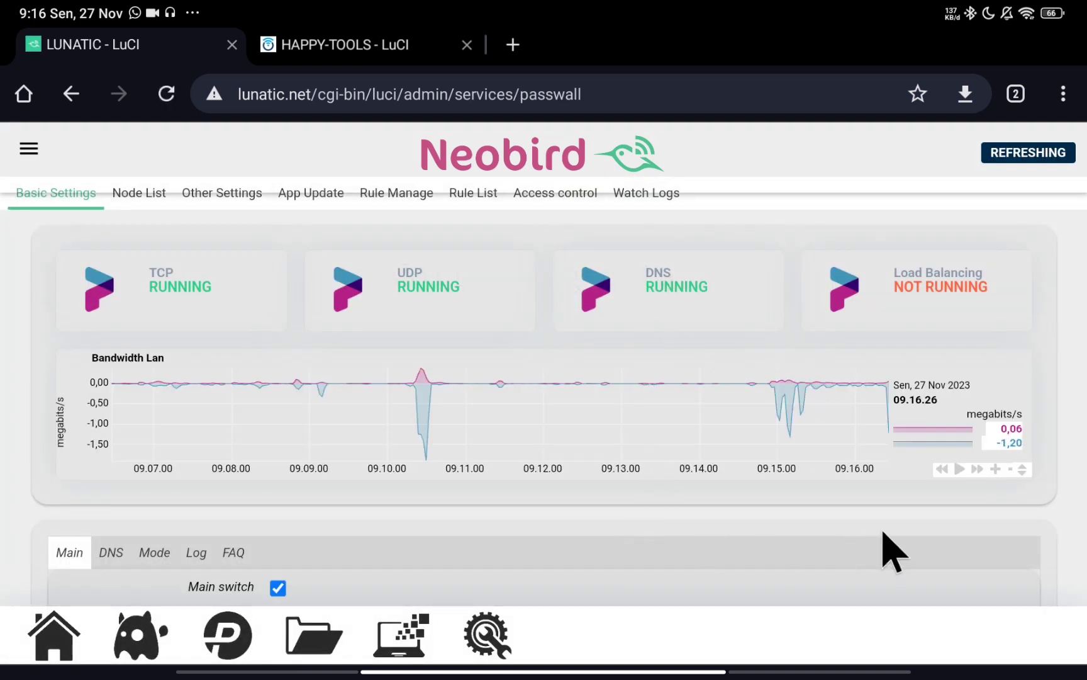
Check the saved Wi-Fi networks in the quick settings panel, then dismiss the panel.
scroll(893, 551, down, 10)
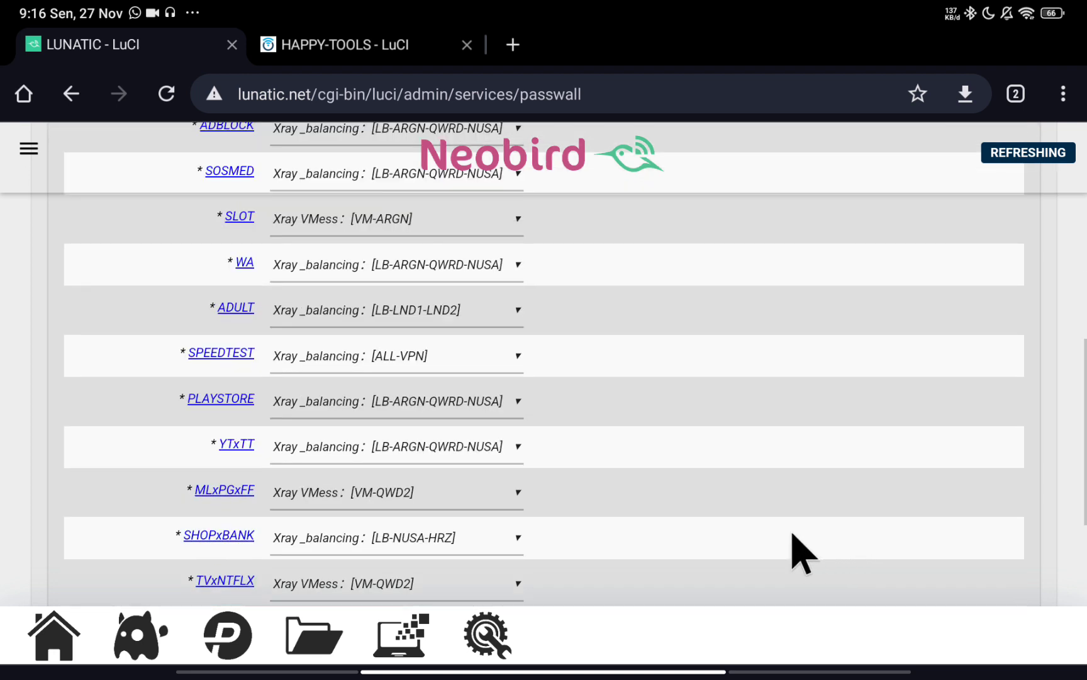
scroll(806, 534, down, 4)
scroll(588, 488, up, 14)
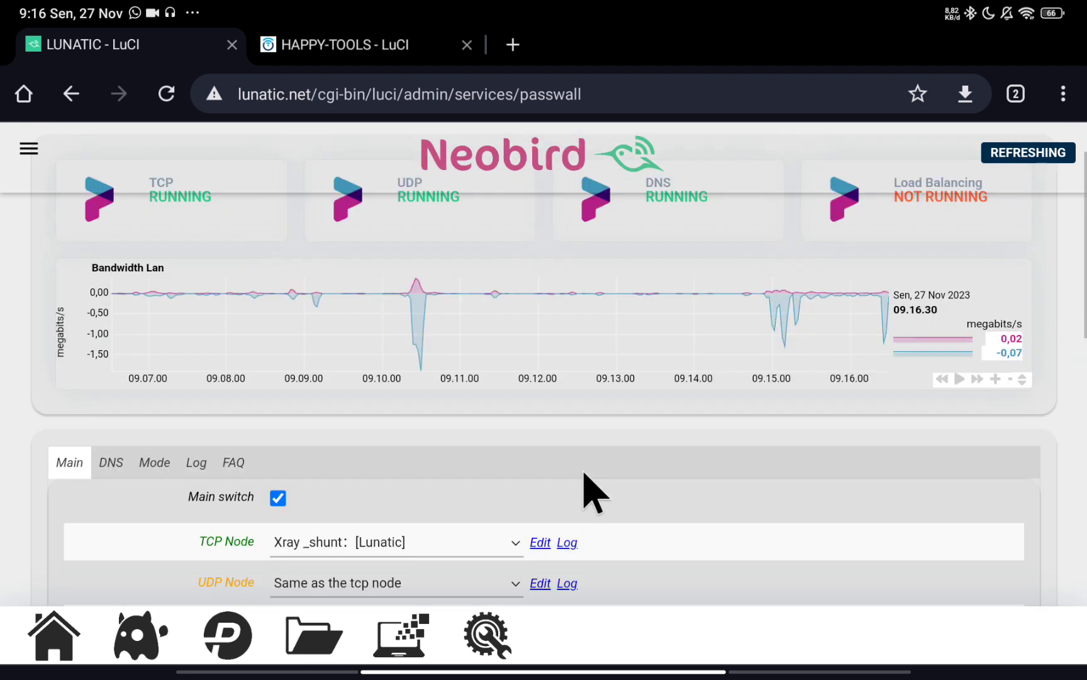
scroll(592, 491, up, 2)
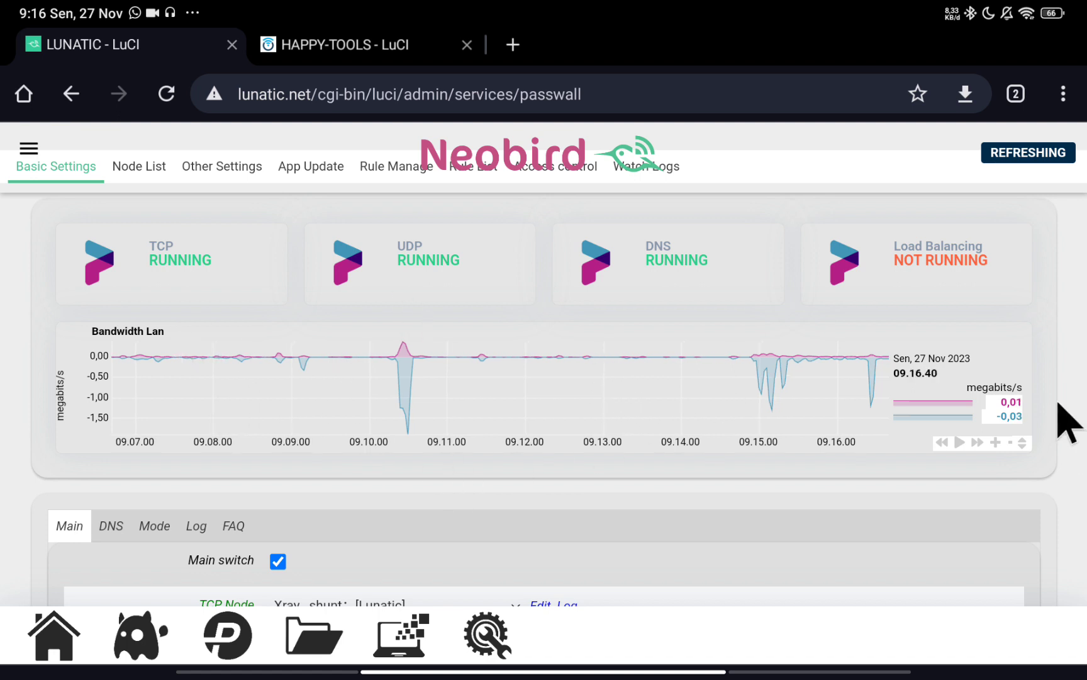
scroll(312, 513, down, 15)
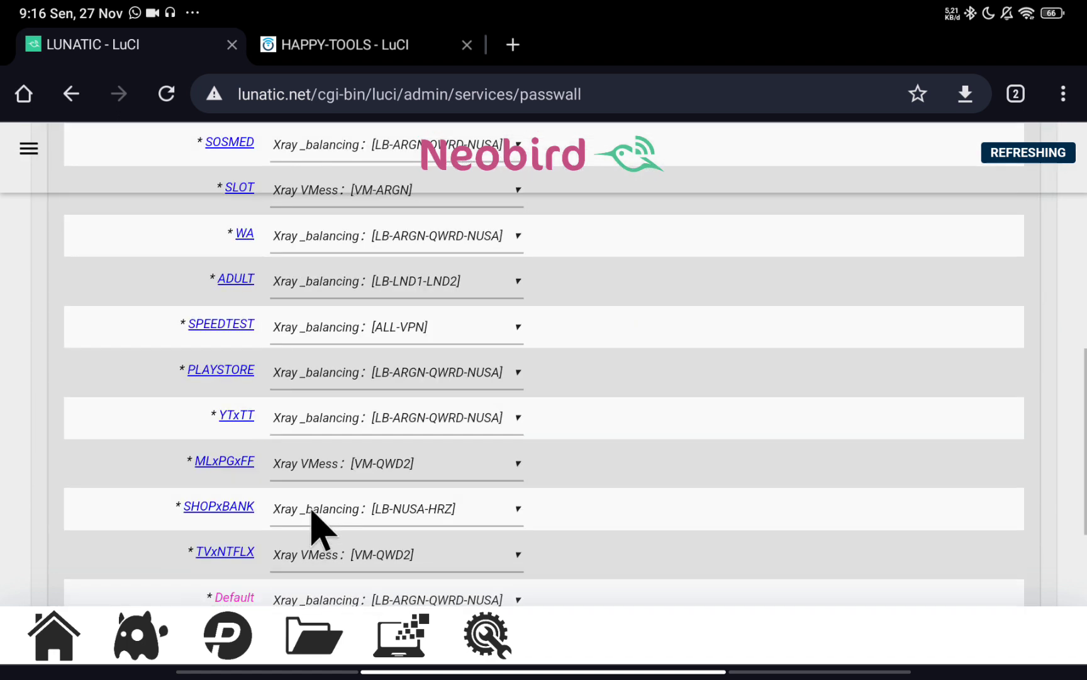
scroll(324, 529, up, 10)
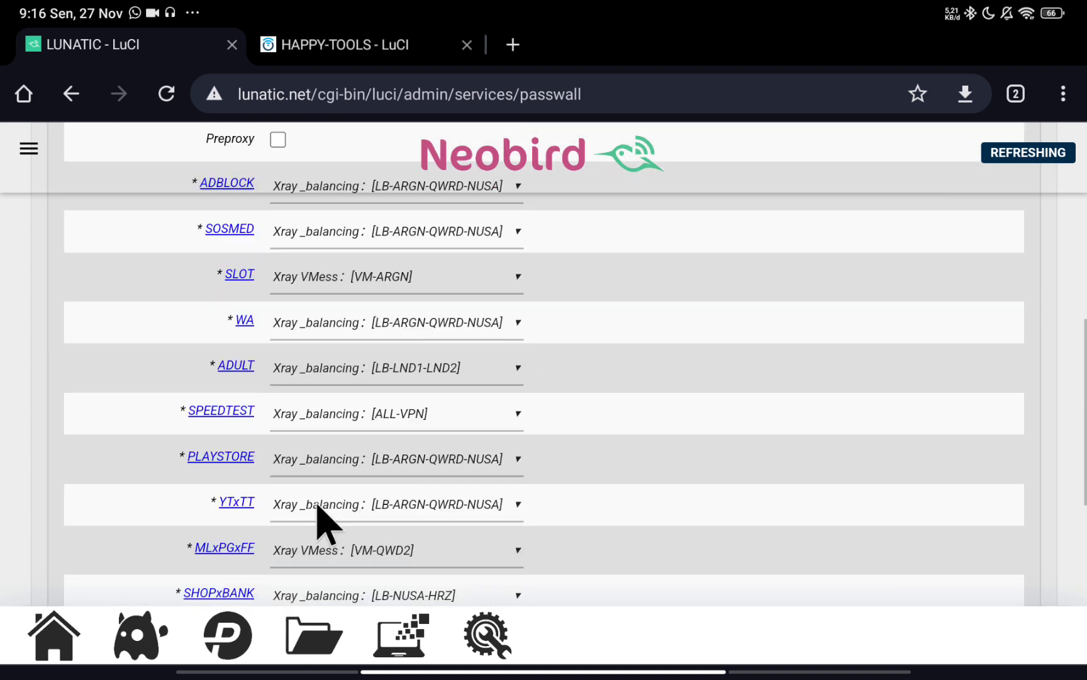
scroll(324, 526, up, 5)
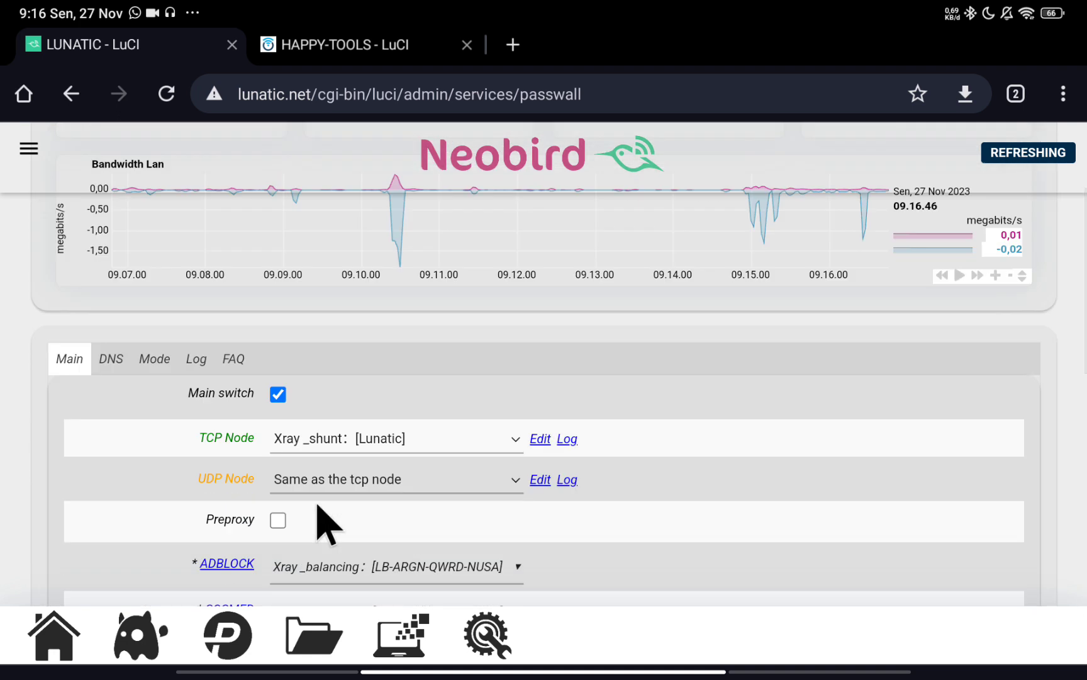
scroll(324, 525, up, 3)
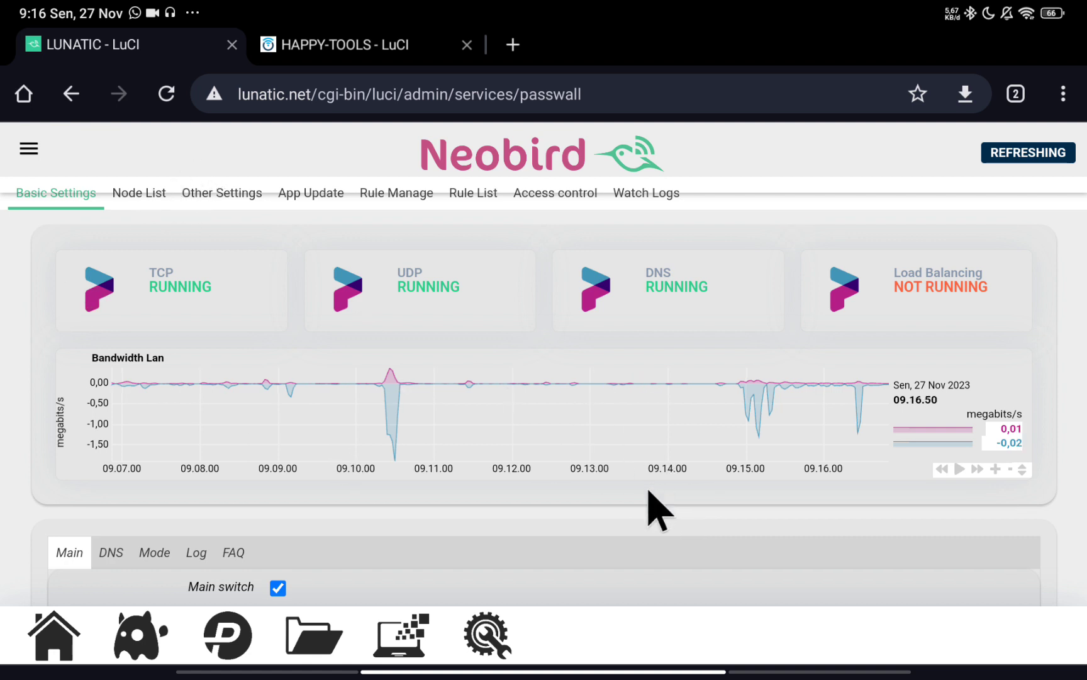
scroll(629, 510, down, 3)
scroll(497, 449, up, 3)
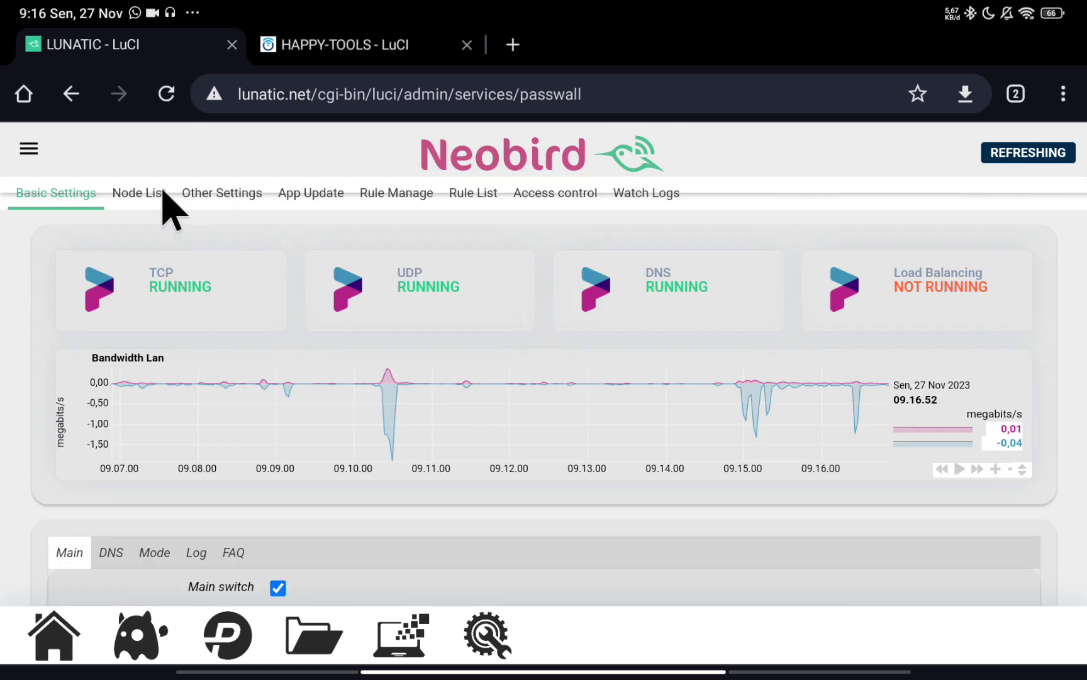
scroll(621, 456, down, 3)
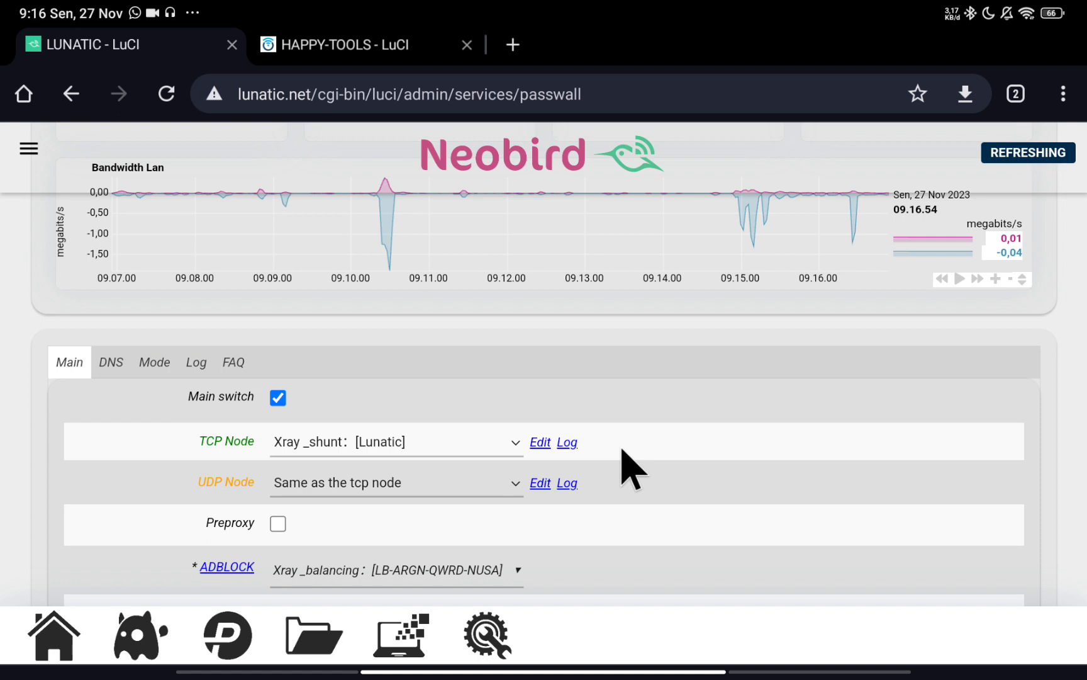
scroll(630, 468, down, 5)
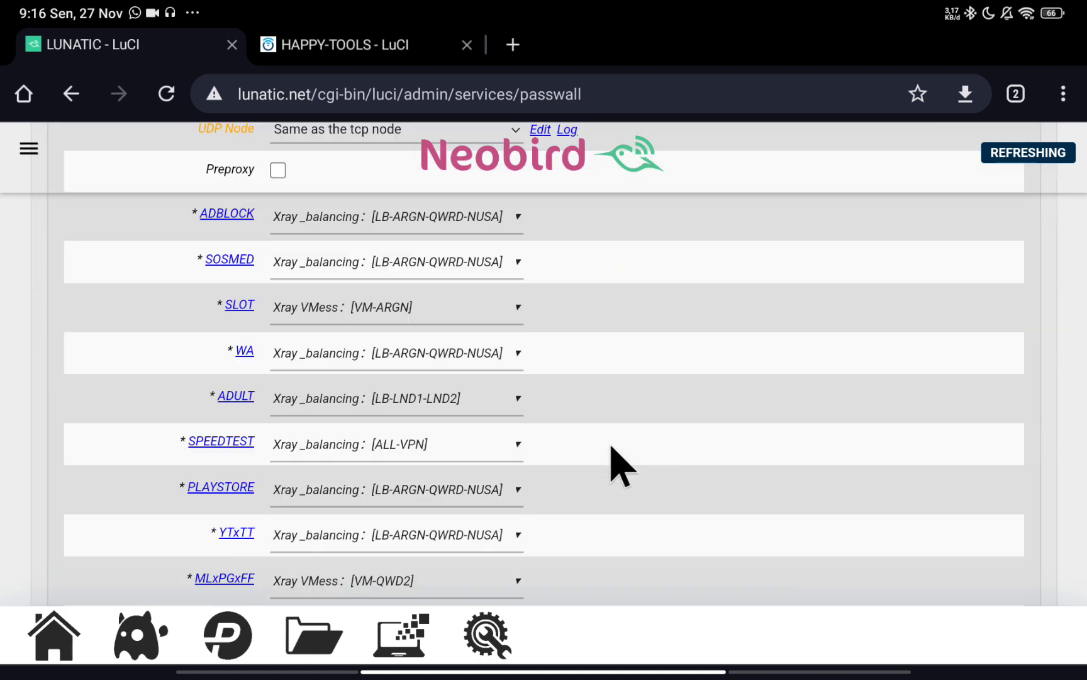
scroll(409, 384, up, 1)
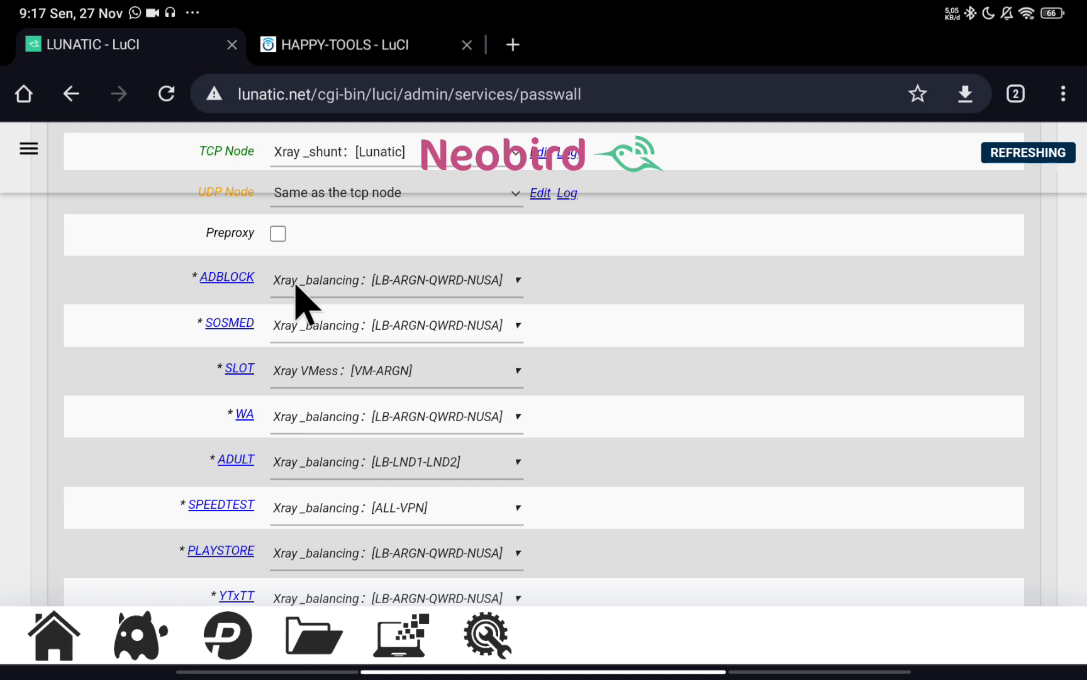
scroll(340, 349, down, 2)
scroll(353, 383, up, 2)
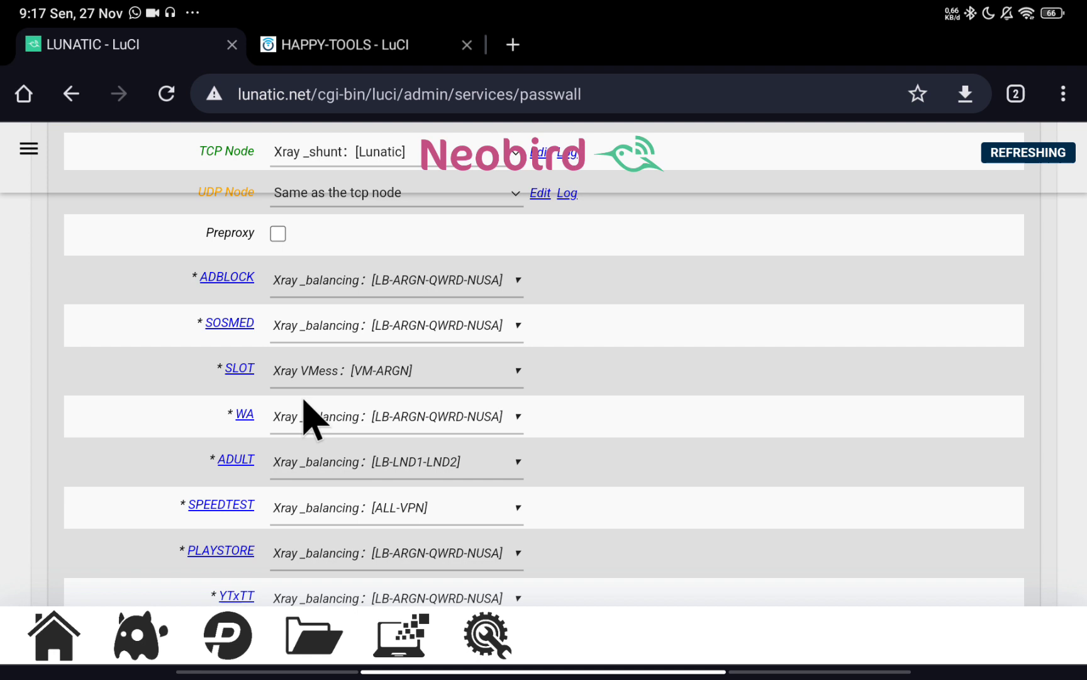
scroll(290, 390, down, 3)
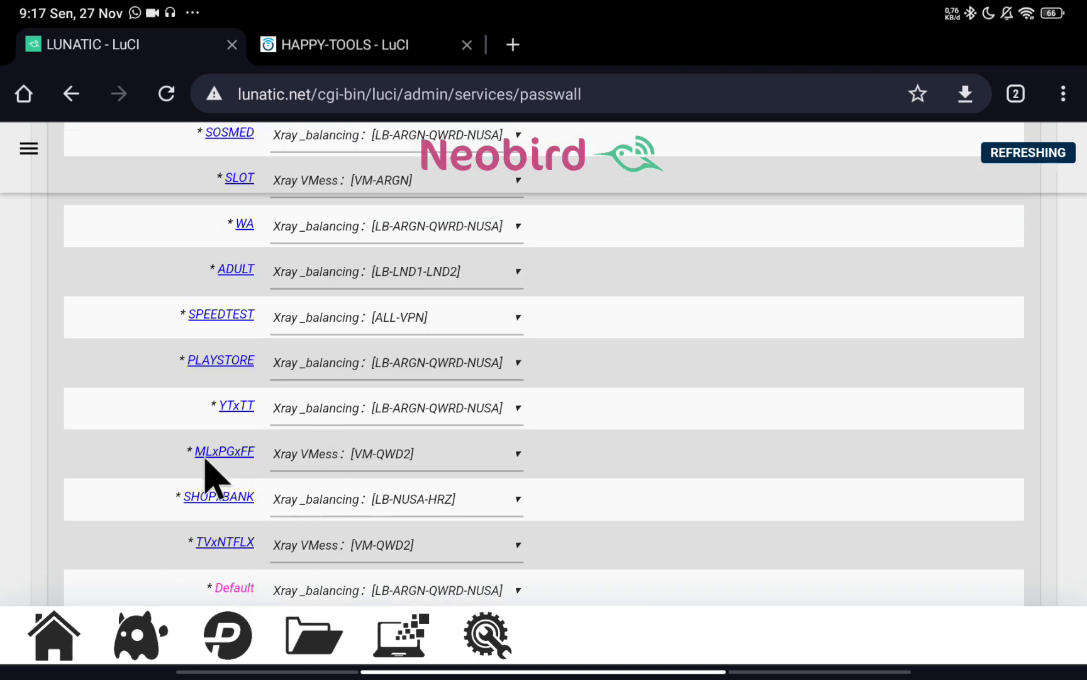
scroll(212, 466, down, 1)
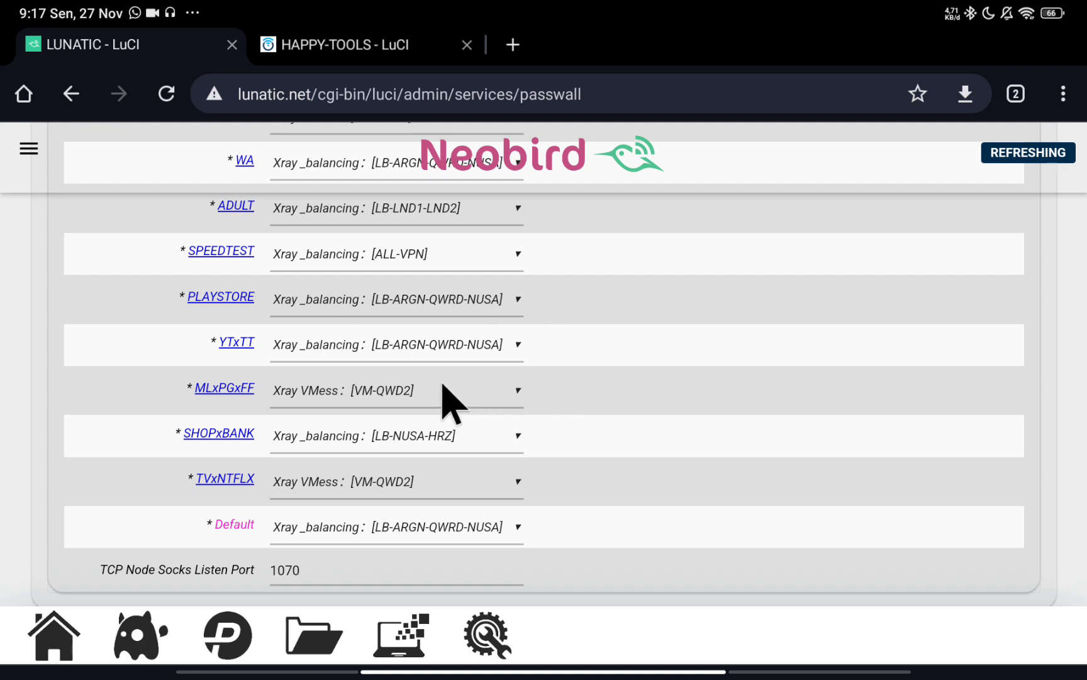
scroll(303, 482, up, 1)
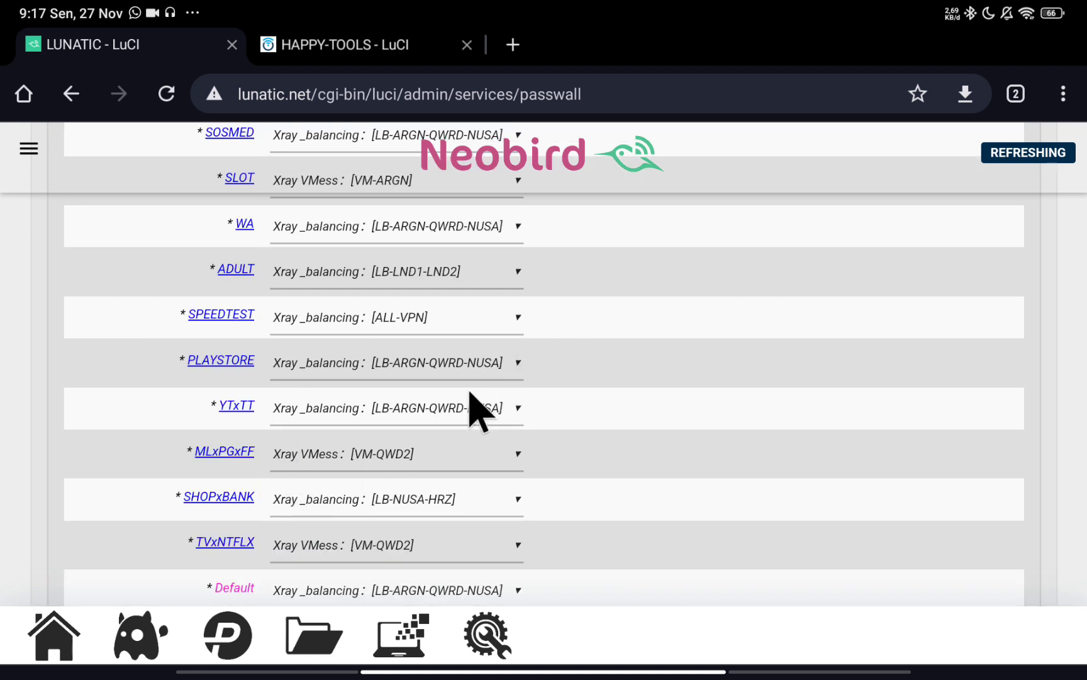
scroll(458, 394, up, 4)
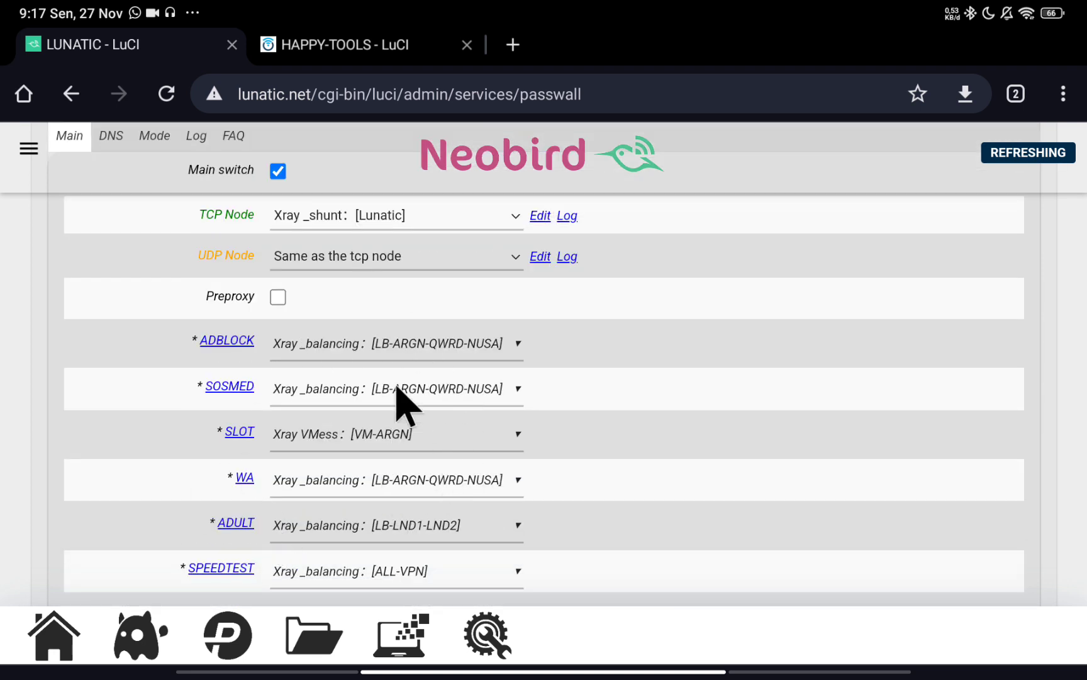
scroll(265, 446, down, 1)
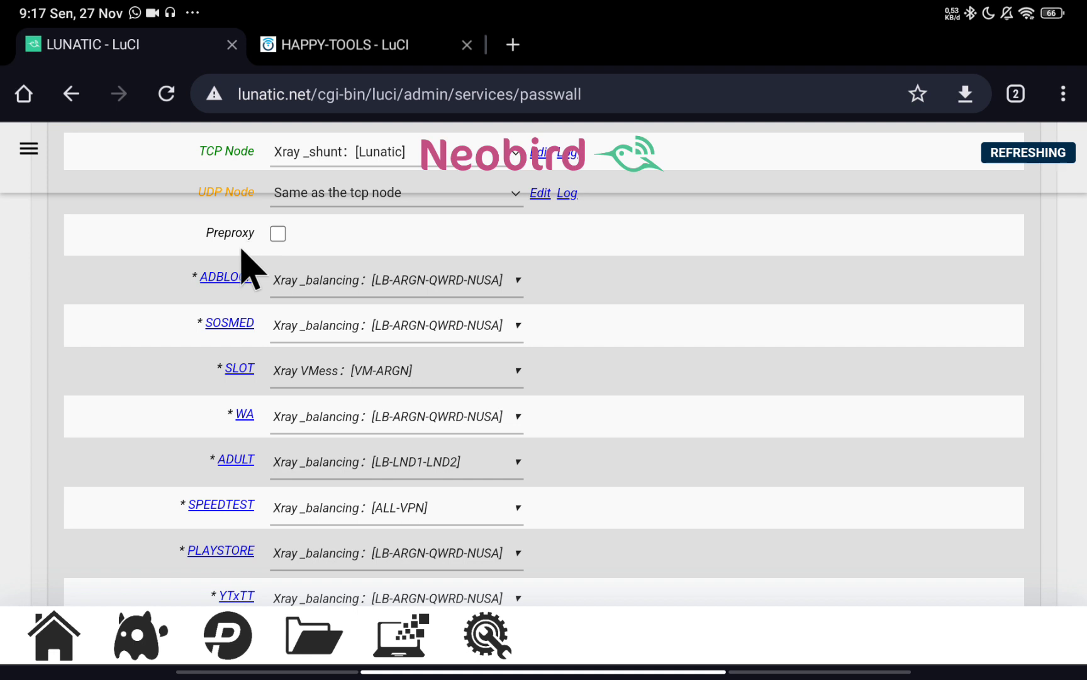
scroll(272, 413, down, 4)
scroll(274, 497, up, 9)
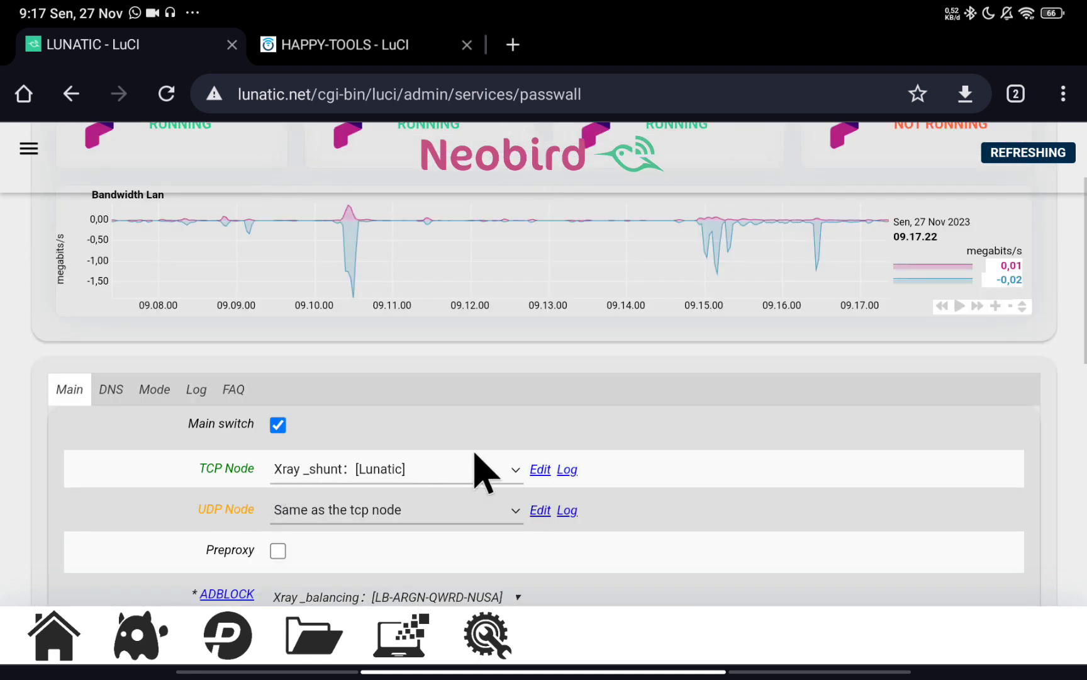
scroll(485, 466, up, 2)
scroll(332, 519, down, 4)
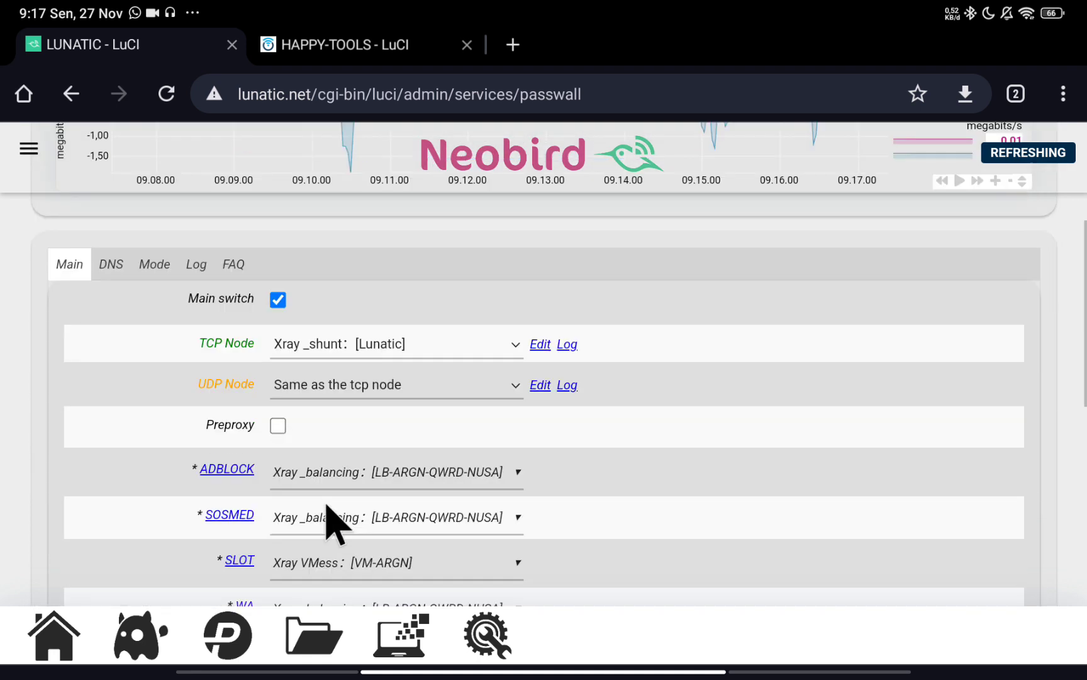
scroll(330, 518, down, 1)
scroll(249, 523, down, 1)
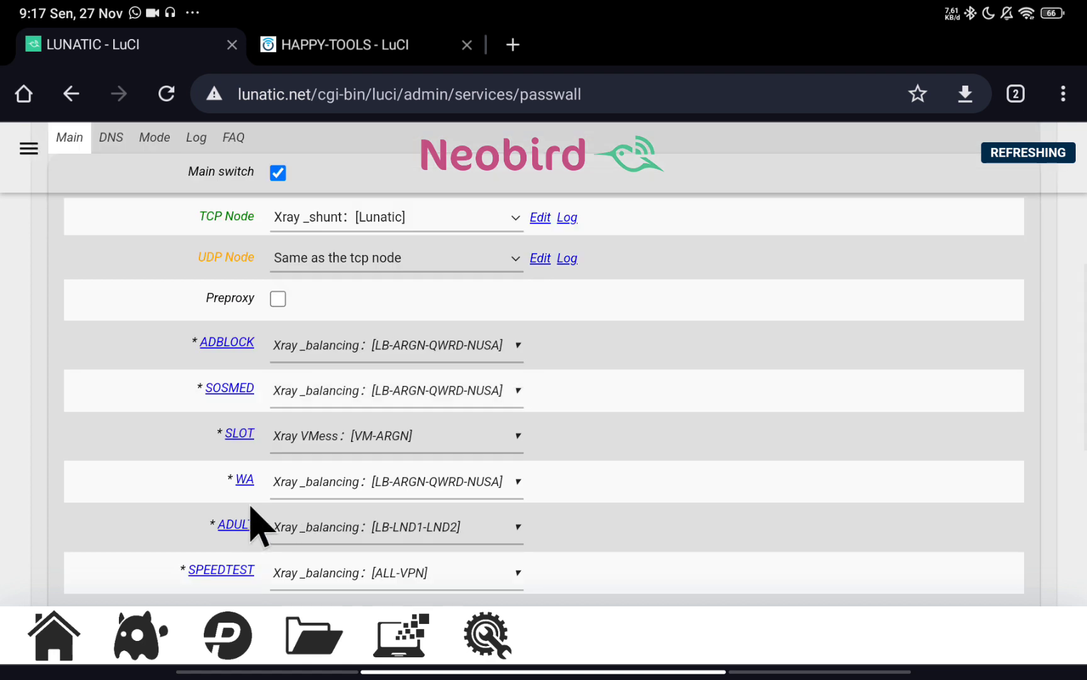
scroll(282, 494, down, 1)
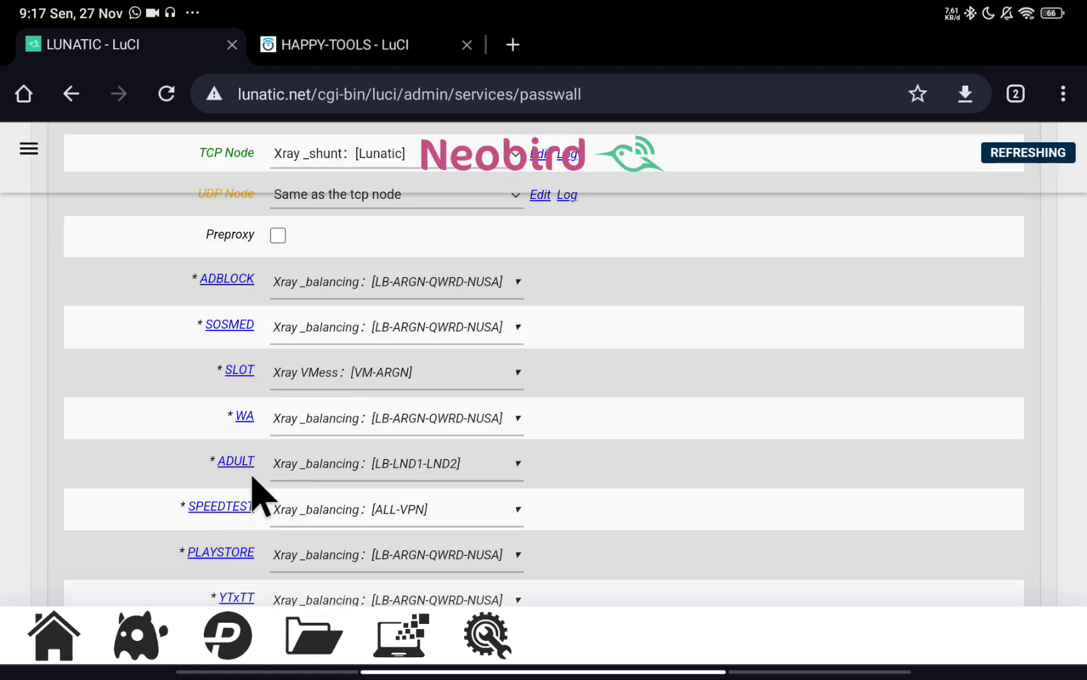
scroll(611, 471, up, 8)
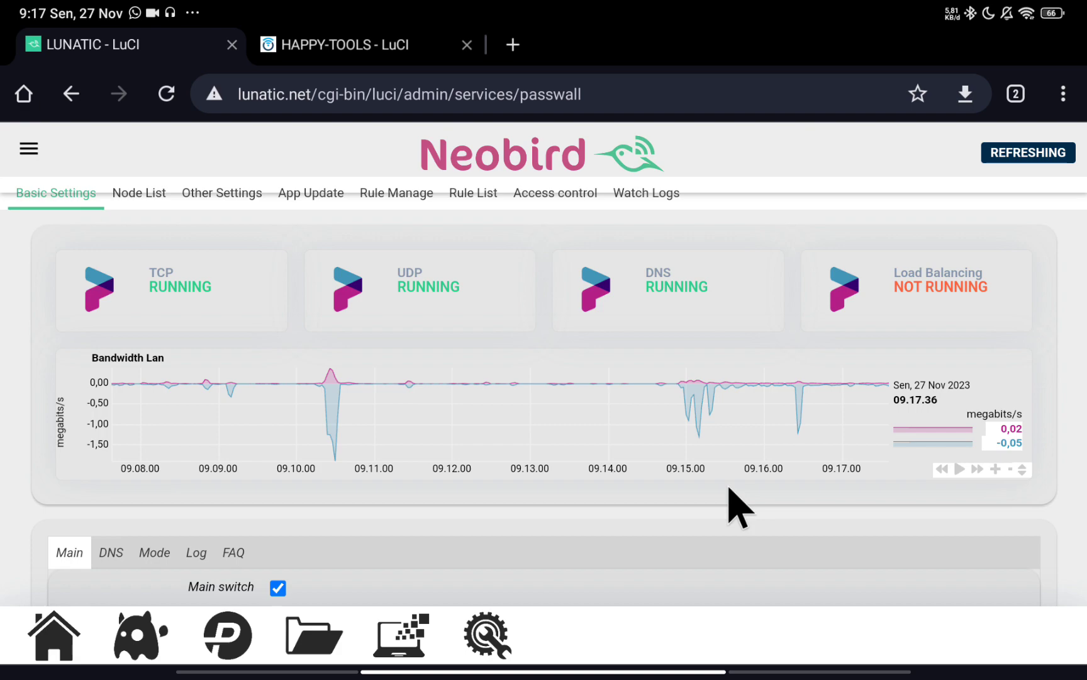
drag(1007, 5, 1007, 264)
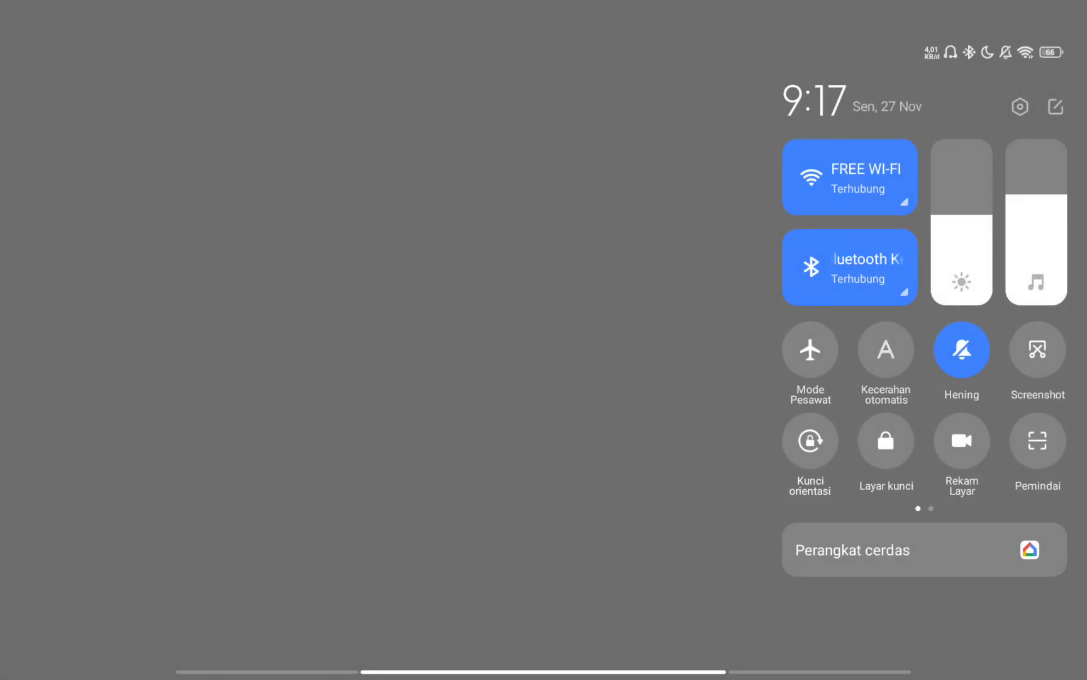
click(902, 200)
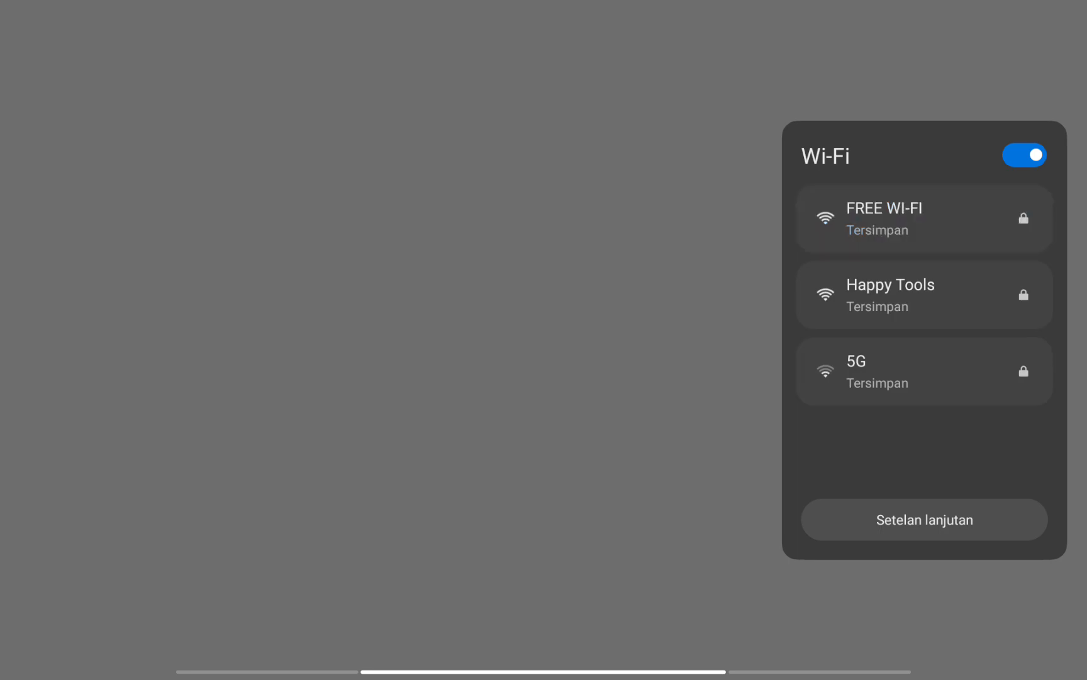
click(612, 524)
key(Escape)
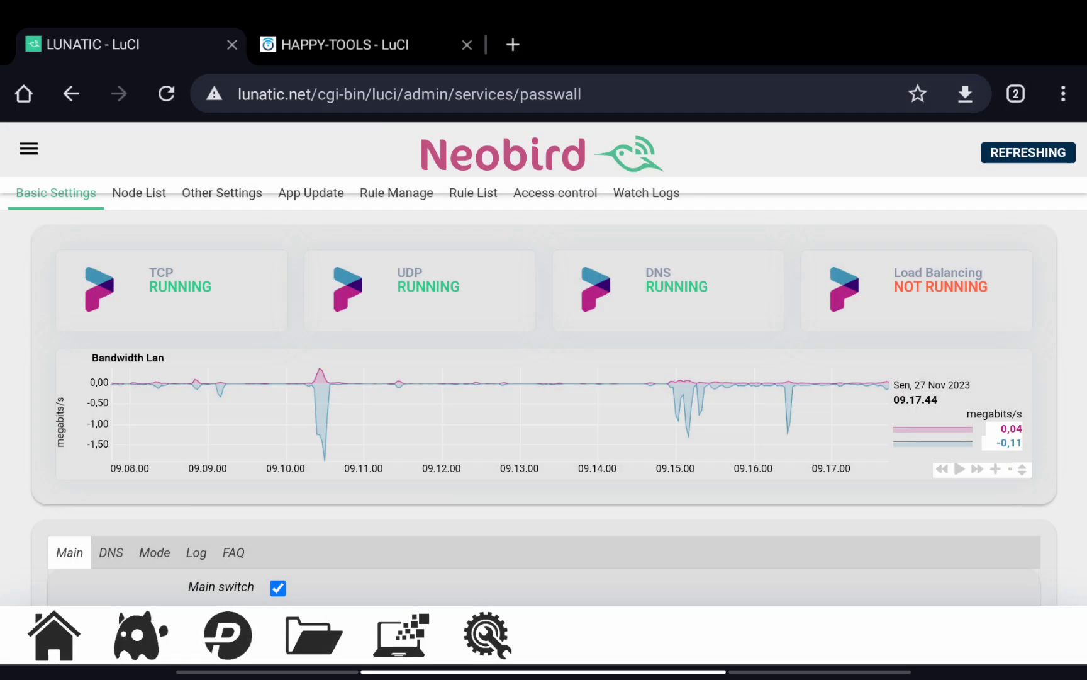
Switch to the HAPPY-TOOLS router's PassWall page and reload it.
click(387, 49)
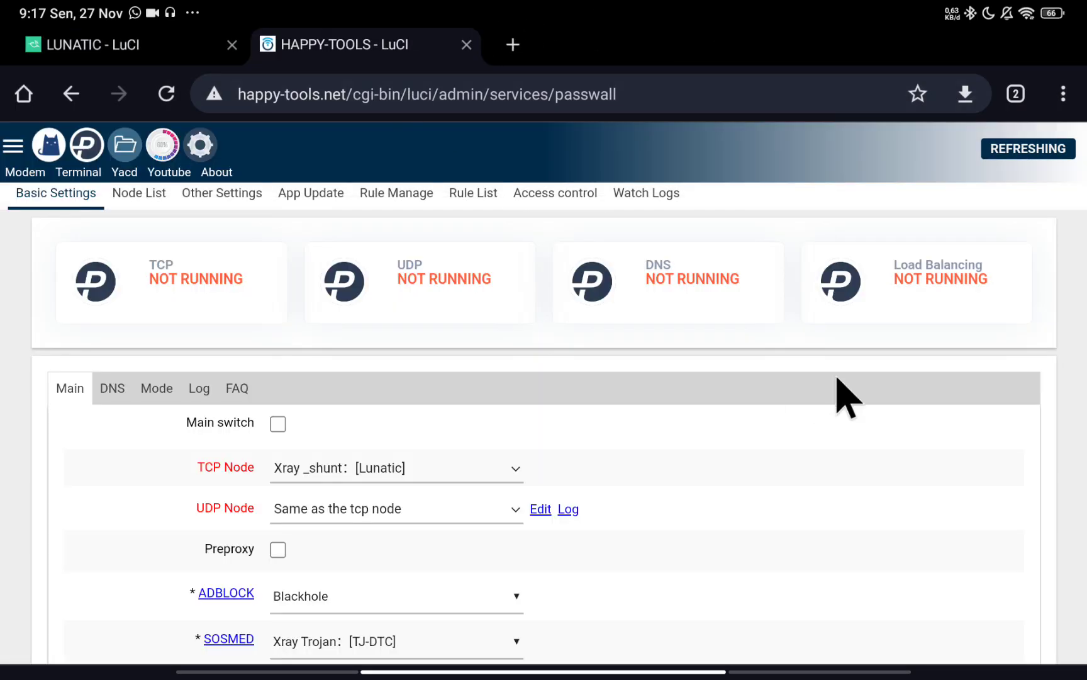
click(96, 151)
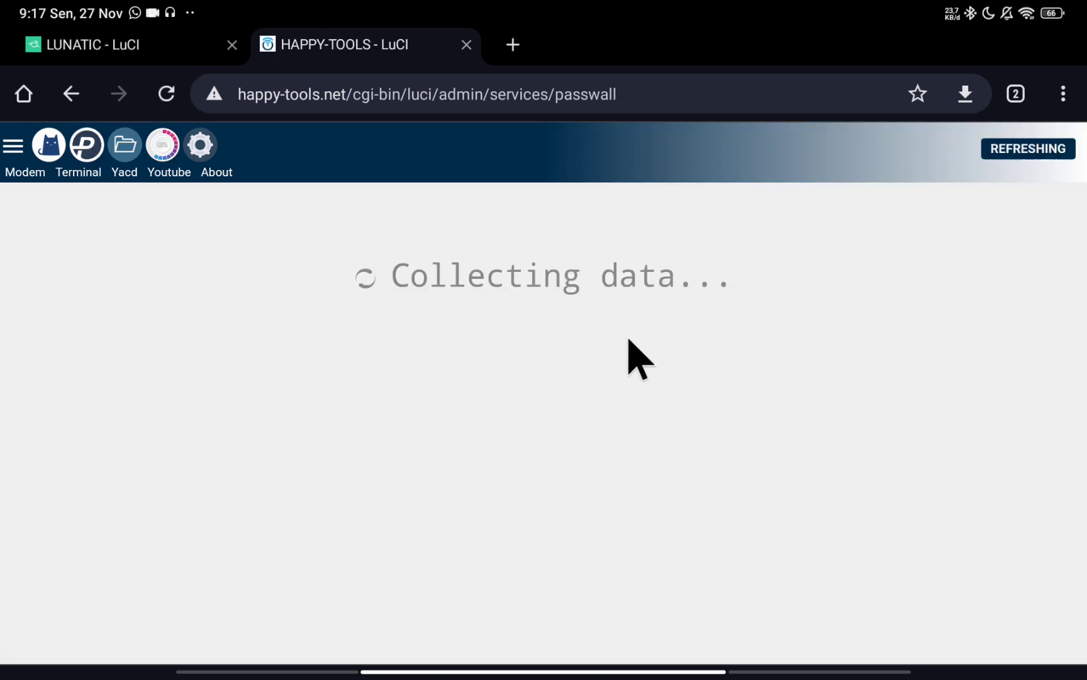
scroll(315, 497, down, 3)
scroll(311, 480, up, 3)
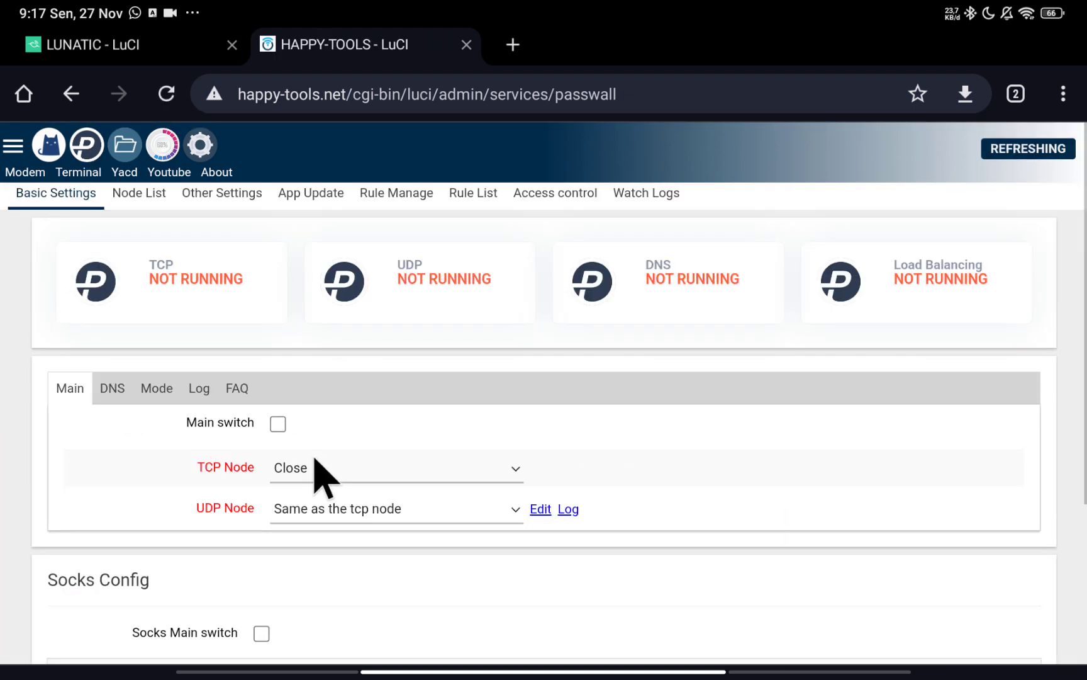
Open Status > Overview from the sidebar, then return to the PassWall service page.
click(13, 146)
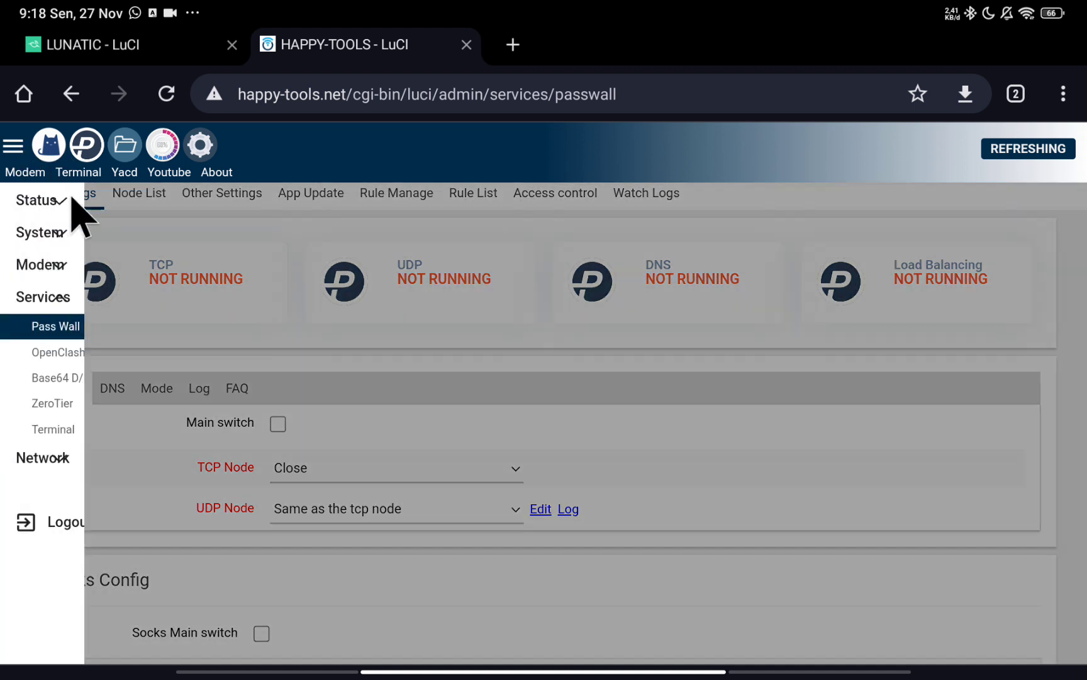
click(74, 200)
click(85, 229)
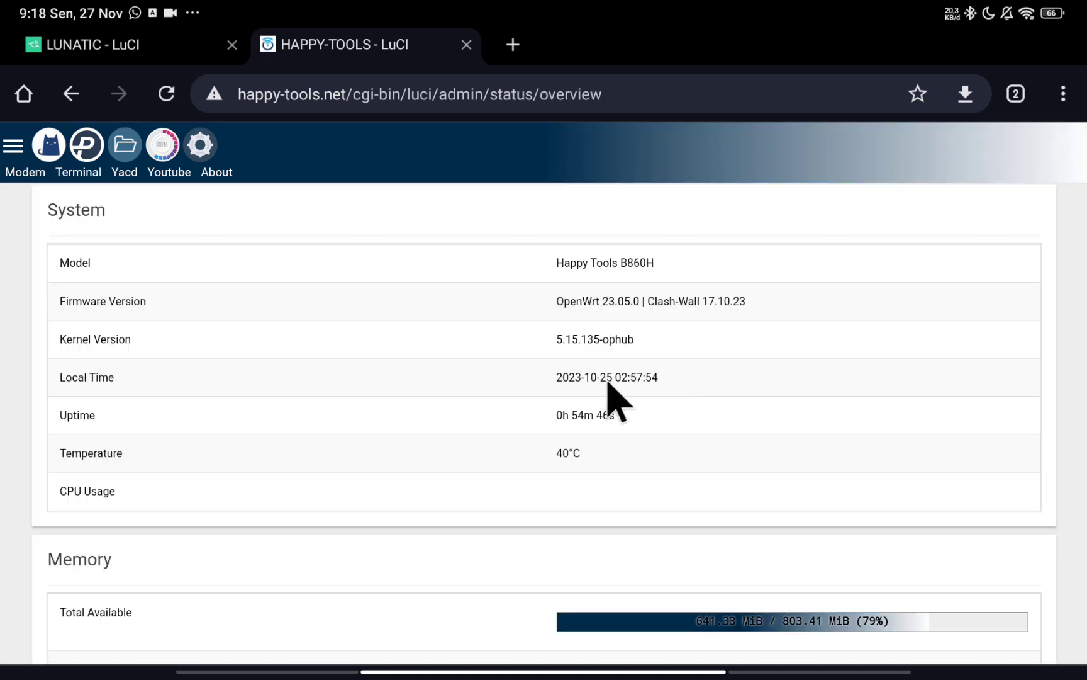
scroll(762, 381, down, 7)
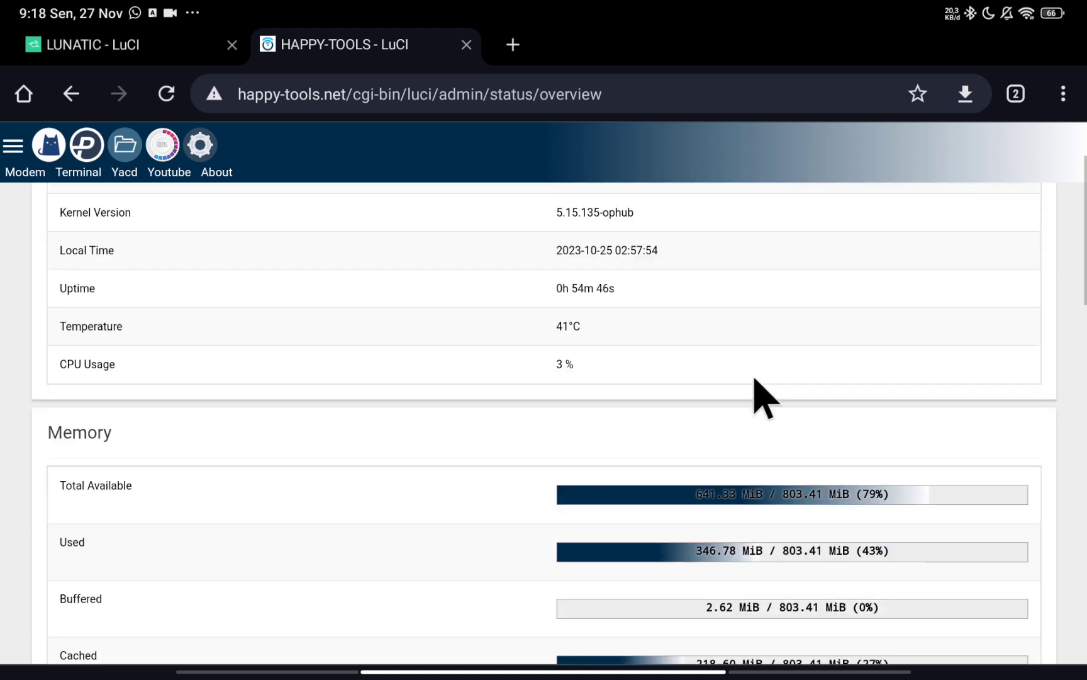
scroll(723, 387, up, 7)
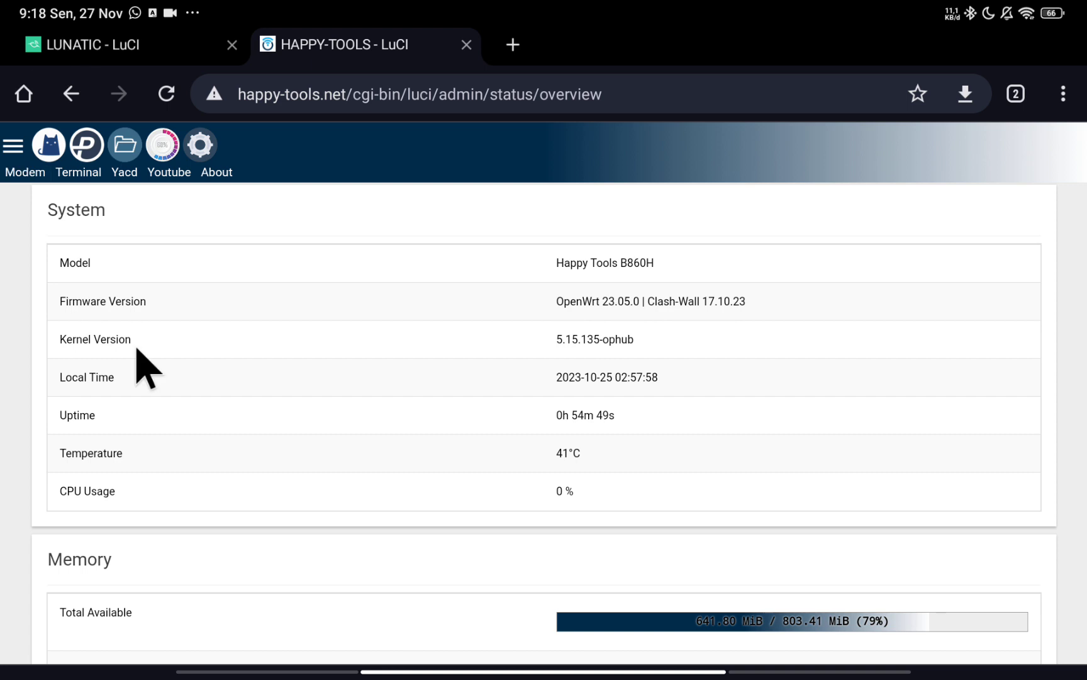
click(86, 146)
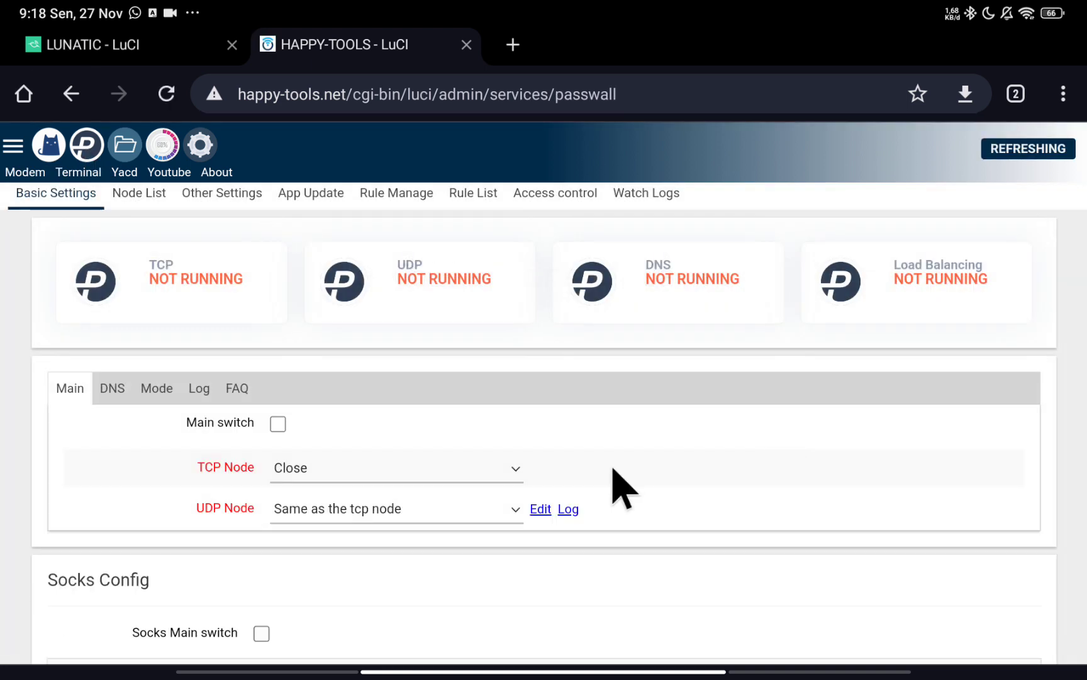
click(429, 471)
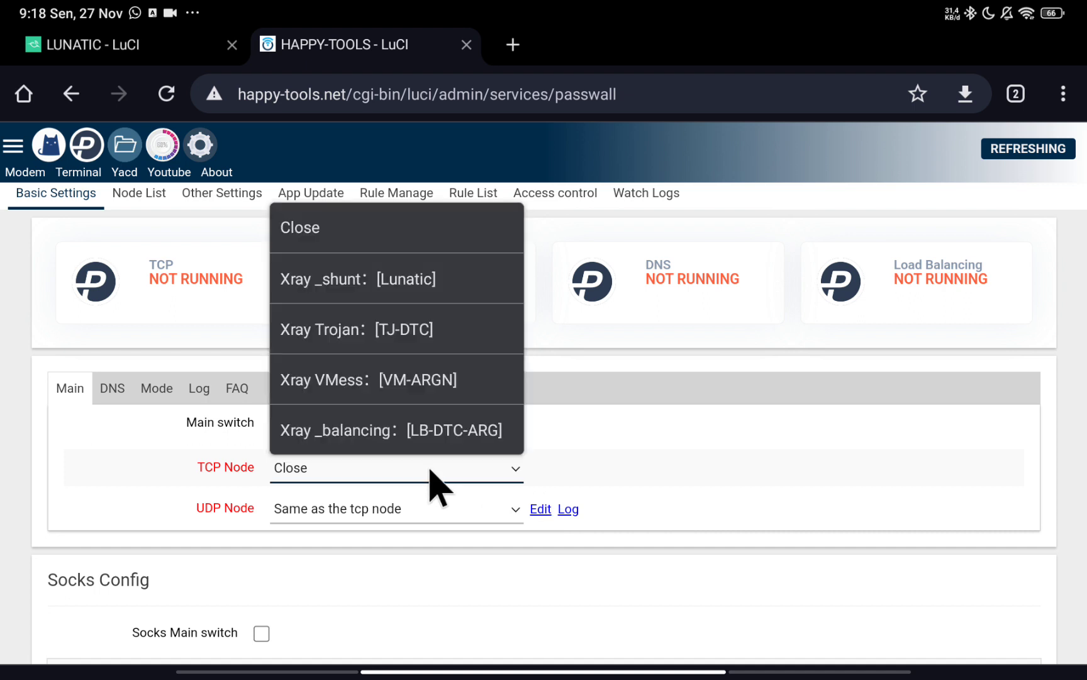
click(434, 431)
click(469, 469)
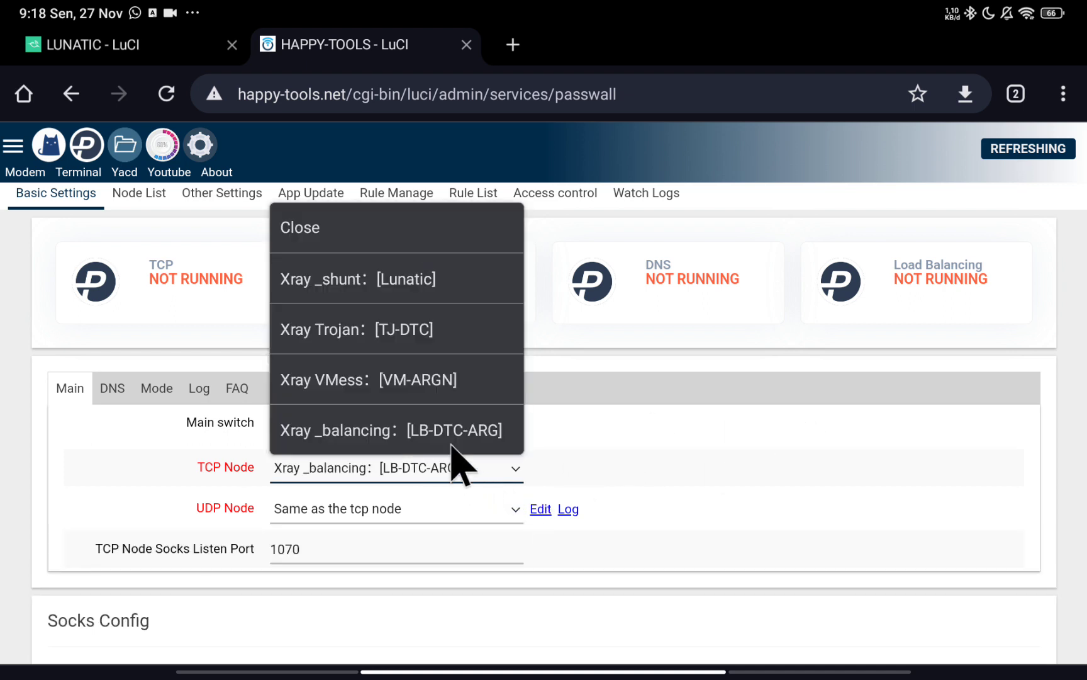
click(382, 232)
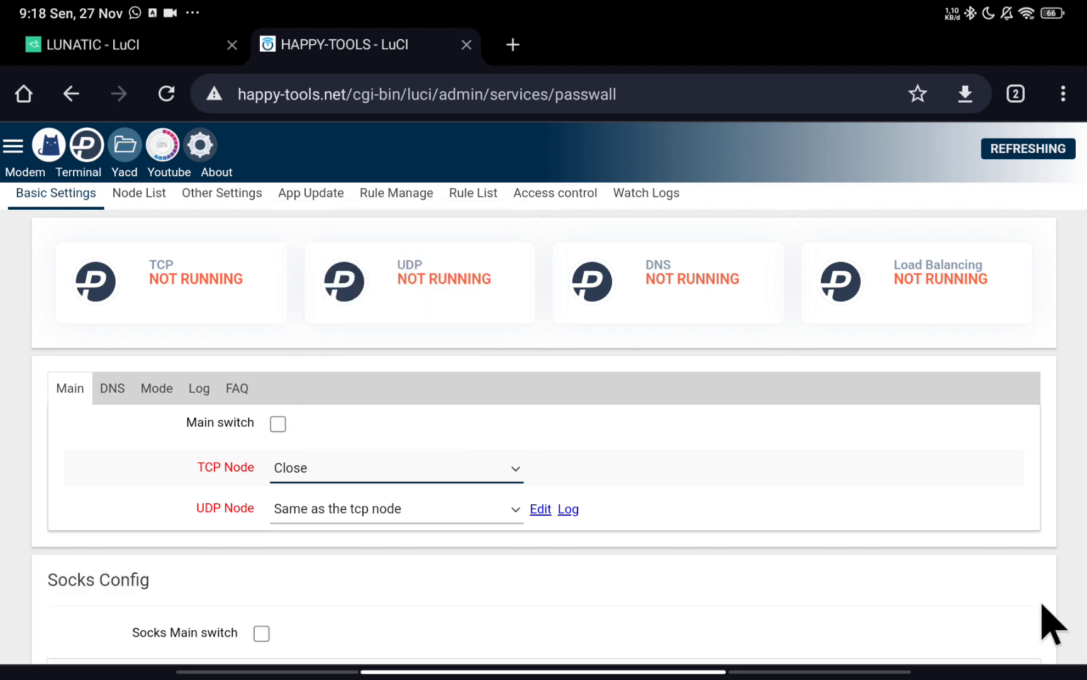
scroll(602, 444, down, 3)
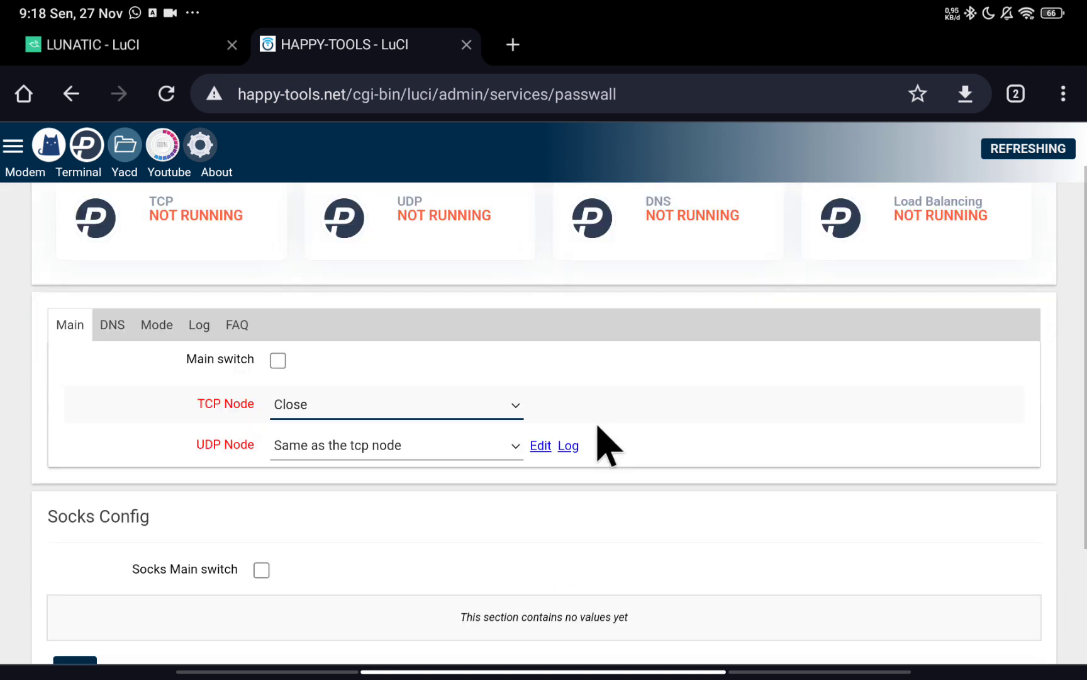
scroll(623, 469, up, 3)
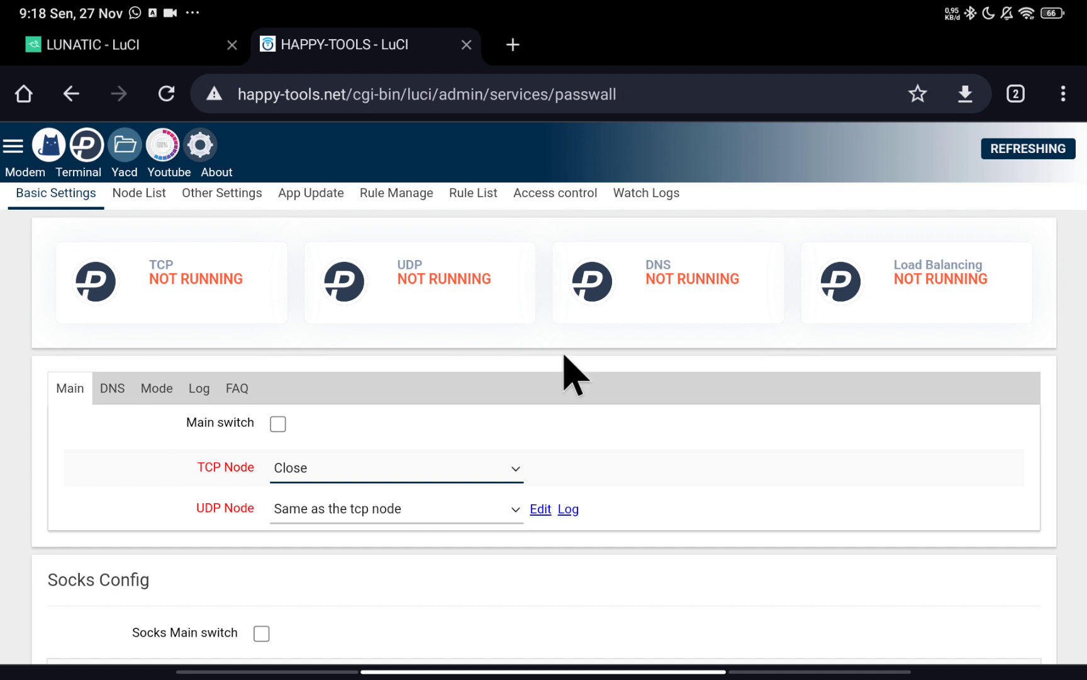
scroll(833, 393, down, 3)
scroll(576, 509, up, 3)
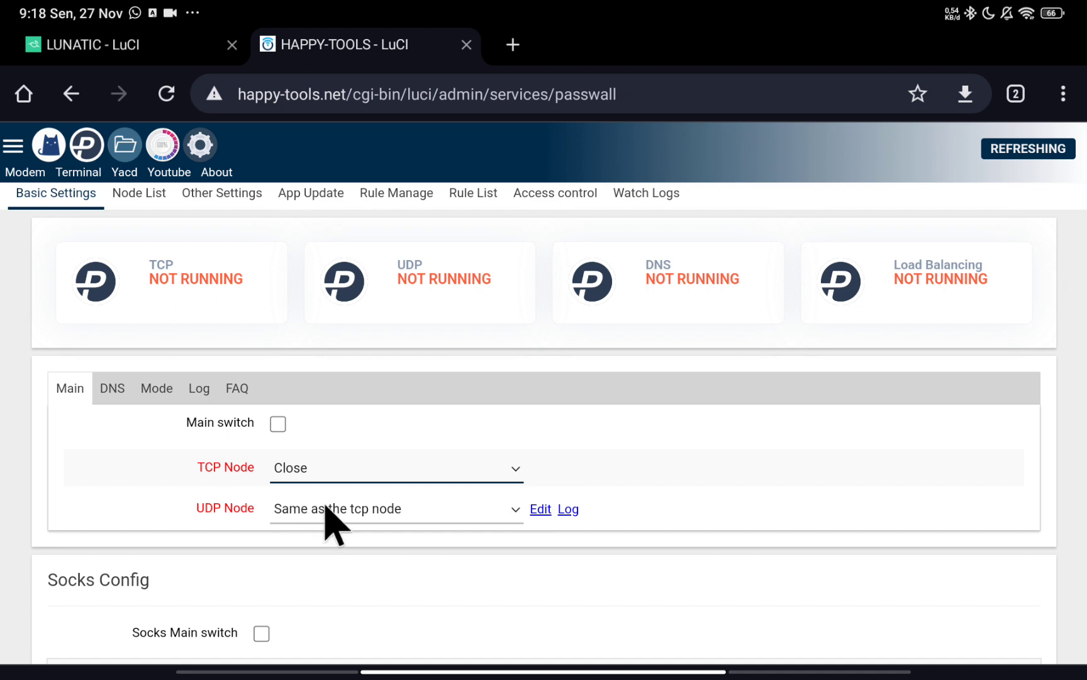
click(334, 478)
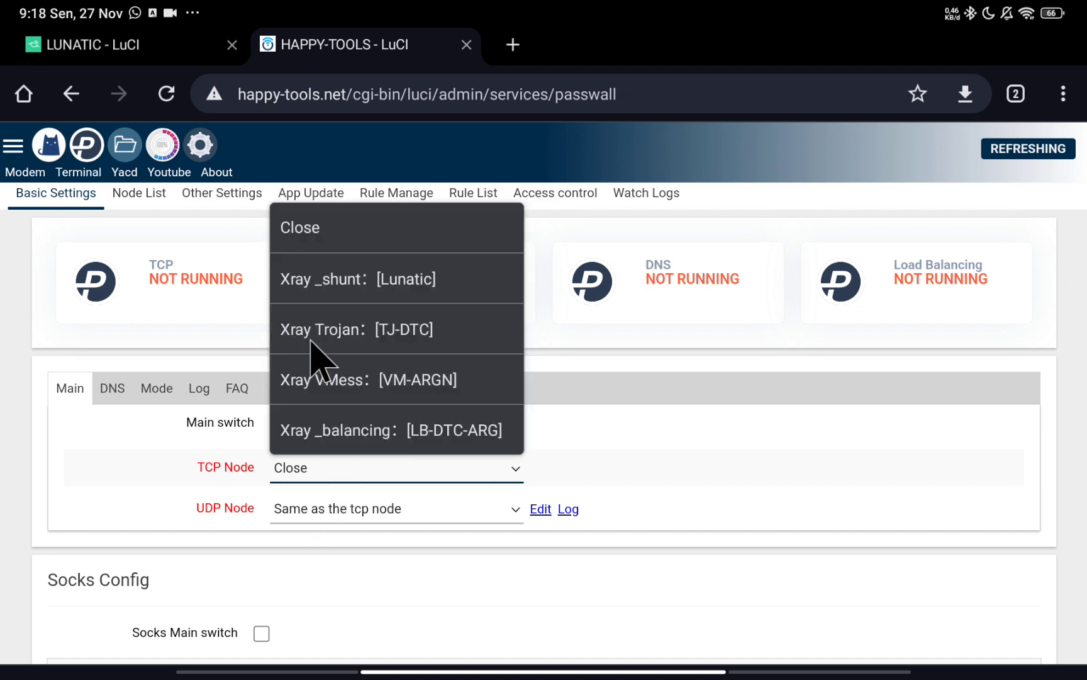
click(626, 425)
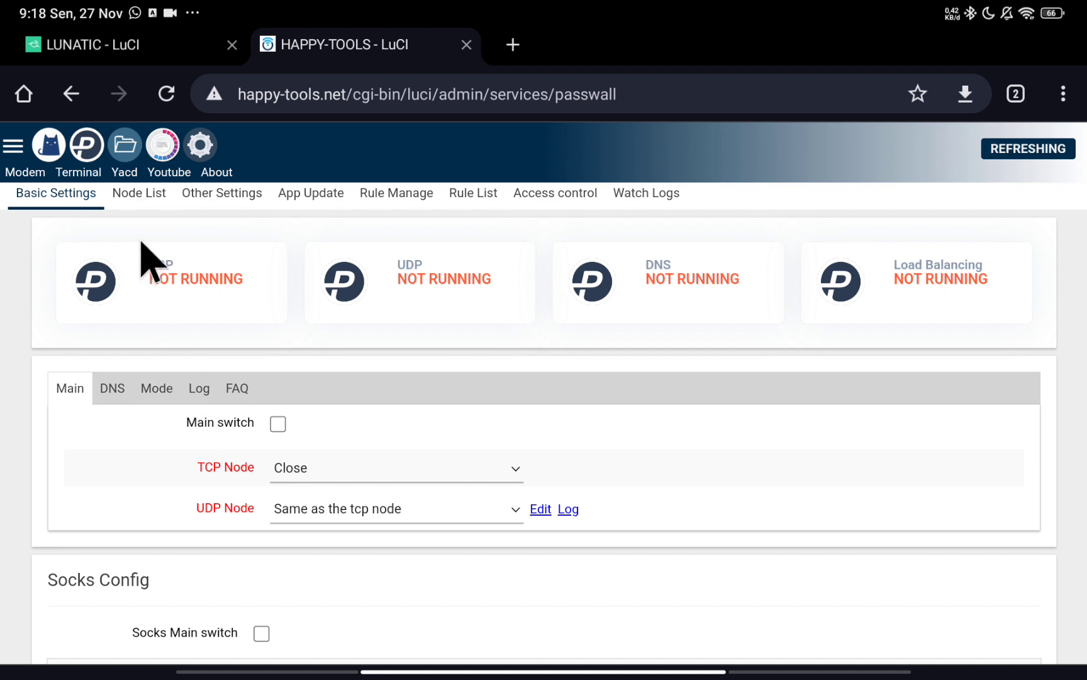
In Other Settings, keep QUIC as UDP drop ports and All for TCP/UDP redirect ports.
click(208, 193)
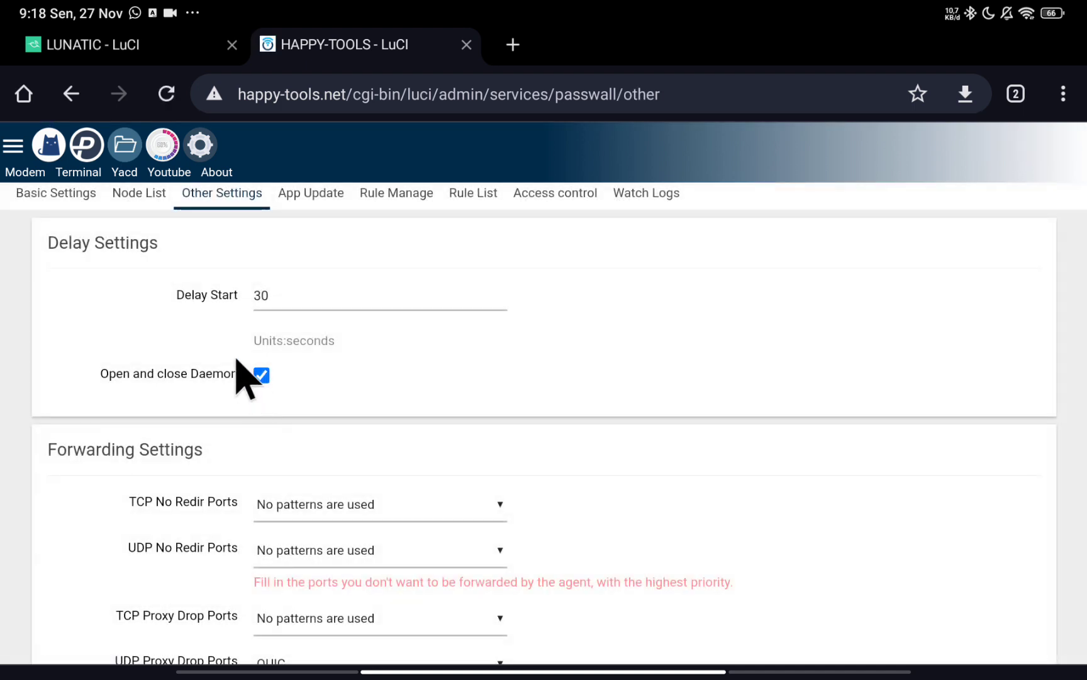
scroll(340, 453, down, 4)
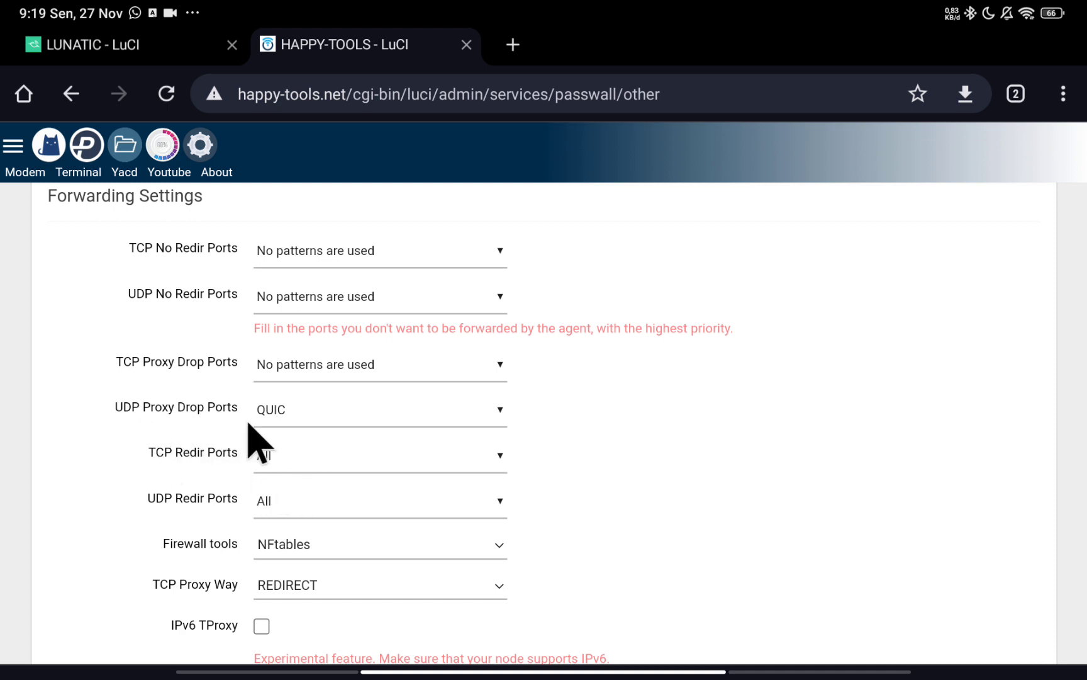
click(312, 423)
click(170, 487)
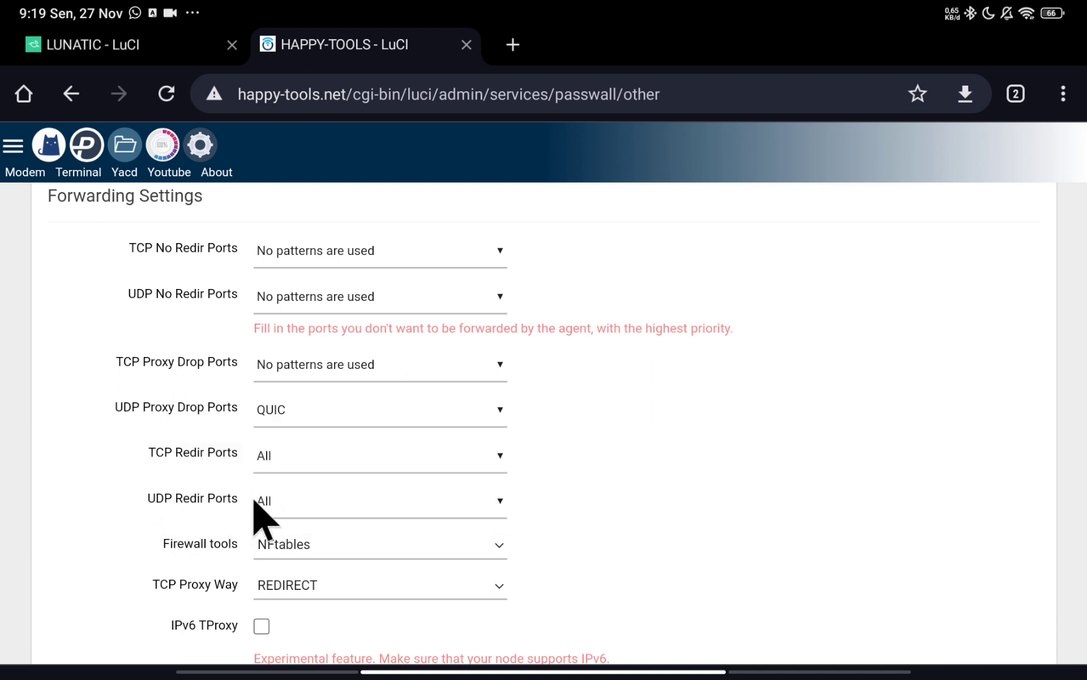
click(300, 462)
click(296, 472)
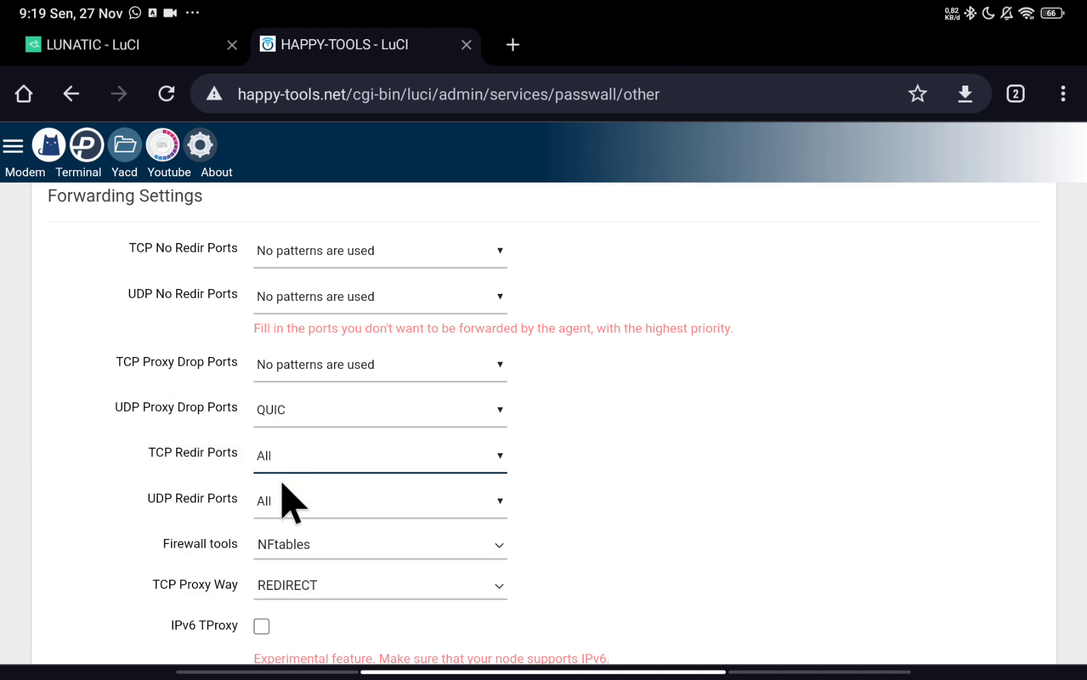
click(290, 502)
click(300, 502)
scroll(399, 506, down, 4)
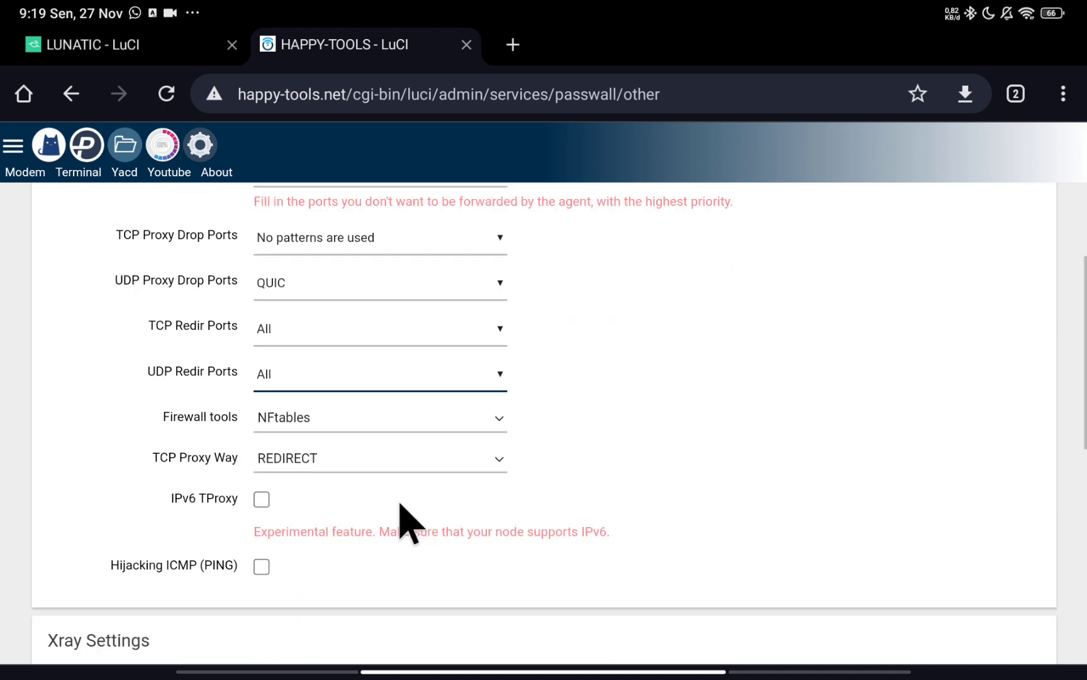
scroll(399, 507, up, 5)
scroll(396, 501, up, 3)
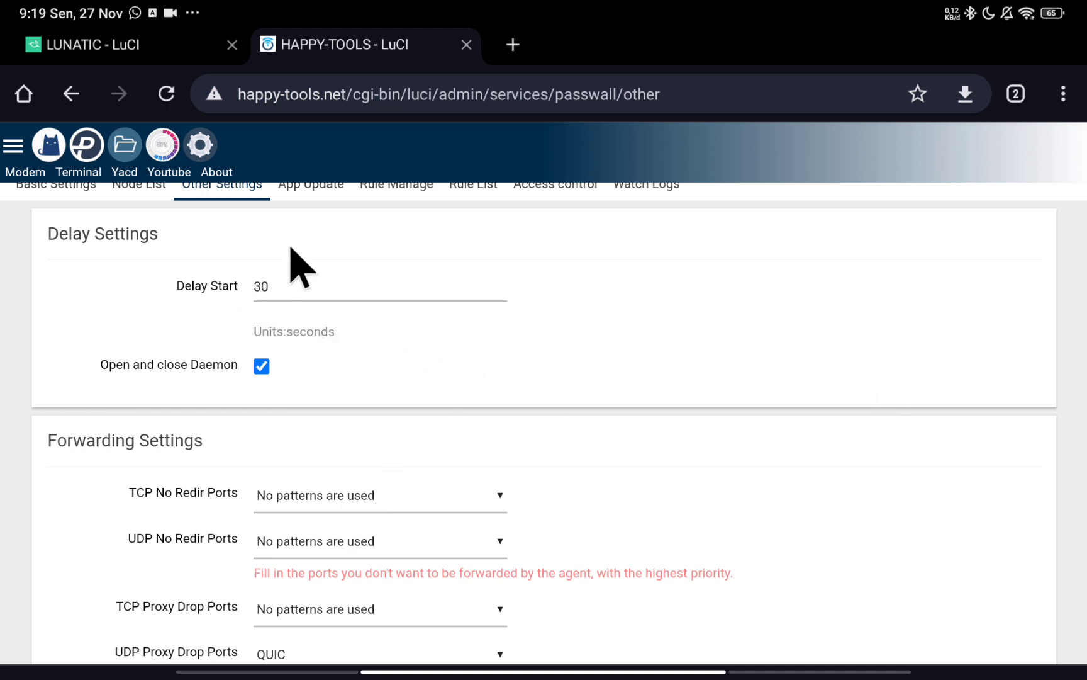
Leave Delay Start unchanged at 30 seconds.
click(300, 287)
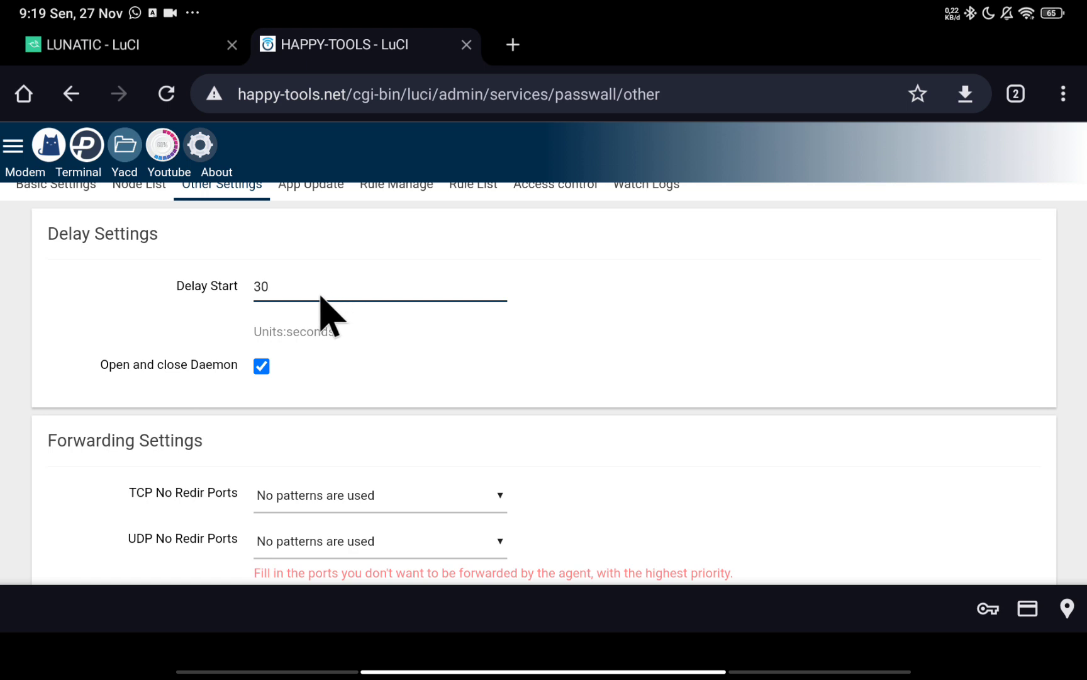
click(563, 316)
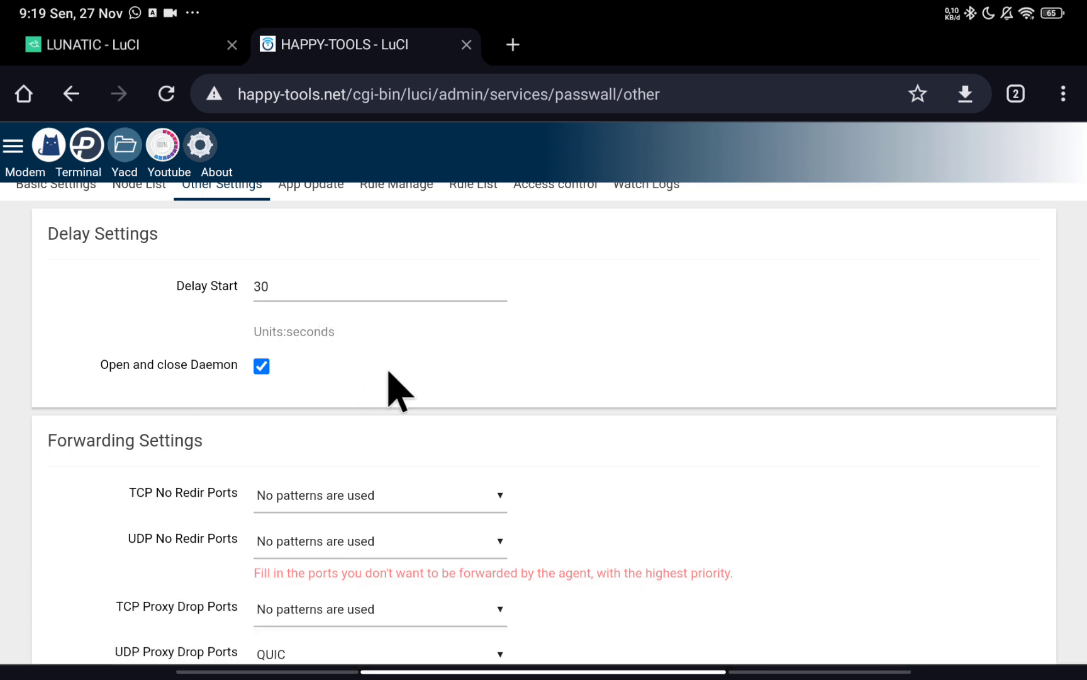
scroll(396, 390, up, 1)
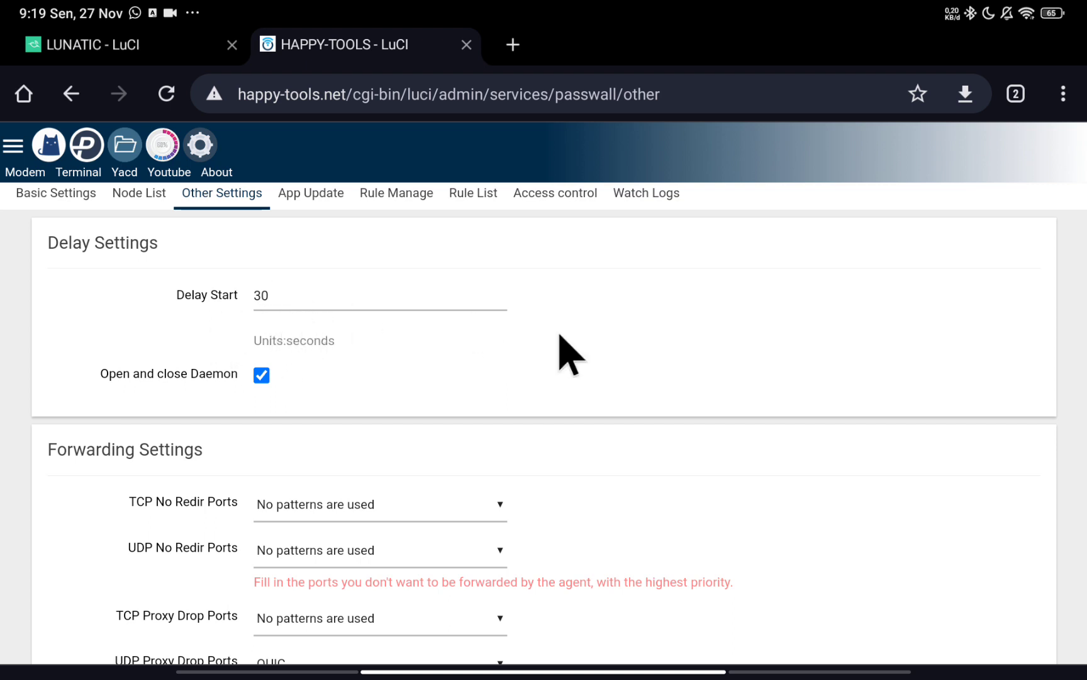
scroll(545, 372, down, 7)
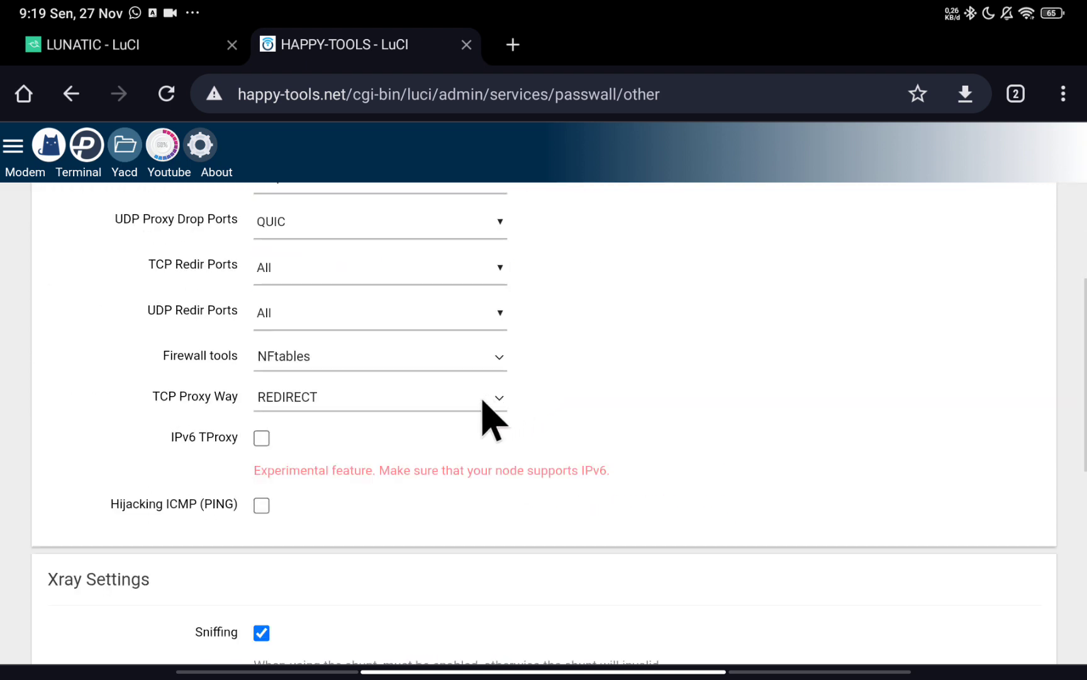
scroll(492, 400, up, 1)
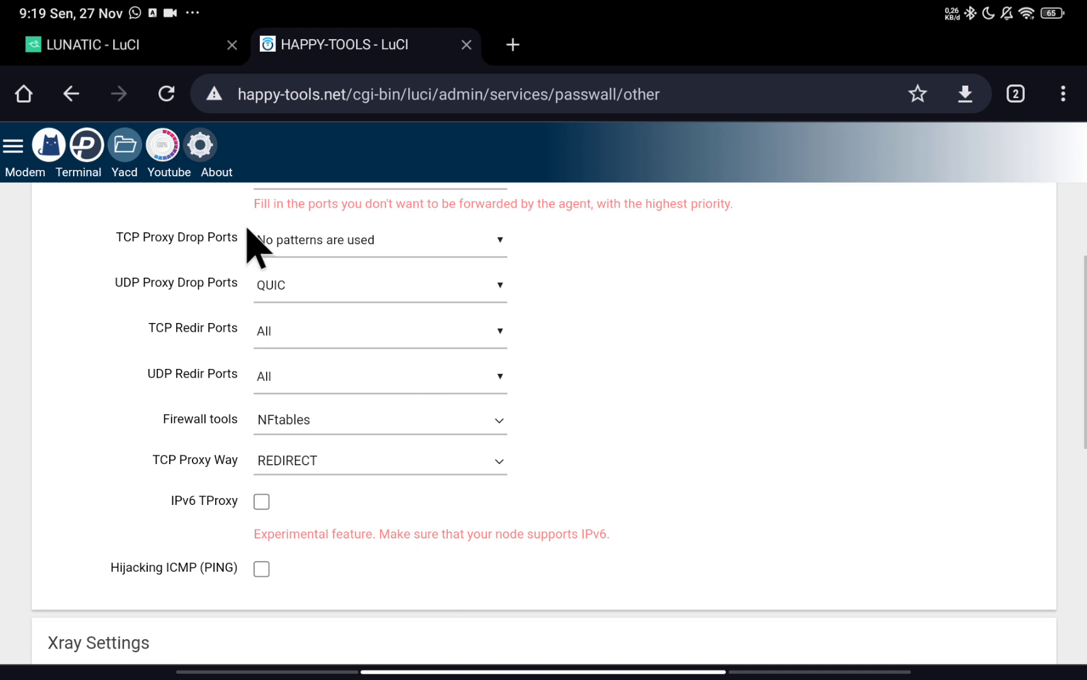
Visit Network > Interfaces, then come back to PassWall's Other Settings.
click(208, 136)
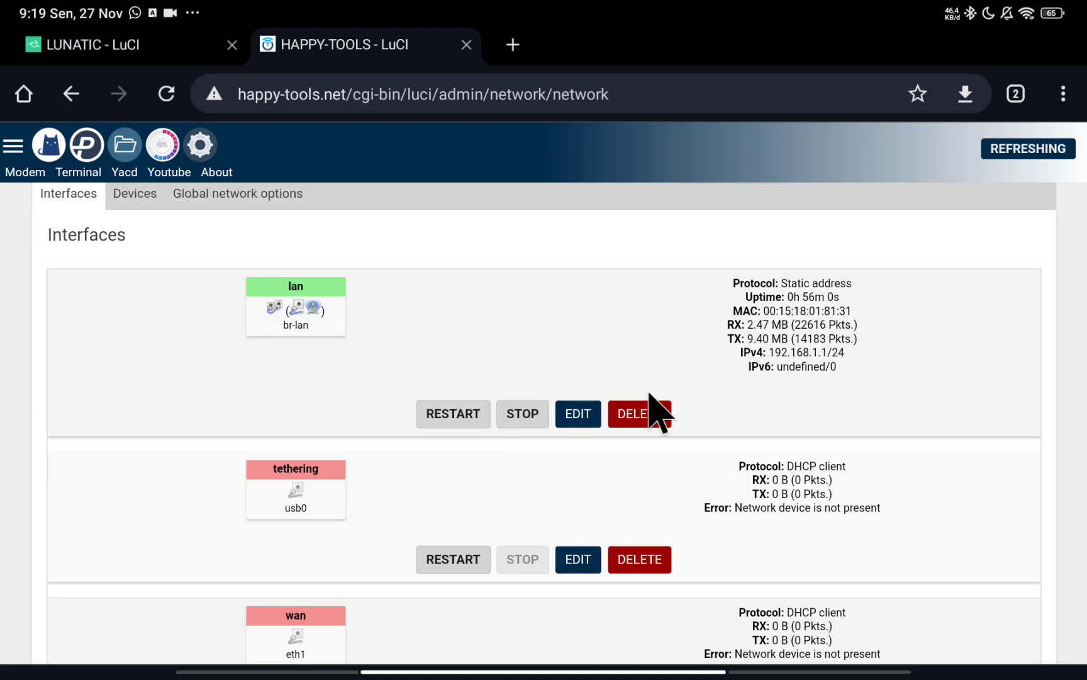
scroll(841, 444, down, 3)
scroll(328, 425, up, 2)
click(89, 152)
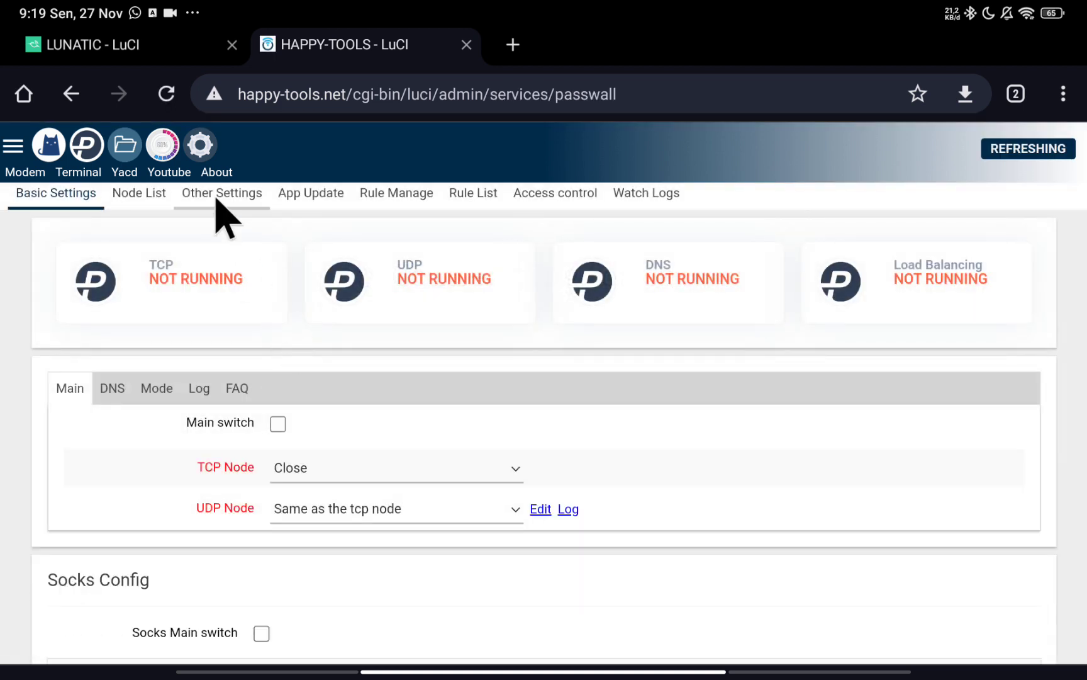
click(216, 192)
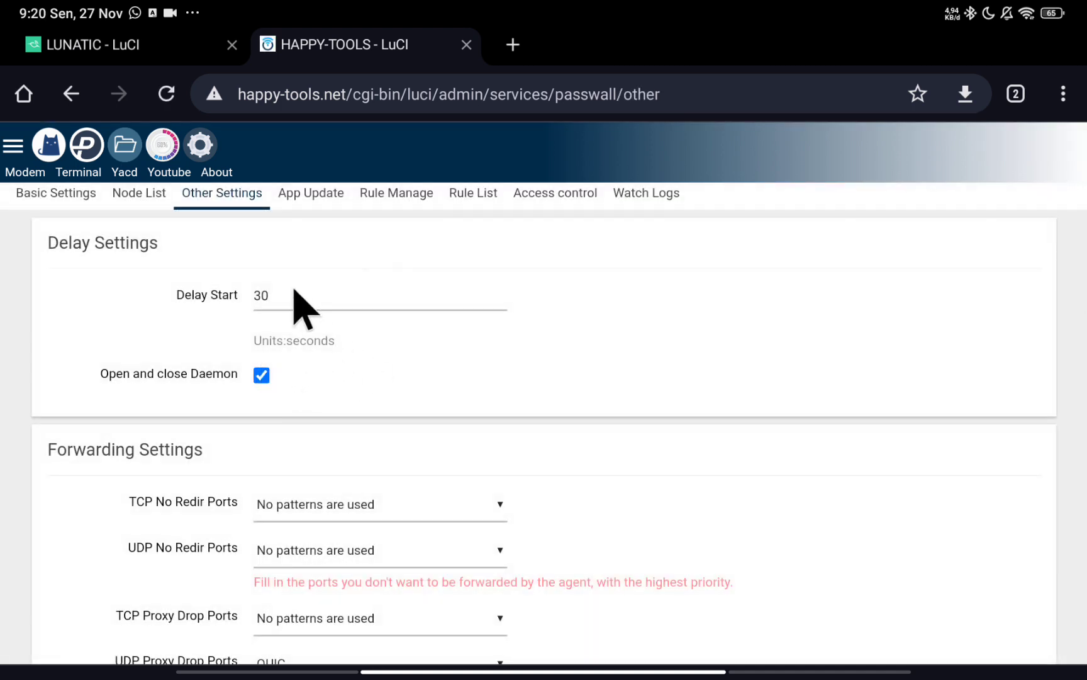
Save the Other Settings and return to PassWall's Basic Settings.
scroll(328, 352, down, 3)
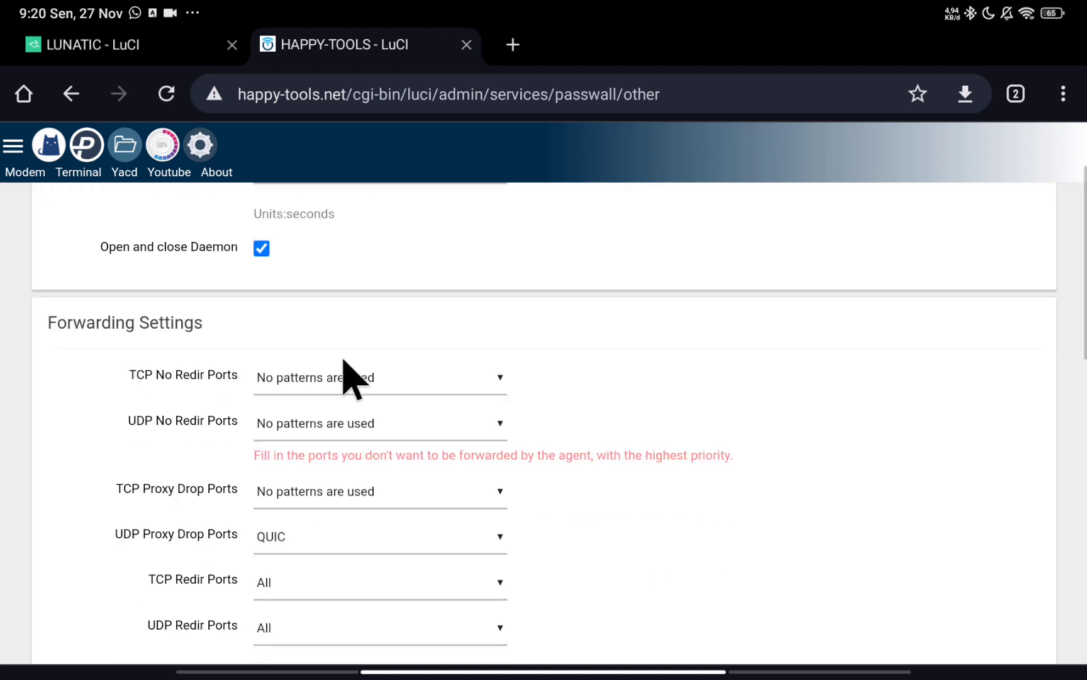
scroll(381, 415, down, 12)
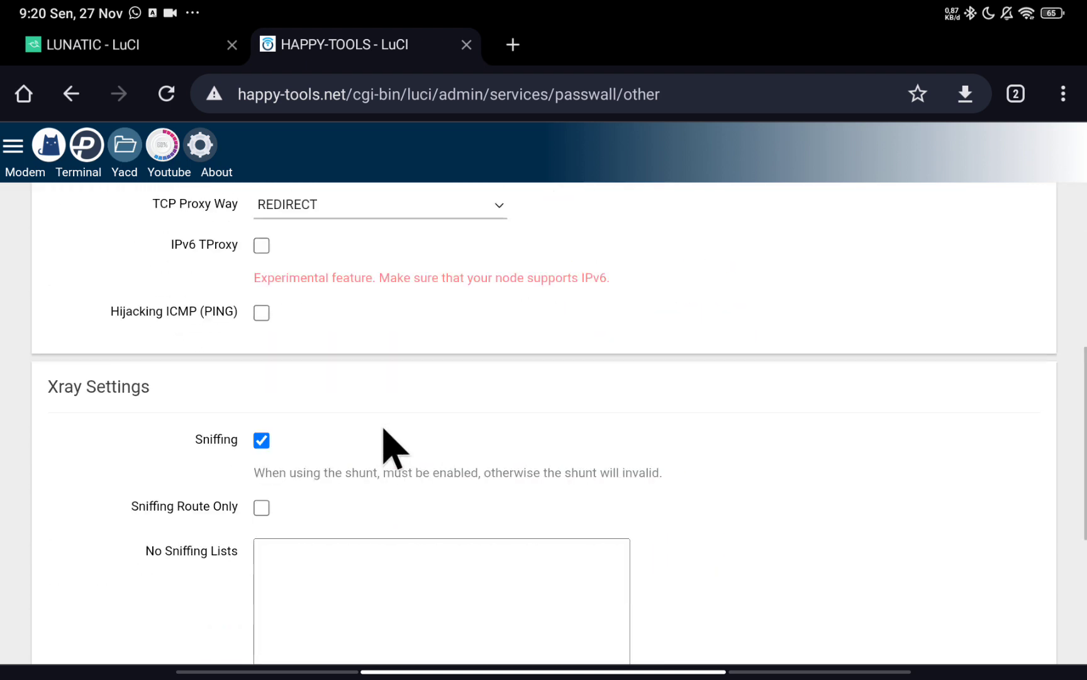
click(967, 590)
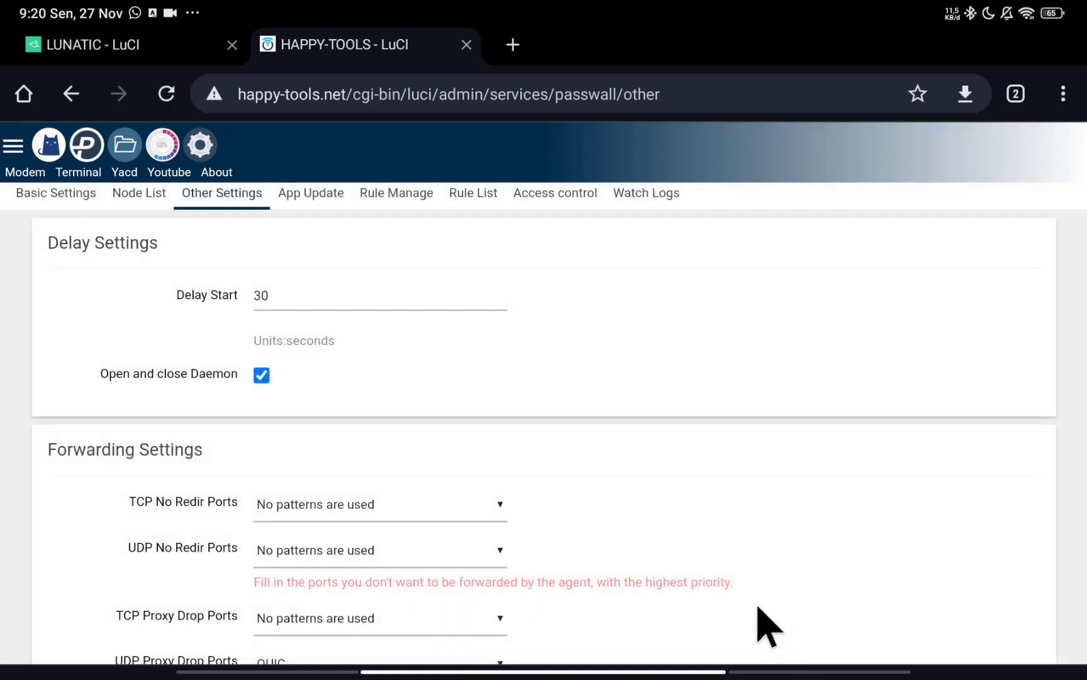
click(48, 195)
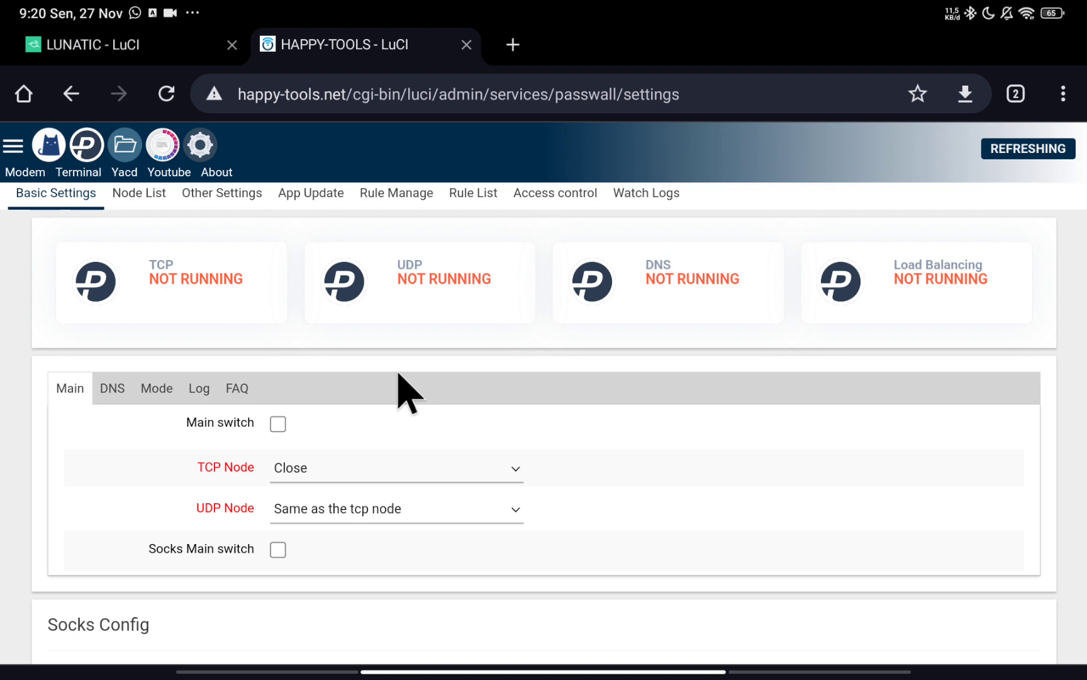
Leave the TCP node at Close and turn off PassWall's main switch.
scroll(148, 490, down, 1)
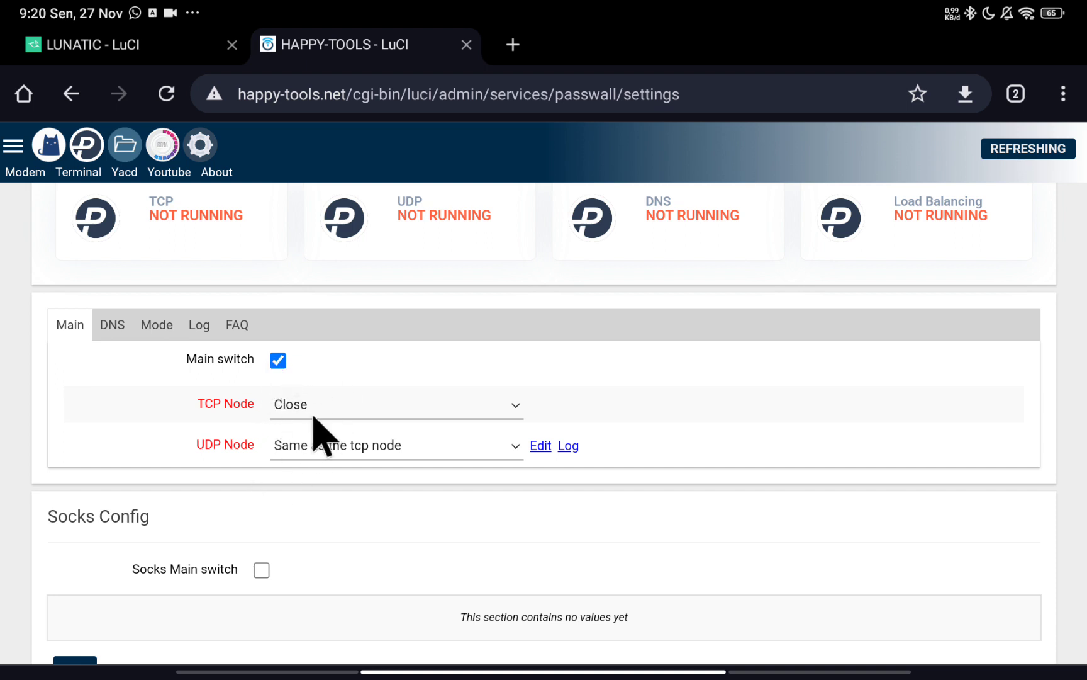
click(391, 402)
click(345, 471)
click(279, 364)
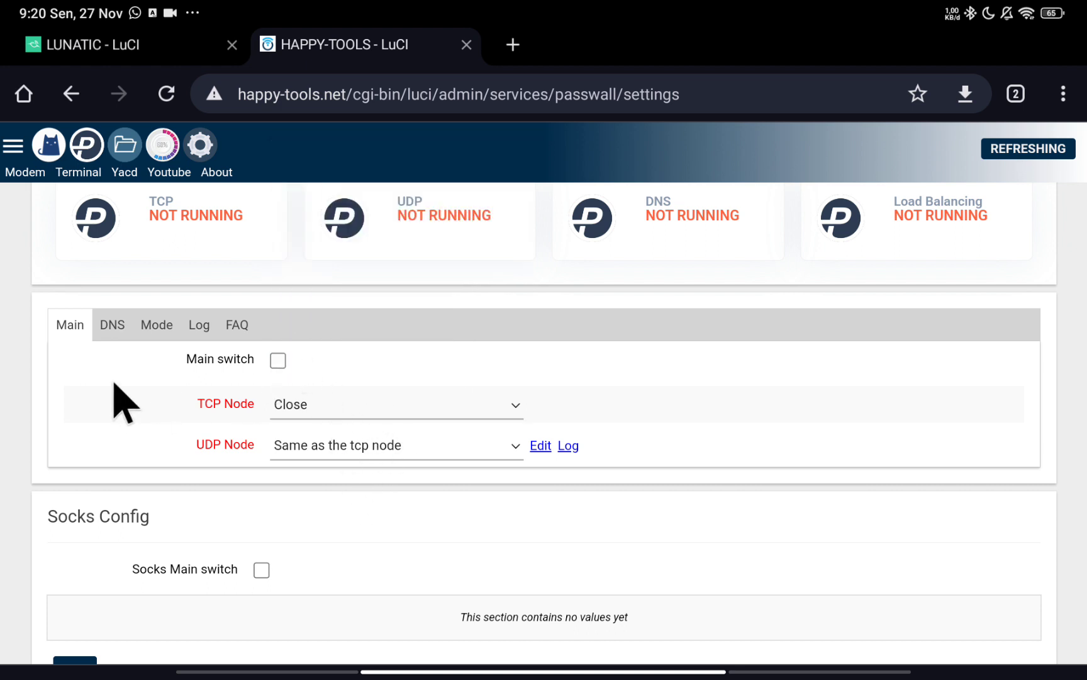
In DNS settings, keep dns2socks, socks server 127.0.0.1:1070 and remote DNS 8.8.4.4 (Google).
click(113, 327)
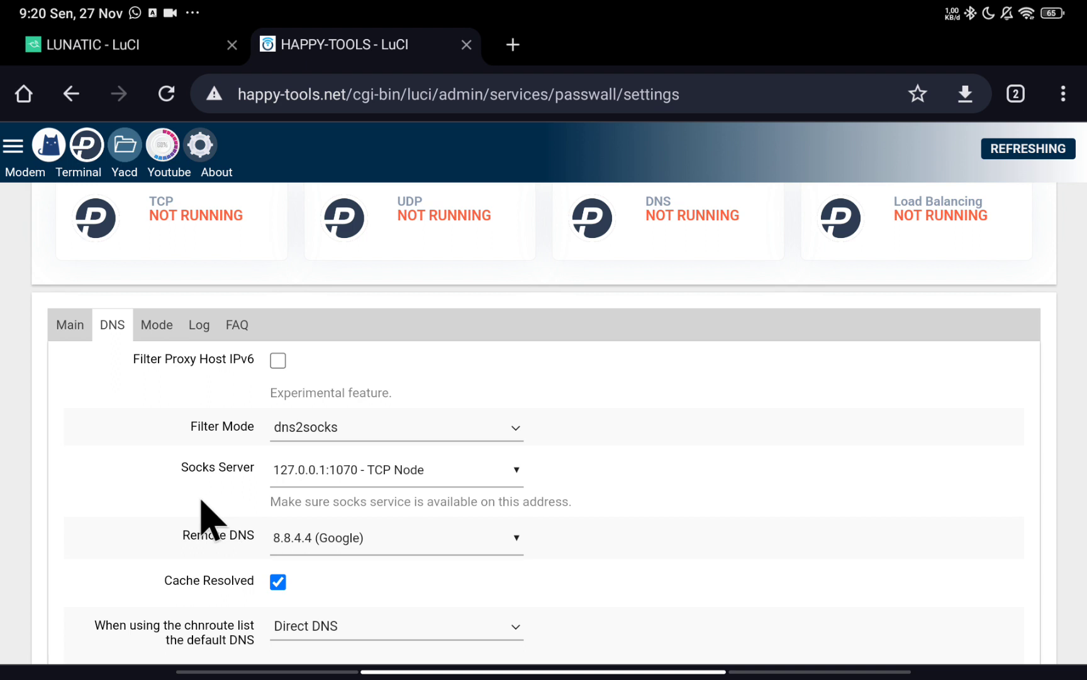
click(362, 429)
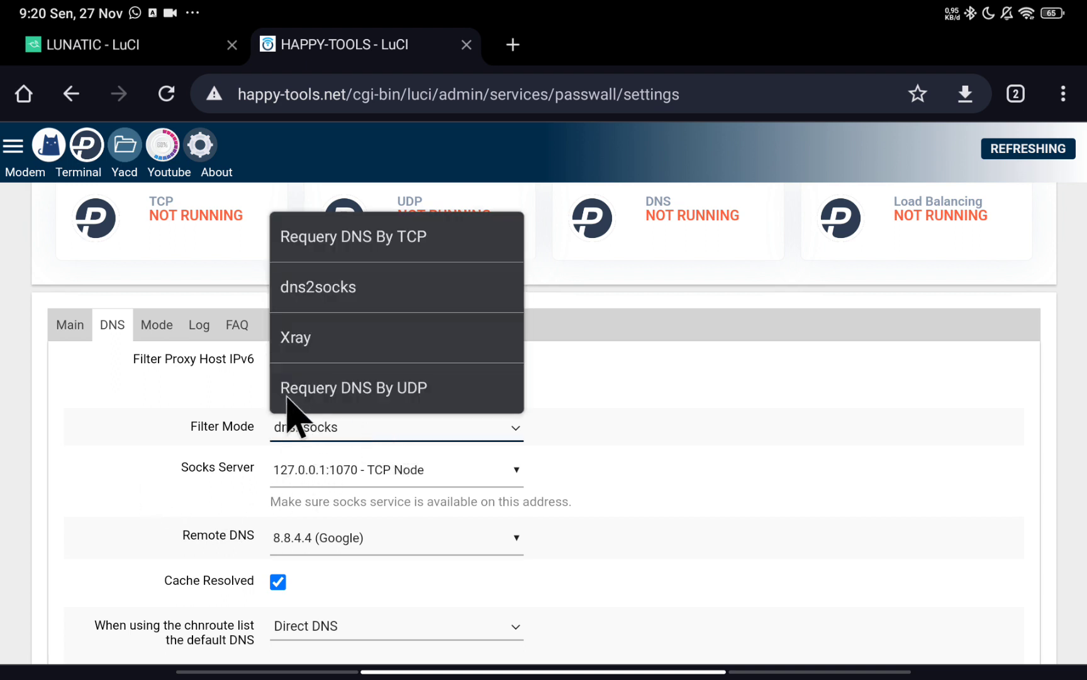
click(346, 300)
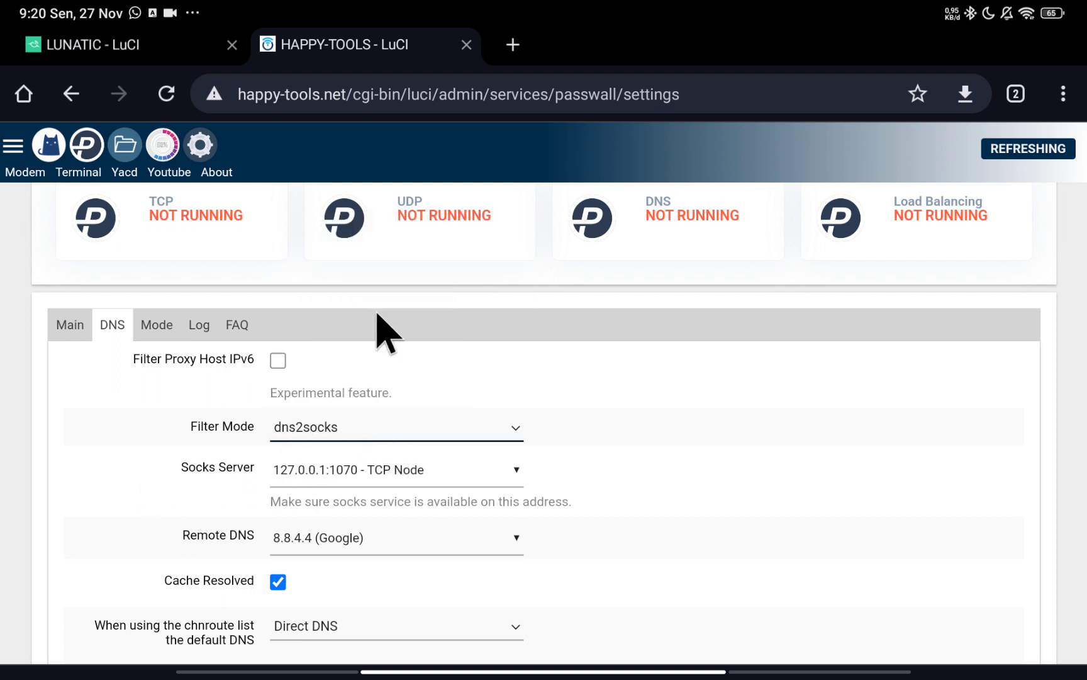
click(412, 482)
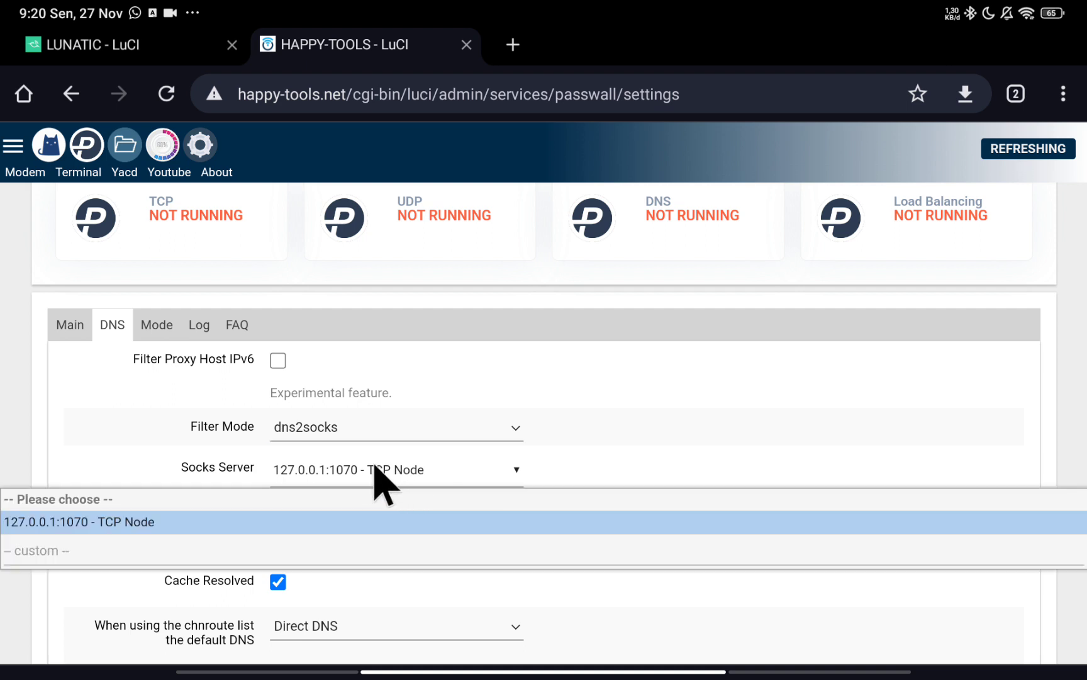
click(280, 473)
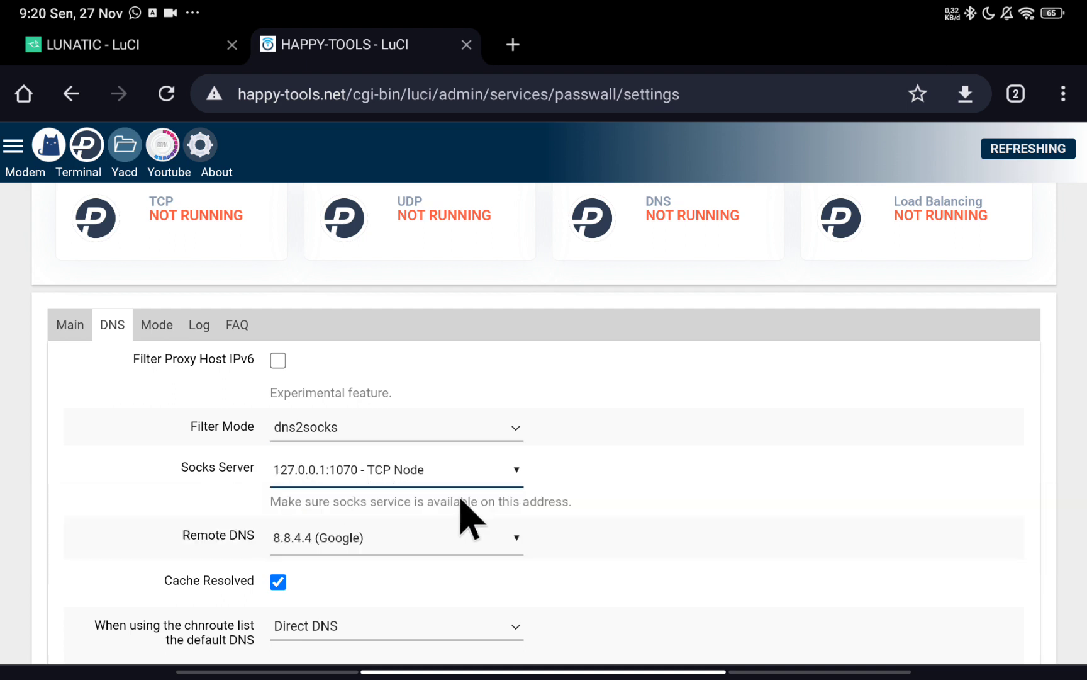
click(392, 539)
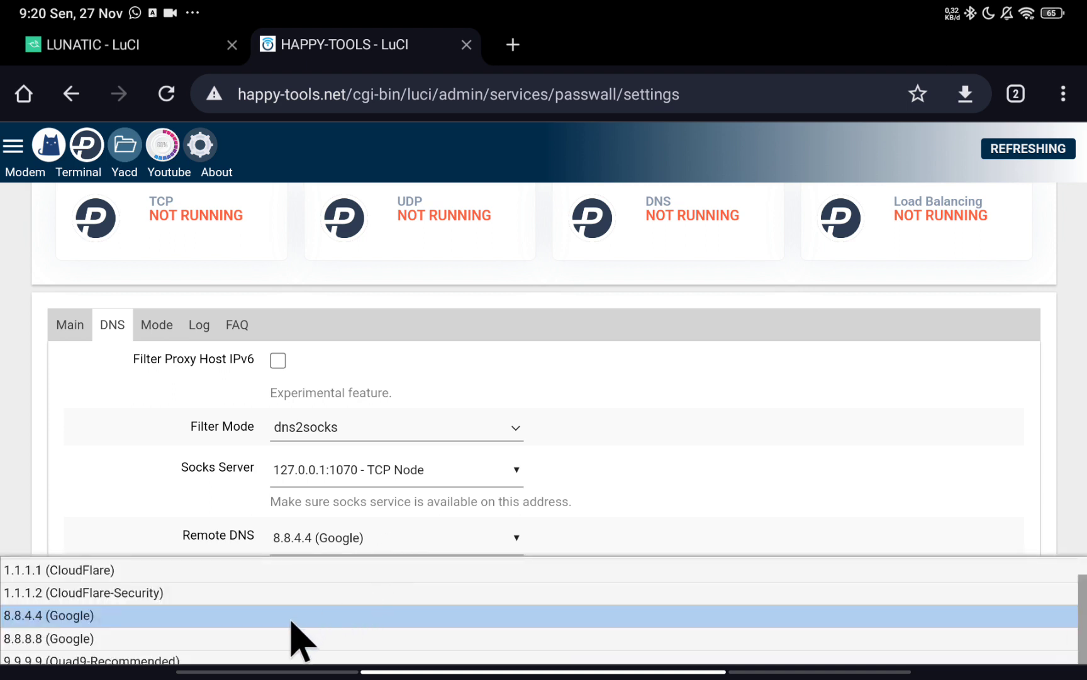
scroll(728, 498, down, 4)
scroll(660, 498, up, 1)
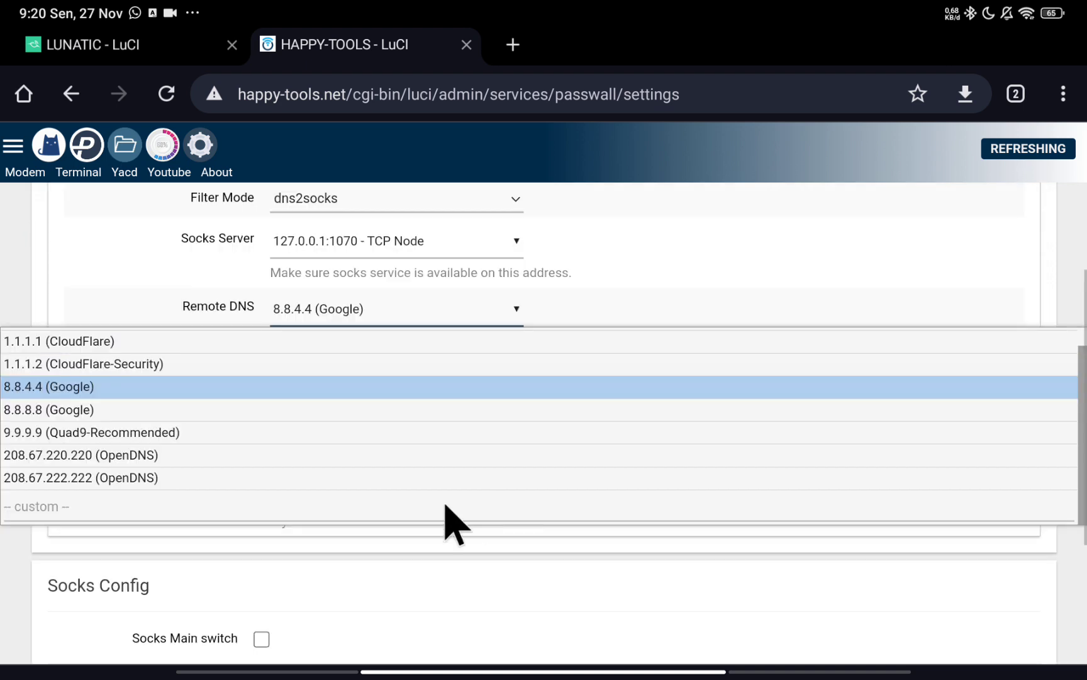
click(397, 327)
scroll(378, 526, up, 2)
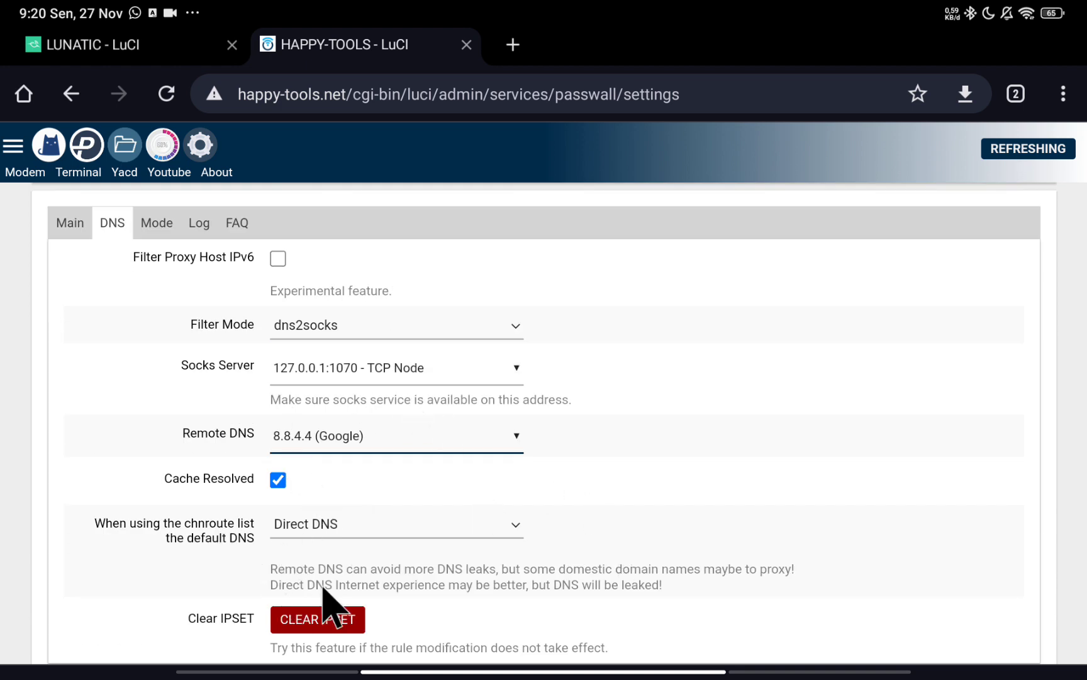
click(151, 224)
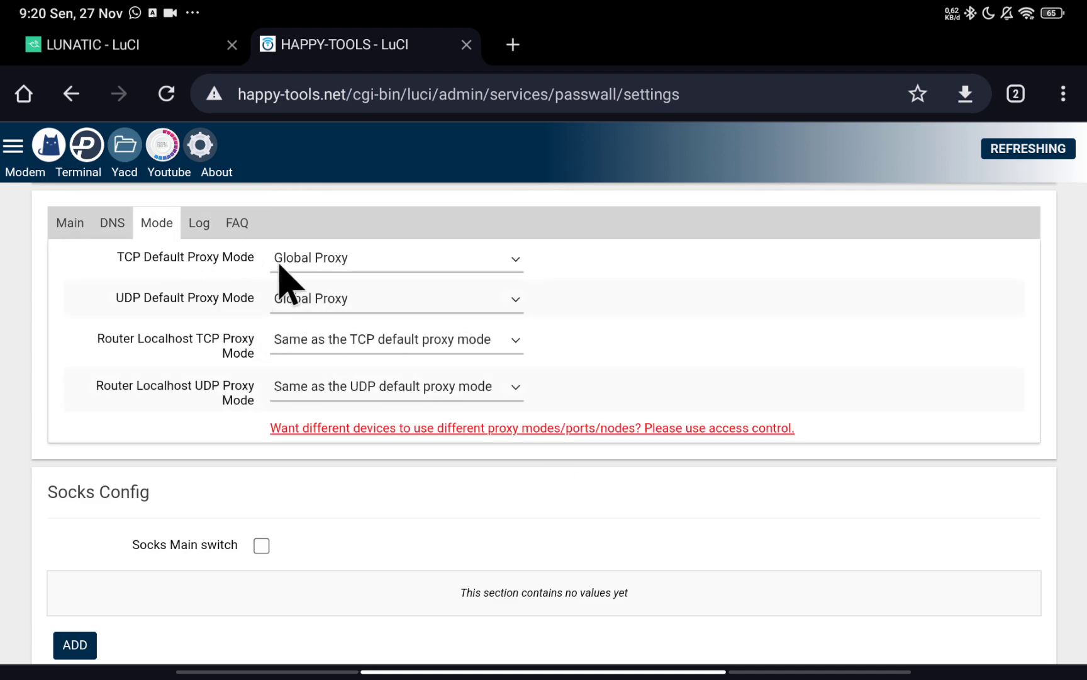
Keep Global Proxy as TCP mode, glance at the Log and FAQ tabs, then return to Main.
click(327, 260)
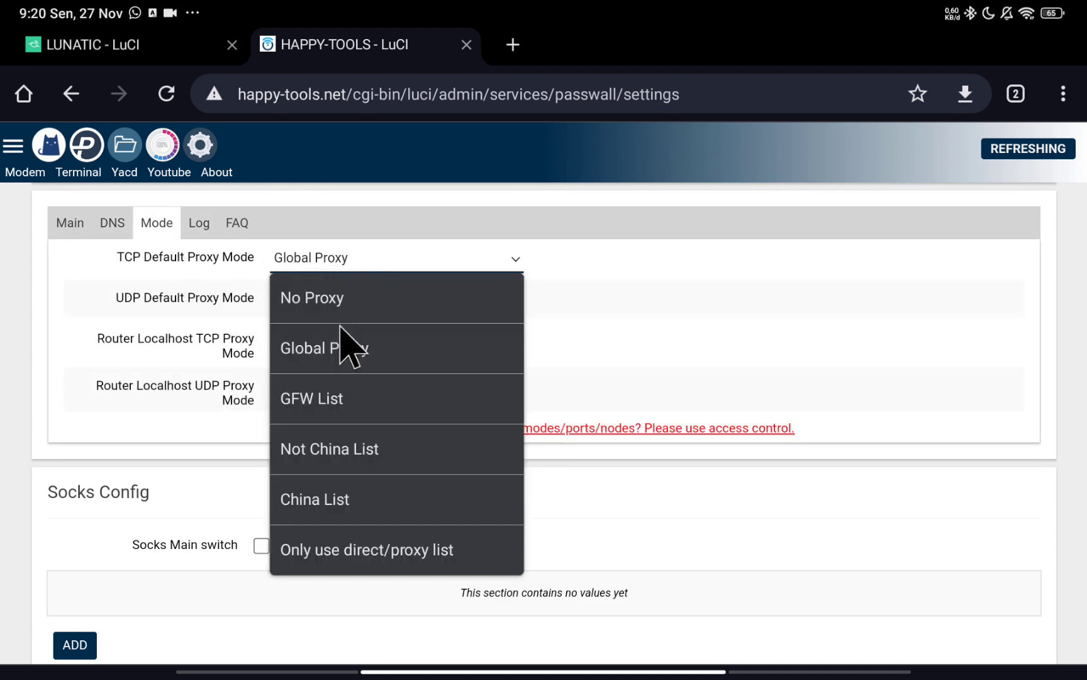
click(653, 328)
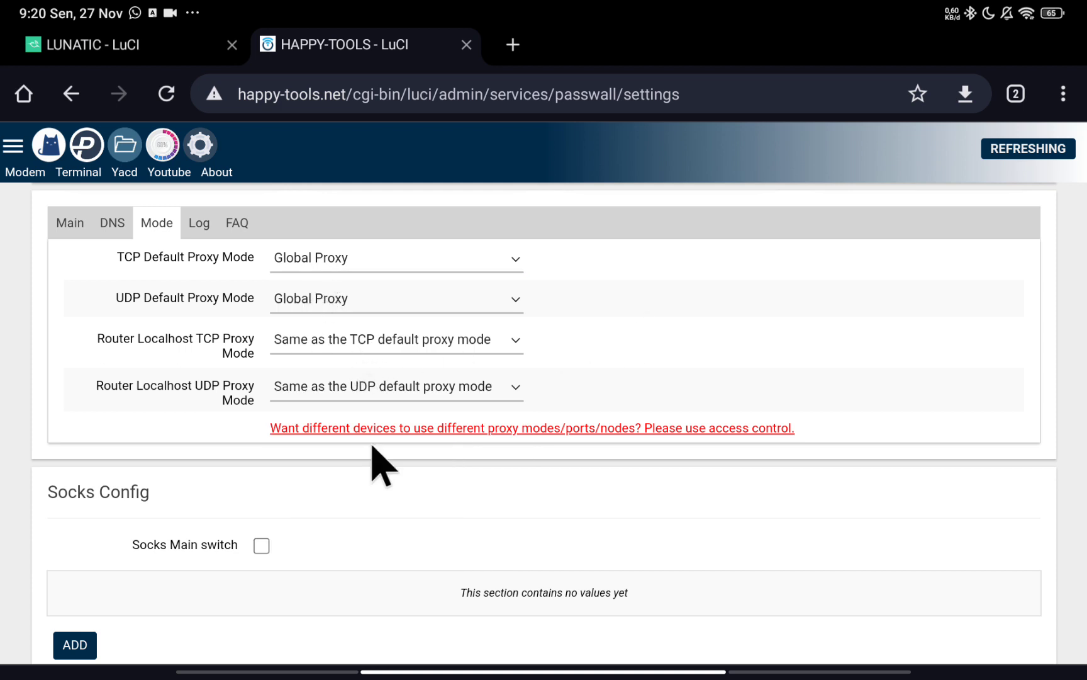
click(200, 222)
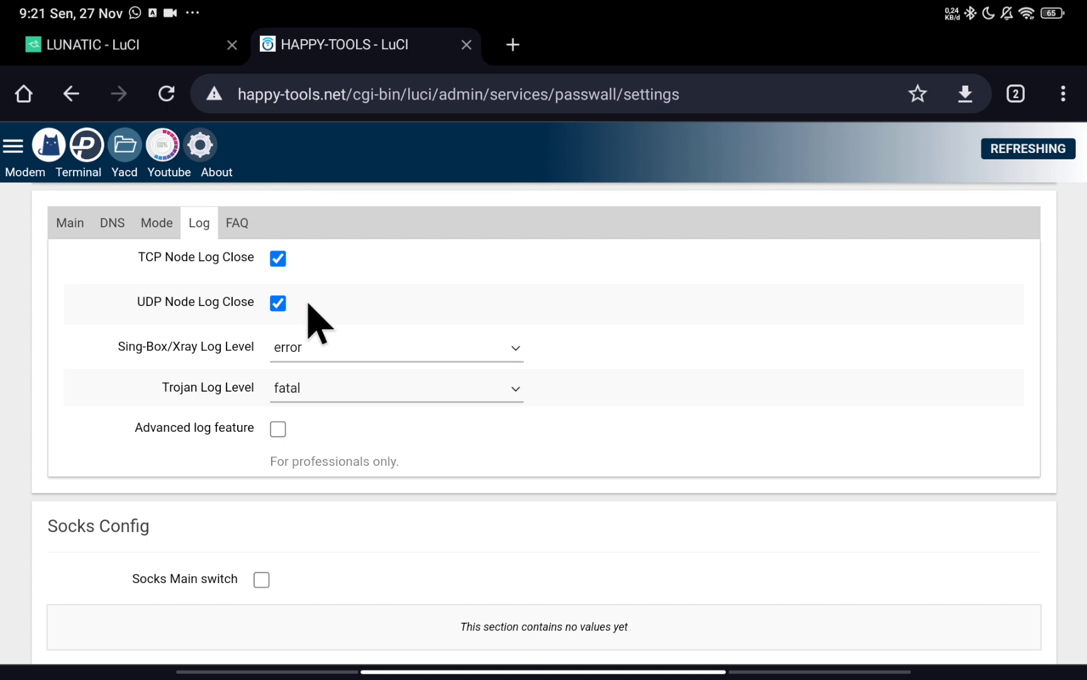
drag(232, 233, 238, 240)
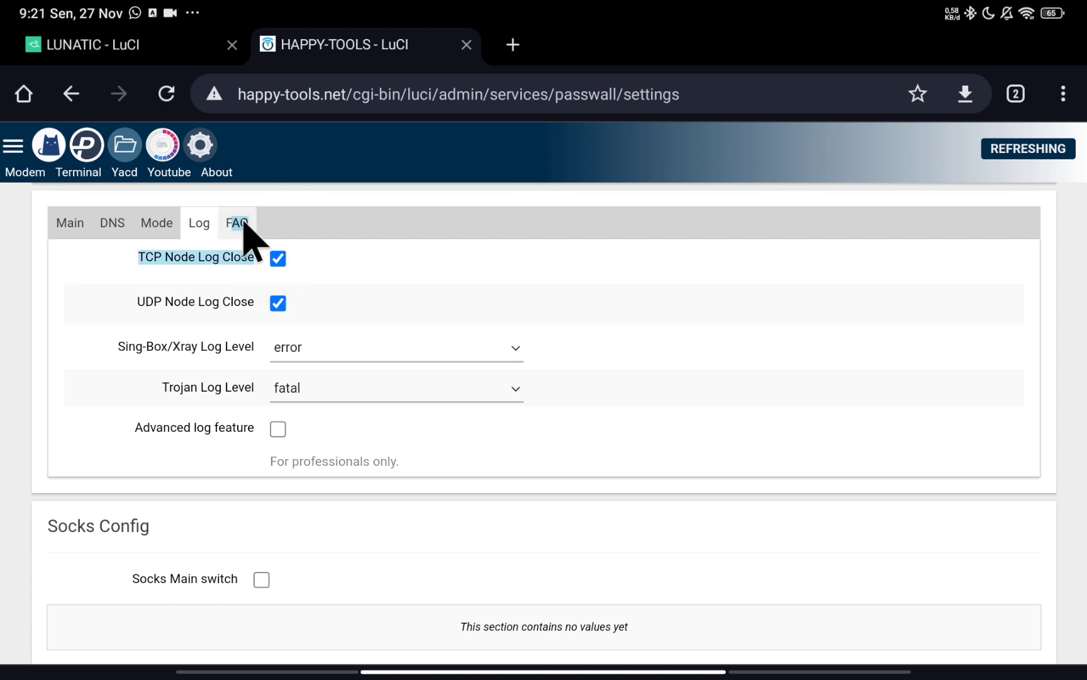
click(243, 225)
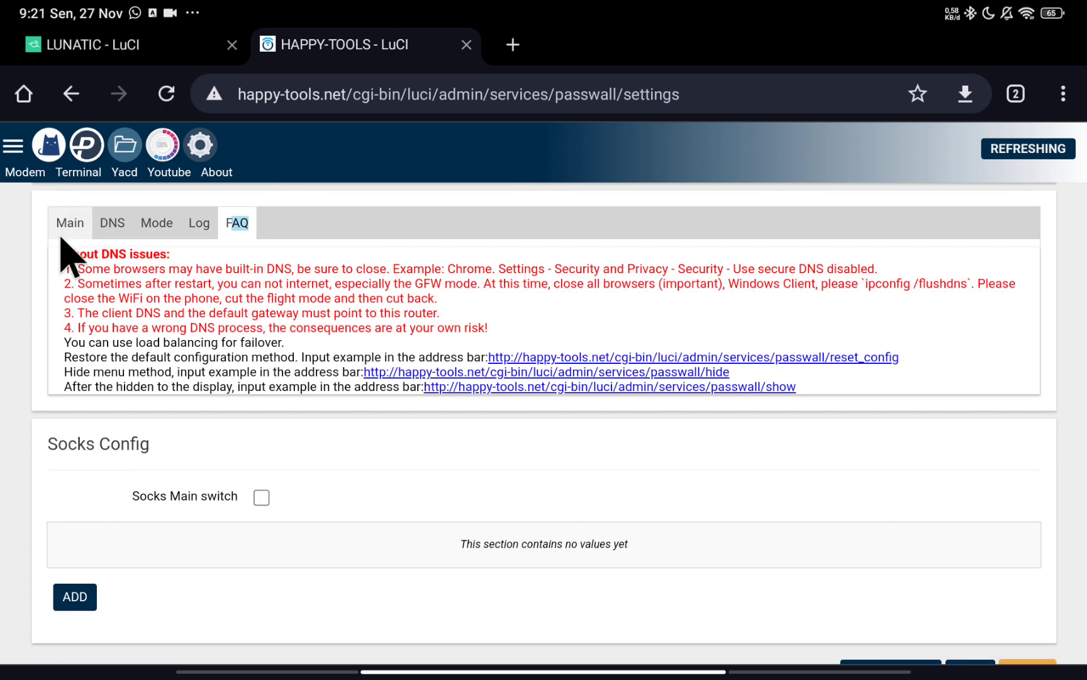
click(63, 229)
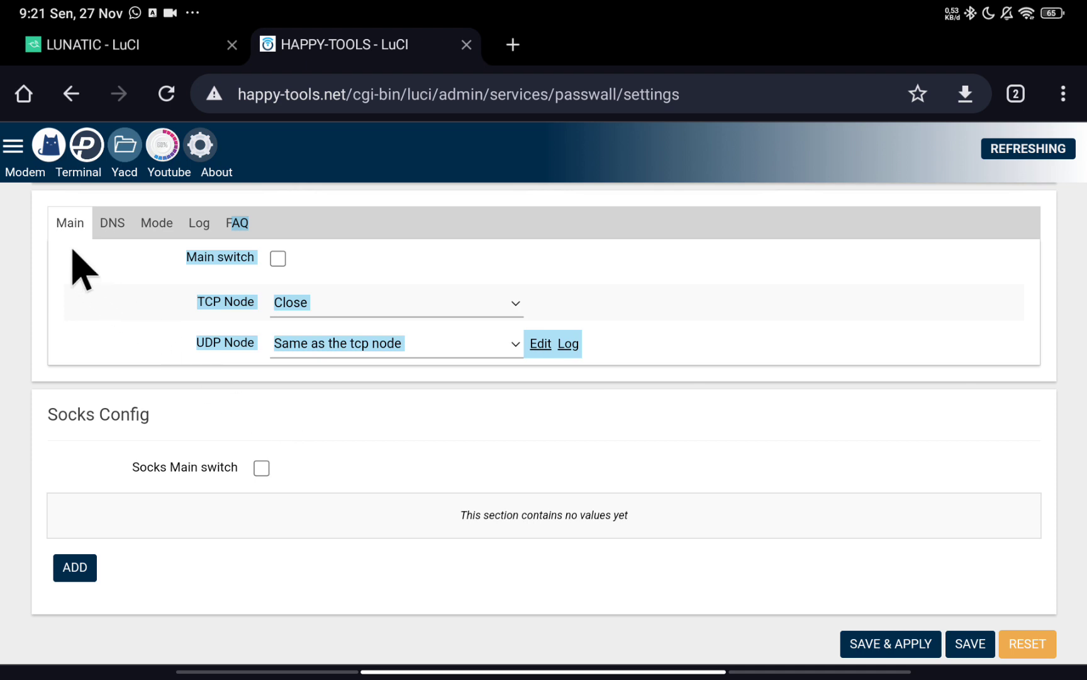
click(415, 420)
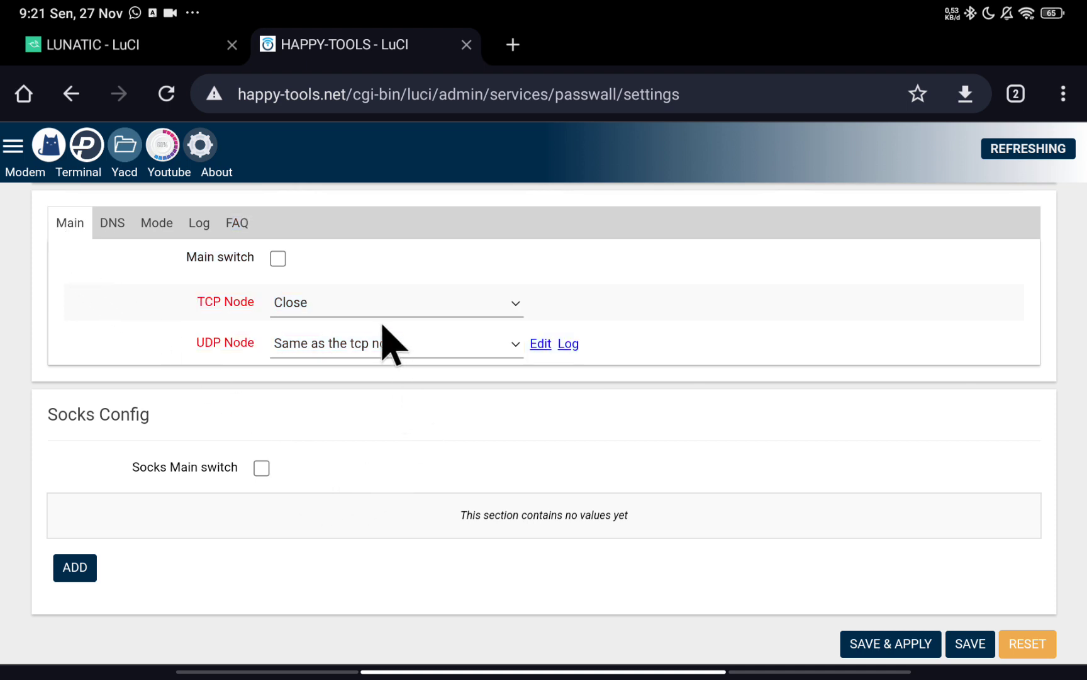
scroll(393, 346, up, 2)
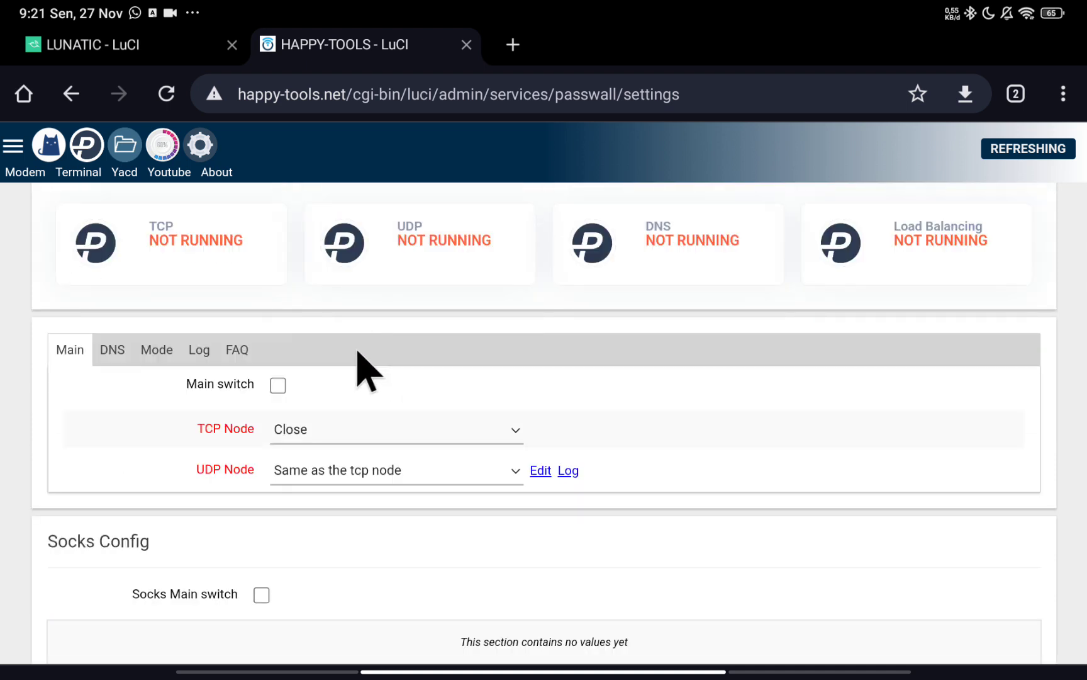
Turn on the PassWall main switch.
click(278, 386)
scroll(723, 563, down, 3)
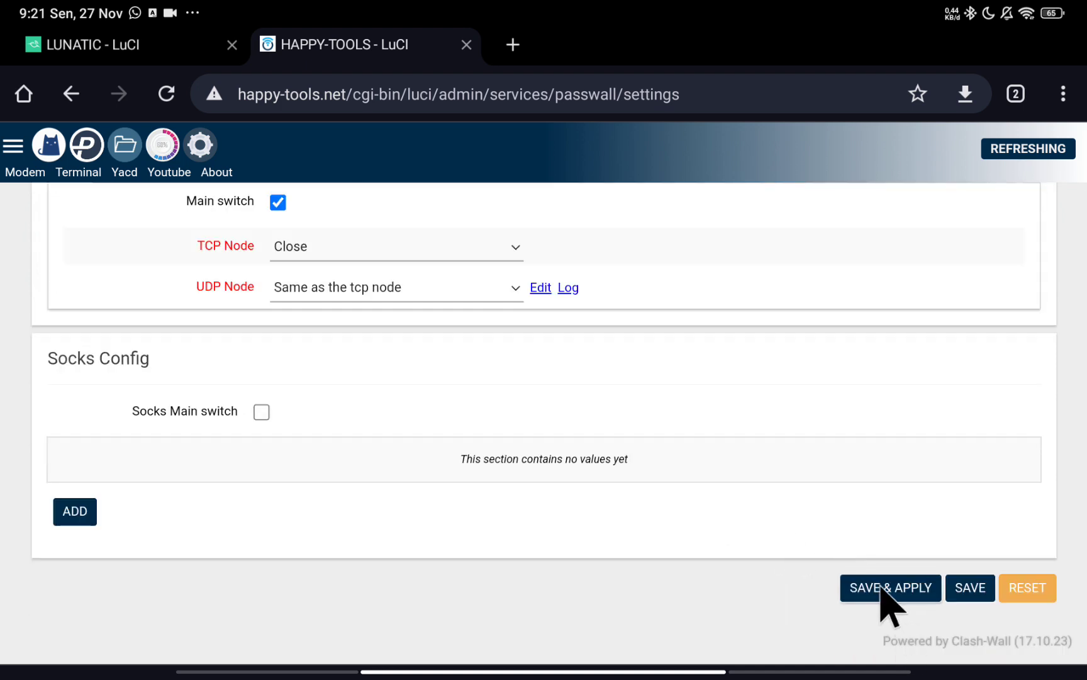
scroll(697, 563, up, 4)
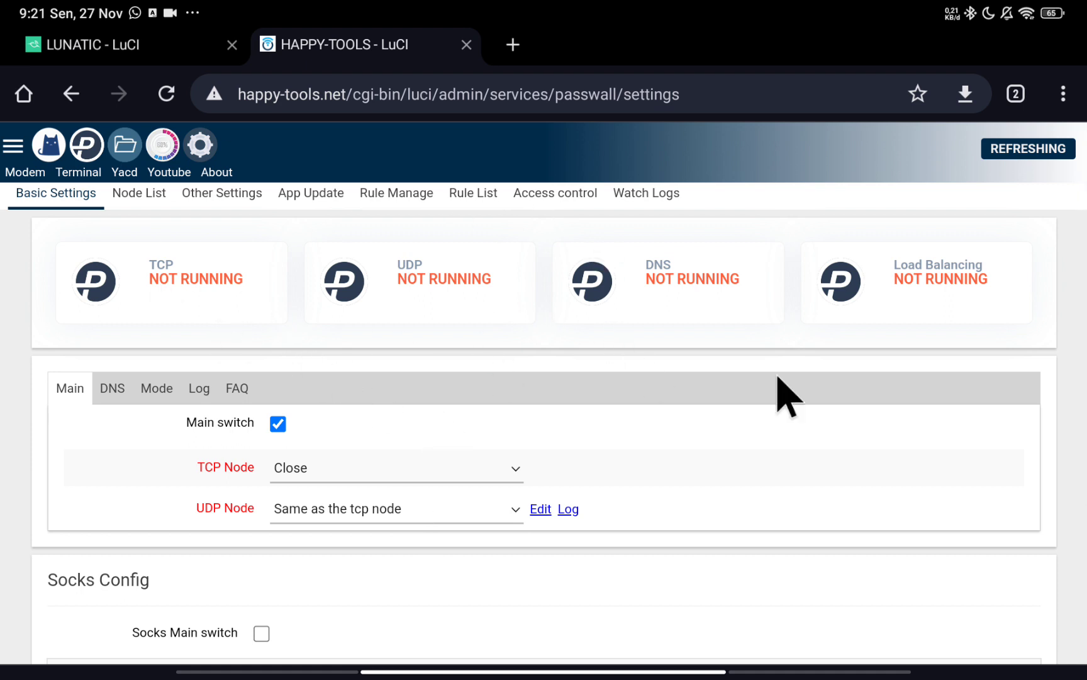
scroll(315, 539, down, 1)
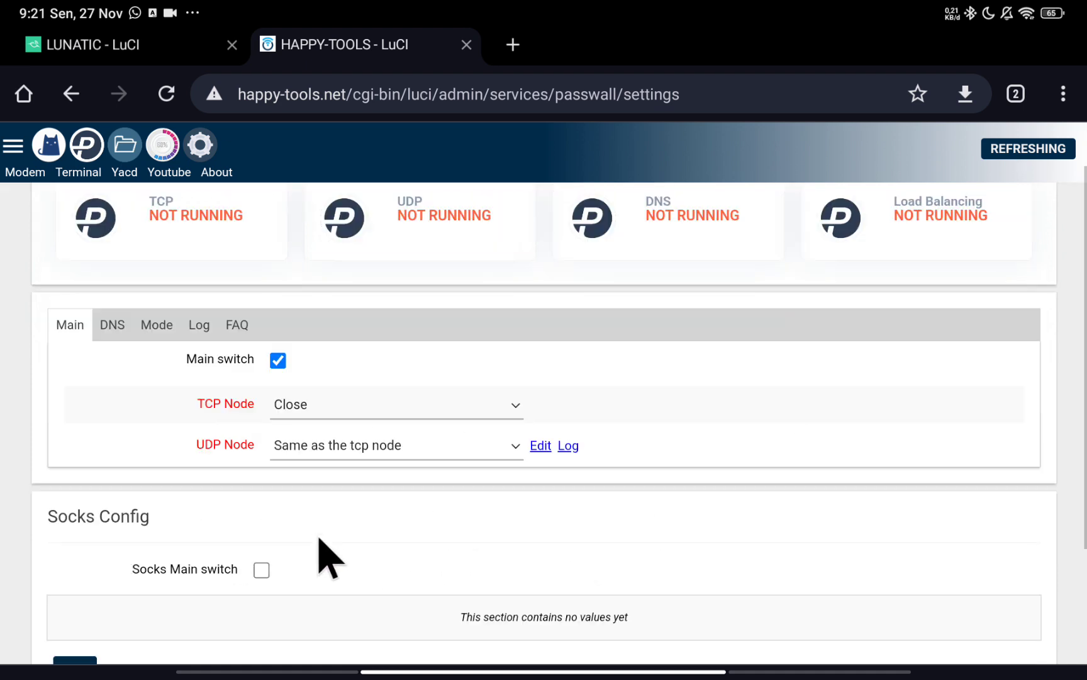
Set the TCP node to Xray Trojan: [TJ-DTC], keeping UDP node same as TCP.
click(375, 408)
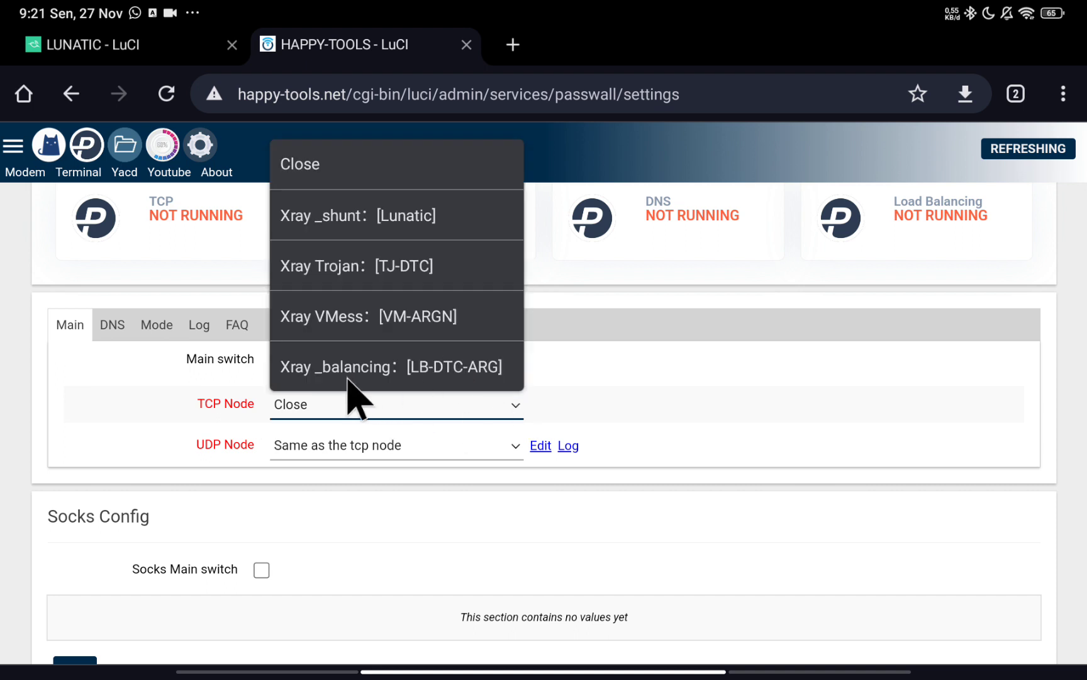
click(415, 277)
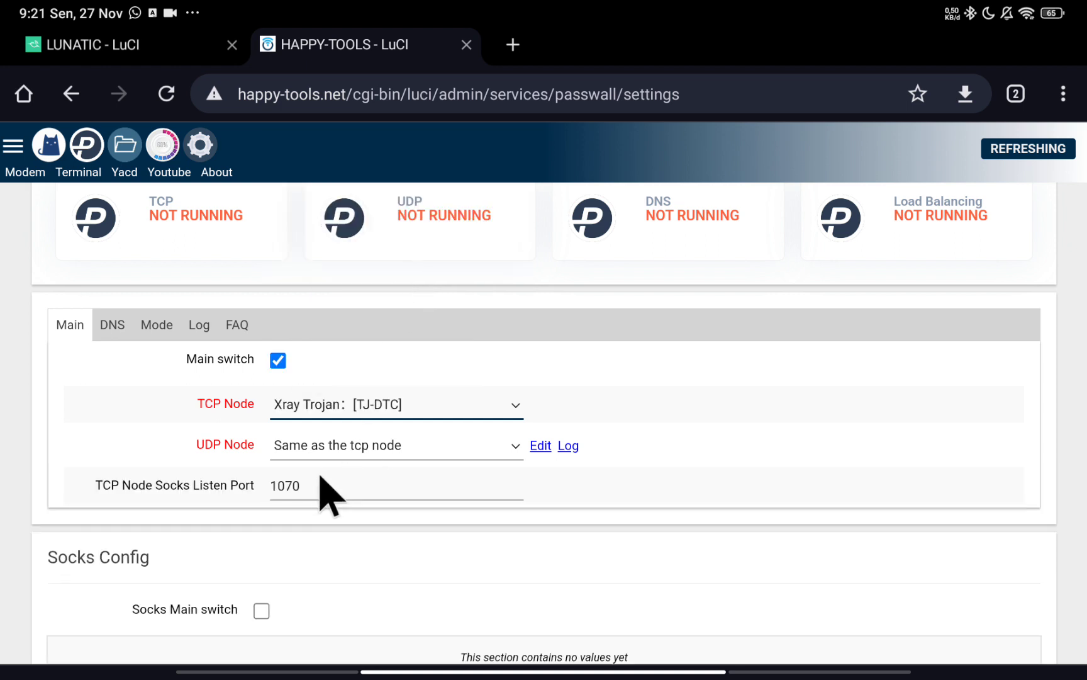
click(347, 444)
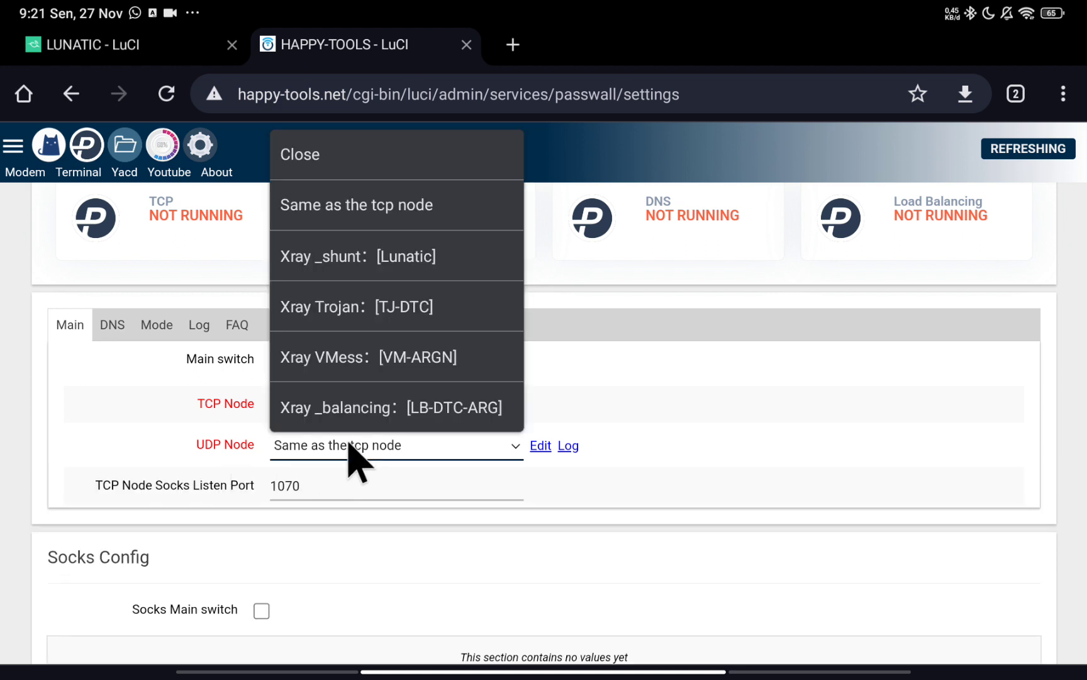
click(415, 218)
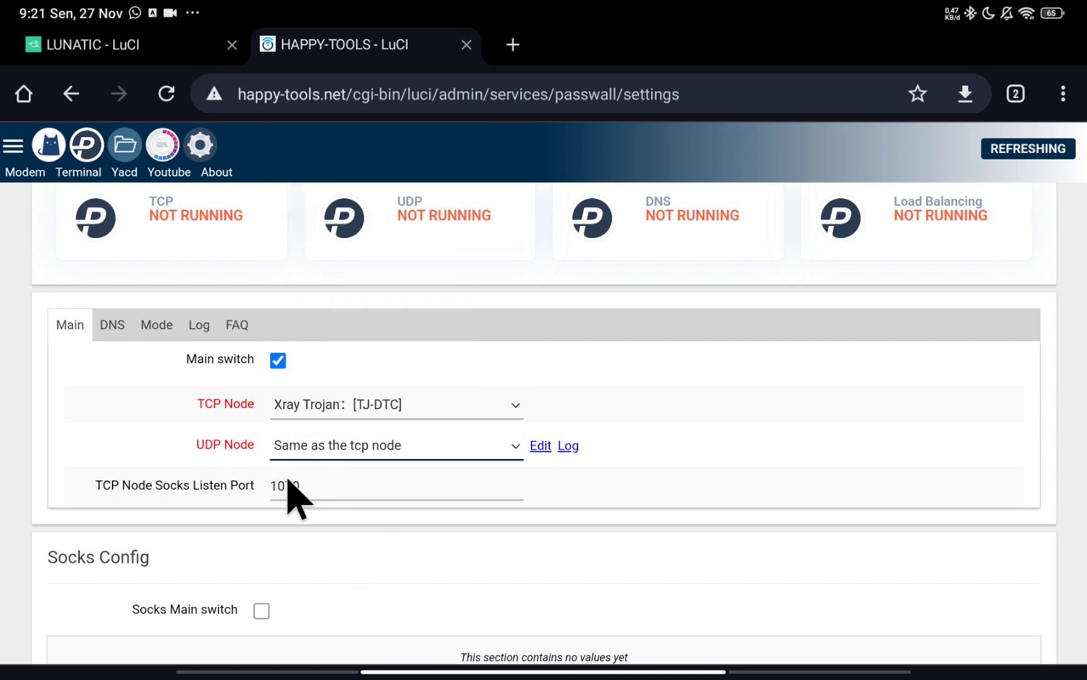
click(415, 440)
click(388, 444)
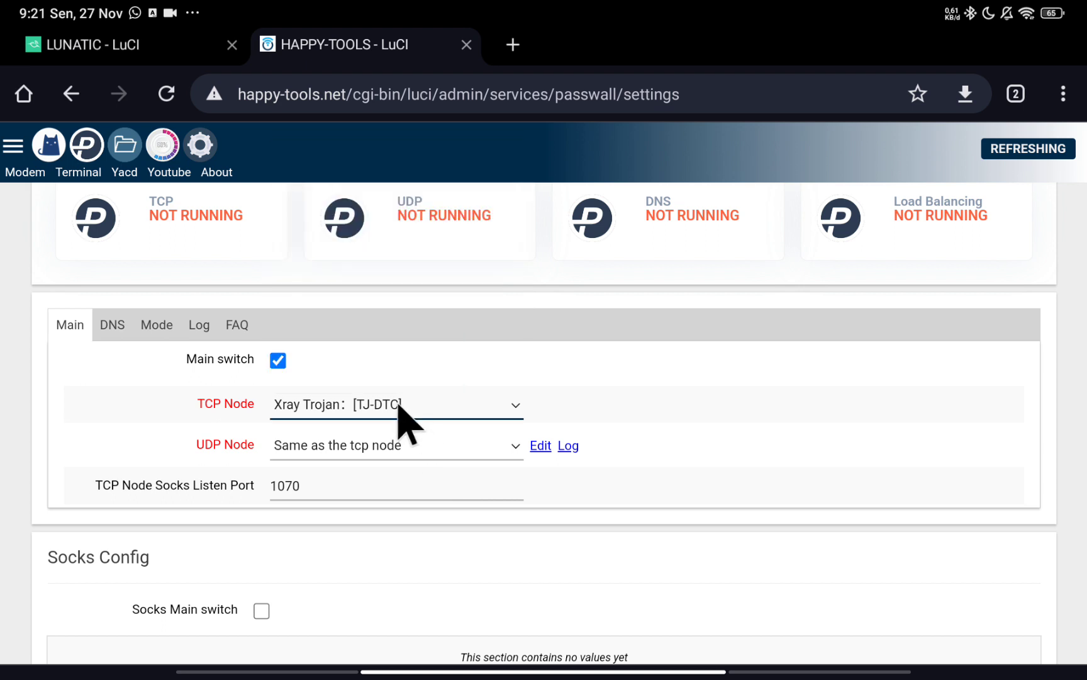
Change the TCP node to Xray _balancing: [LB-DTC-ARG] and confirm the selection.
click(399, 415)
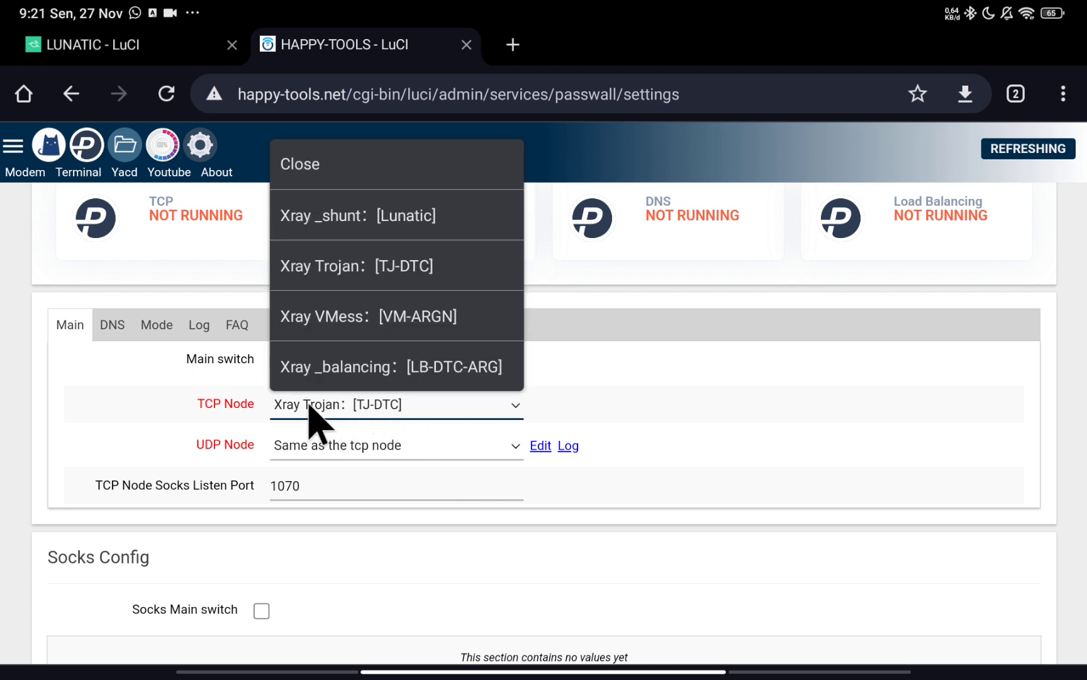
click(670, 507)
scroll(409, 497, down, 1)
scroll(406, 498, down, 2)
scroll(396, 498, up, 3)
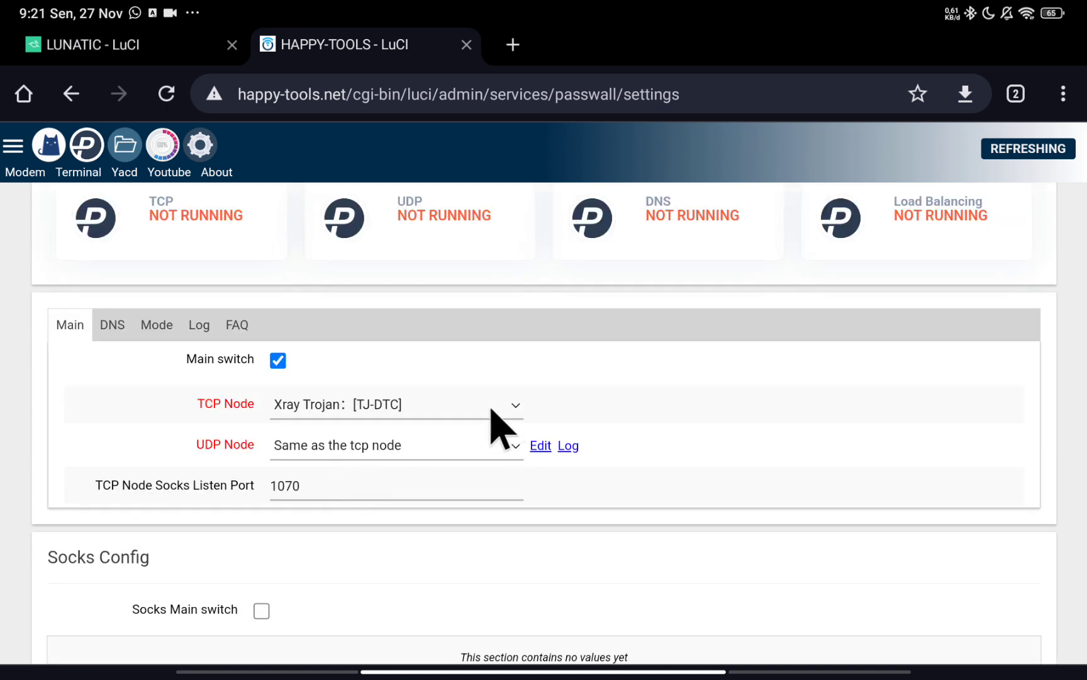
click(422, 403)
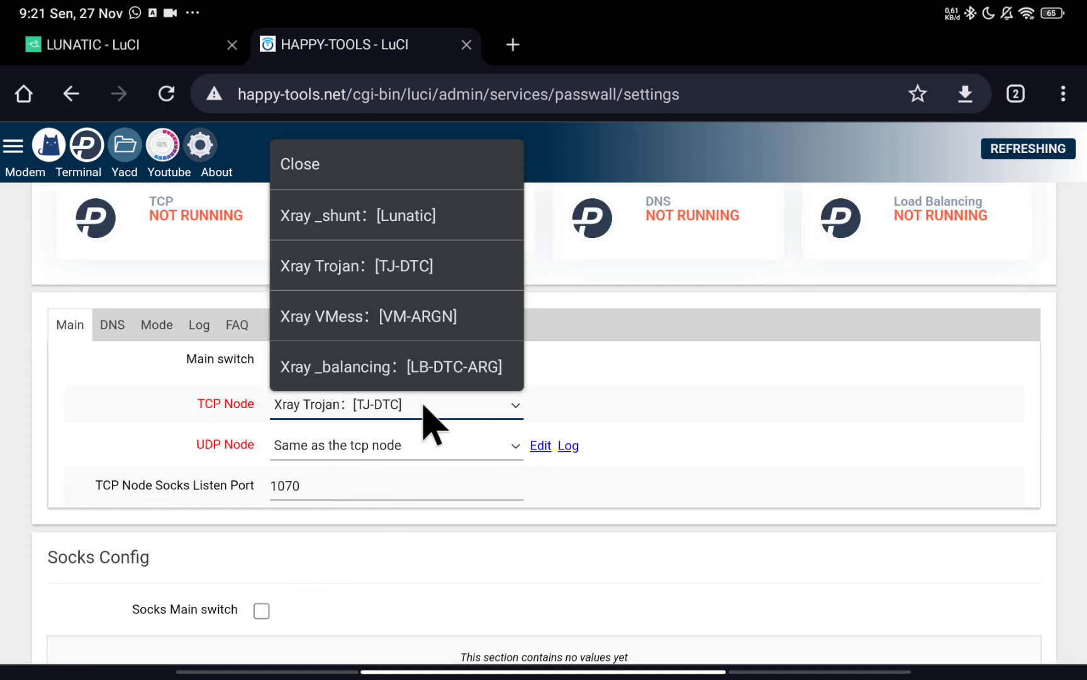
click(440, 367)
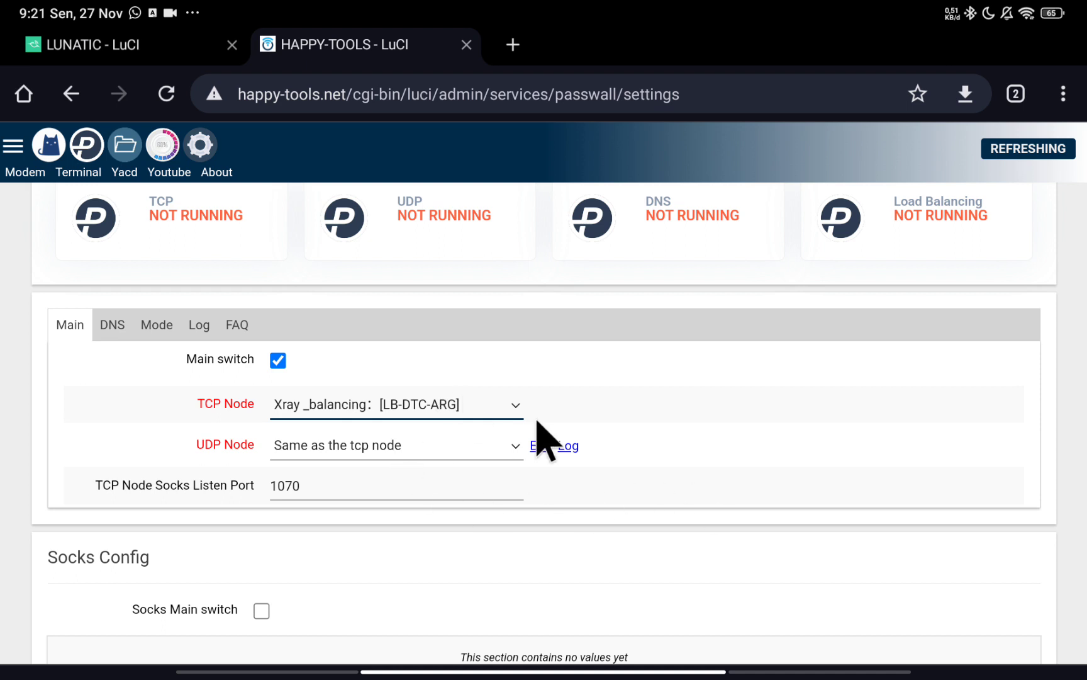
click(428, 405)
click(436, 411)
click(436, 409)
click(723, 580)
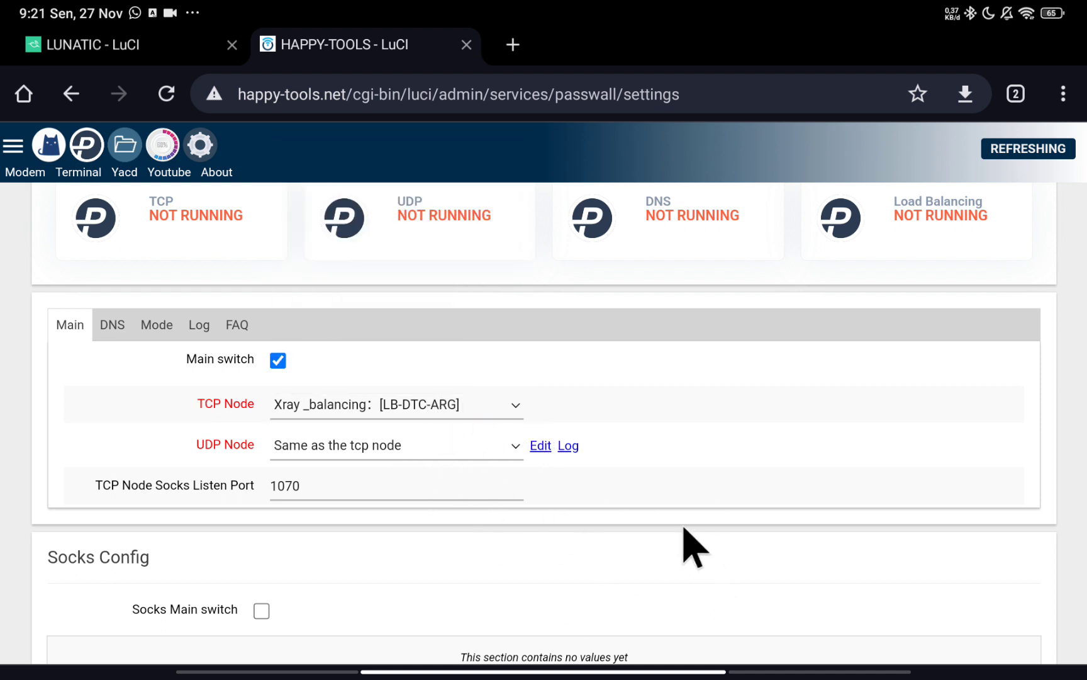
scroll(594, 575, down, 3)
scroll(661, 566, up, 4)
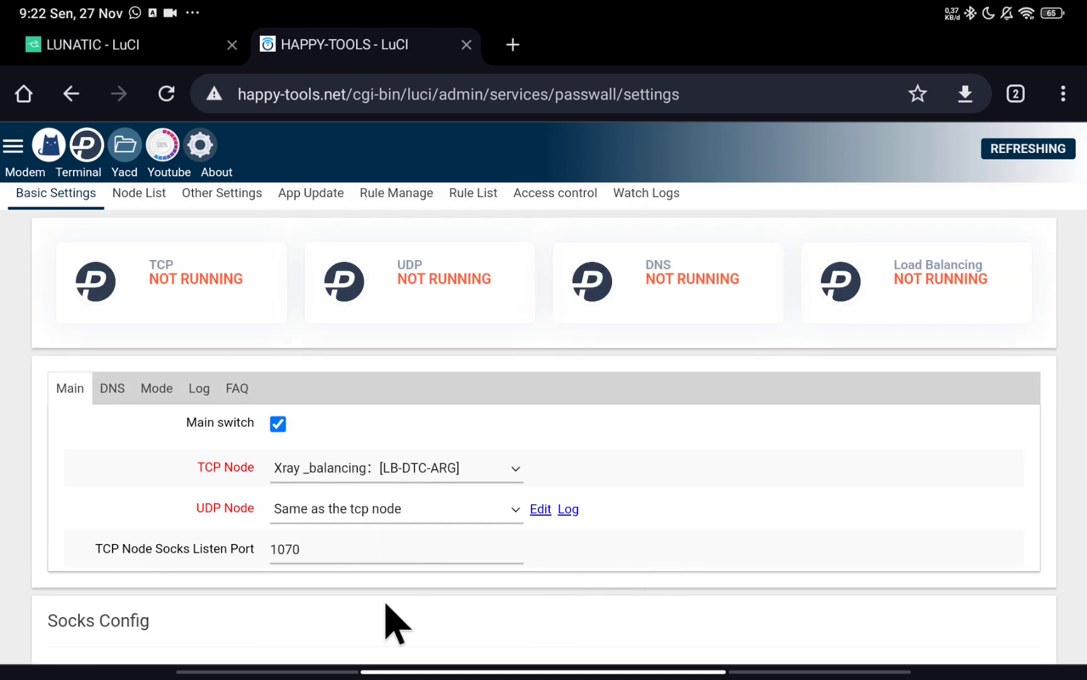
click(131, 194)
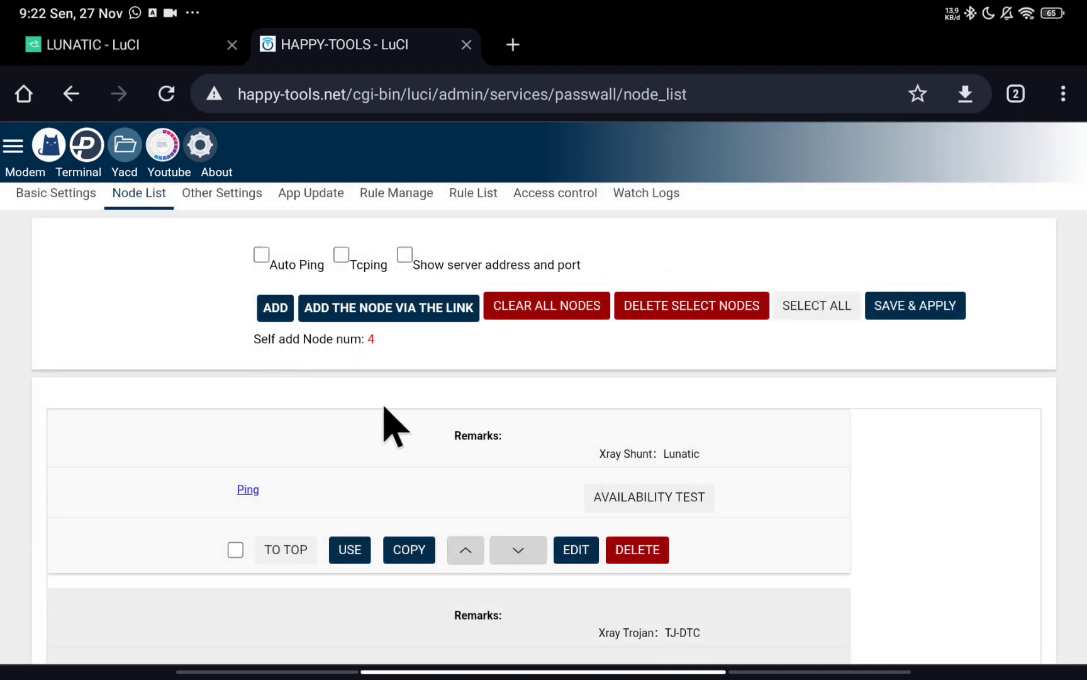
scroll(388, 428, down, 1)
scroll(207, 522, down, 2)
scroll(243, 516, down, 2)
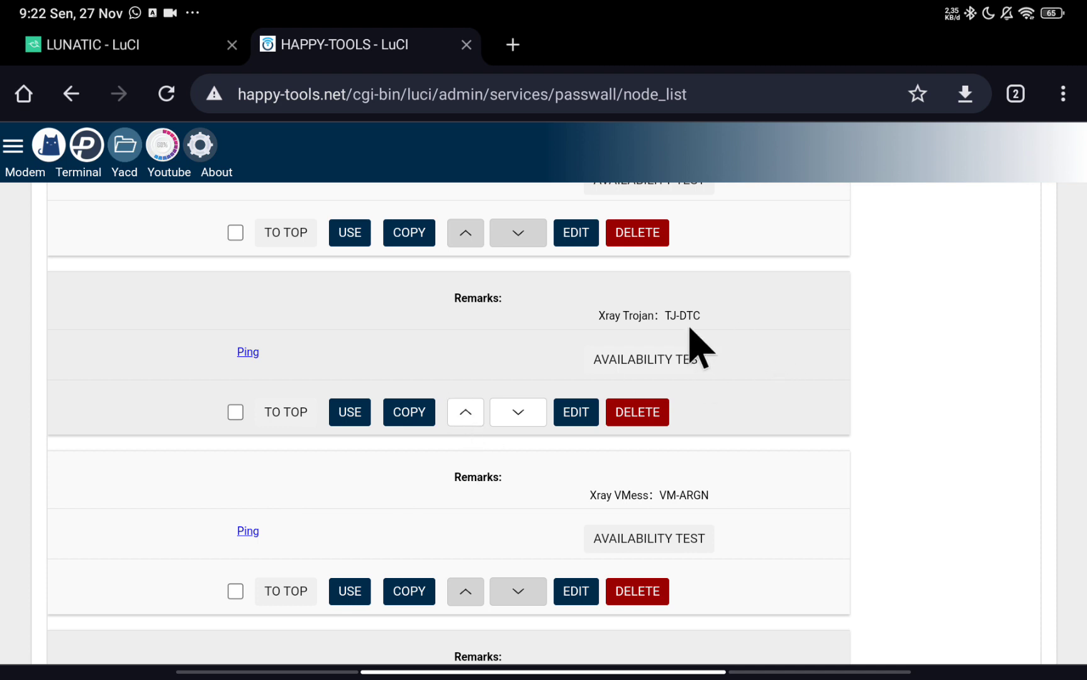
scroll(711, 367, down, 1)
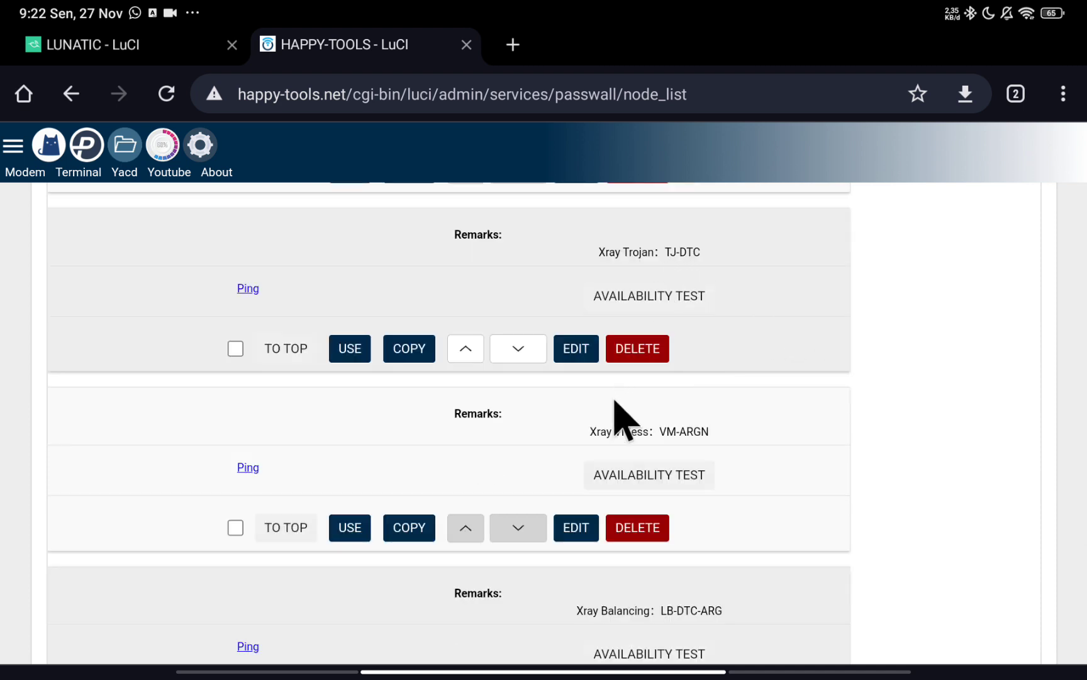
scroll(613, 401, down, 1)
scroll(708, 573, down, 1)
scroll(704, 547, up, 3)
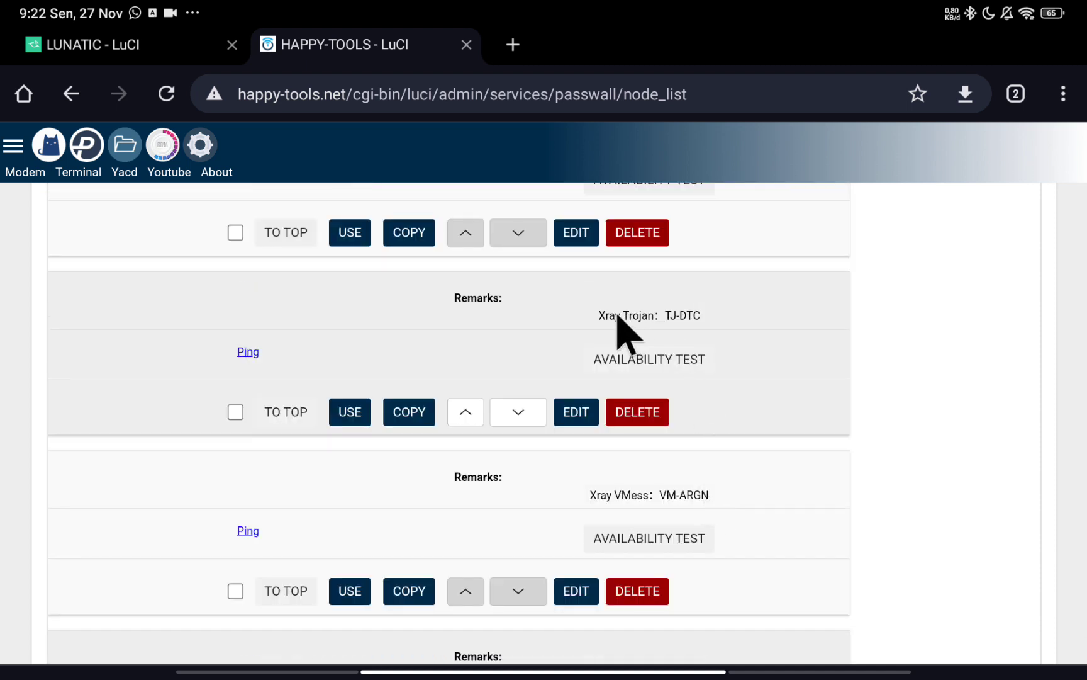
scroll(664, 503, down, 1)
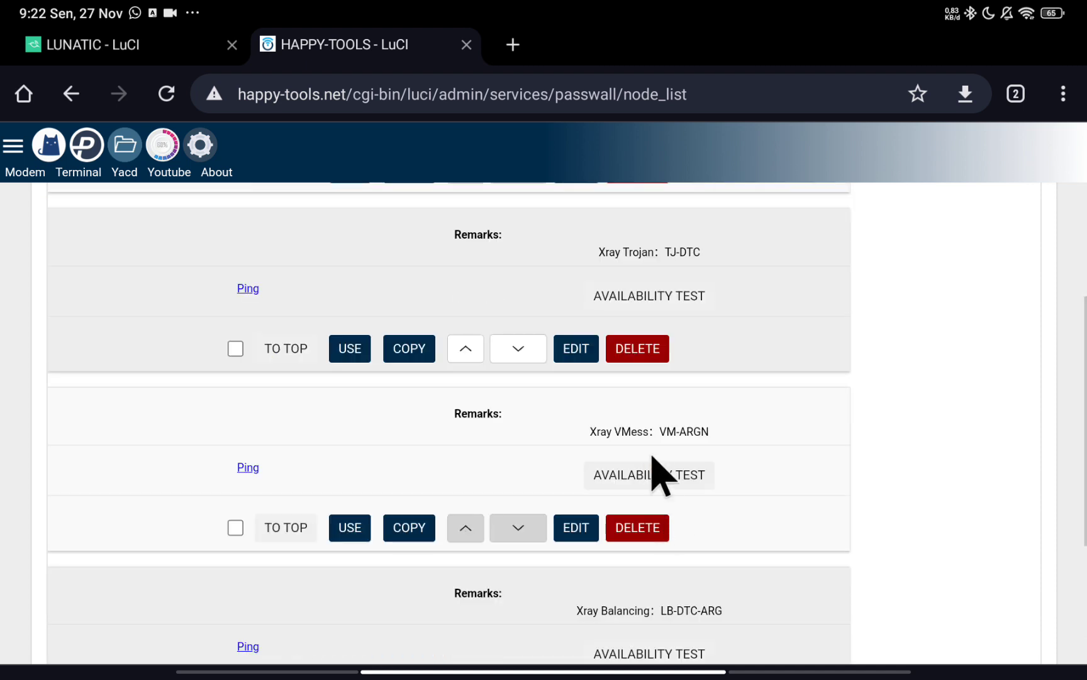
scroll(755, 469, down, 2)
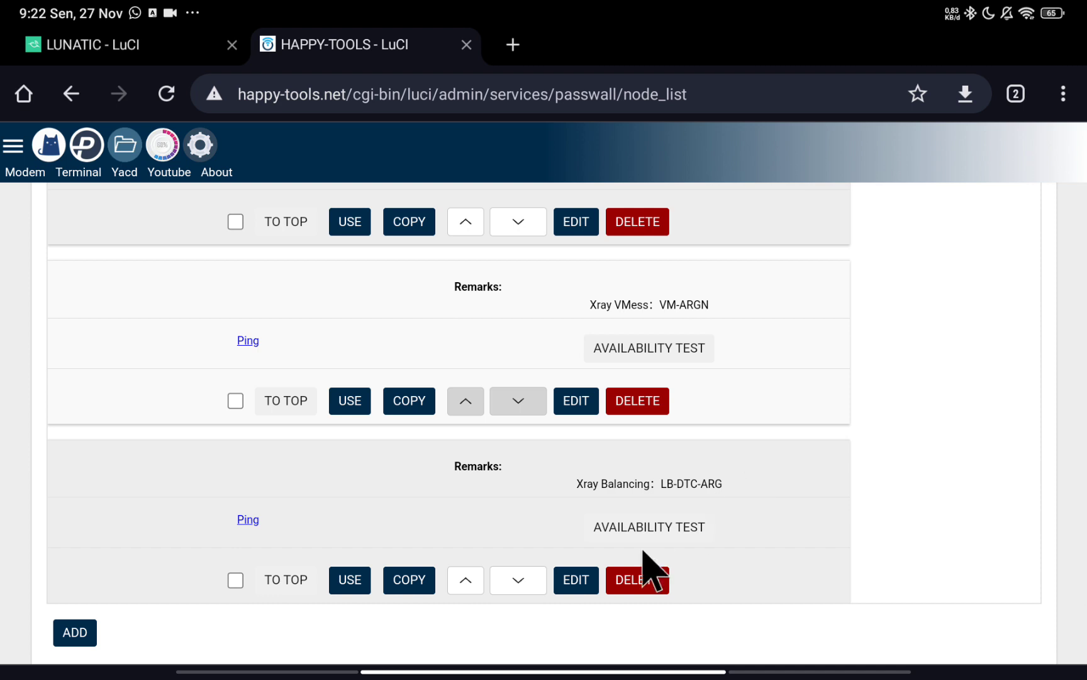
scroll(658, 544, down, 1)
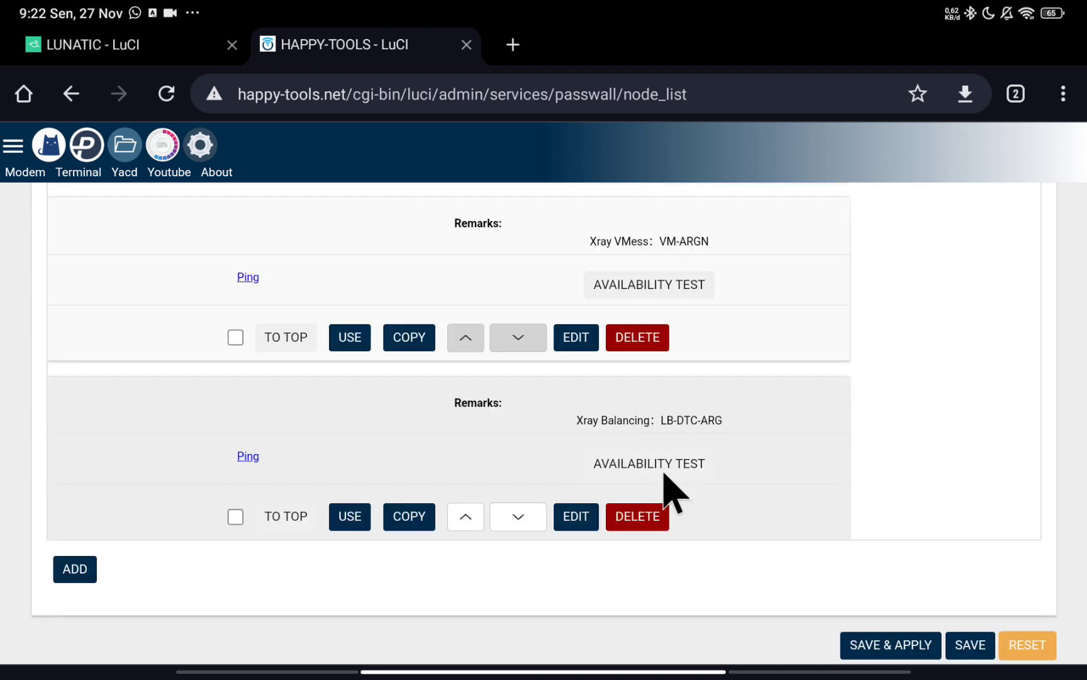
scroll(693, 449, up, 2)
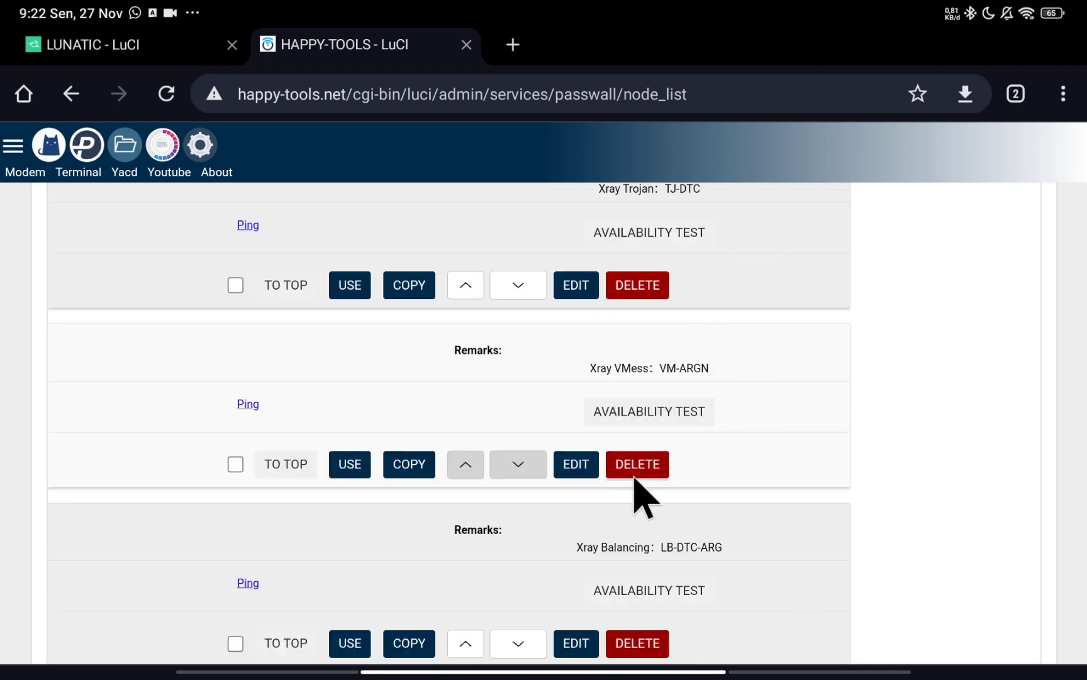
scroll(714, 513, down, 2)
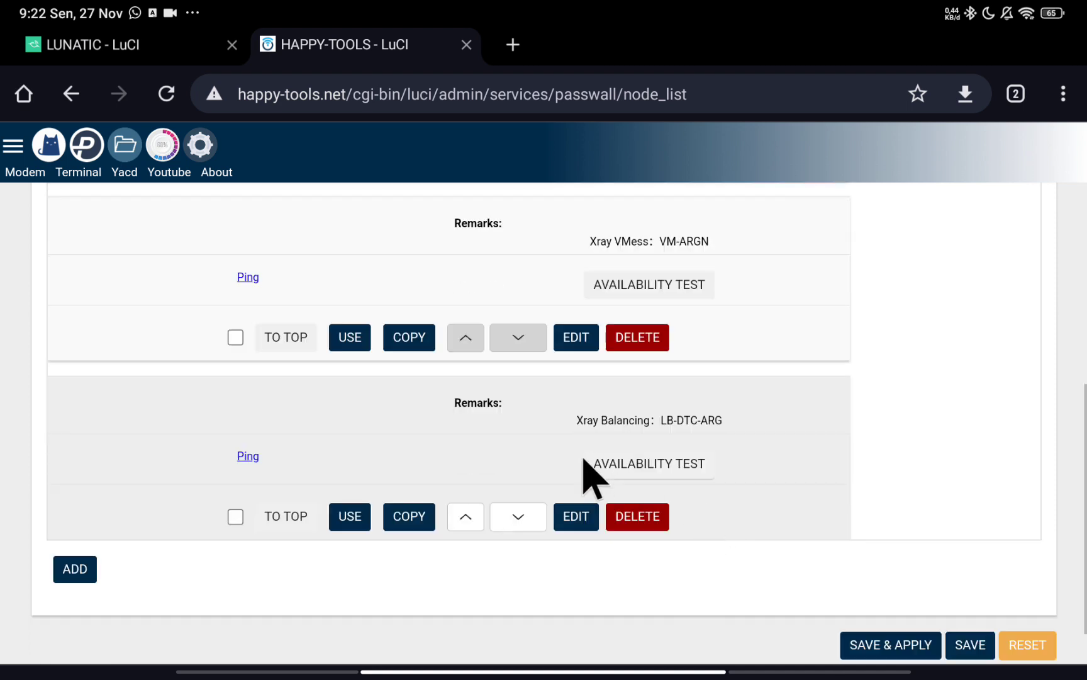
scroll(673, 434, up, 4)
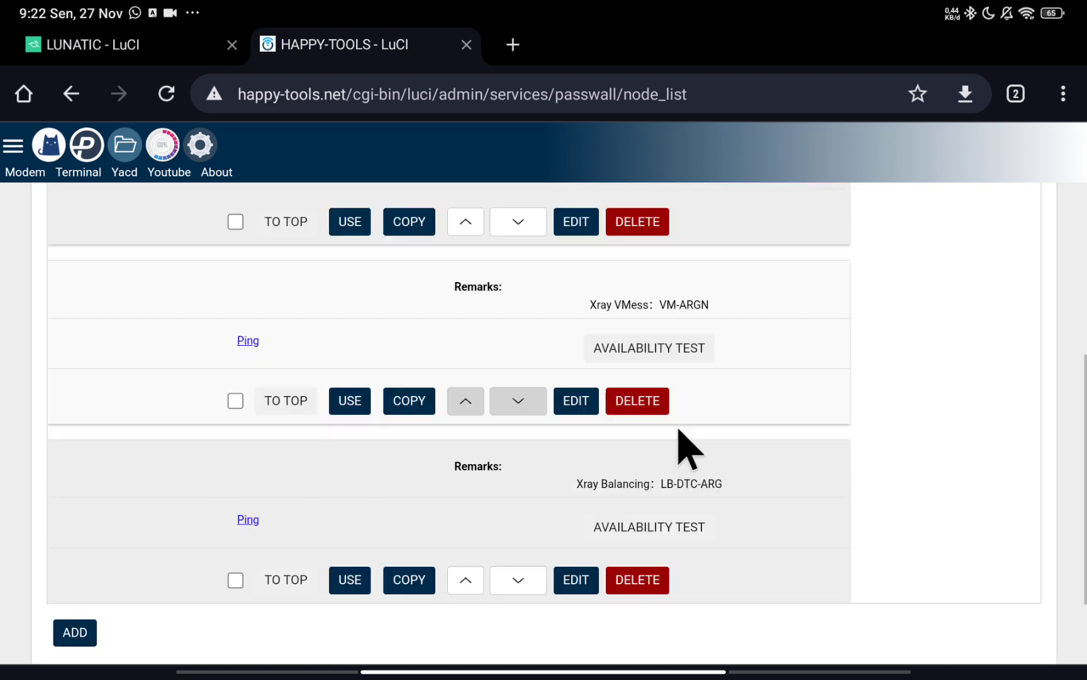
scroll(673, 431, down, 4)
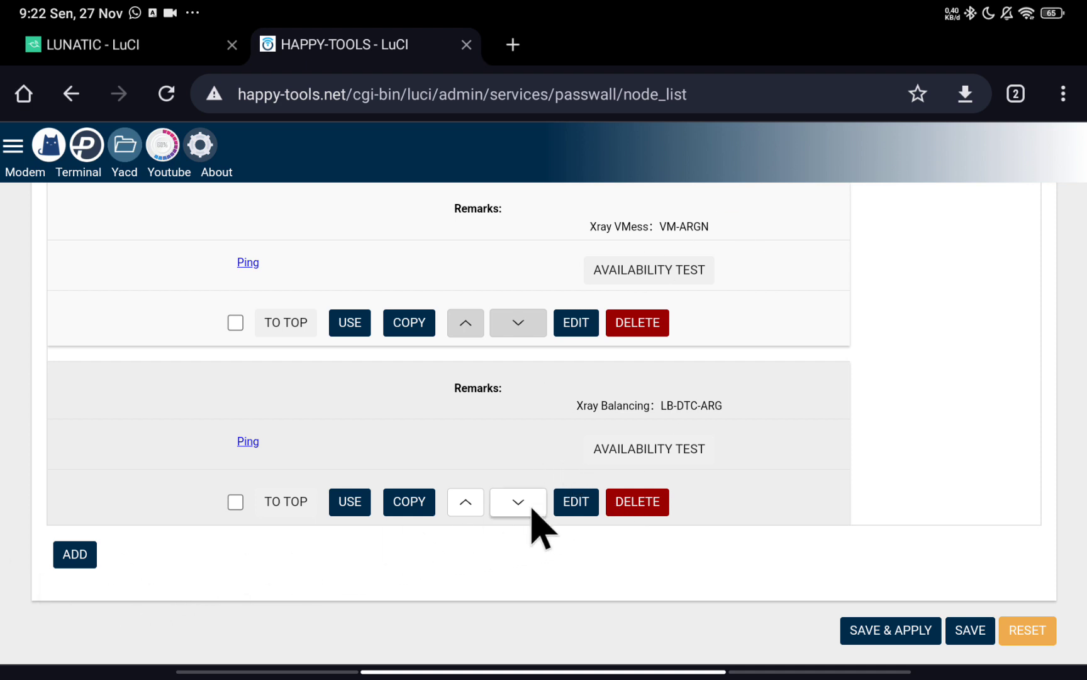
Add a node with remarks Qword2, type Xray and protocol Trojan.
click(80, 556)
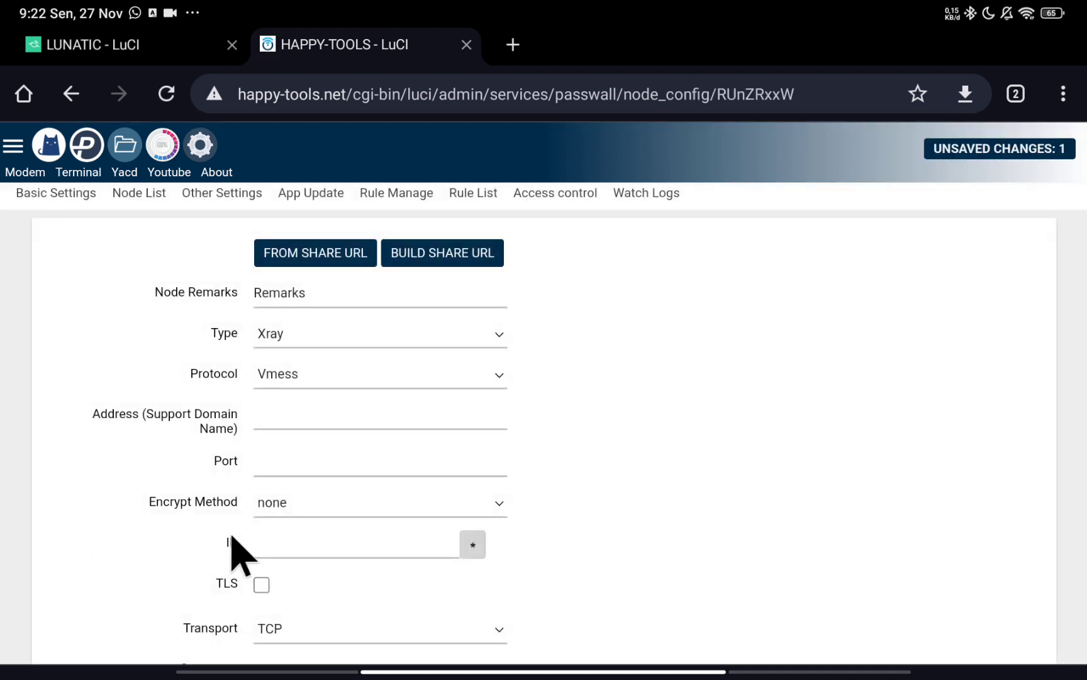
click(287, 290)
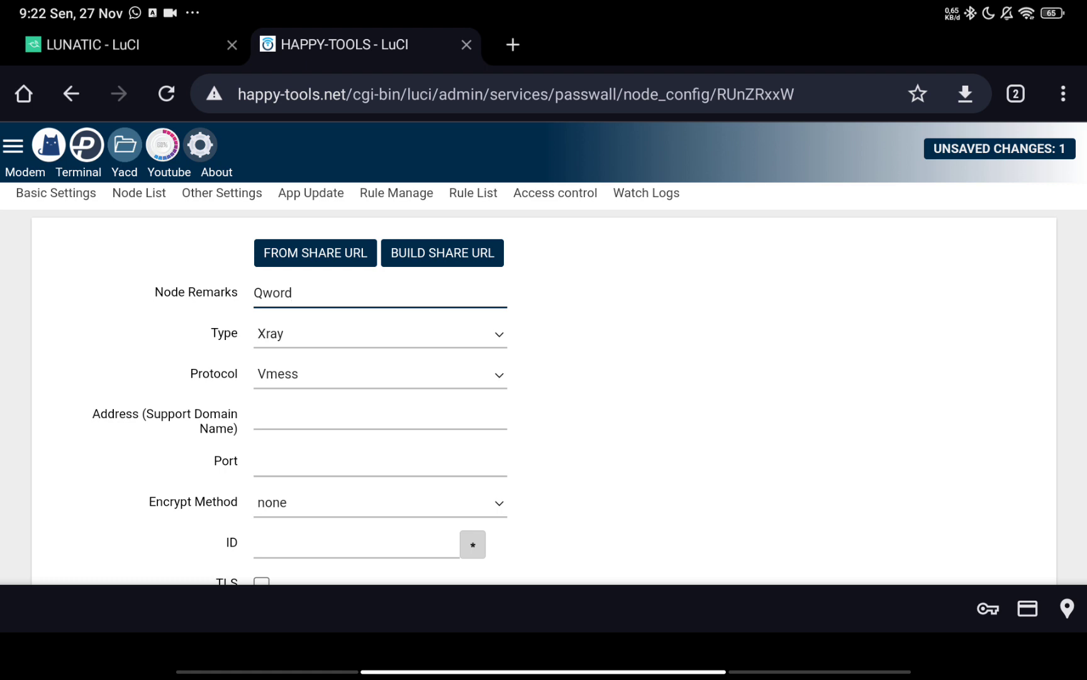
click(303, 335)
click(532, 434)
click(352, 373)
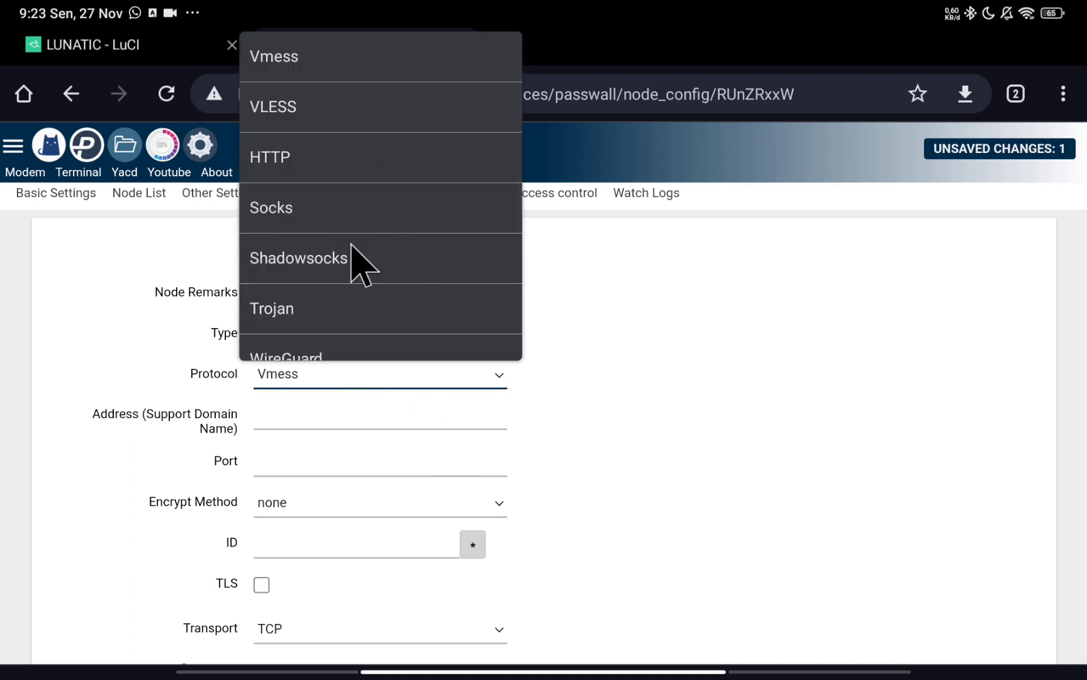
click(337, 331)
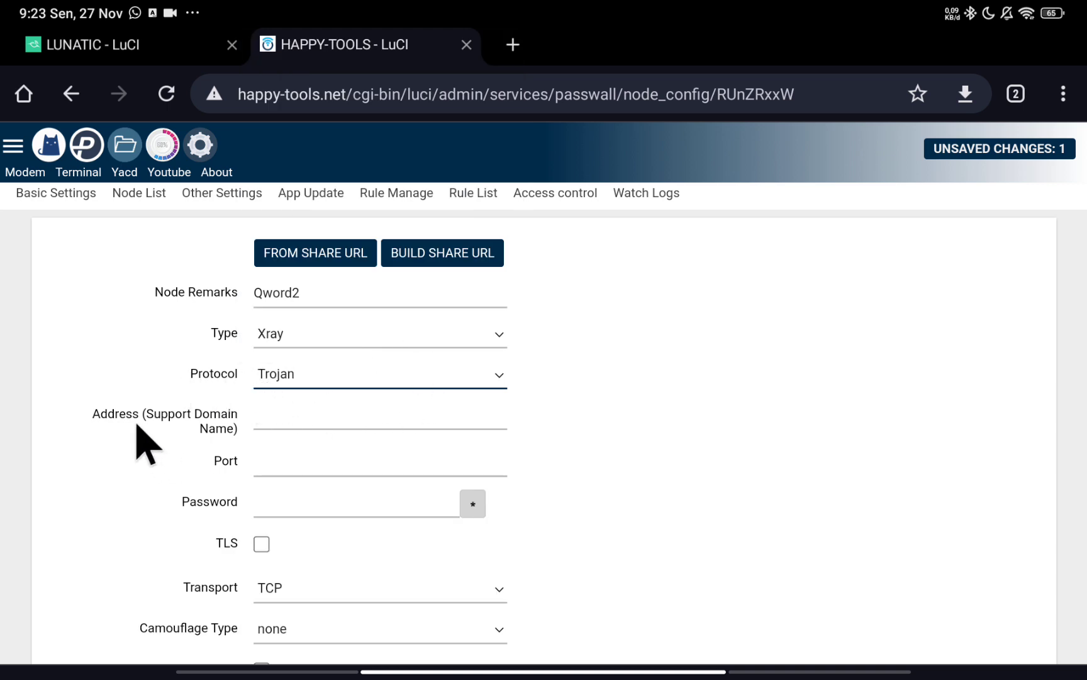
scroll(185, 440, down, 1)
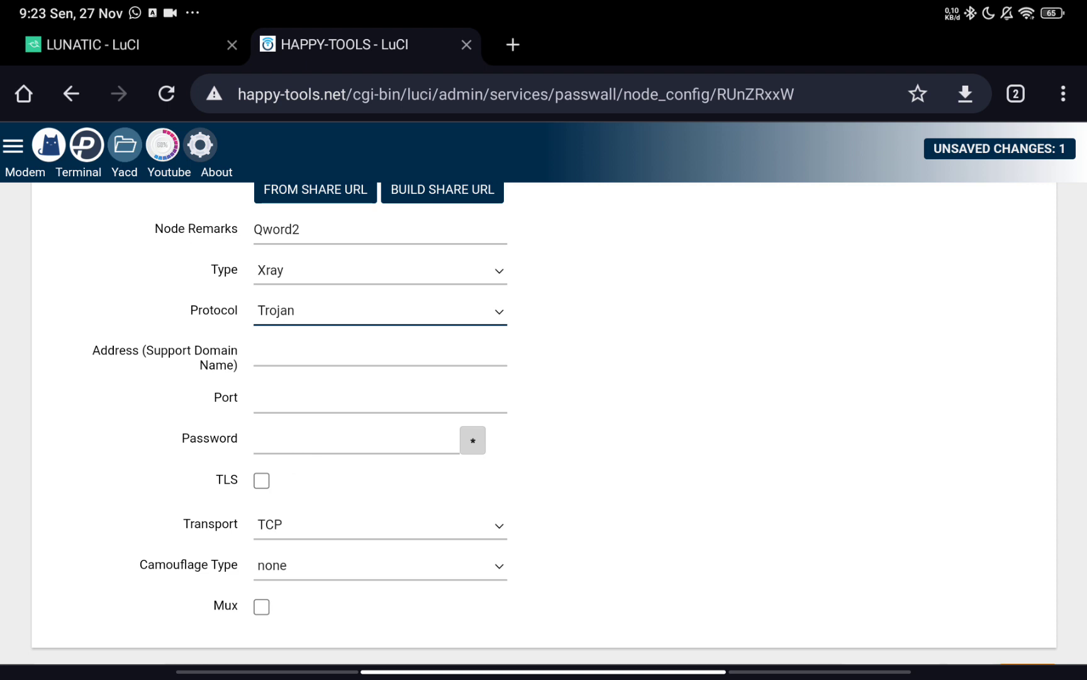
scroll(321, 434, down, 2)
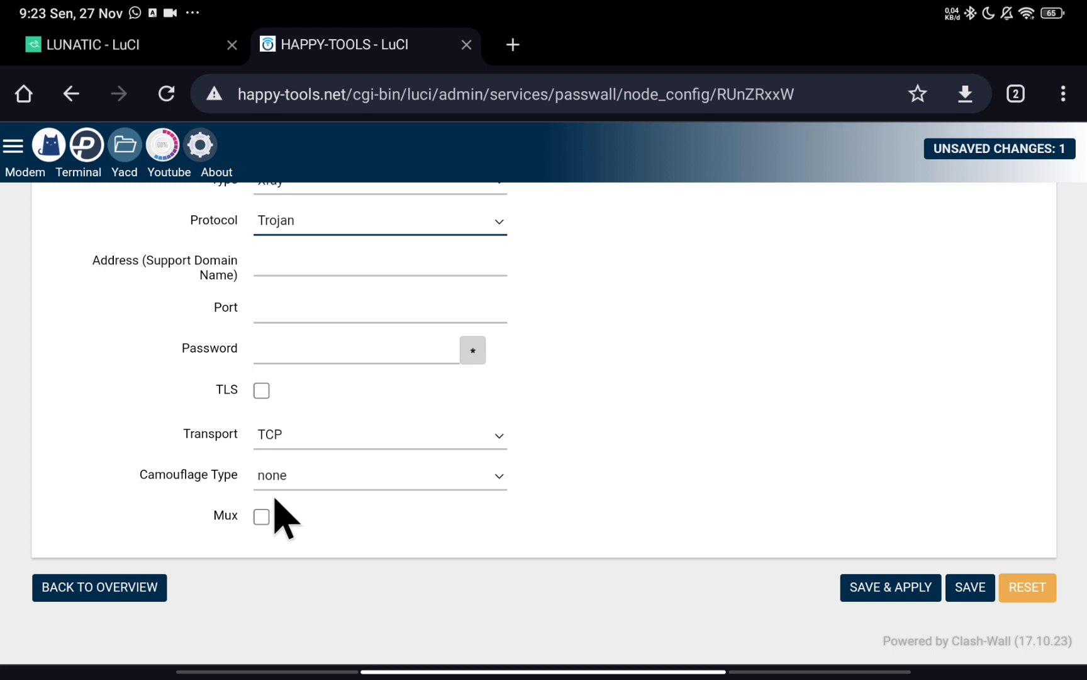
scroll(338, 490, up, 1)
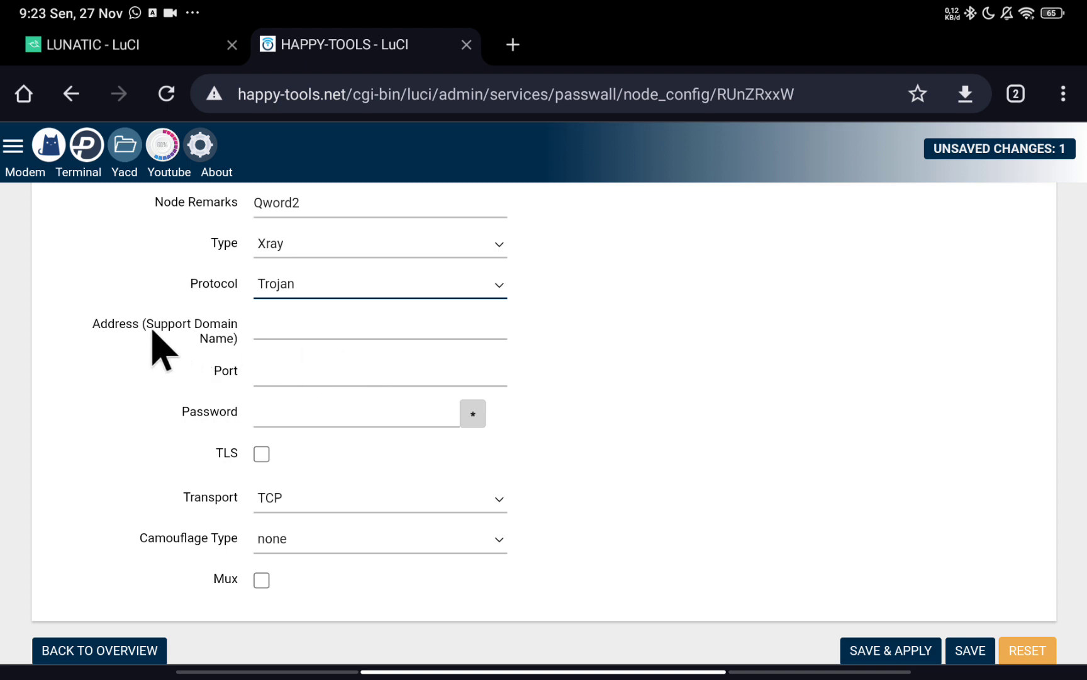
Enter address 171.33.6.55 and port 443, then swipe up to Android's recent apps.
click(258, 329)
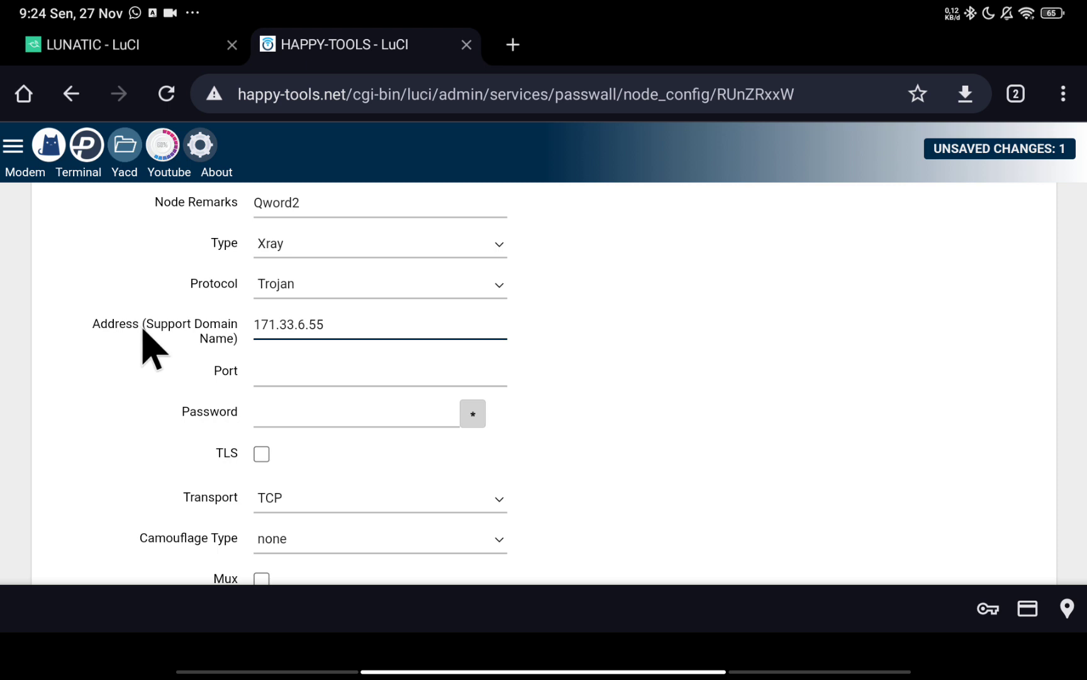
click(281, 382)
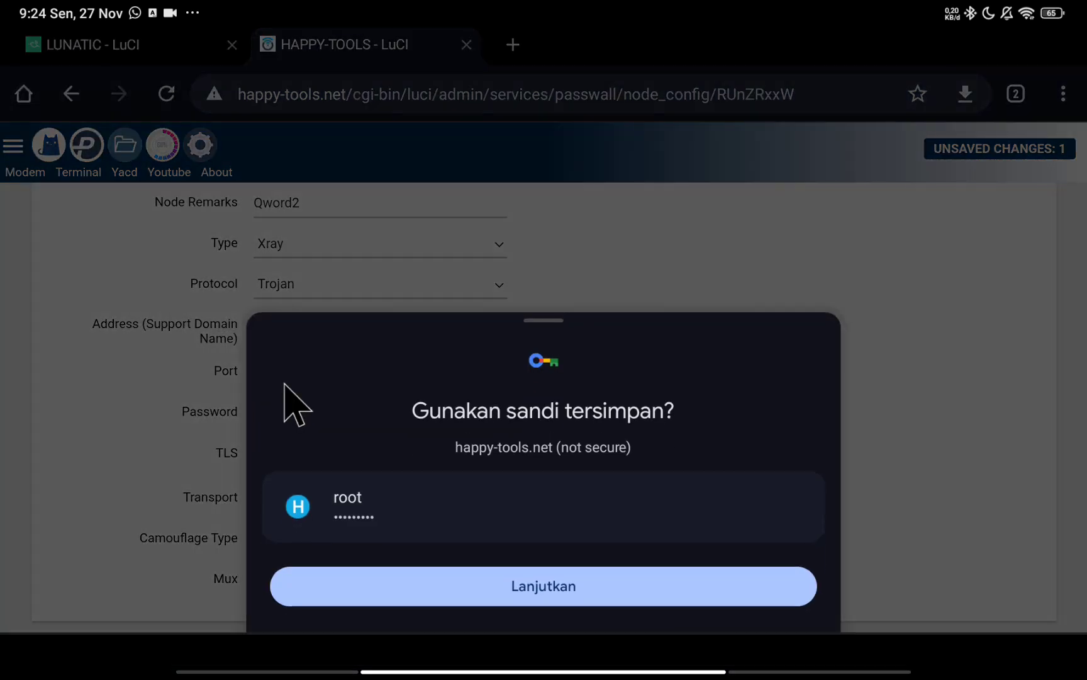
click(686, 363)
click(304, 371)
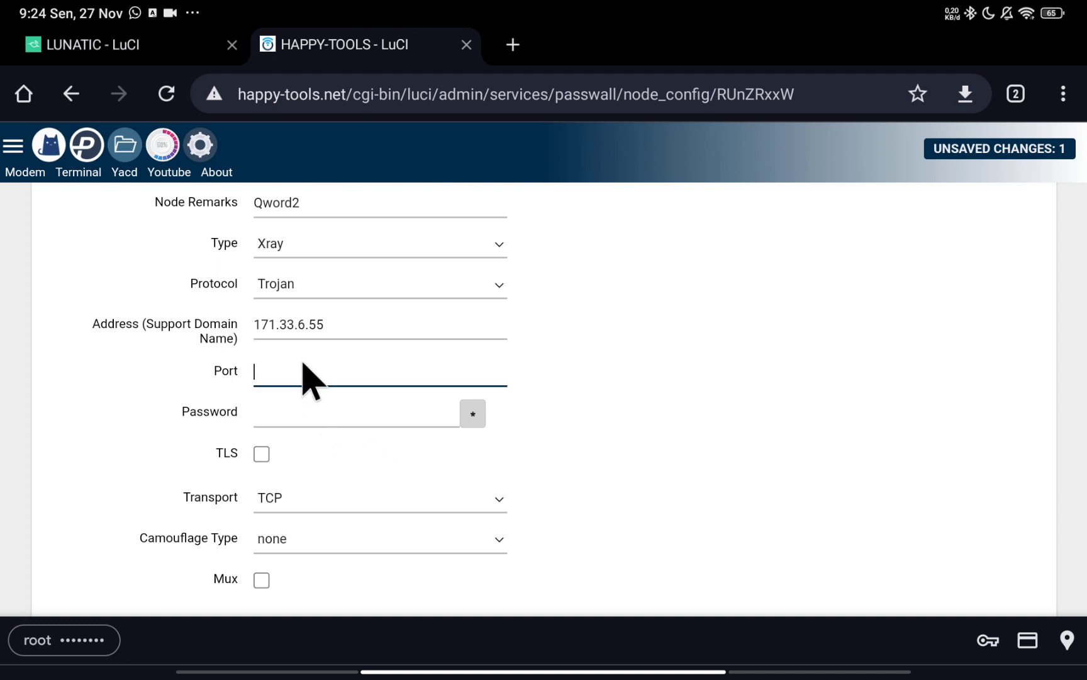
text(443)
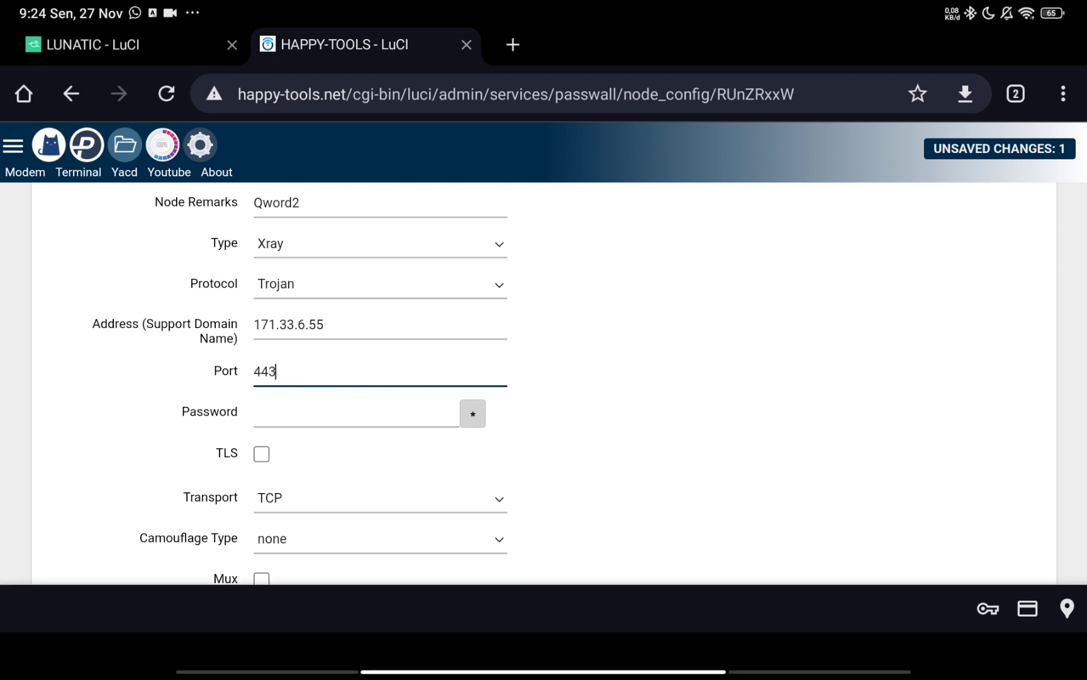
drag(906, 672, 906, 315)
drag(544, 672, 543, 378)
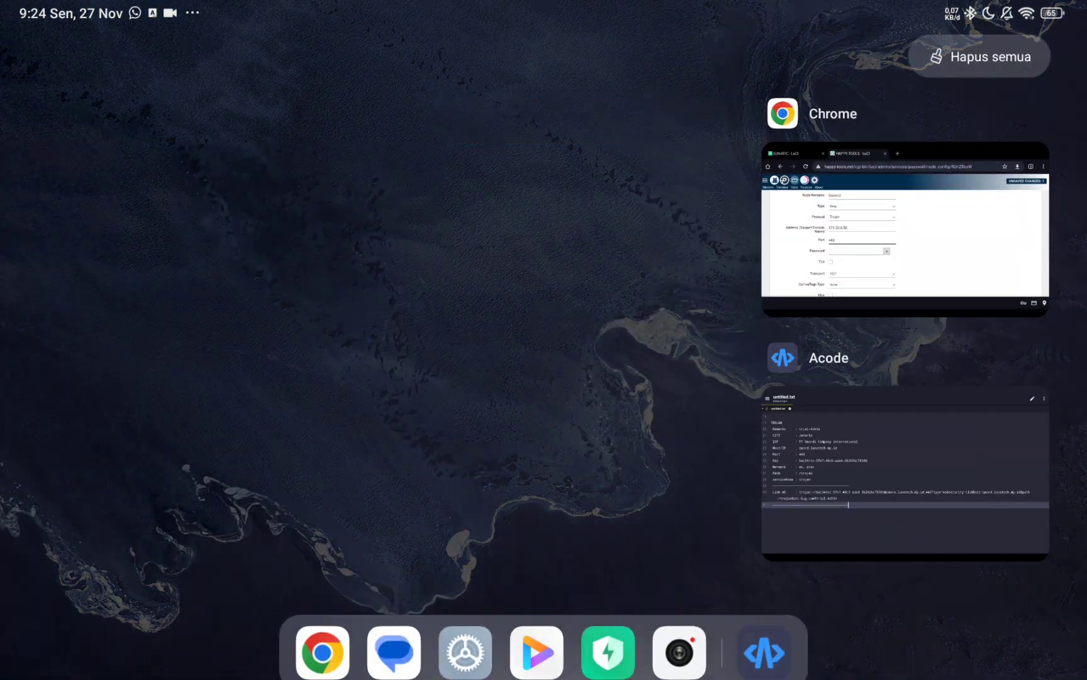
In the Acode notes, start selecting the Trojan key on line 25.
click(904, 472)
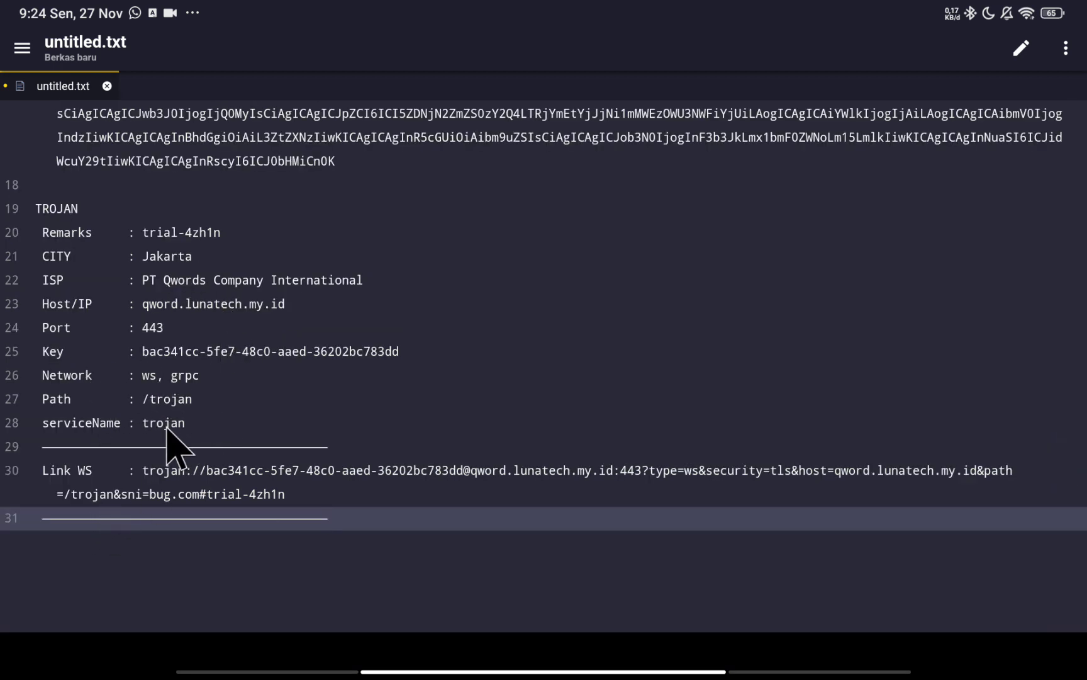
drag(142, 354, 416, 365)
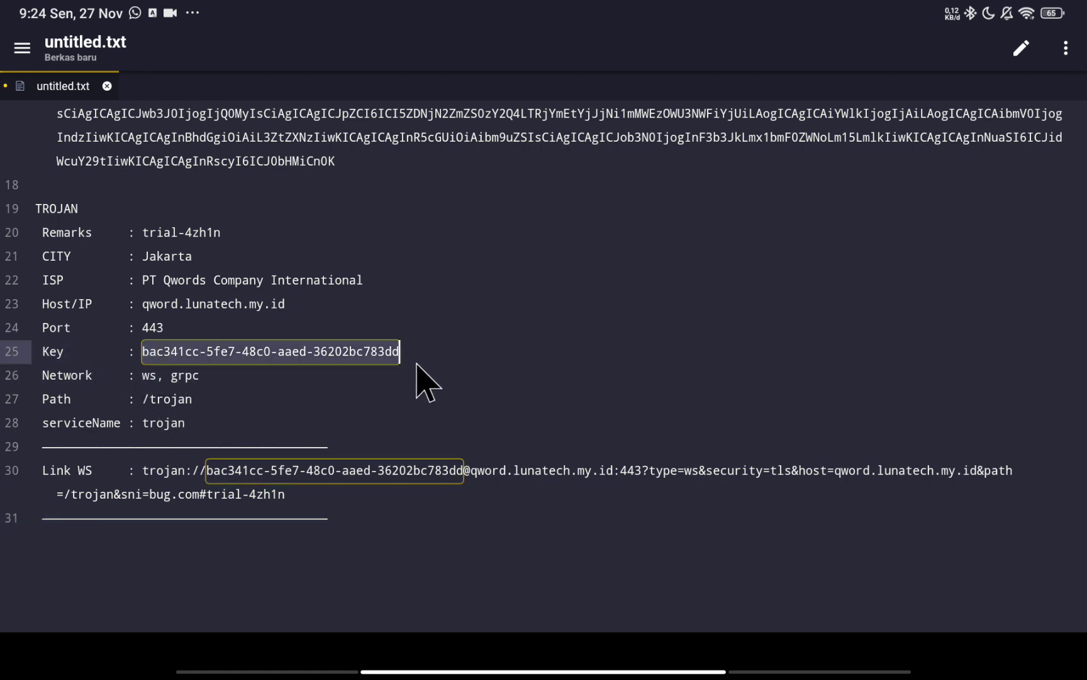
double_click(368, 353)
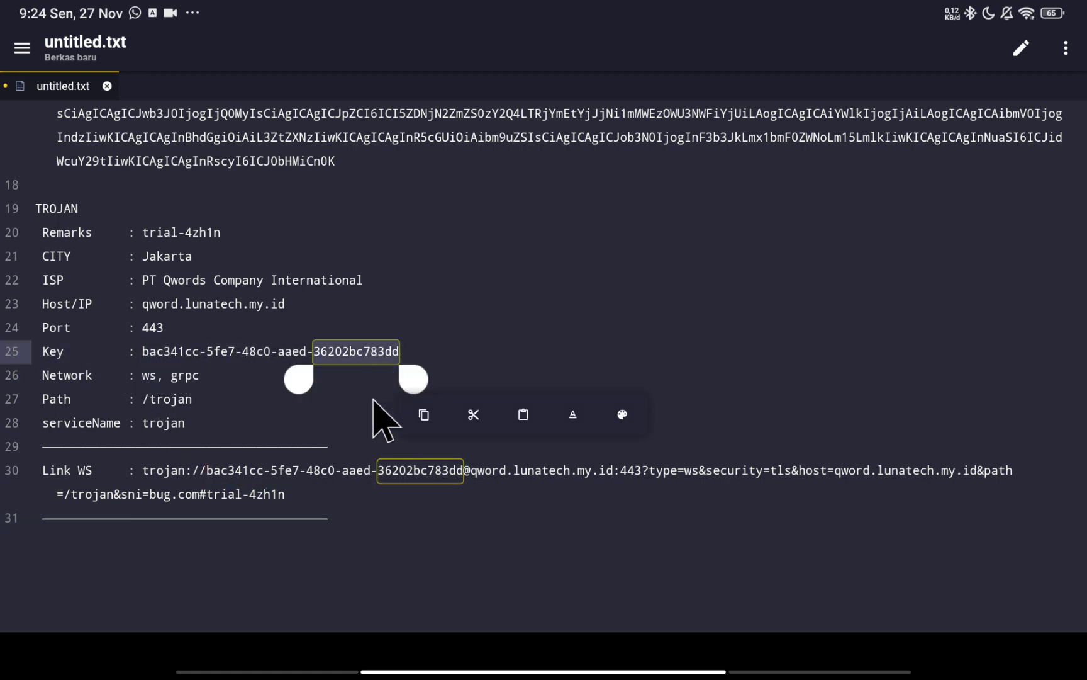
drag(292, 381, 407, 353)
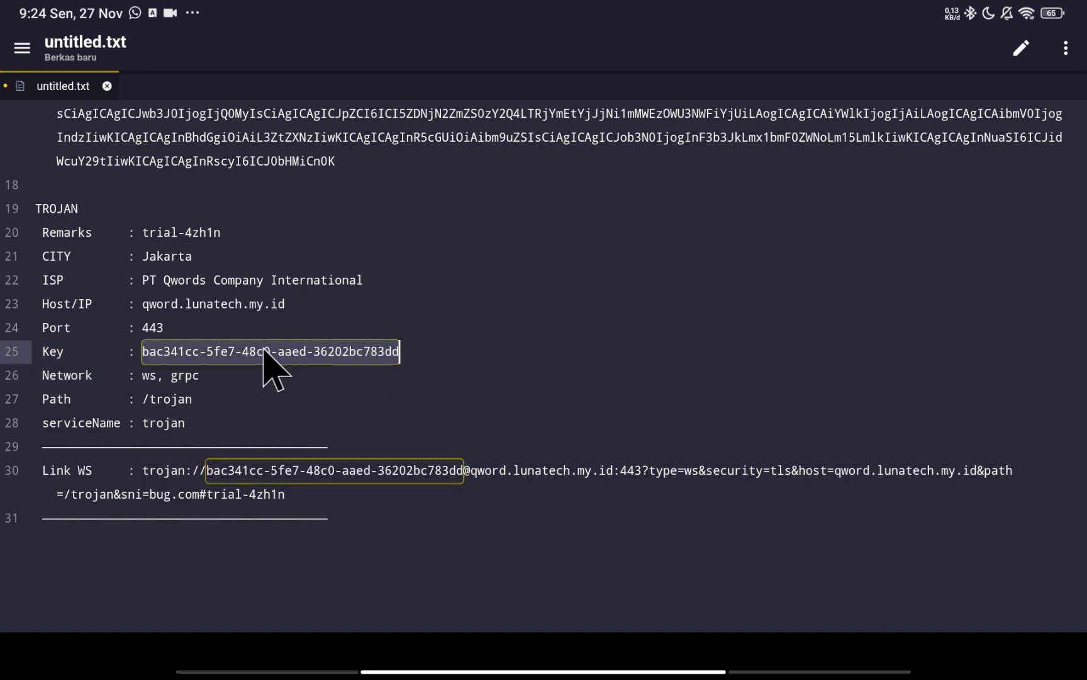
double_click(271, 354)
click(444, 353)
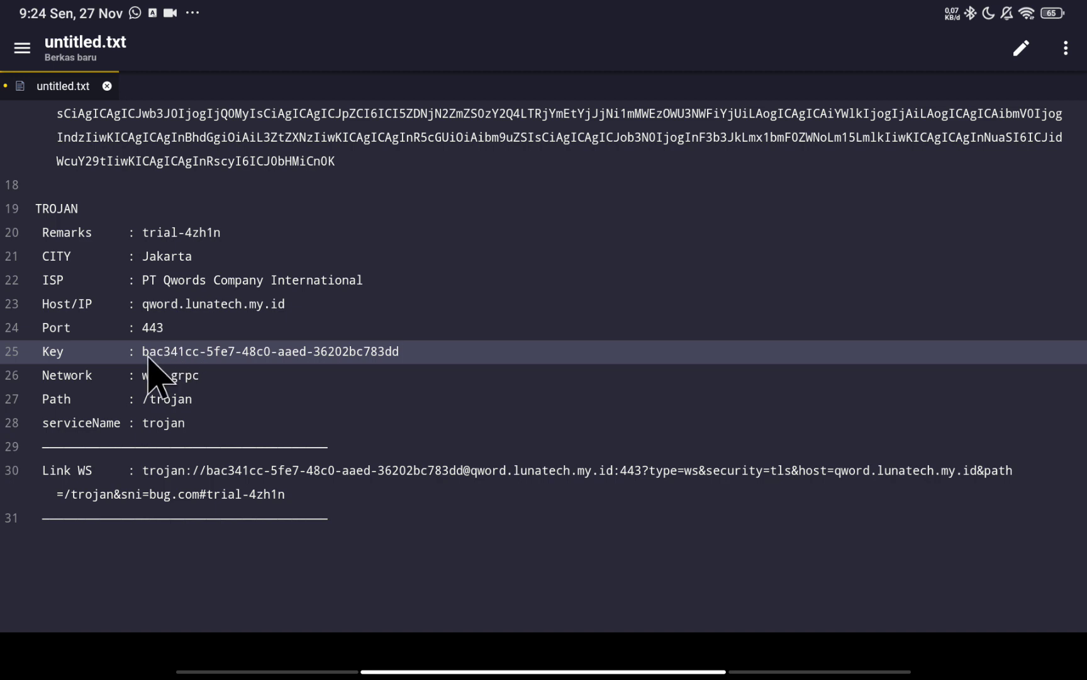
drag(148, 356, 406, 365)
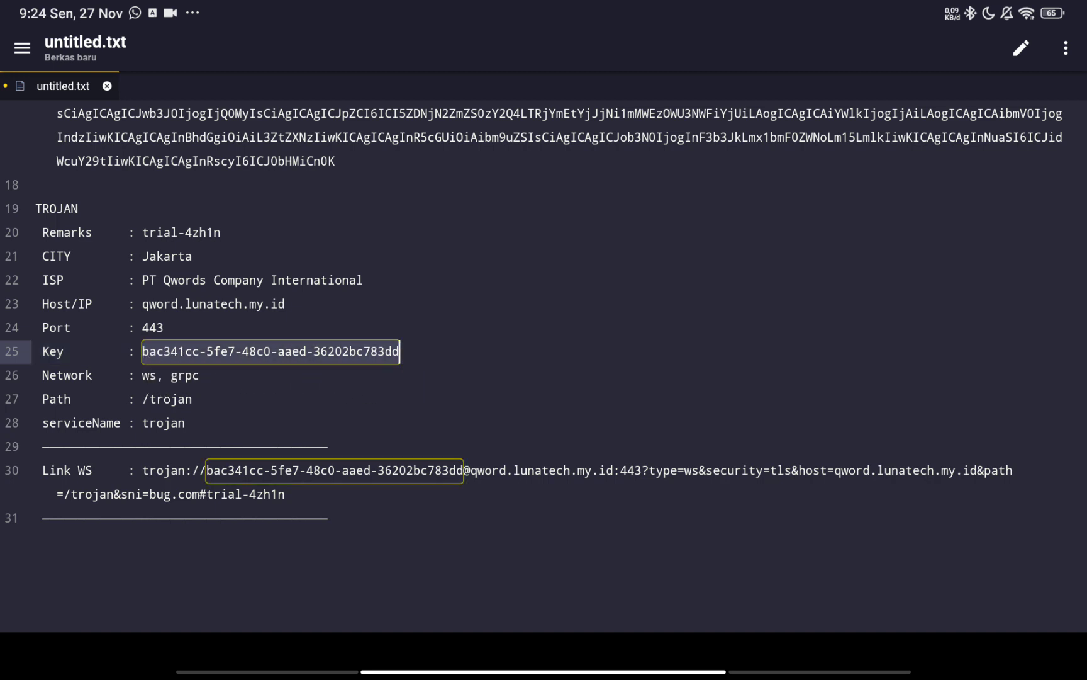
double_click(184, 376)
click(171, 351)
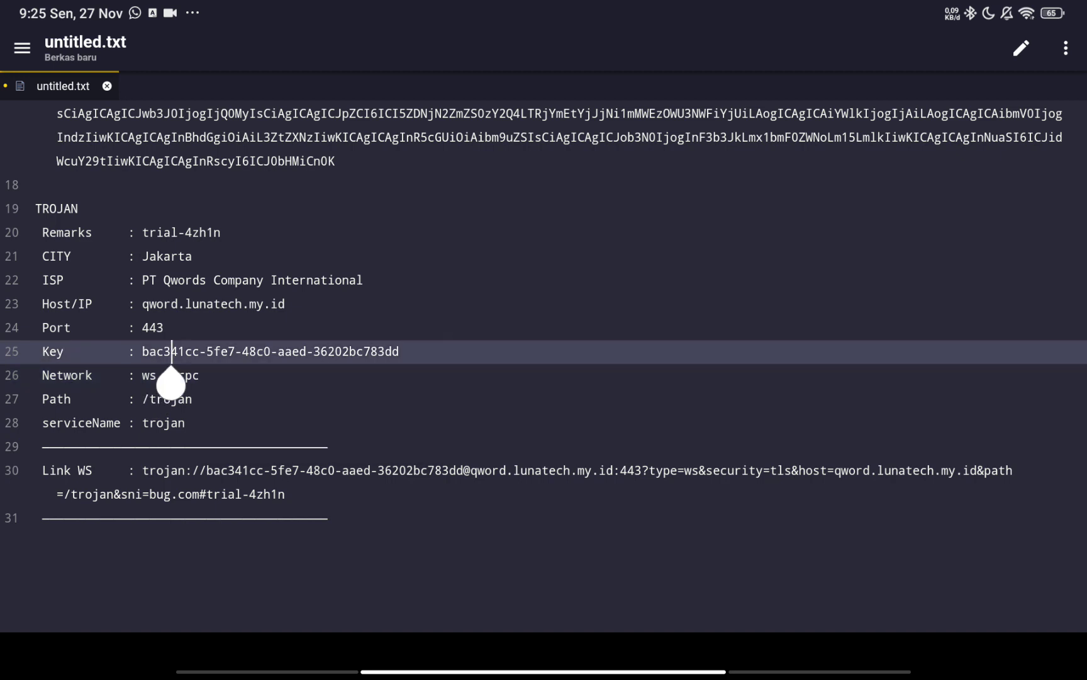
Select the whole Trojan key on line 25, copy it, and switch back to Chrome.
double_click(153, 327)
click(166, 328)
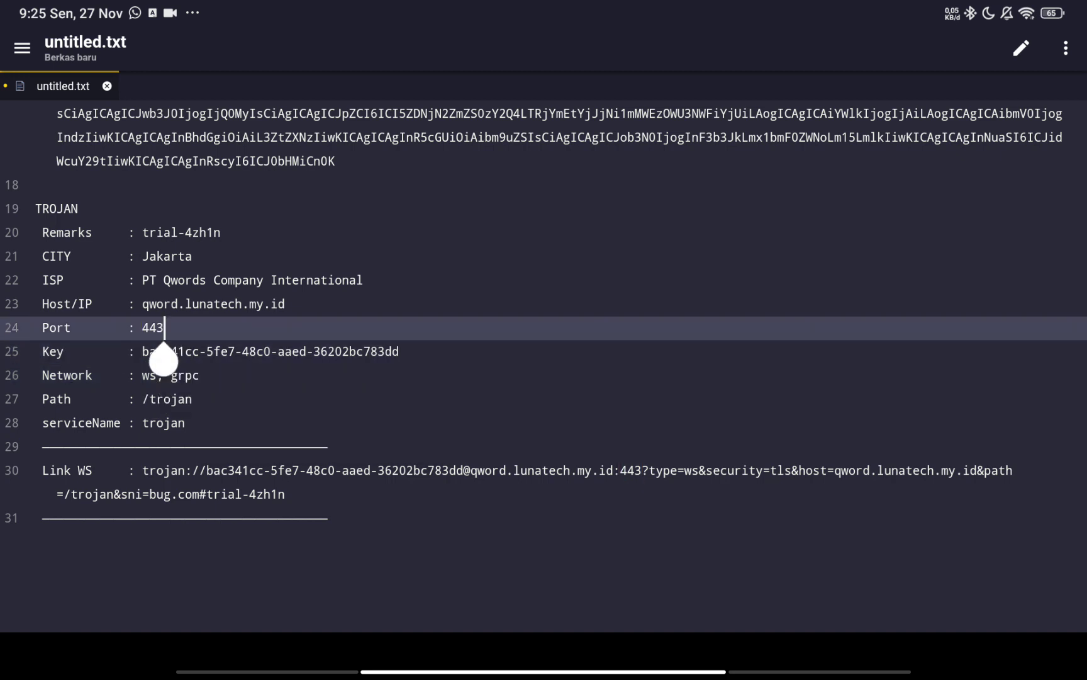
click(314, 351)
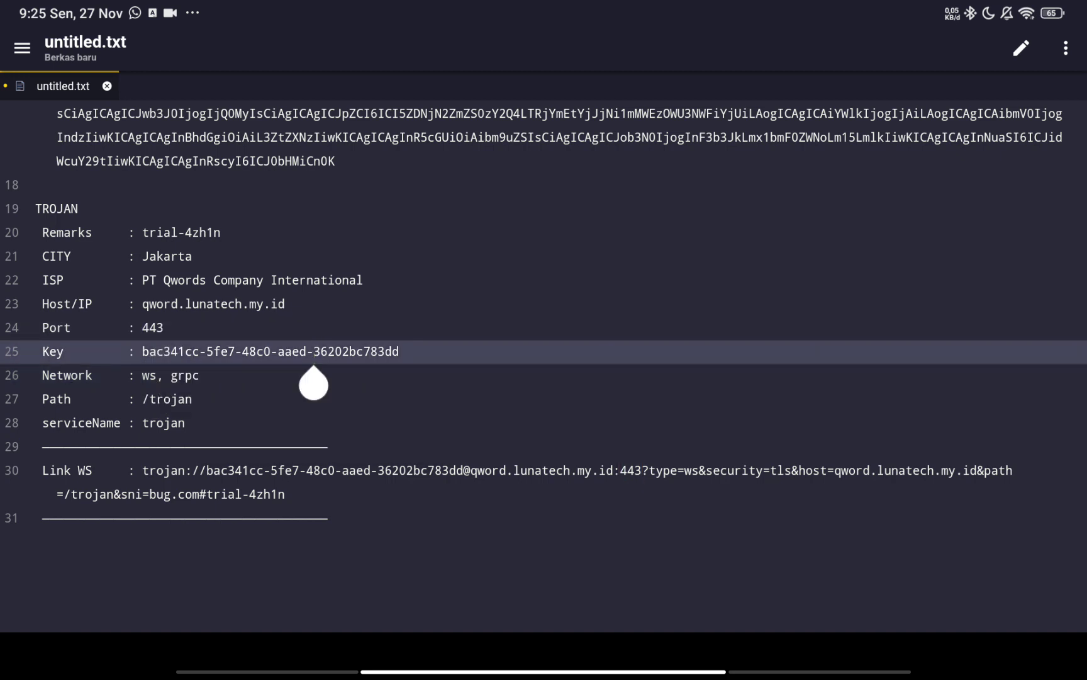
double_click(169, 351)
scroll(544, 365, up, 1)
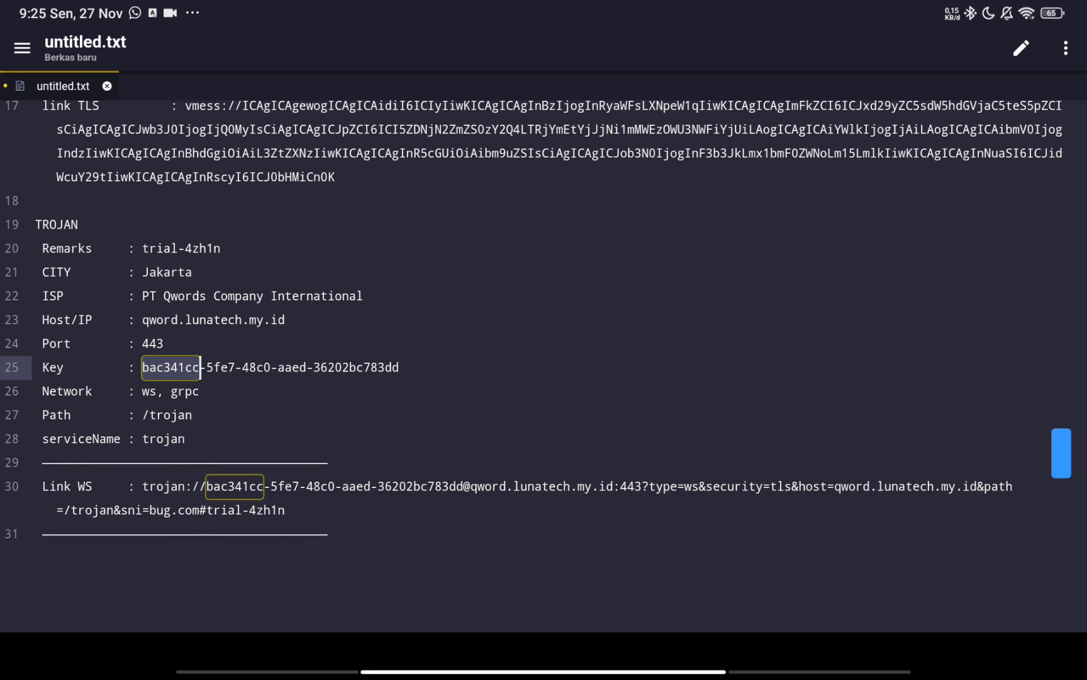
click(192, 371)
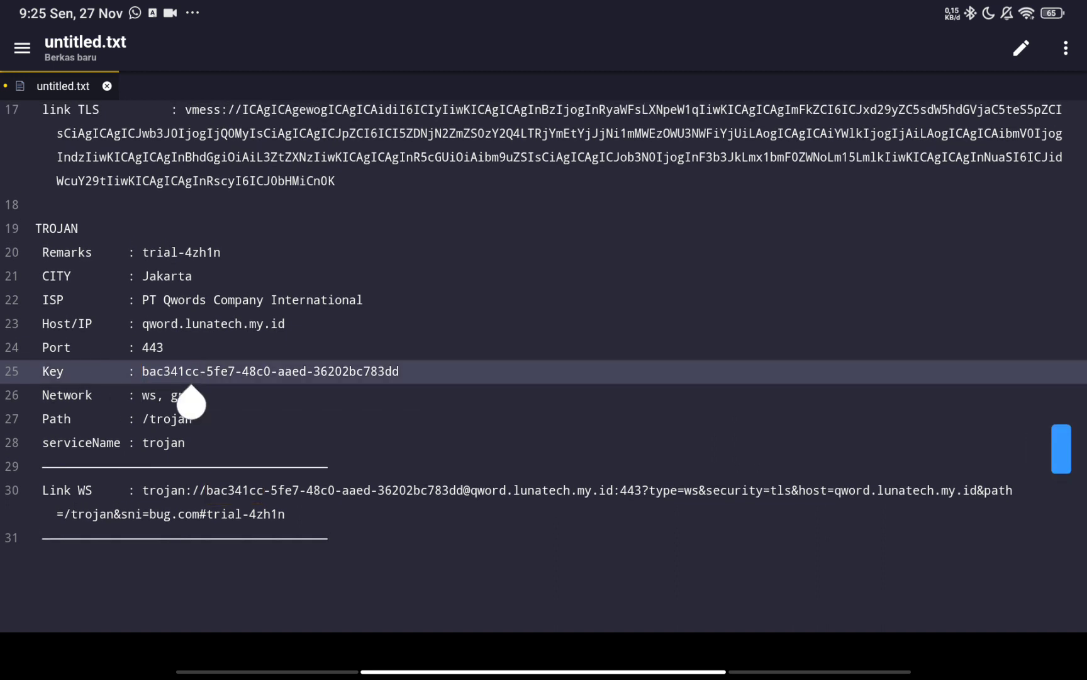
double_click(171, 370)
drag(214, 397, 413, 398)
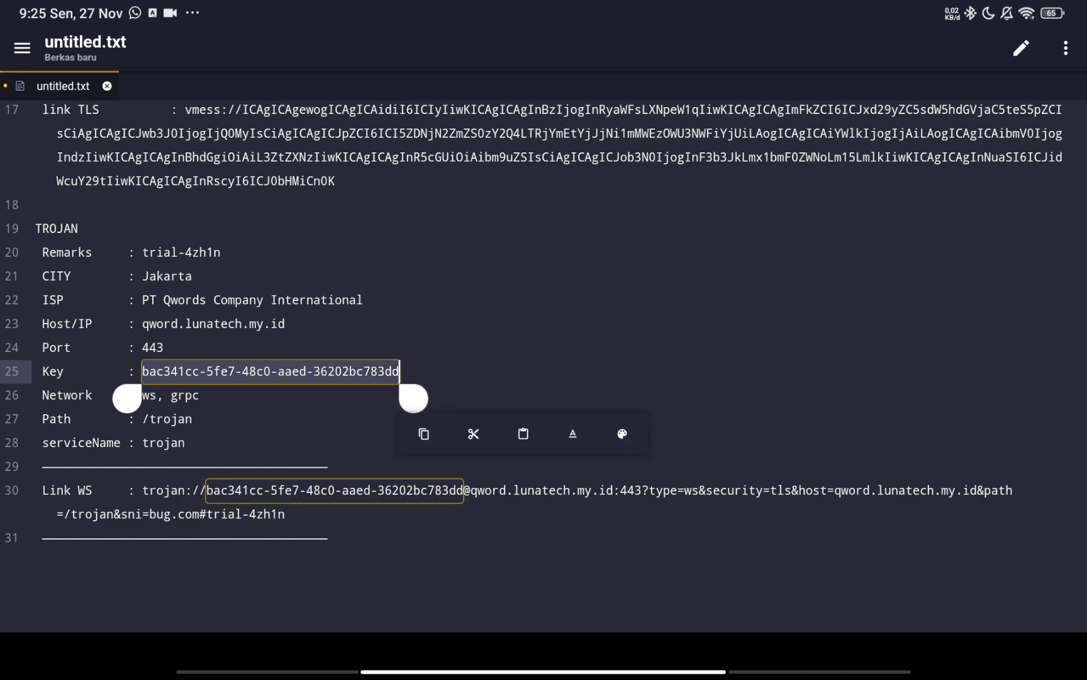
click(424, 433)
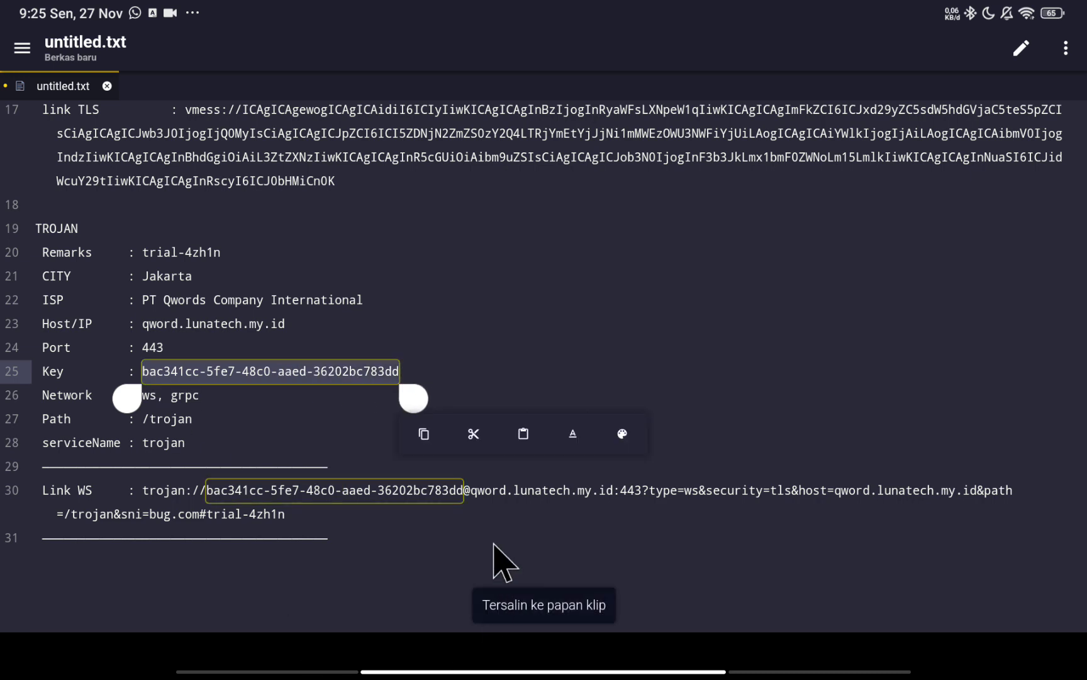
drag(511, 673, 517, 641)
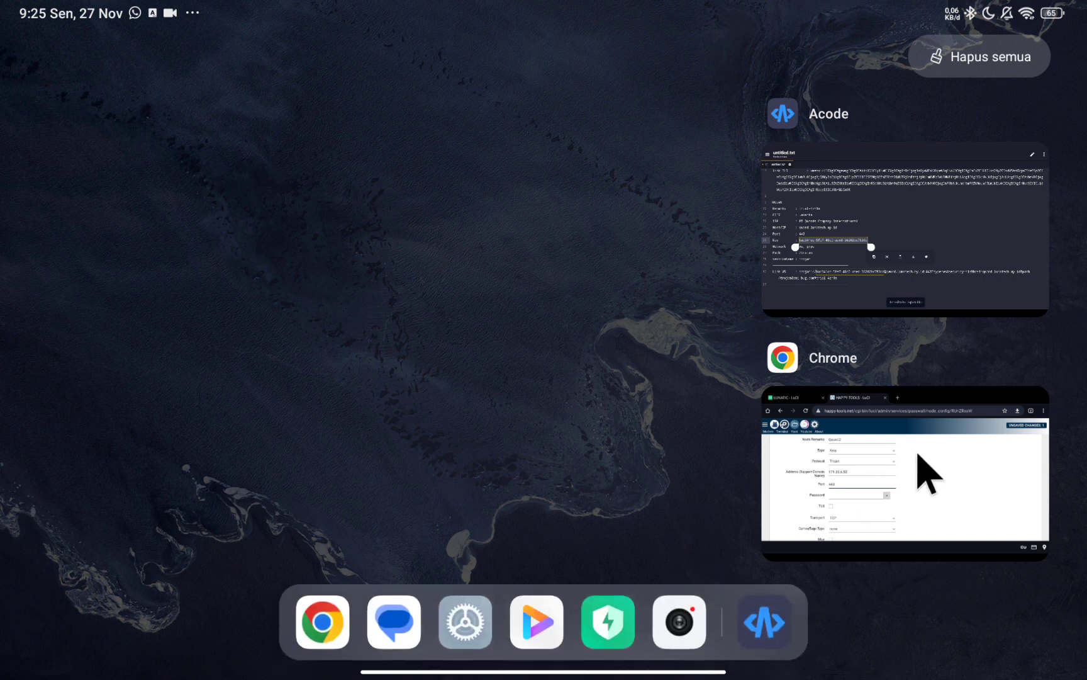
click(916, 466)
Paste the copied Trojan key into the node's Password field and reveal it.
click(312, 413)
click(314, 416)
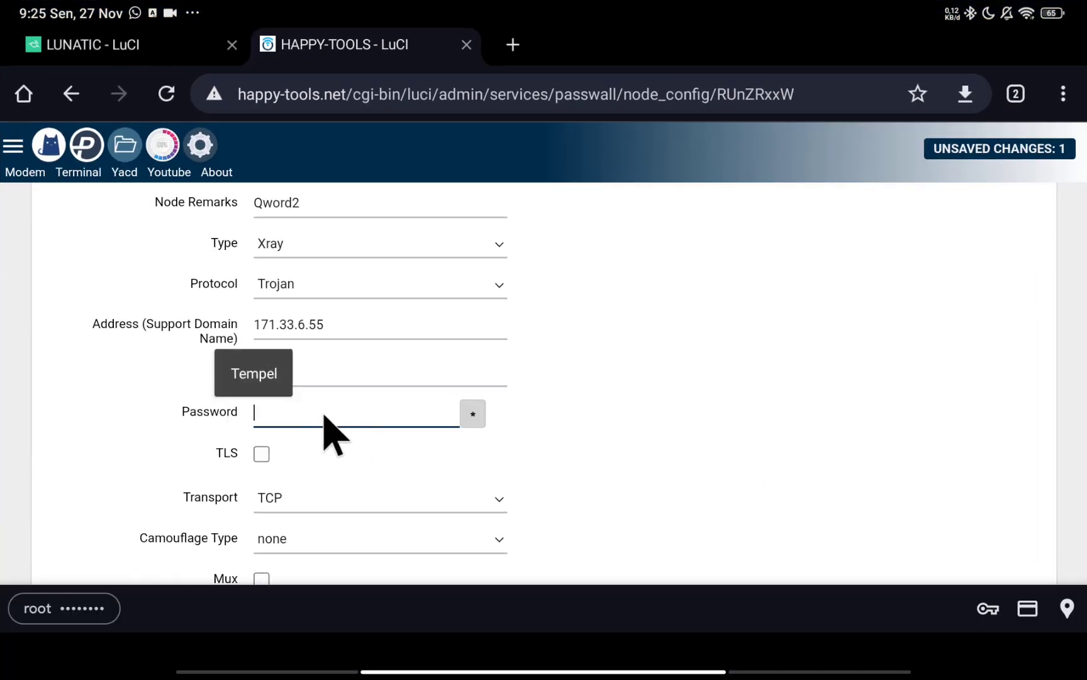
click(267, 396)
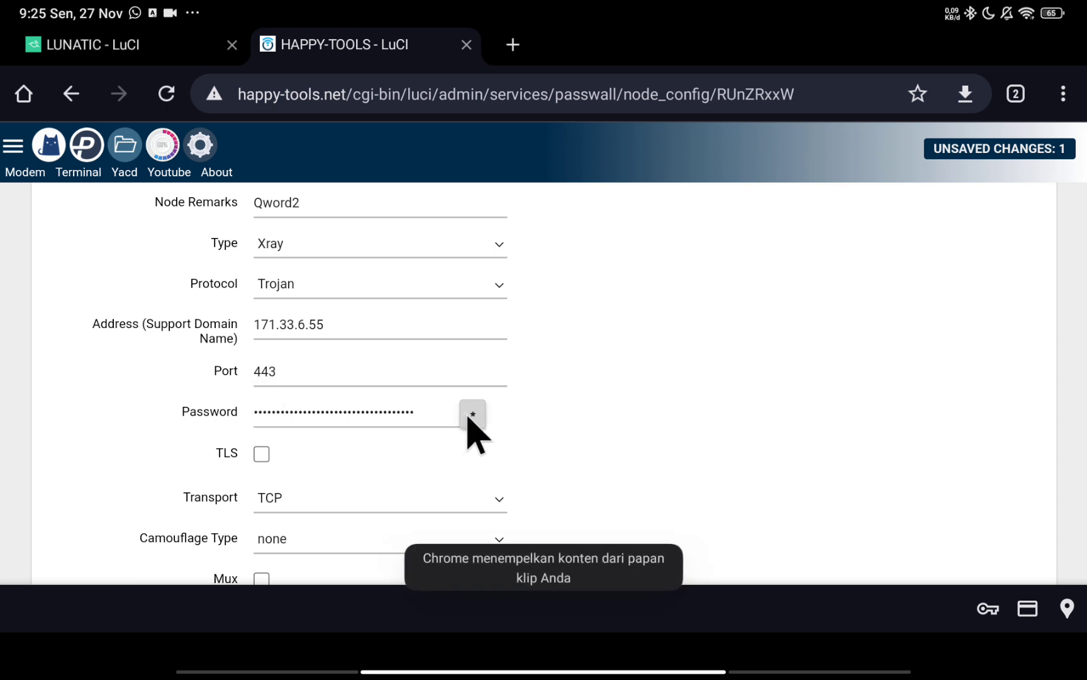
click(470, 417)
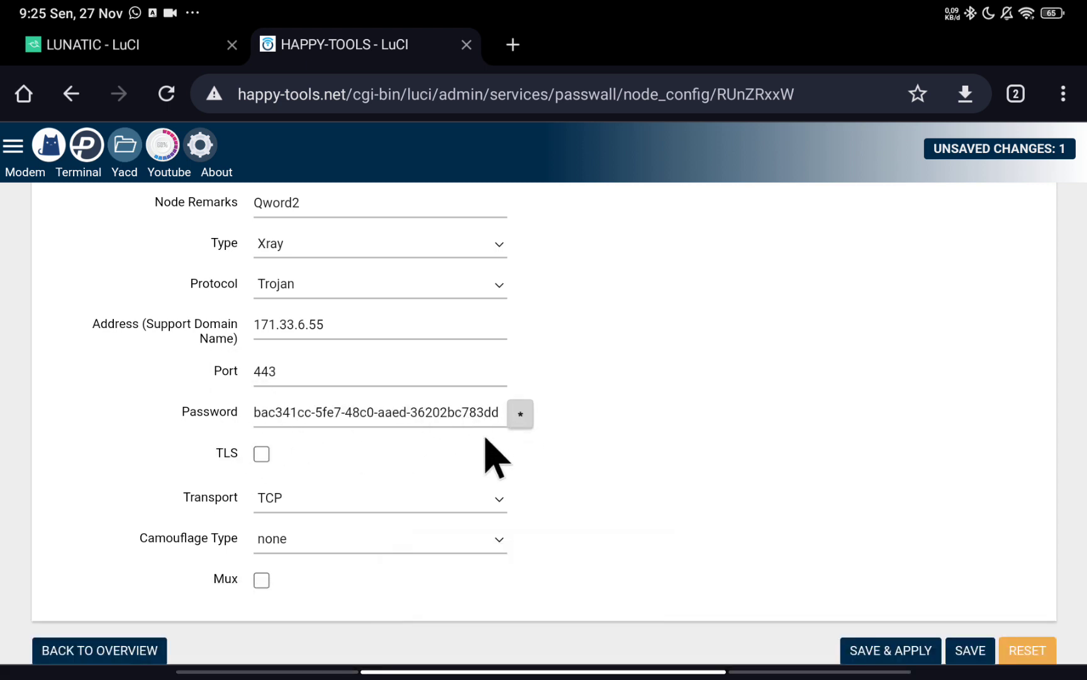
Enable TLS for the node, leaving alpn at Default.
click(263, 454)
scroll(296, 478, down, 2)
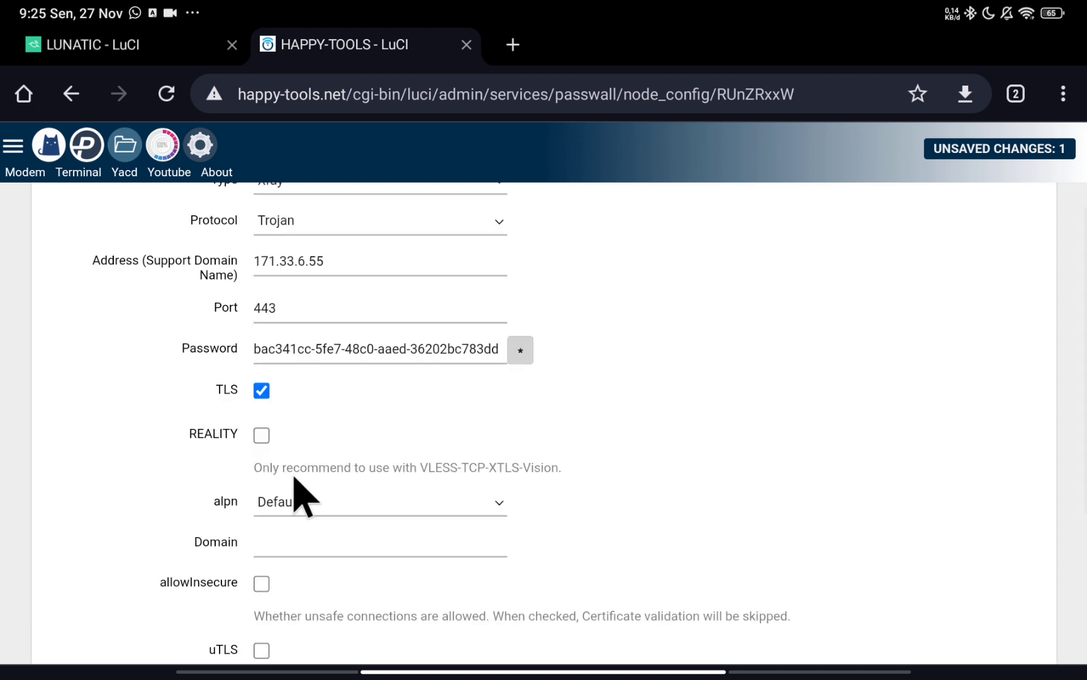
click(292, 442)
click(292, 441)
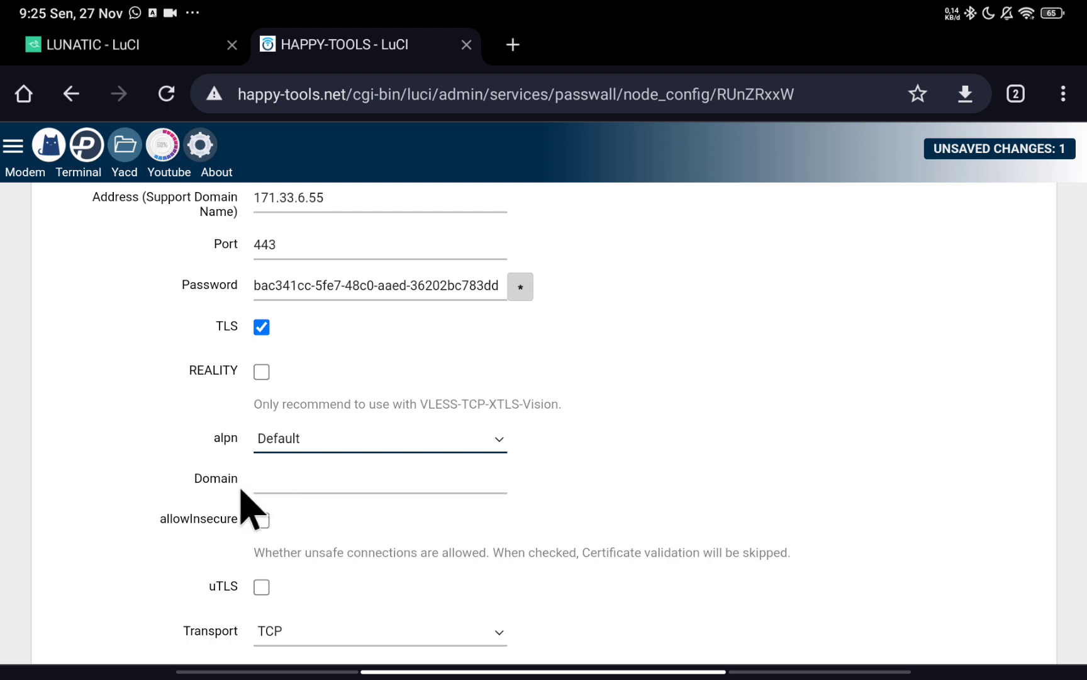
click(273, 483)
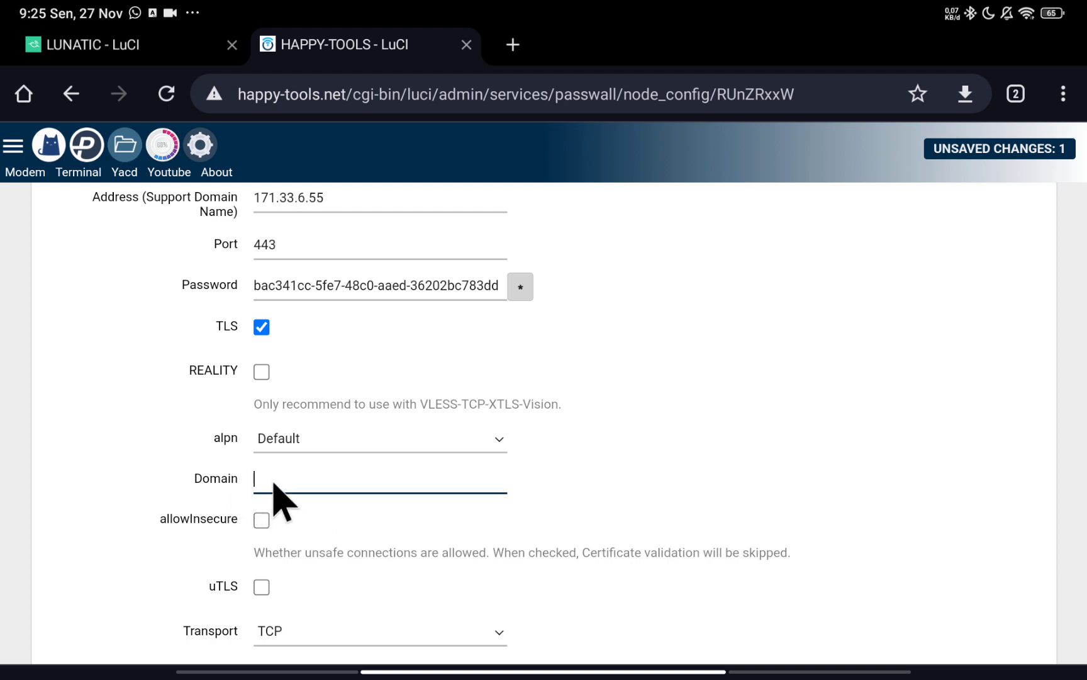
In Acode, copy qword.lunatech.my.id from line 23 and return to the PassWall form.
drag(497, 674, 535, 558)
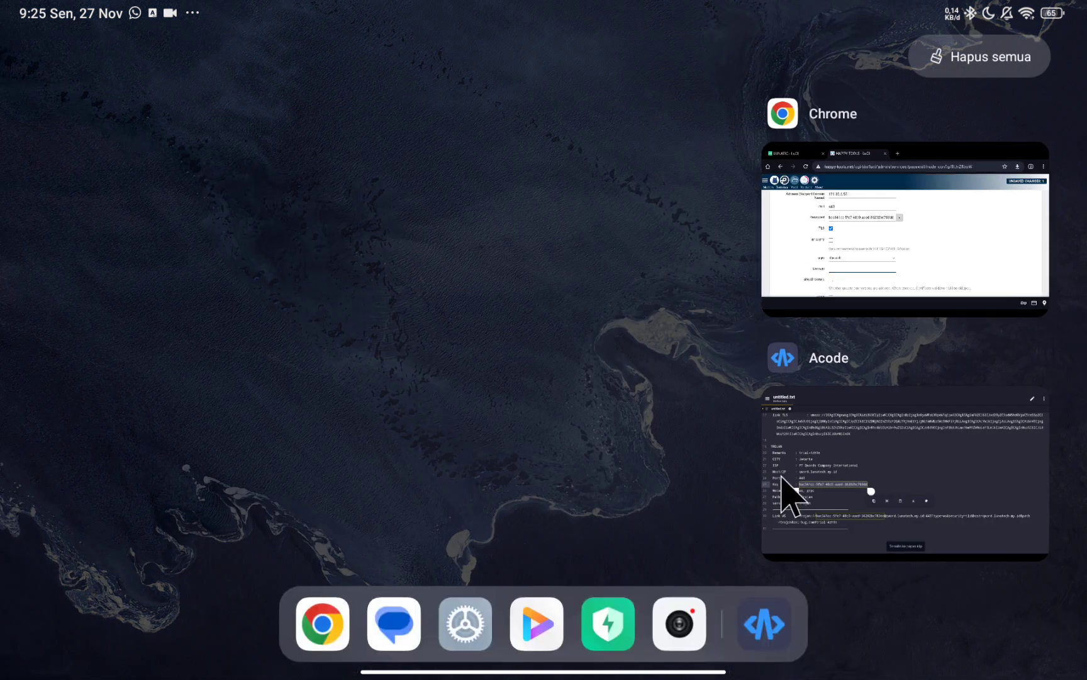
click(787, 497)
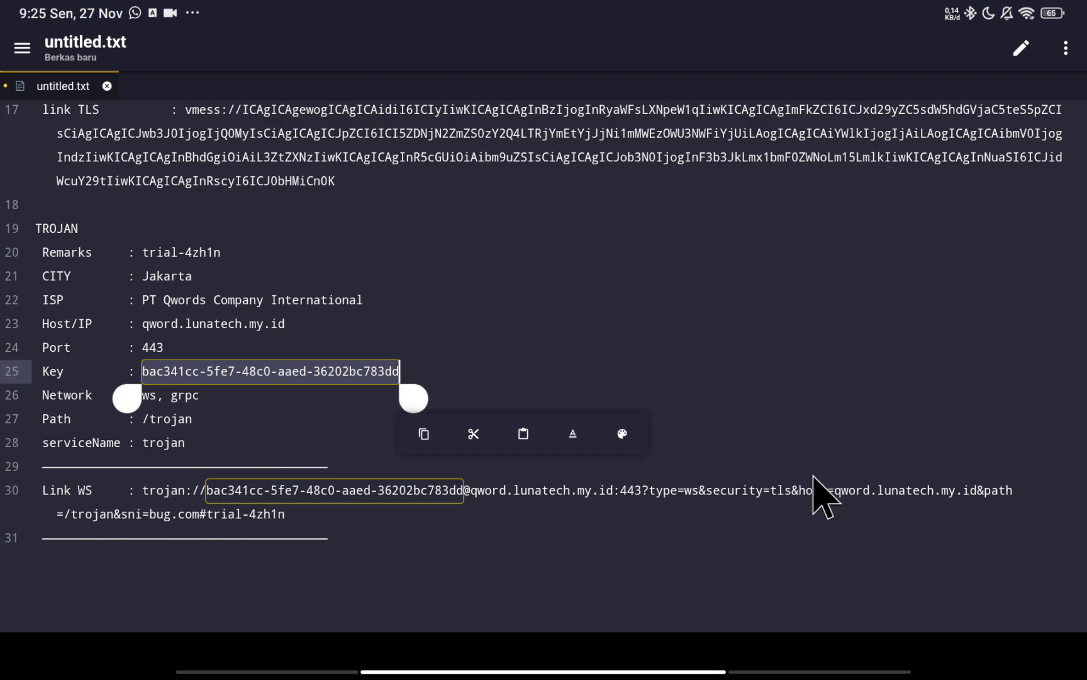
click(254, 346)
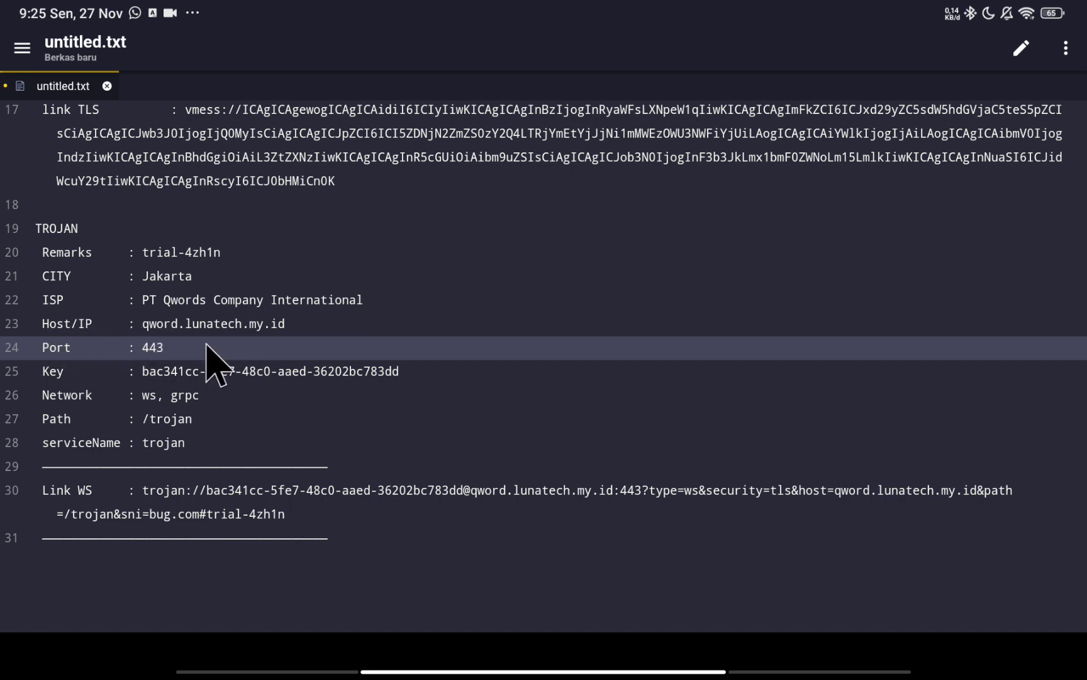
drag(143, 326, 294, 328)
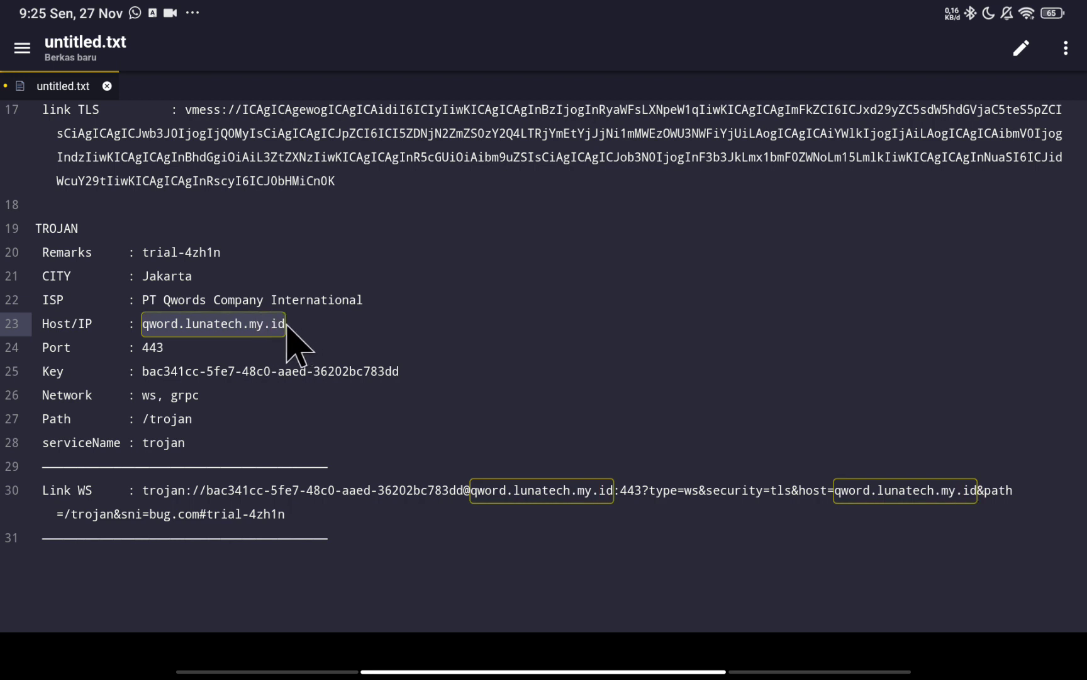
double_click(281, 324)
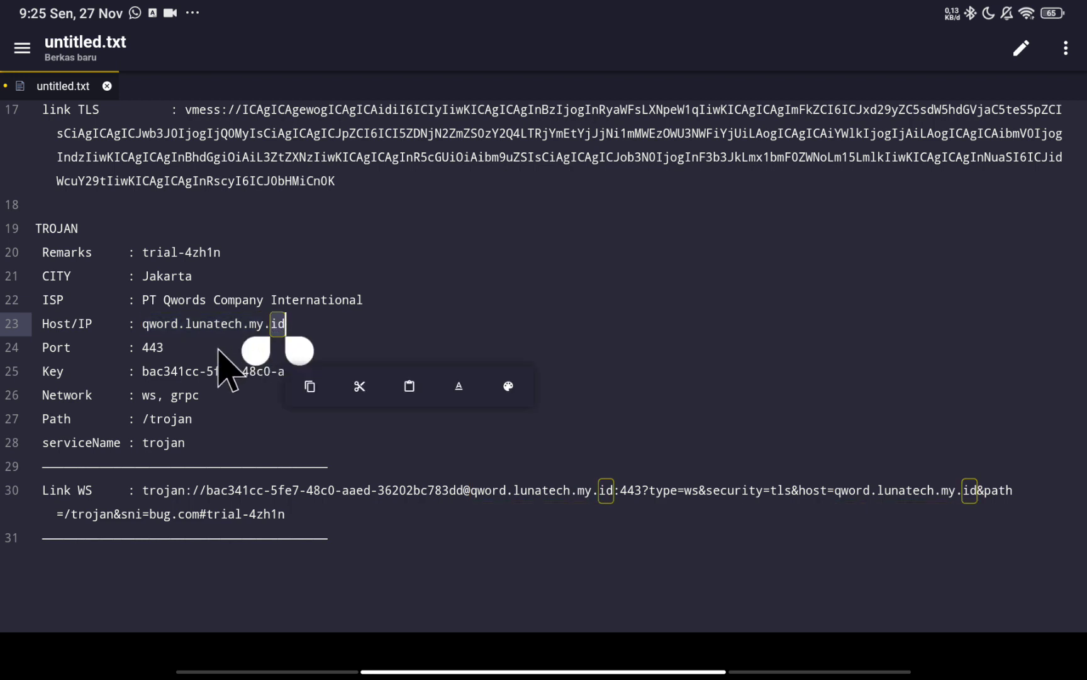
click(192, 353)
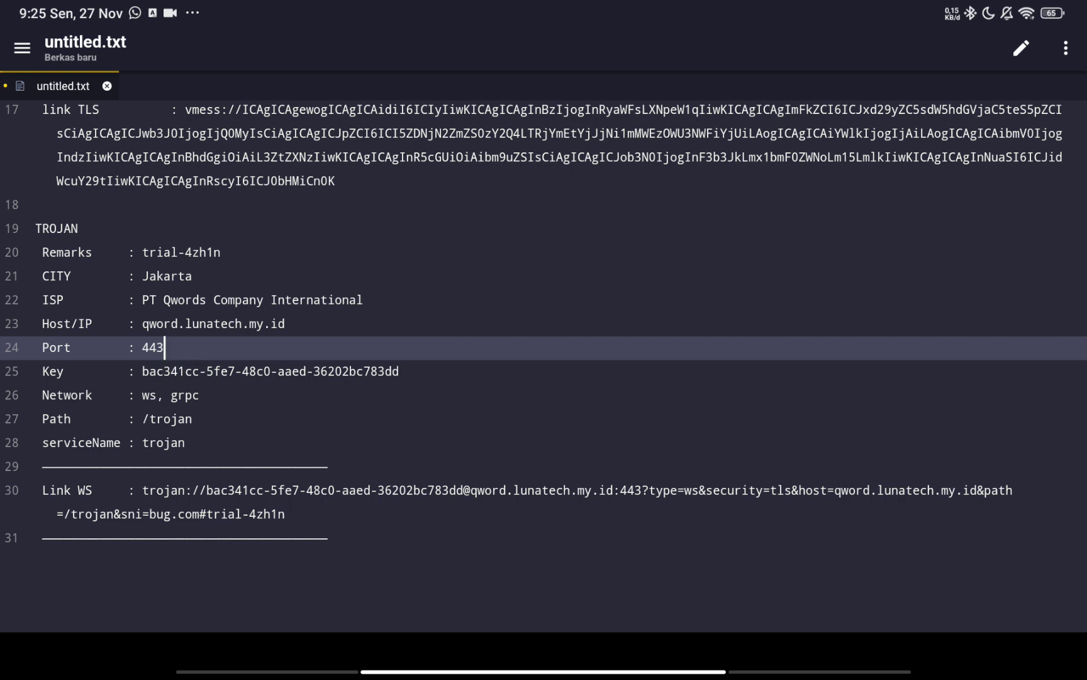
click(172, 324)
double_click(168, 324)
drag(192, 351, 300, 351)
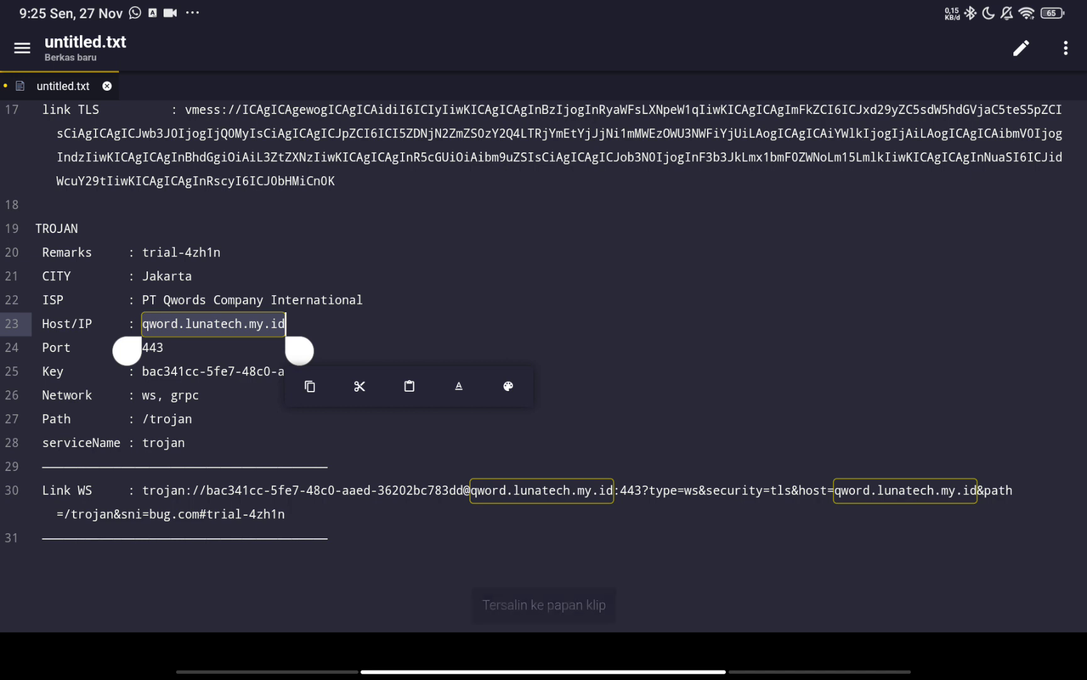
drag(567, 673, 585, 485)
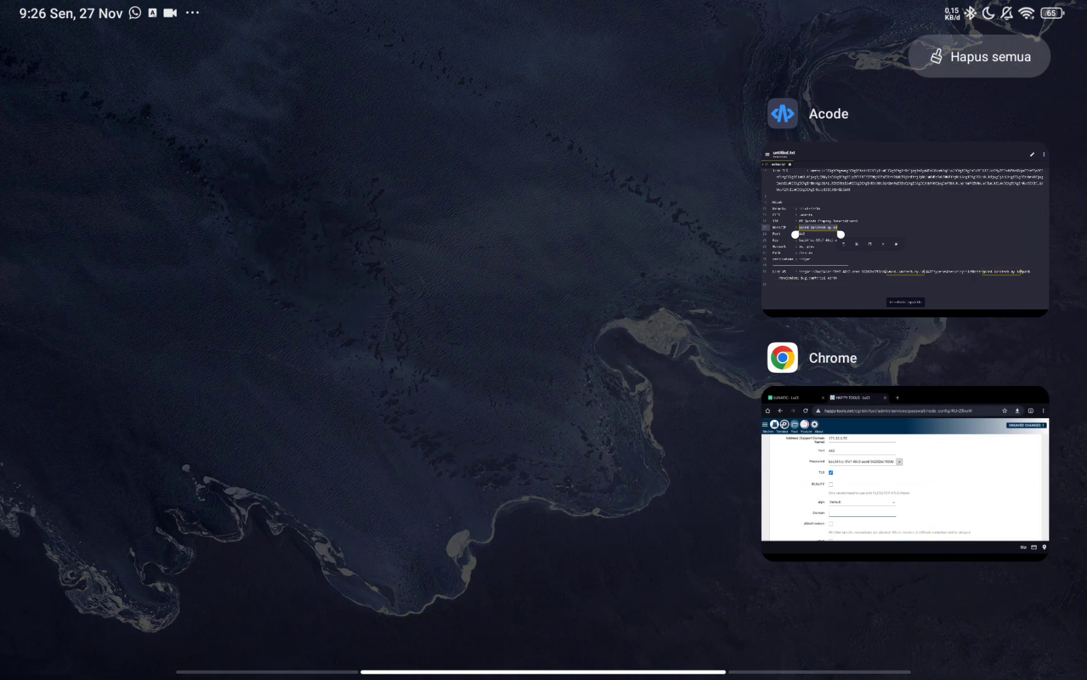
click(904, 473)
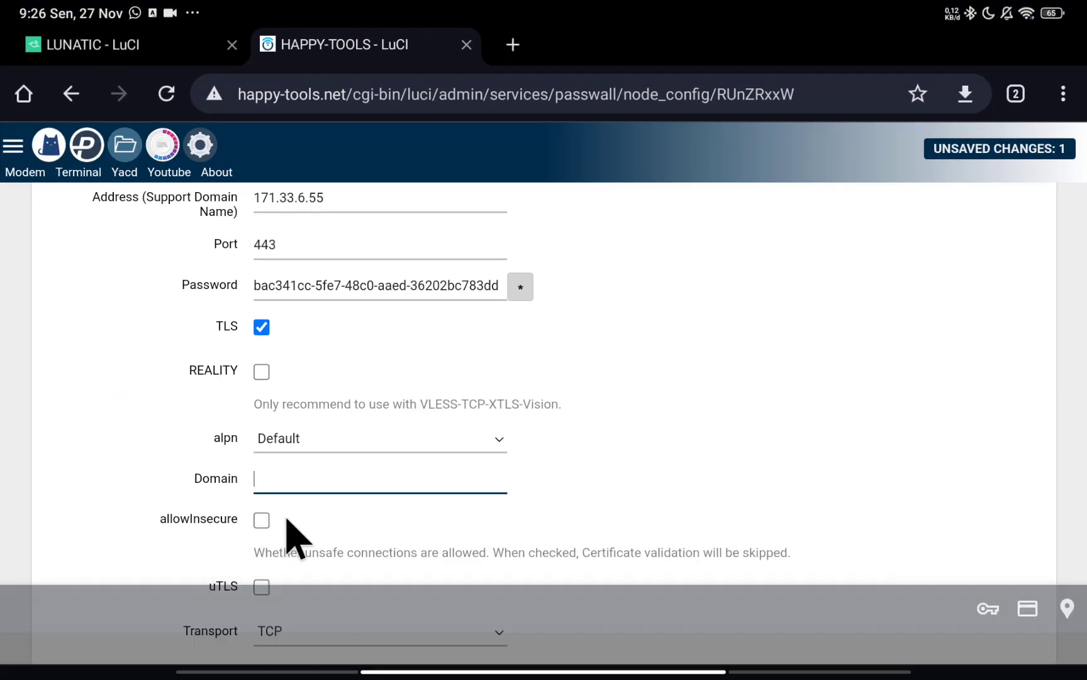
Paste qword.lunatech.my.id into Domain and set Transport to WebSocket.
click(283, 478)
click(261, 445)
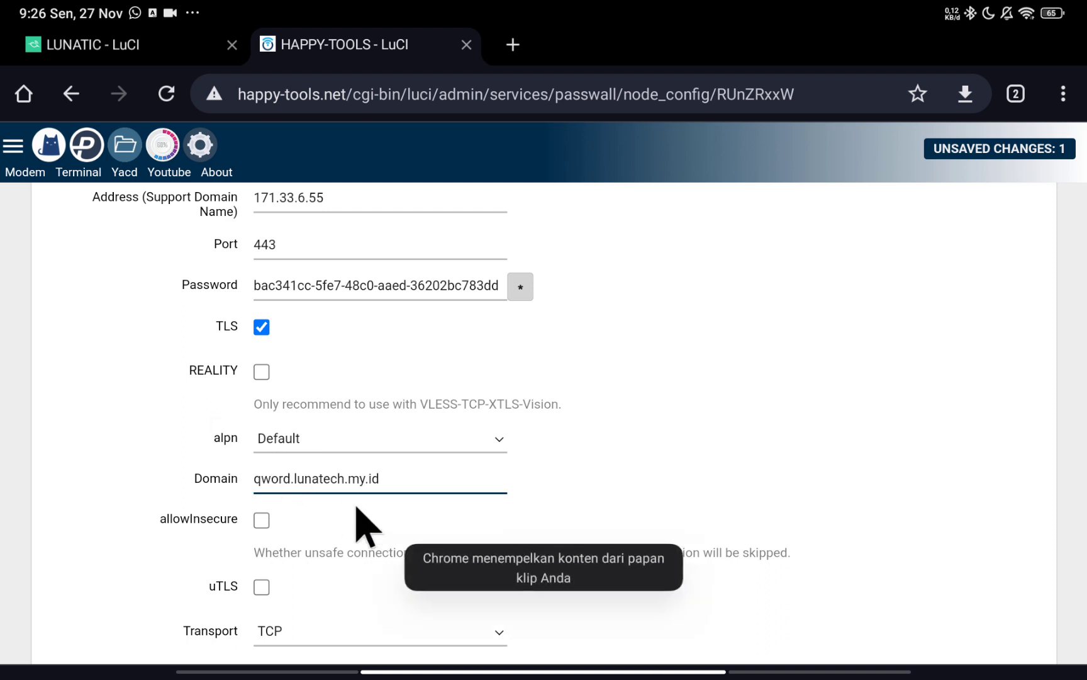
scroll(345, 503, down, 2)
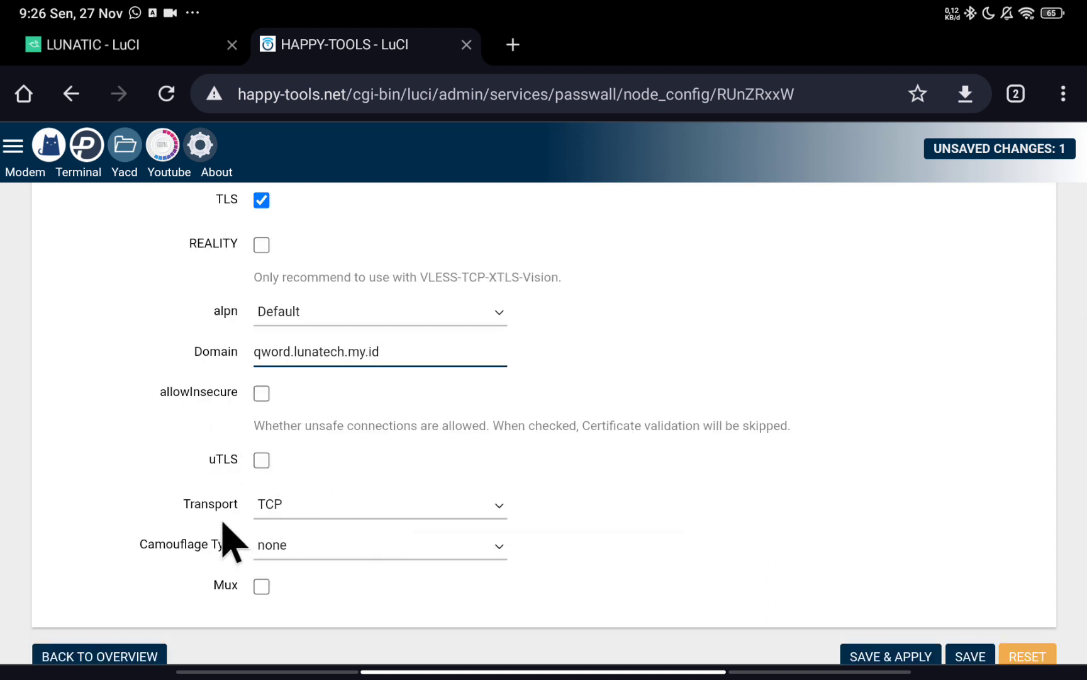
click(309, 512)
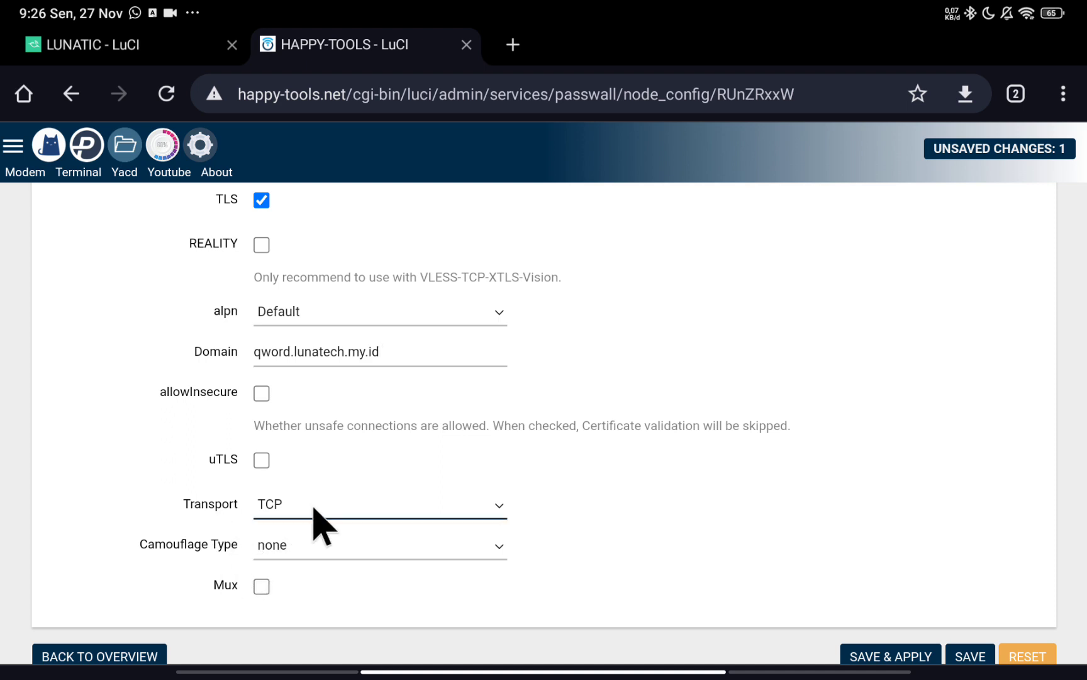
click(309, 264)
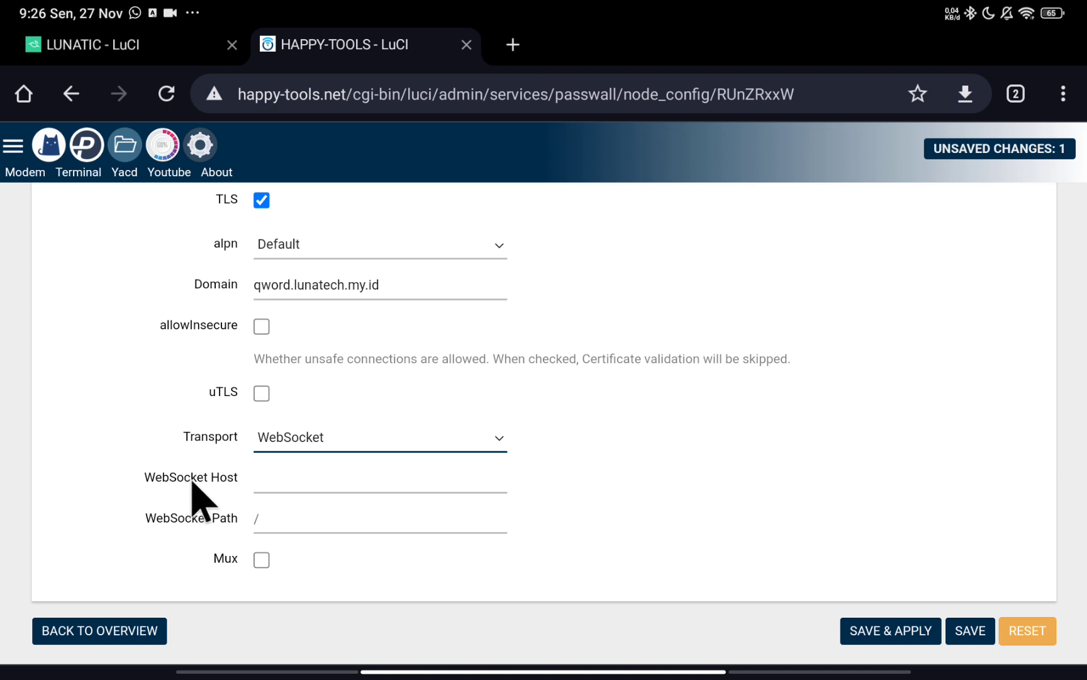
Set WebSocket Host to qword.lunatech.my.id, Path to /trojan, and tick allowInsecure.
click(294, 480)
click(258, 441)
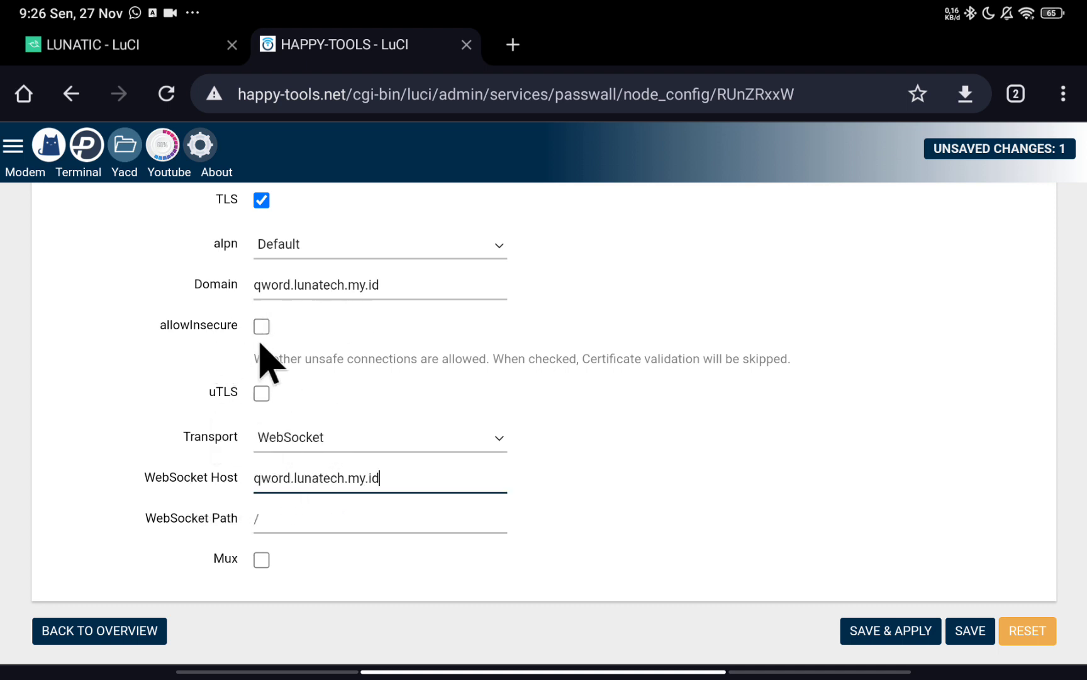
click(294, 519)
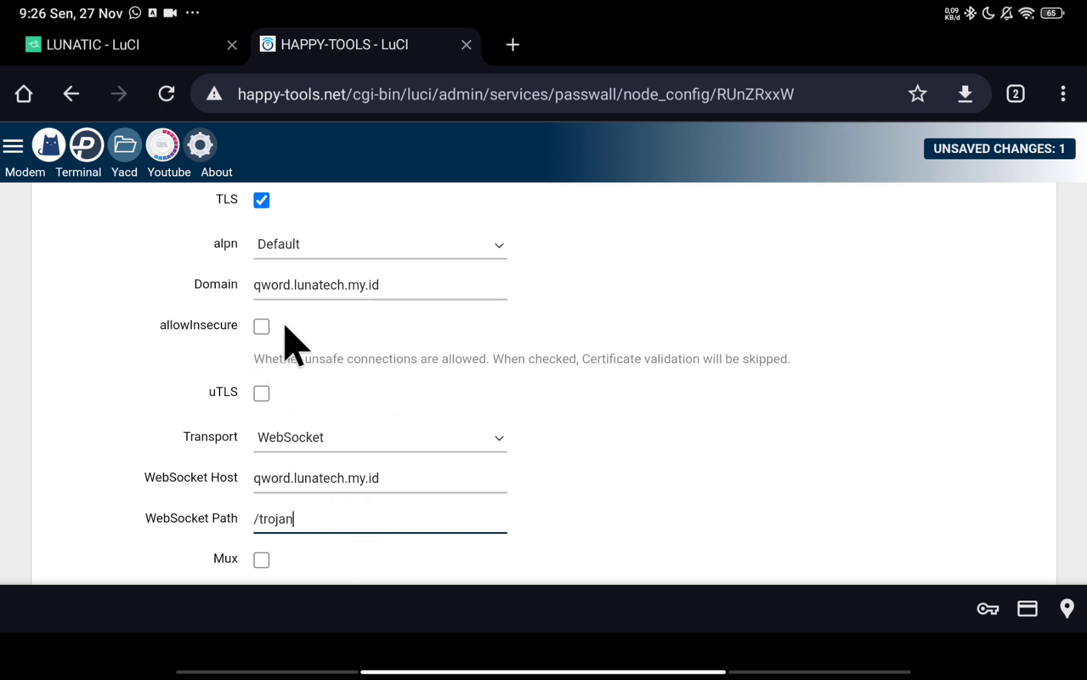
click(261, 326)
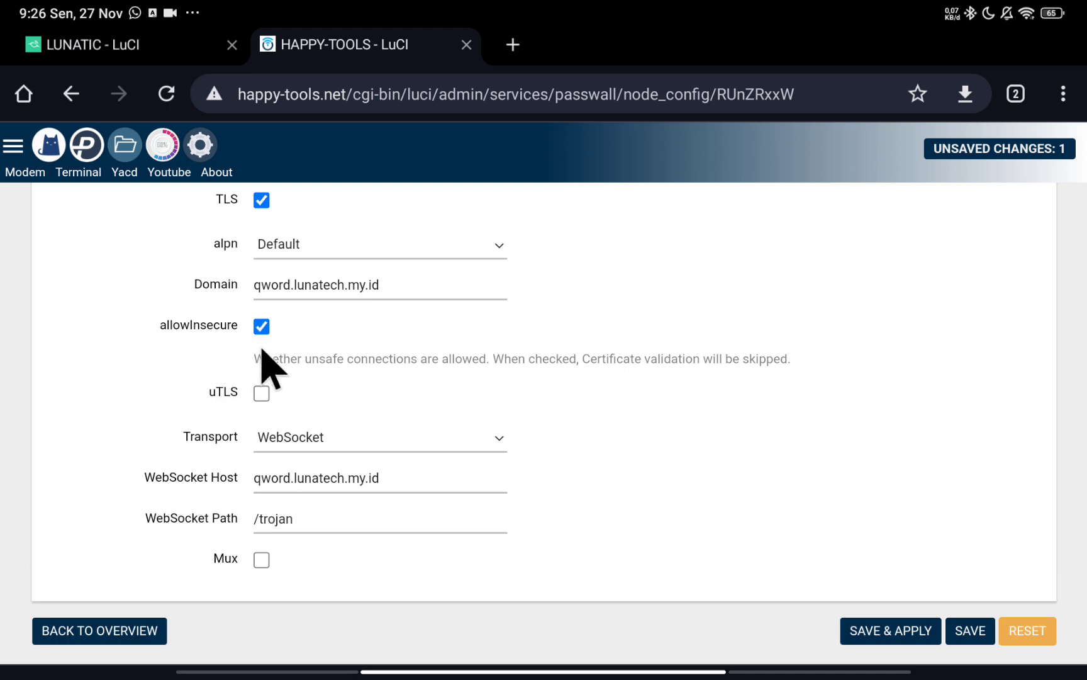
scroll(263, 347, up, 2)
scroll(332, 459, up, 4)
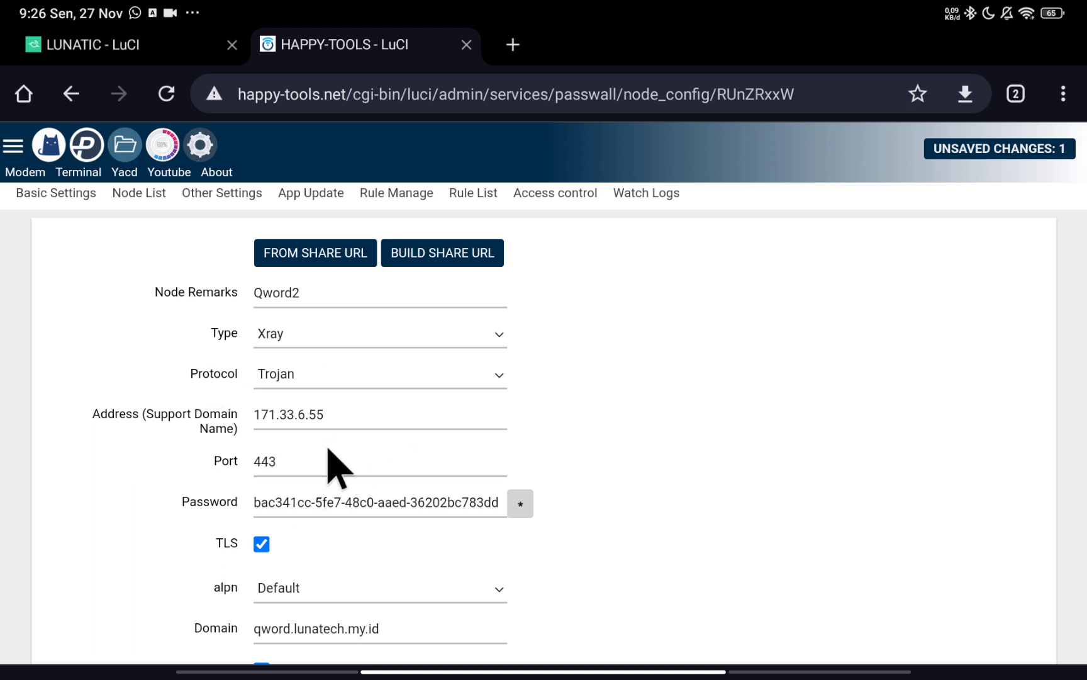
scroll(334, 419, down, 1)
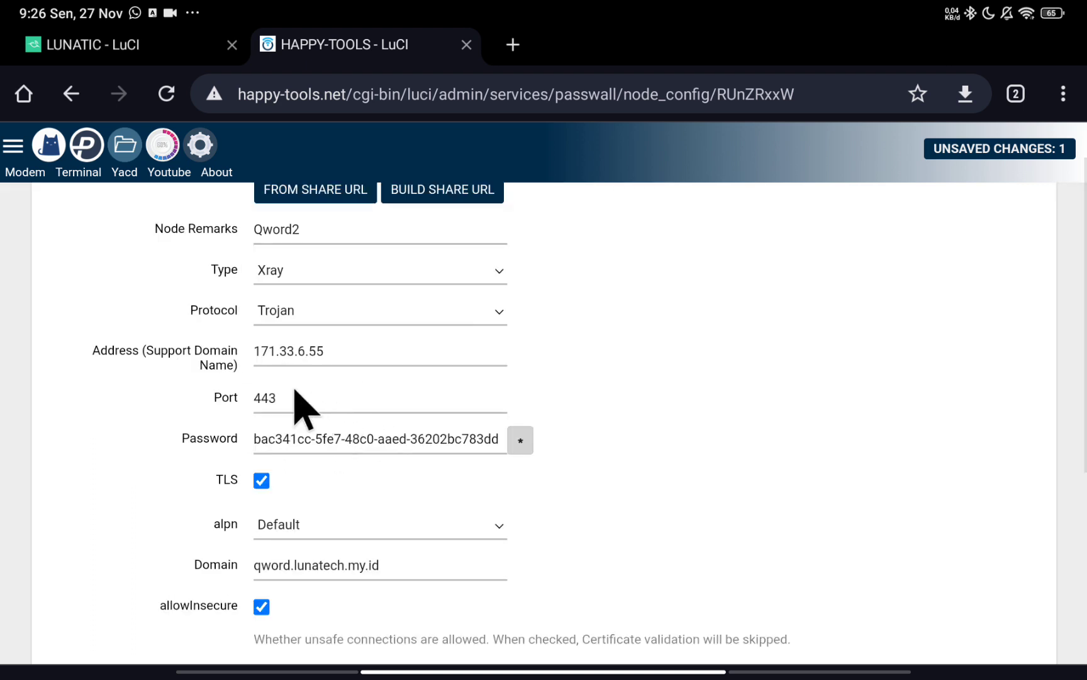
scroll(352, 406, down, 5)
scroll(352, 410, up, 4)
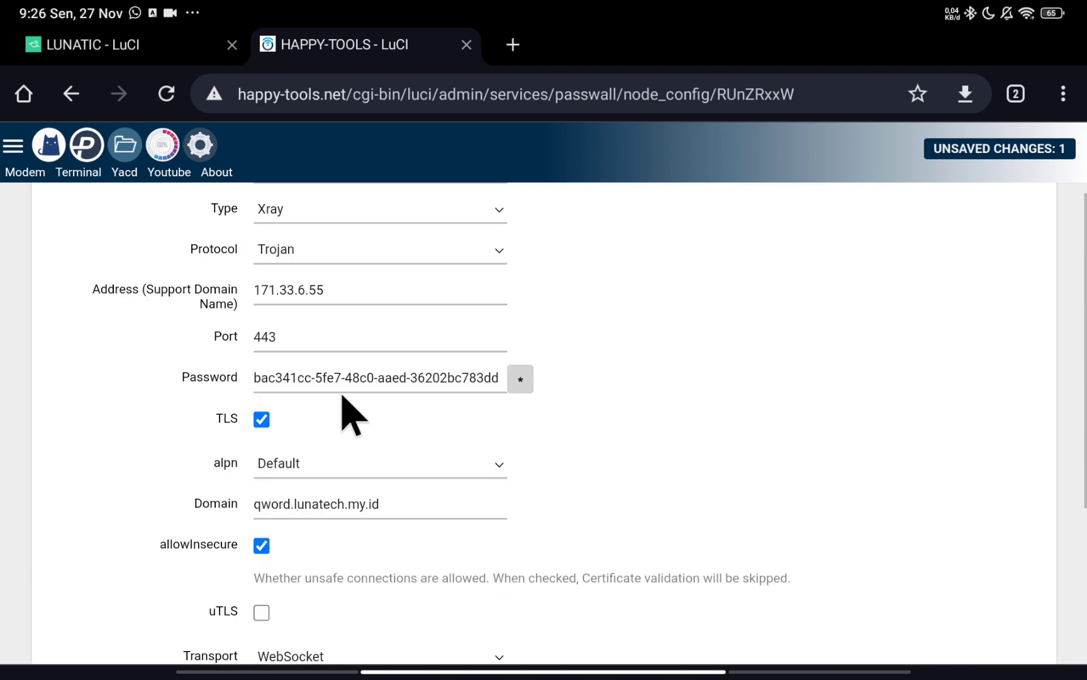
scroll(333, 389, up, 2)
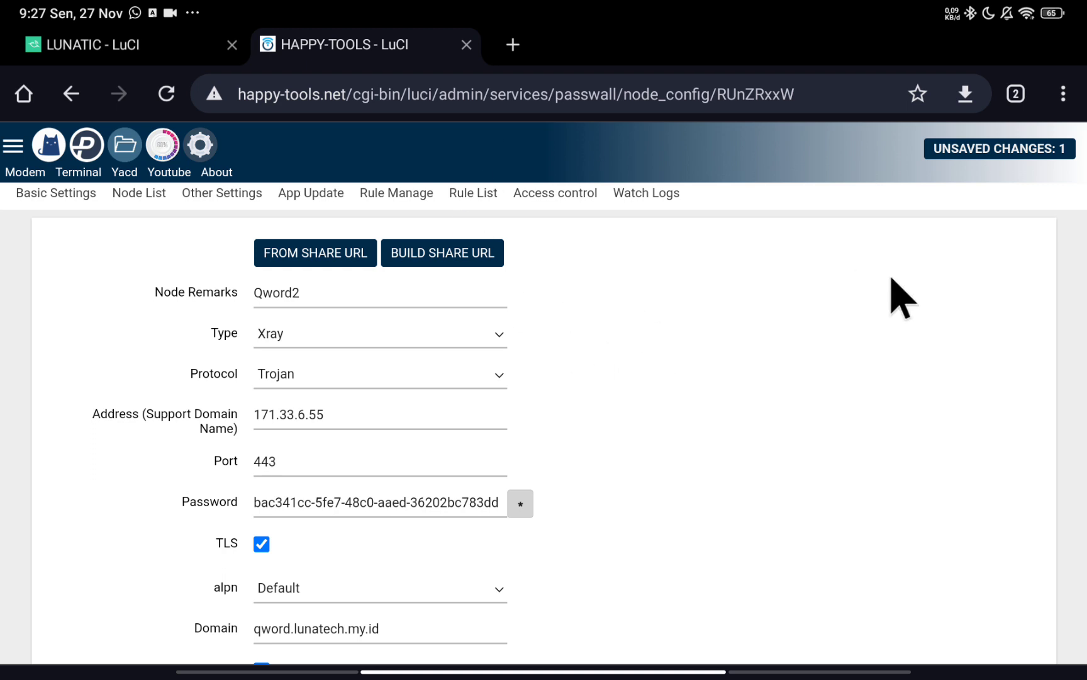
scroll(592, 319, down, 1)
scroll(592, 319, down, 1)
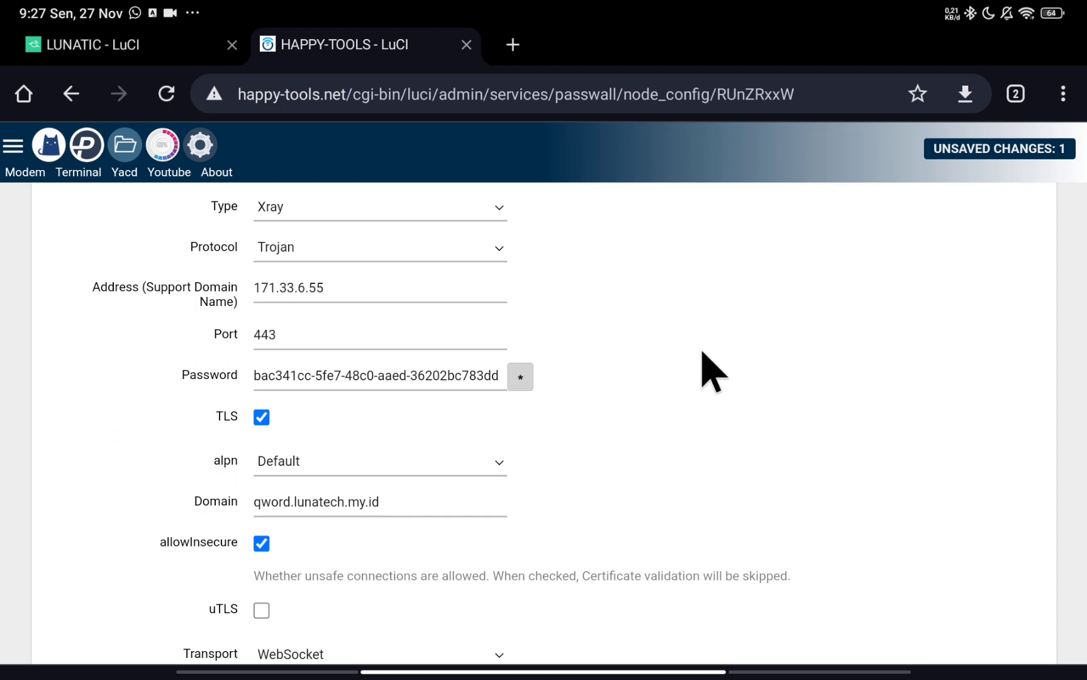
scroll(432, 437, down, 4)
scroll(413, 450, up, 6)
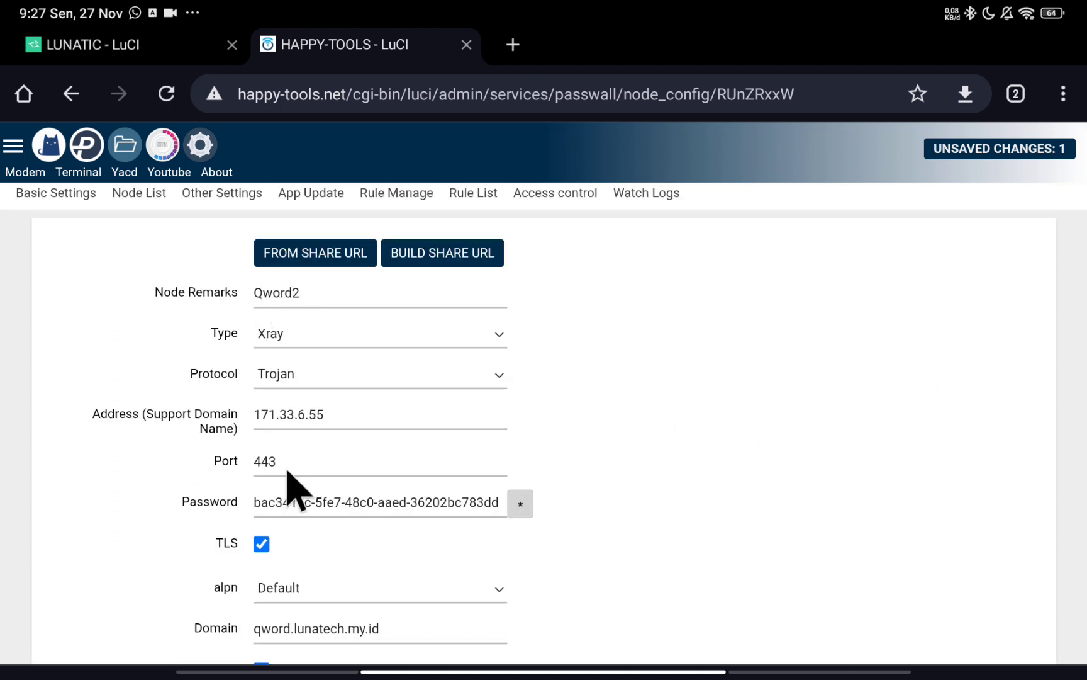
scroll(413, 390, down, 5)
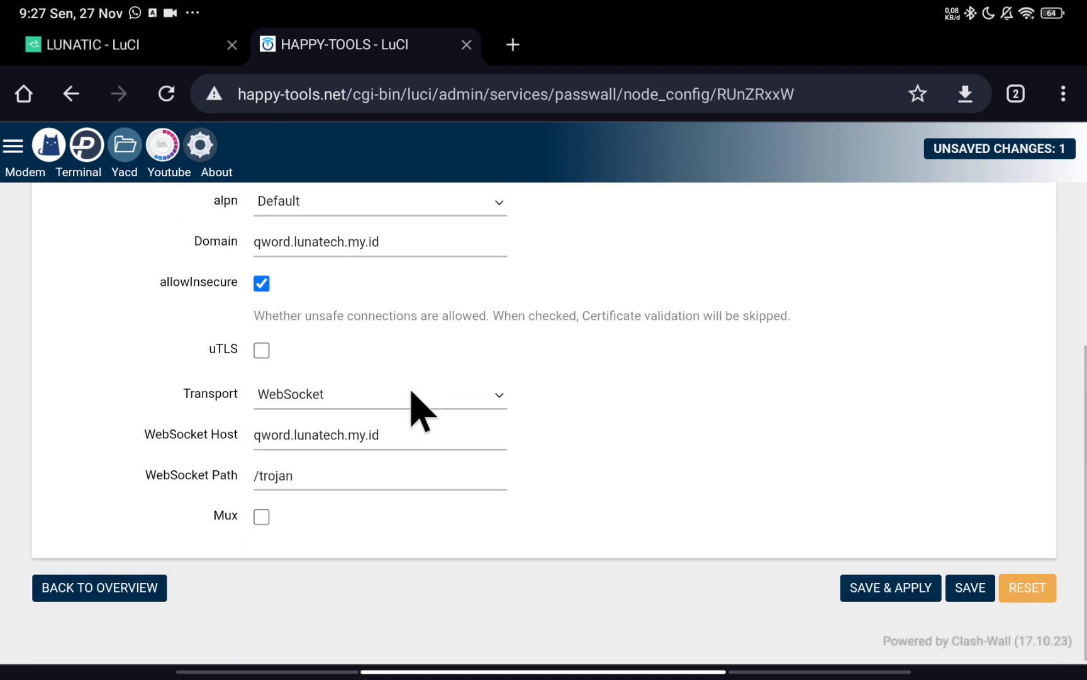
Save the Qword2 node, scroll the Node List, and open VM-ARGN for editing.
click(970, 592)
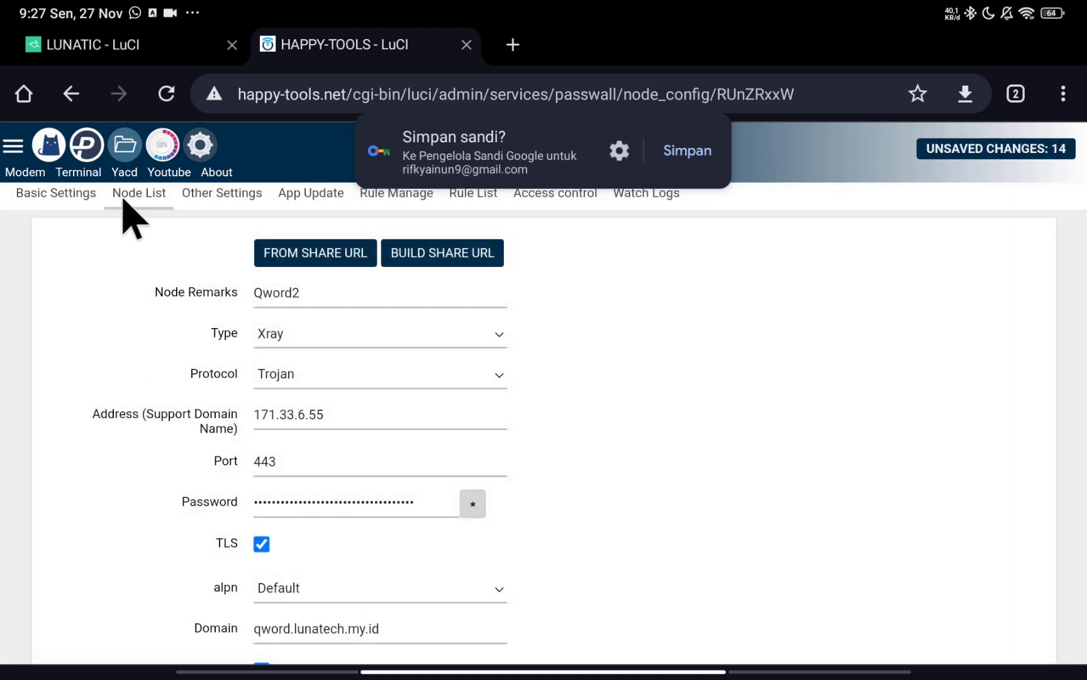
click(148, 192)
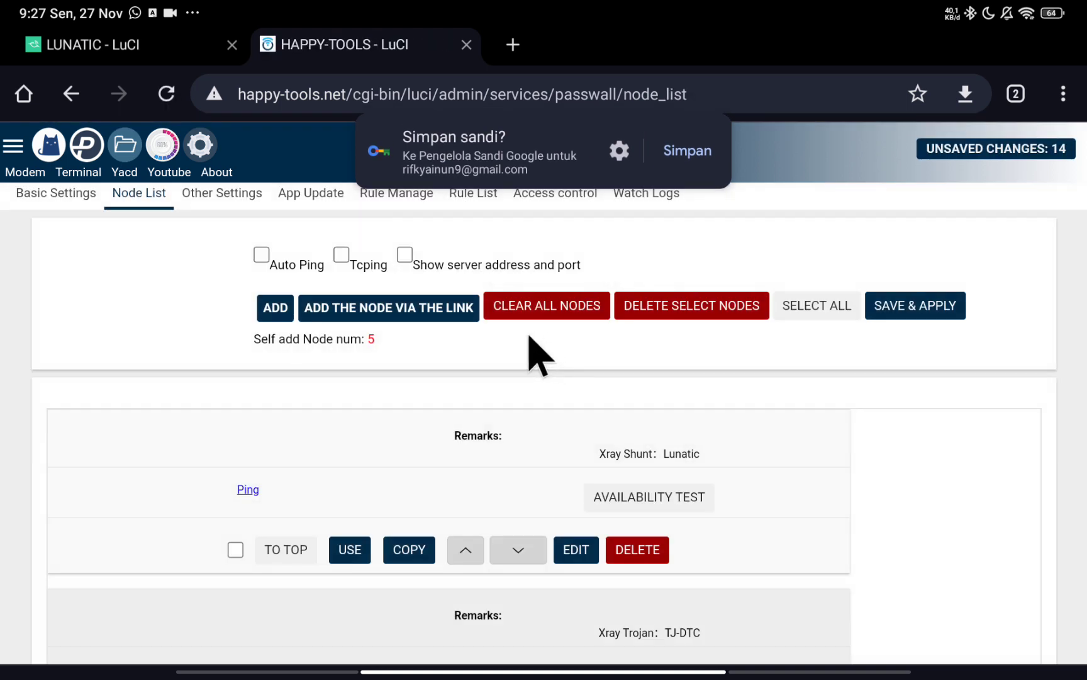
scroll(513, 394, down, 7)
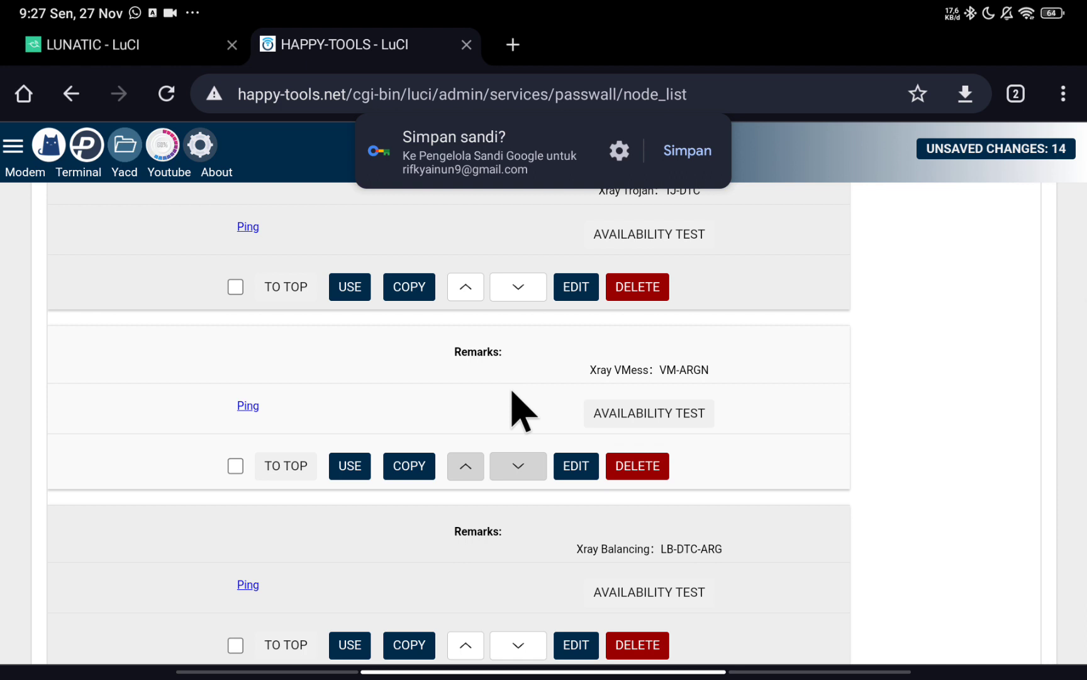
scroll(522, 412, down, 3)
scroll(512, 396, down, 2)
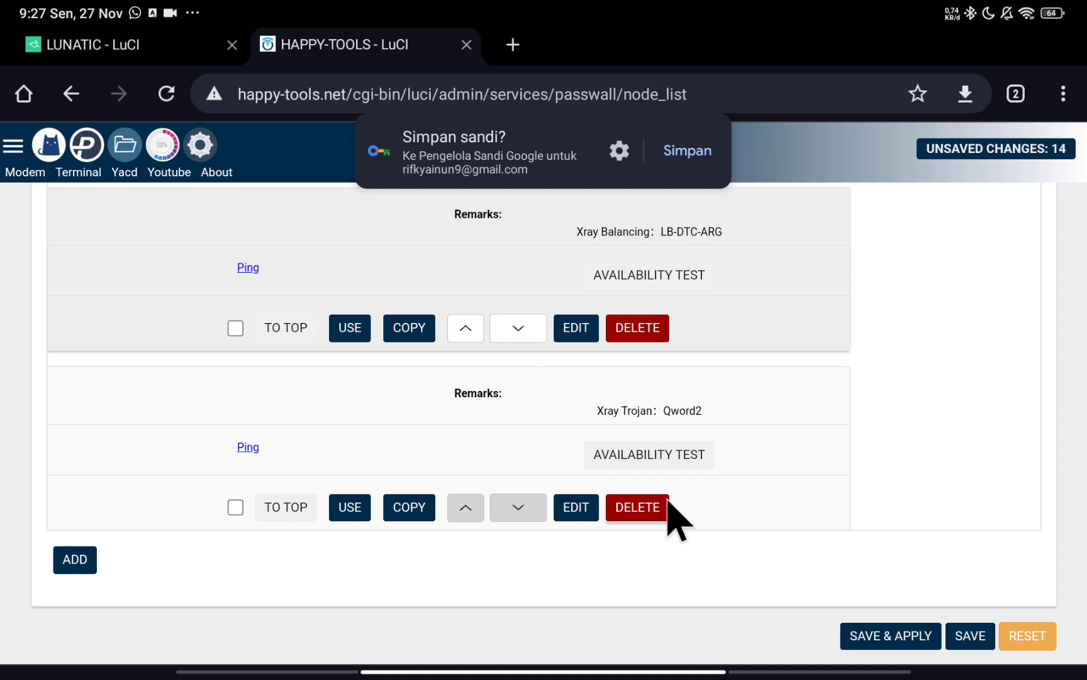
scroll(633, 453, up, 8)
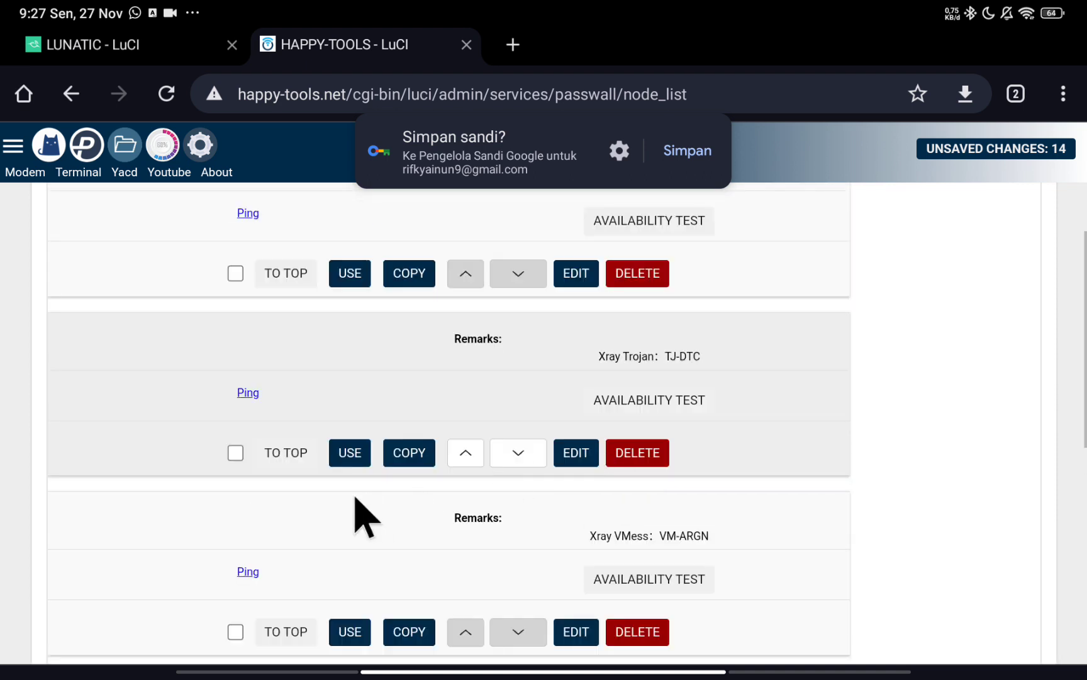
scroll(633, 383, up, 1)
scroll(636, 402, down, 2)
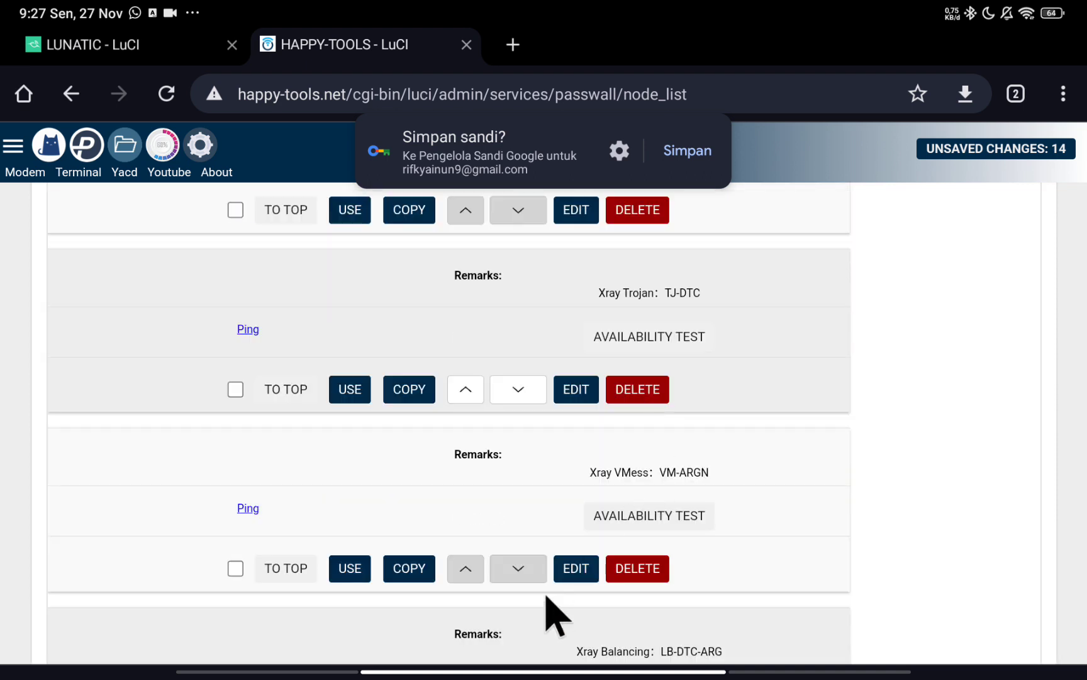
click(576, 566)
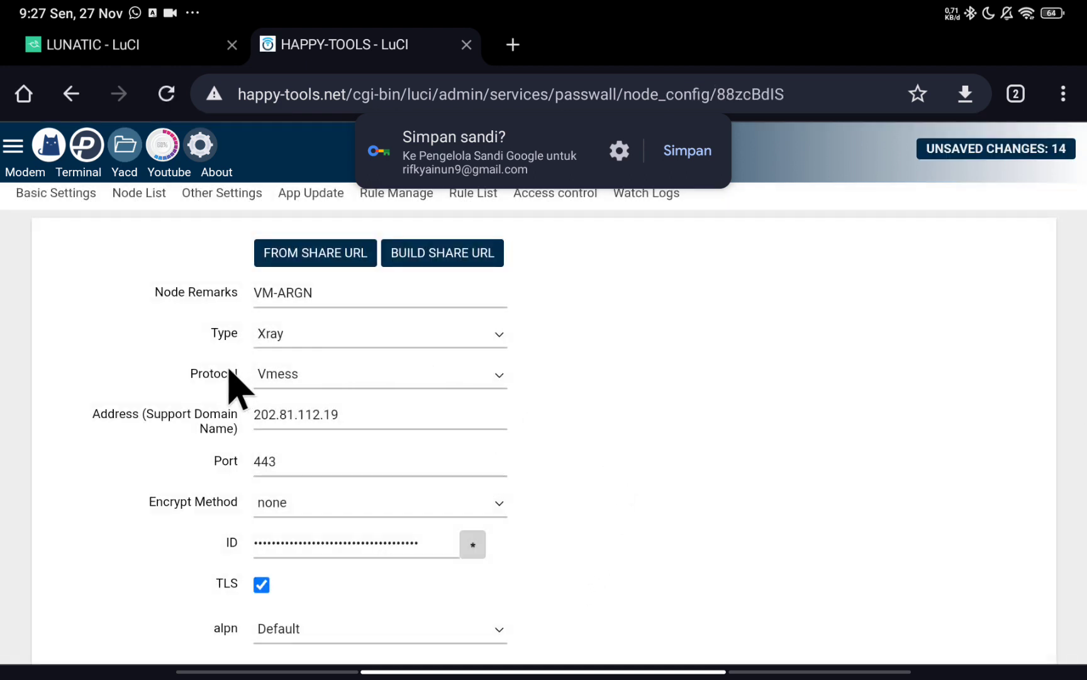
Review VM-ARGN's form, keeping Vmess as protocol and briefly revealing the ID.
click(363, 380)
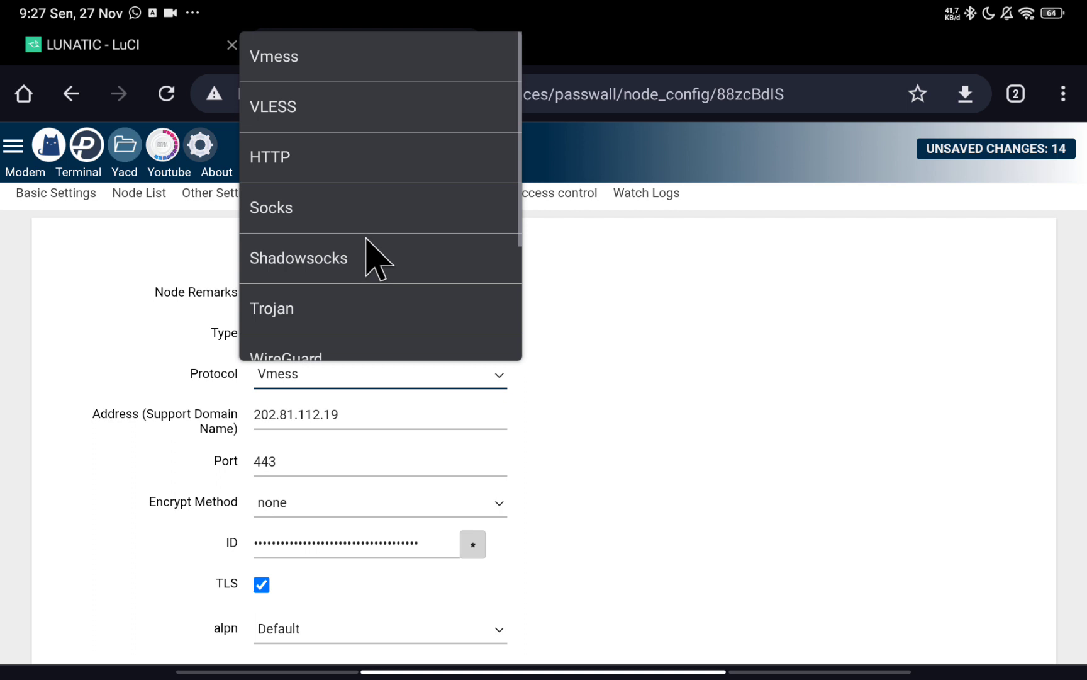
click(337, 60)
click(370, 376)
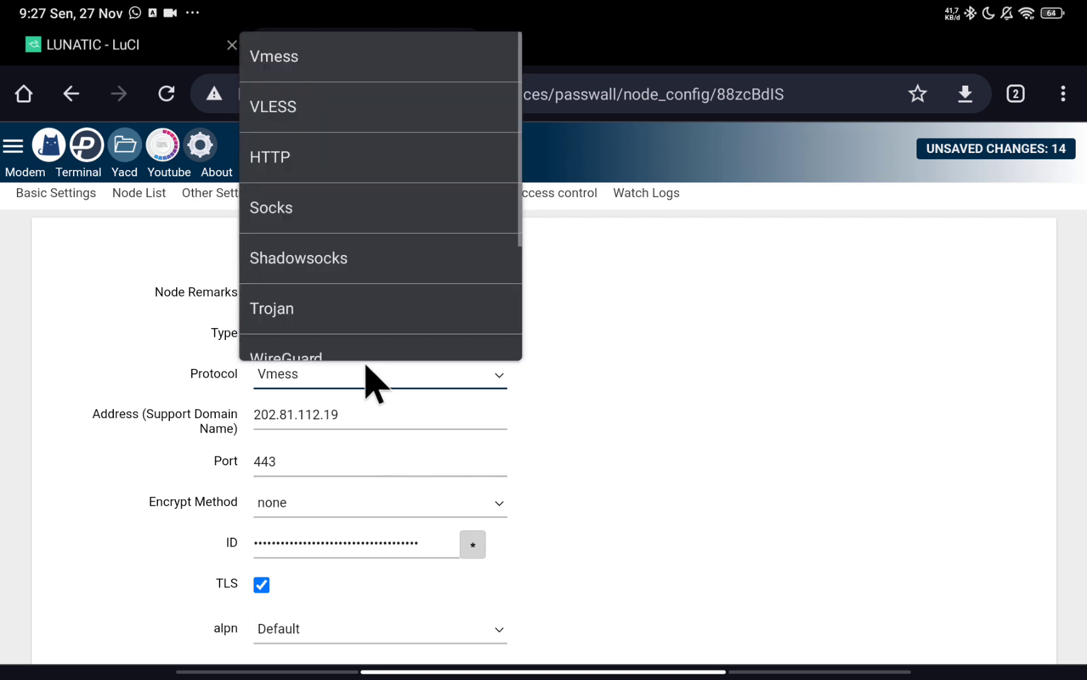
scroll(390, 130, down, 3)
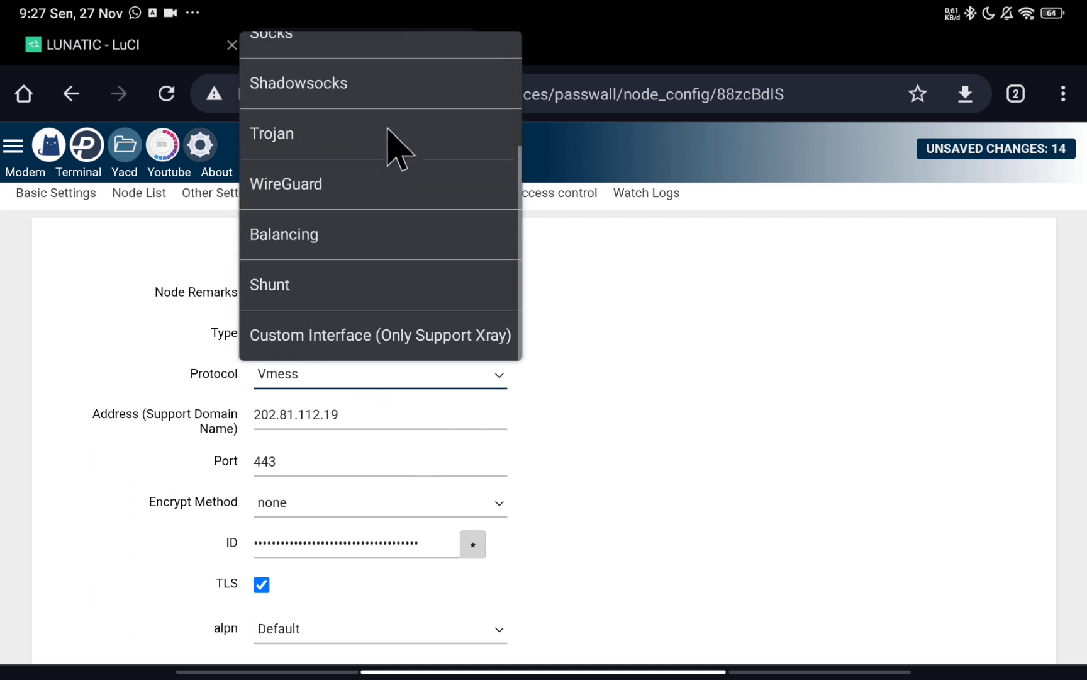
scroll(385, 148, up, 3)
click(594, 336)
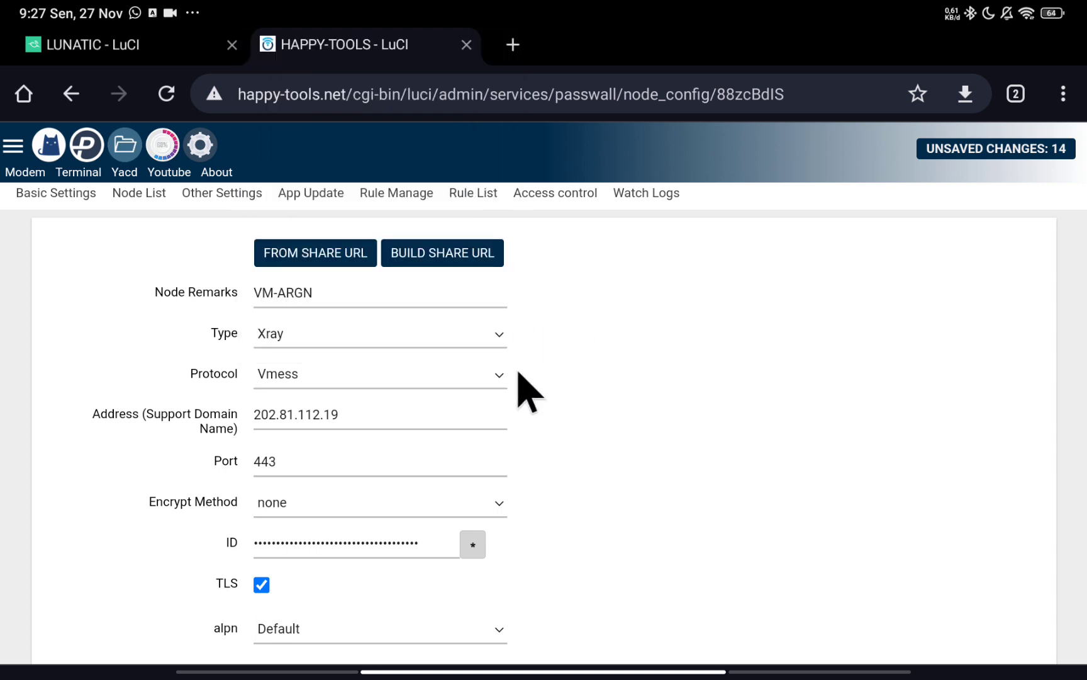
scroll(530, 457, down, 1)
scroll(532, 477, down, 1)
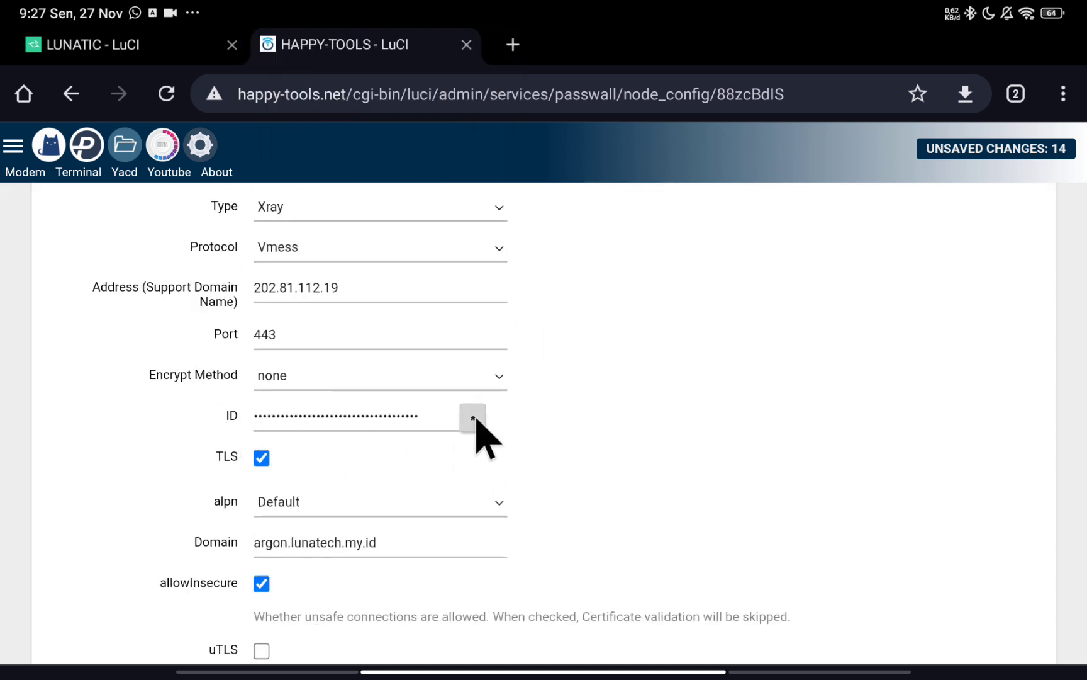
click(473, 418)
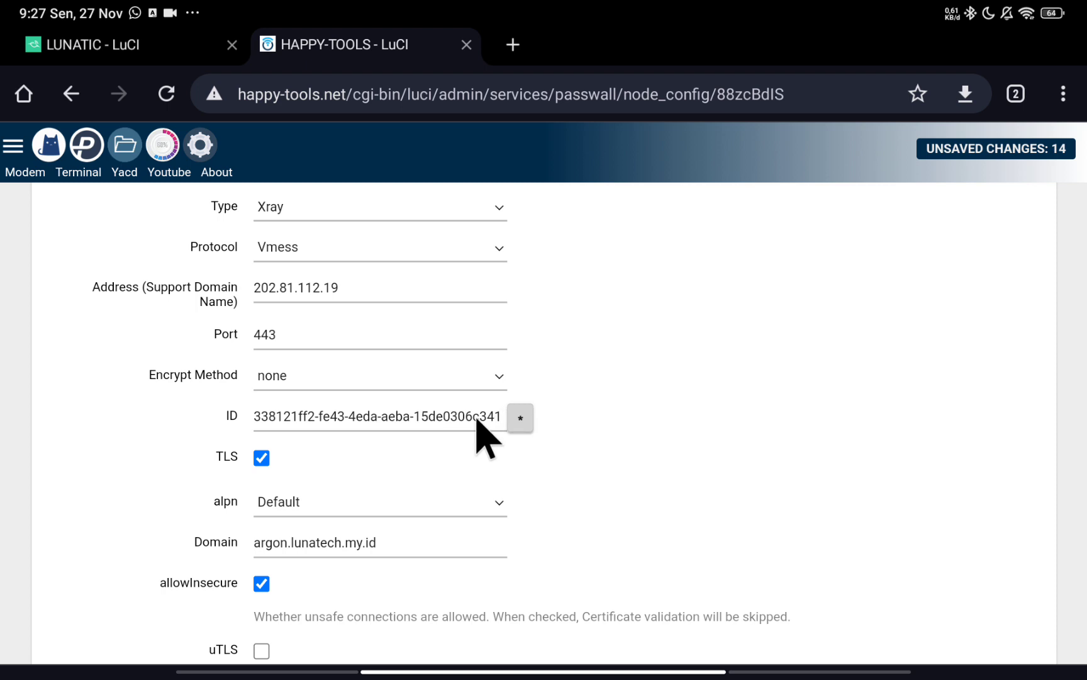
click(520, 418)
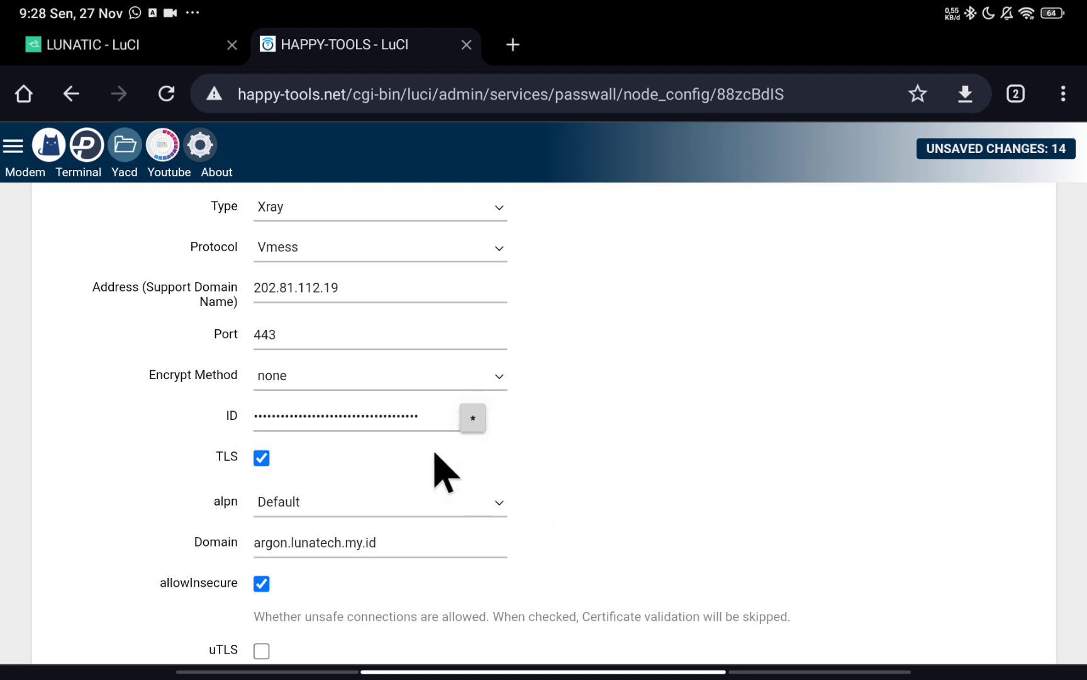
scroll(435, 472, down, 2)
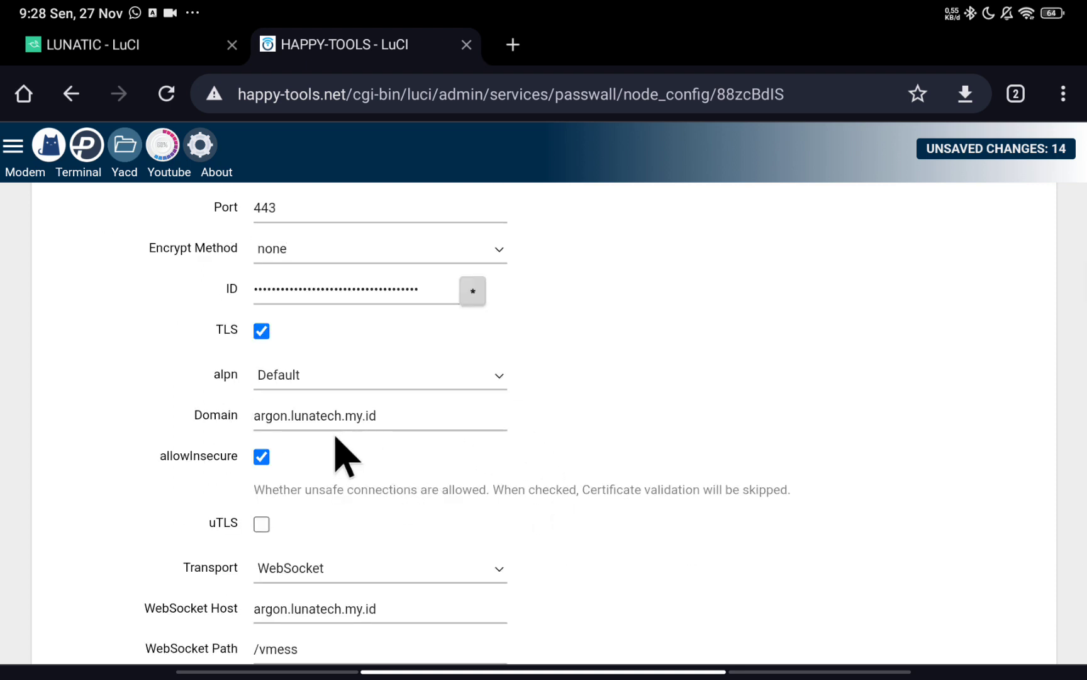
scroll(435, 512, down, 2)
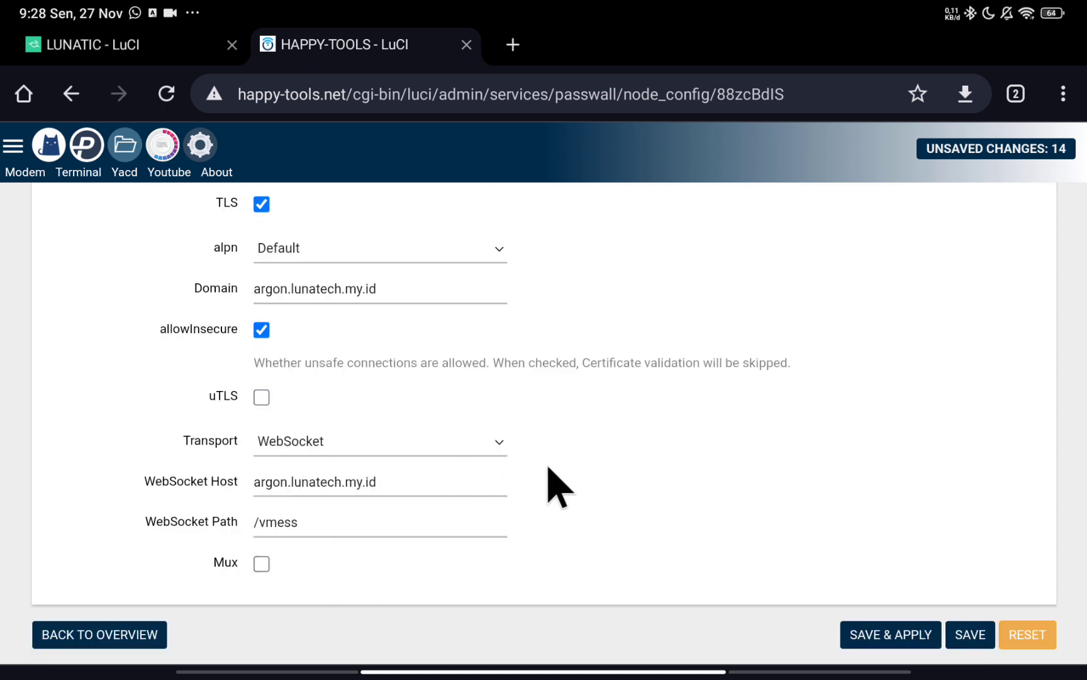
scroll(548, 469, up, 6)
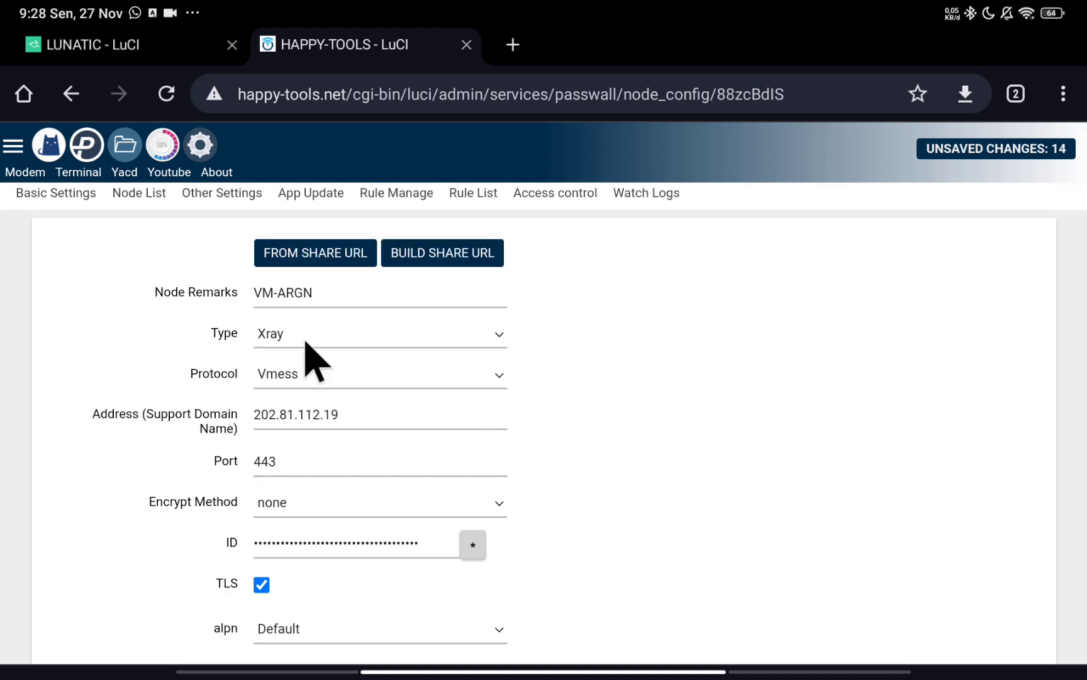
Back in the Node List, save and apply the 14 pending changes.
click(138, 194)
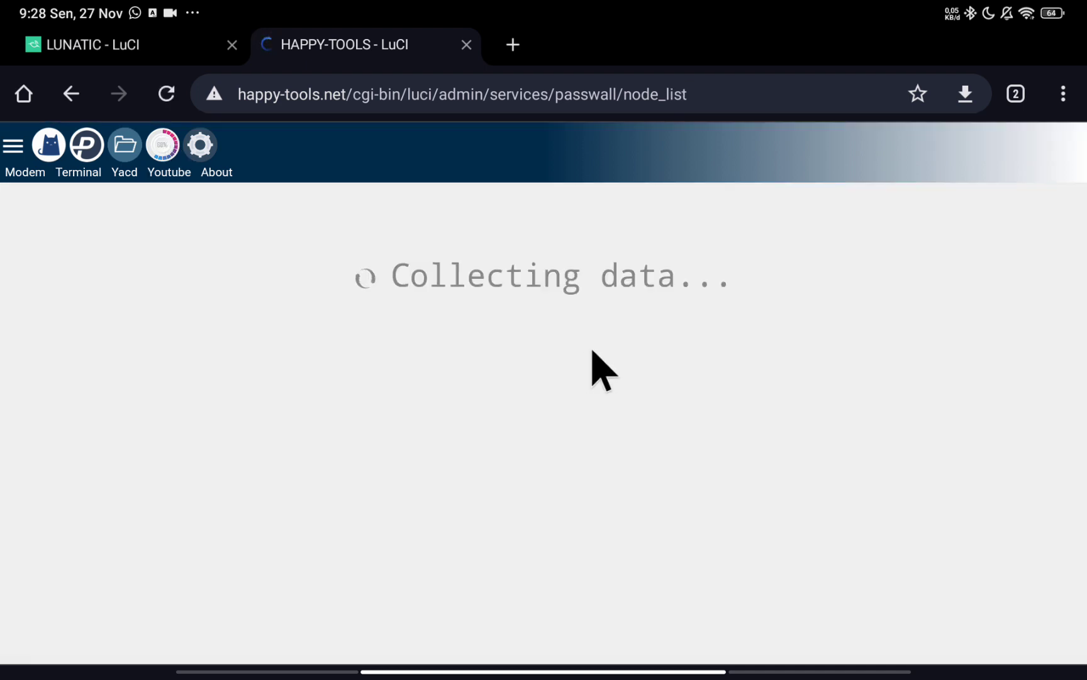
scroll(544, 433, down, 10)
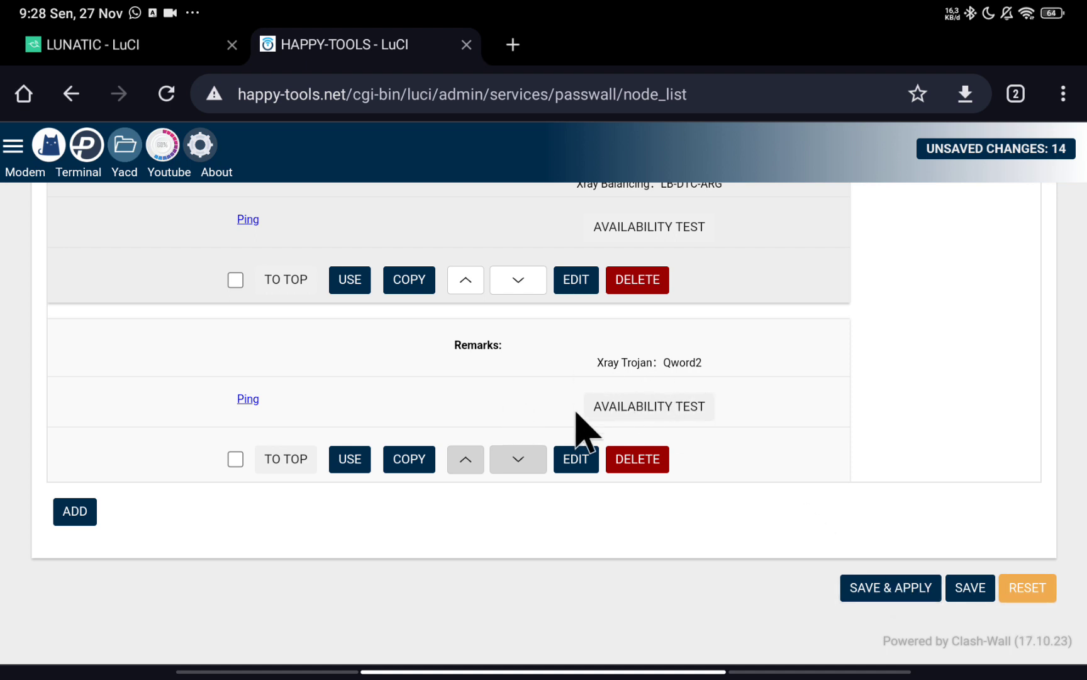
click(910, 588)
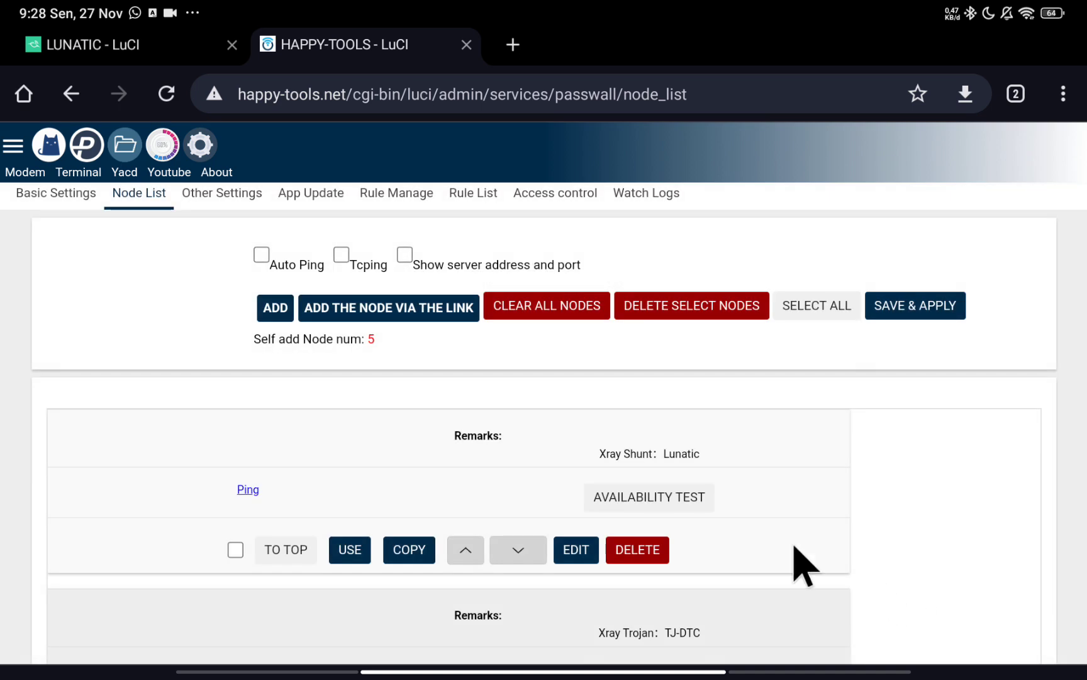
scroll(376, 403, down, 2)
scroll(377, 403, up, 3)
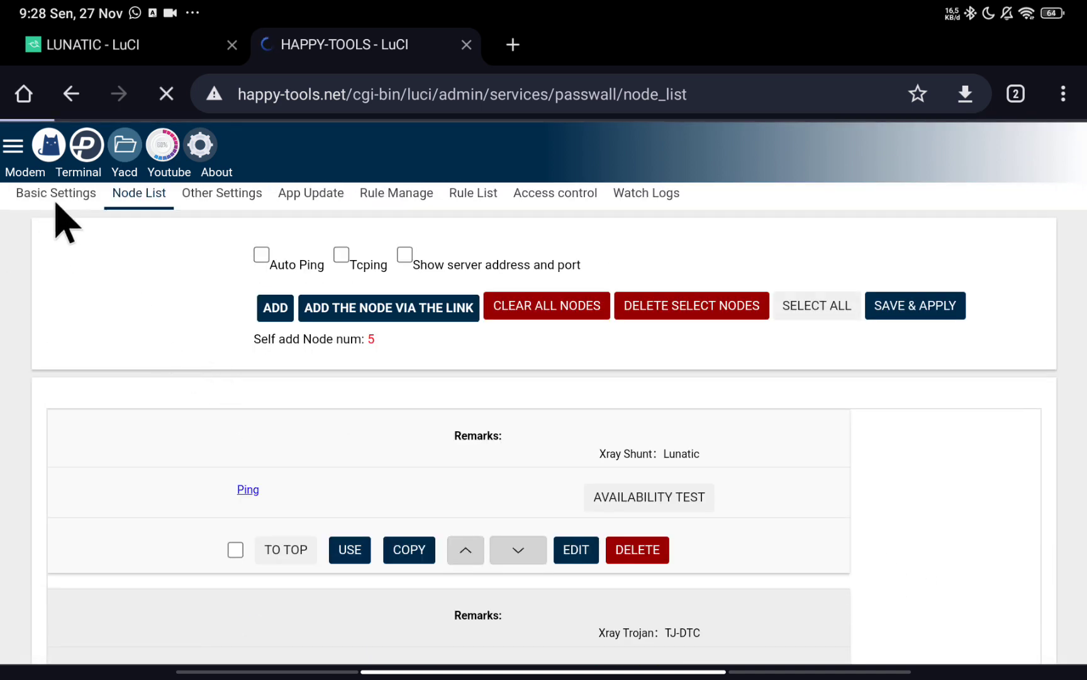
In Basic Settings, set TCP Node to Xray Trojan: [Qword2], turn on Main switch, and save & apply.
click(54, 200)
scroll(448, 413, down, 2)
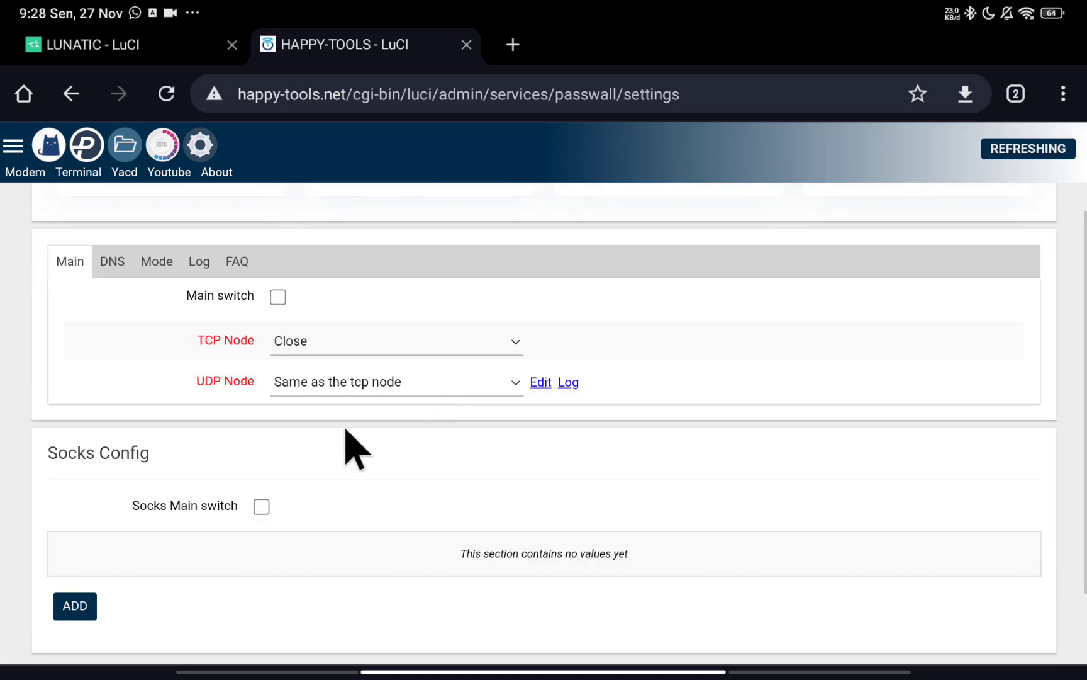
click(320, 343)
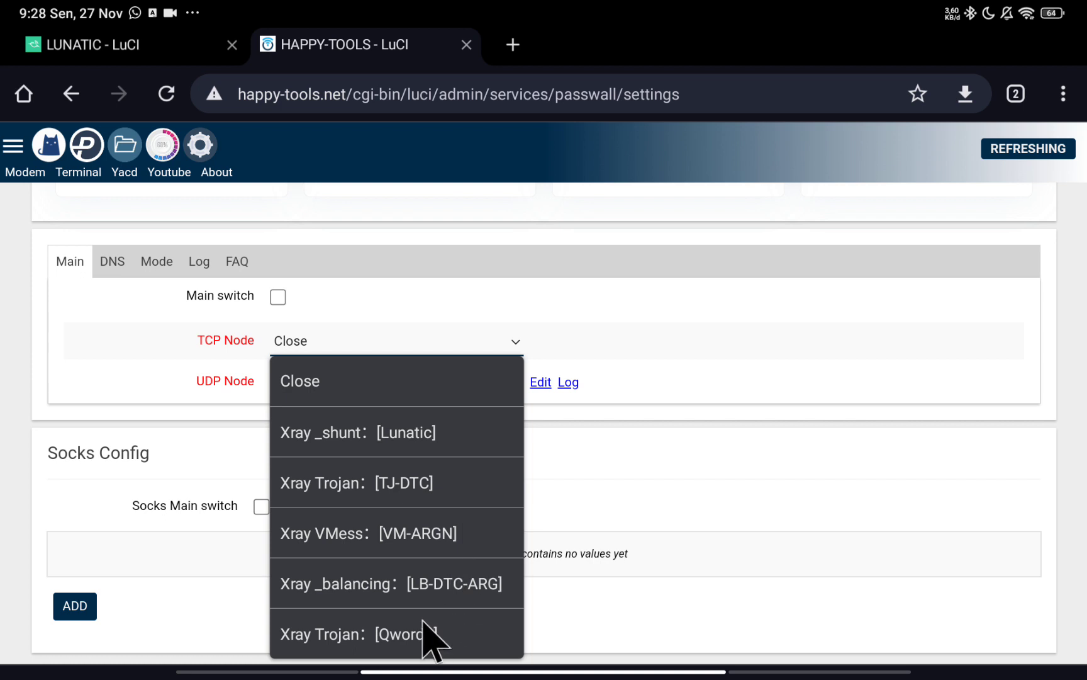
click(393, 634)
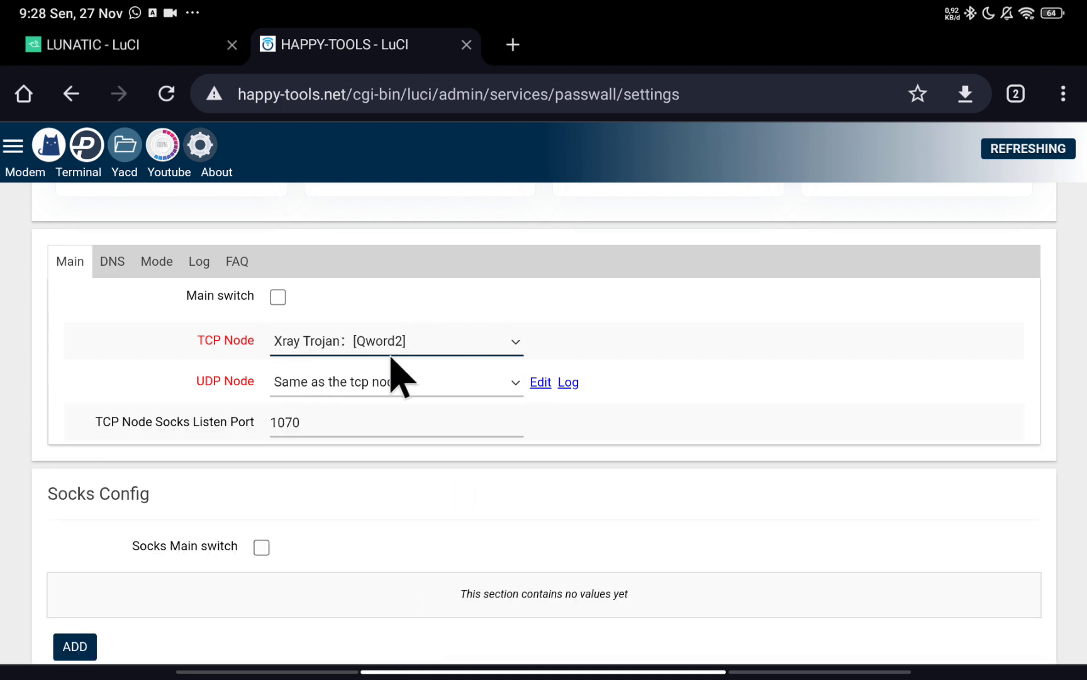
click(278, 297)
scroll(628, 352, down, 3)
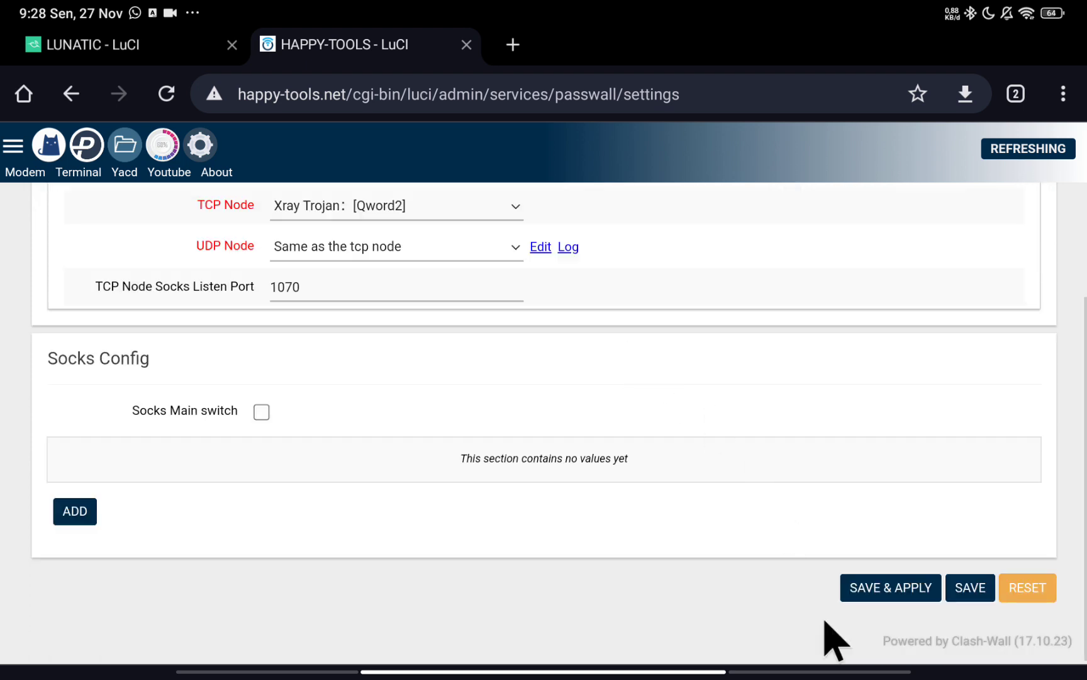
click(865, 595)
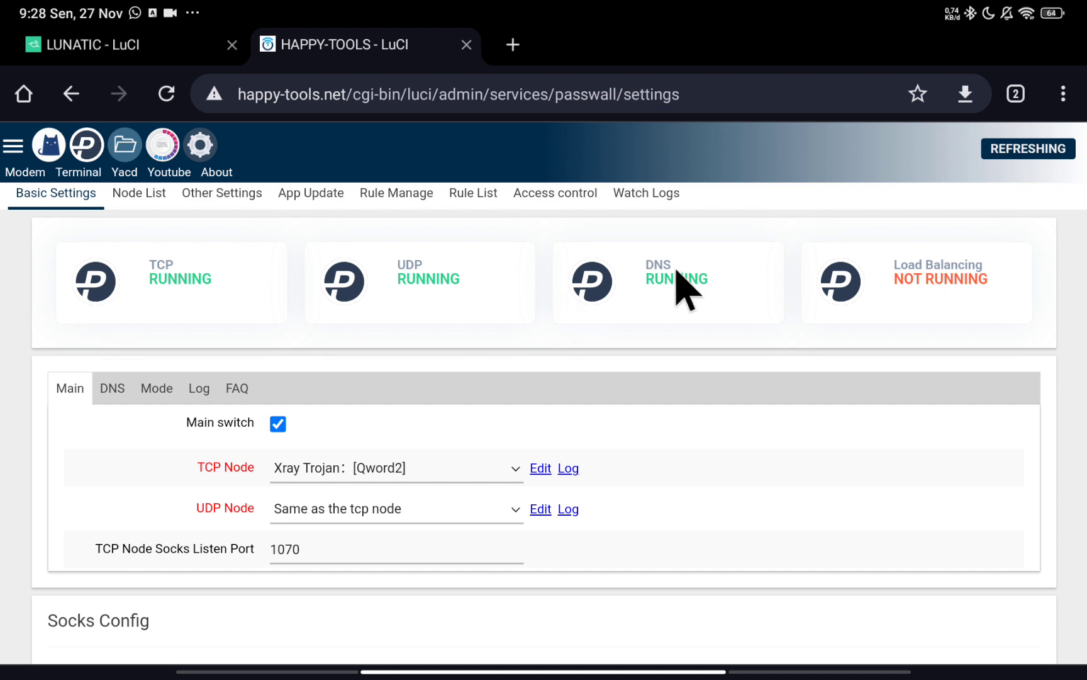
Read the Watch Logs output for the Qword2 start, then clear the logs.
click(627, 219)
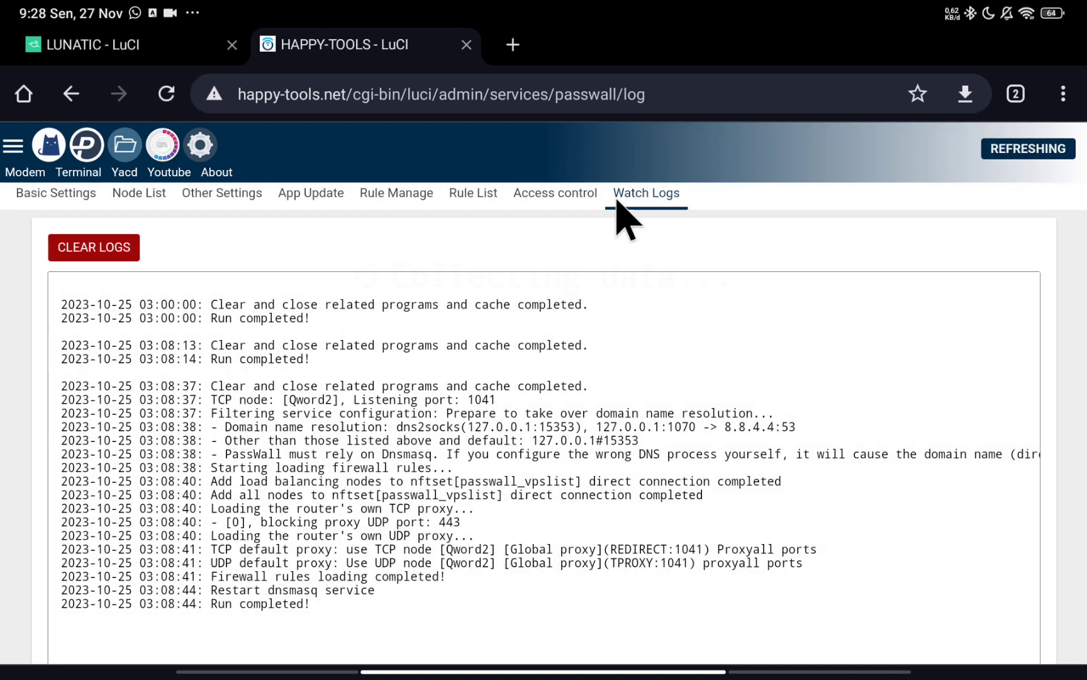
scroll(214, 478, down, 1)
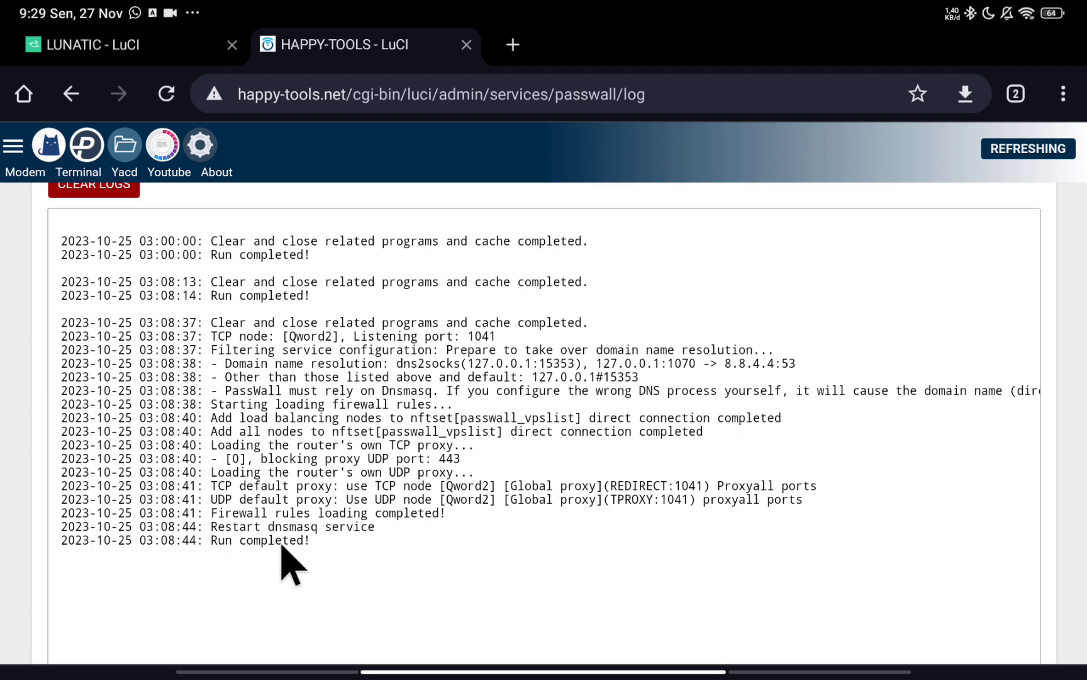
scroll(268, 554, up, 2)
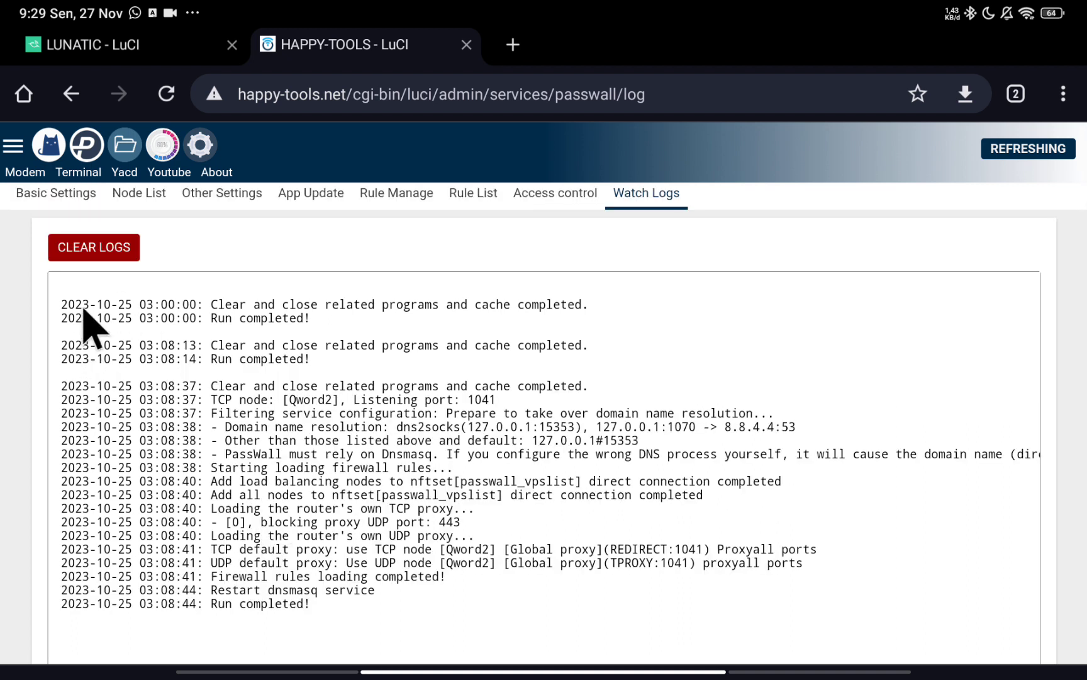
click(82, 250)
Return via Node List to Basic Settings and review the running status.
click(117, 197)
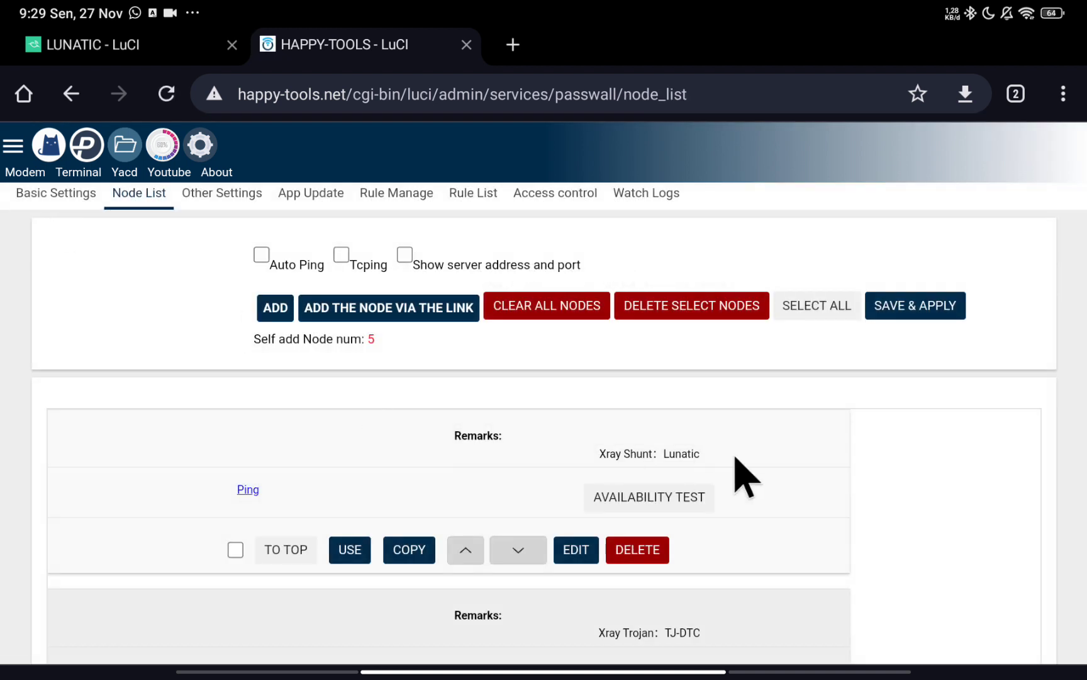
click(56, 201)
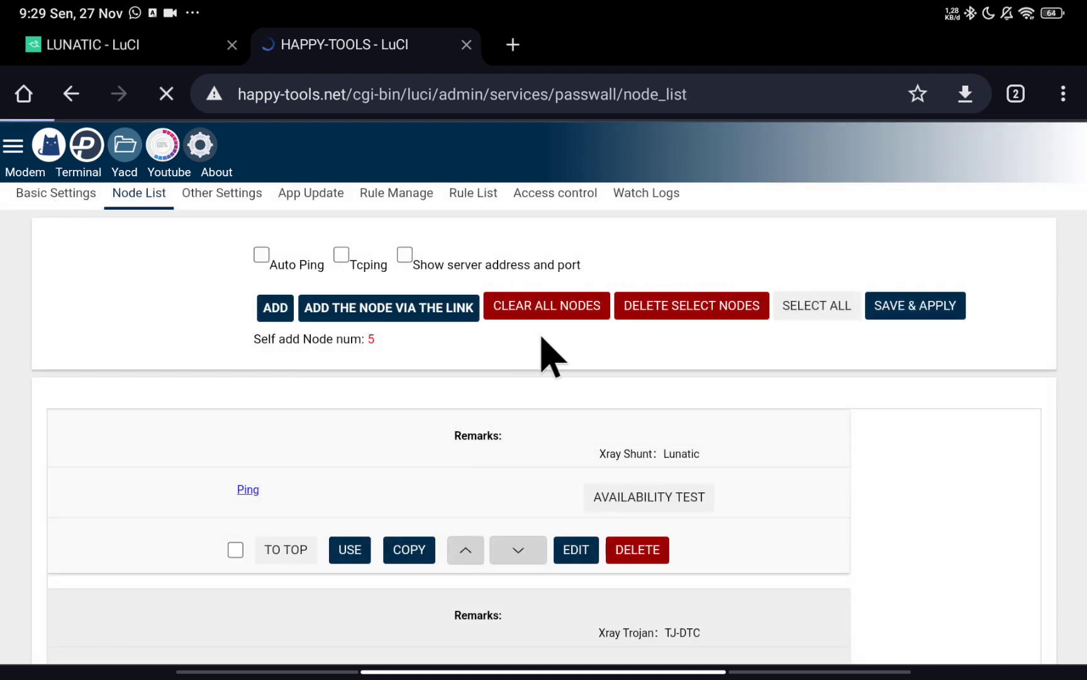
scroll(430, 471, down, 1)
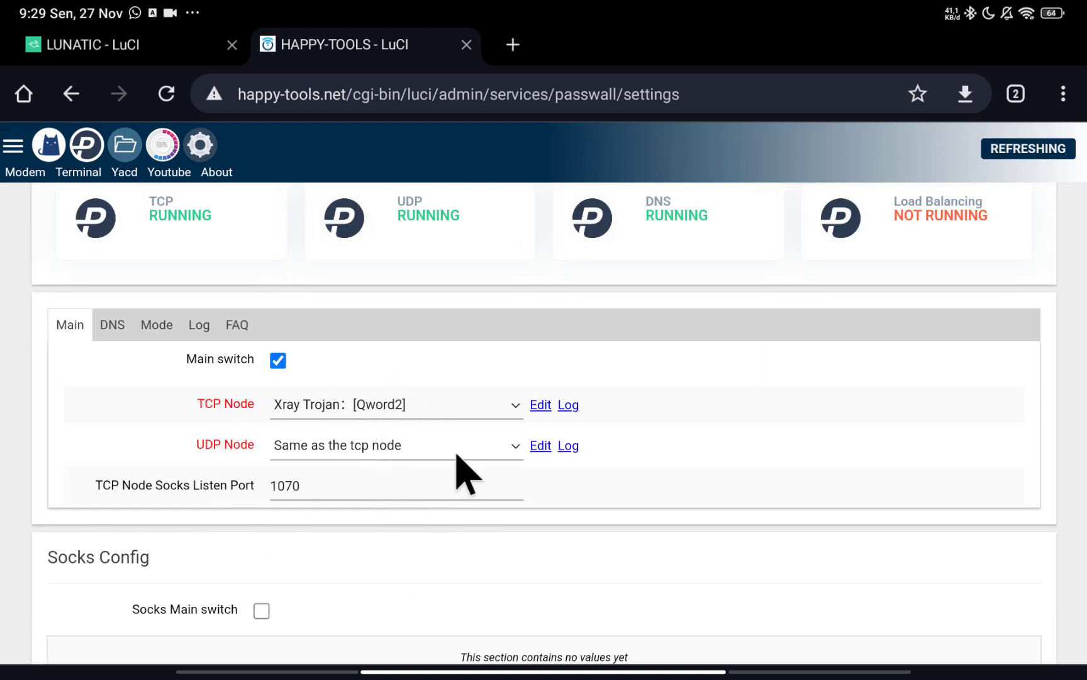
scroll(660, 468, down, 3)
scroll(657, 469, up, 4)
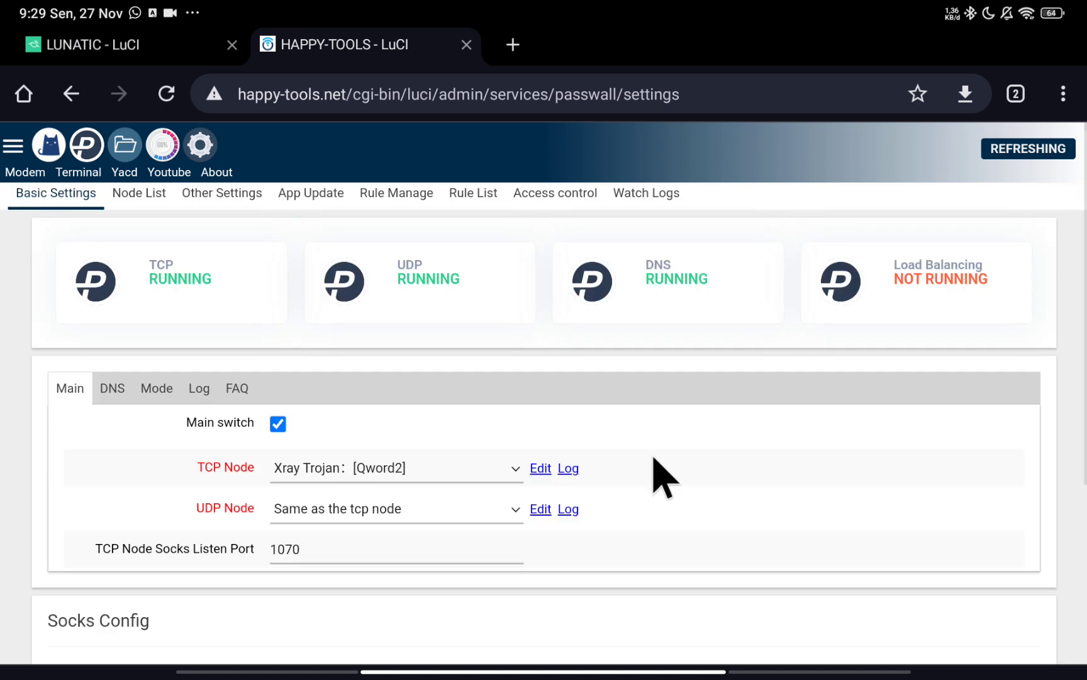
scroll(651, 468, down, 1)
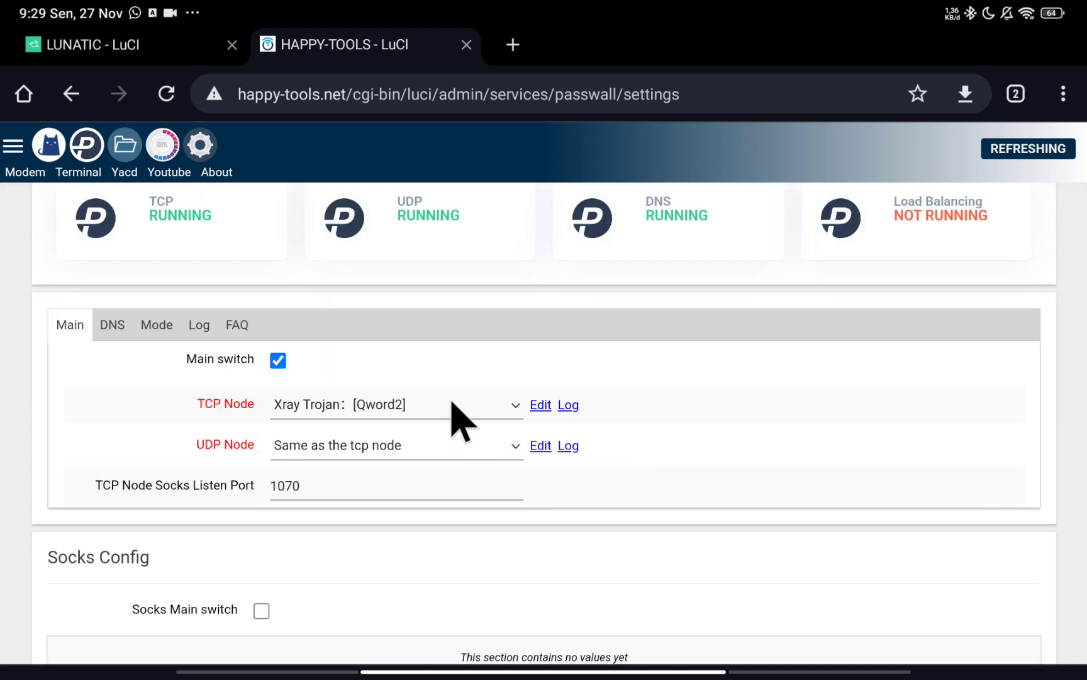
Switch TCP Node to Xray _shunt: [Lunatic] and look over its routing rules, including ADBLOCK.
click(452, 405)
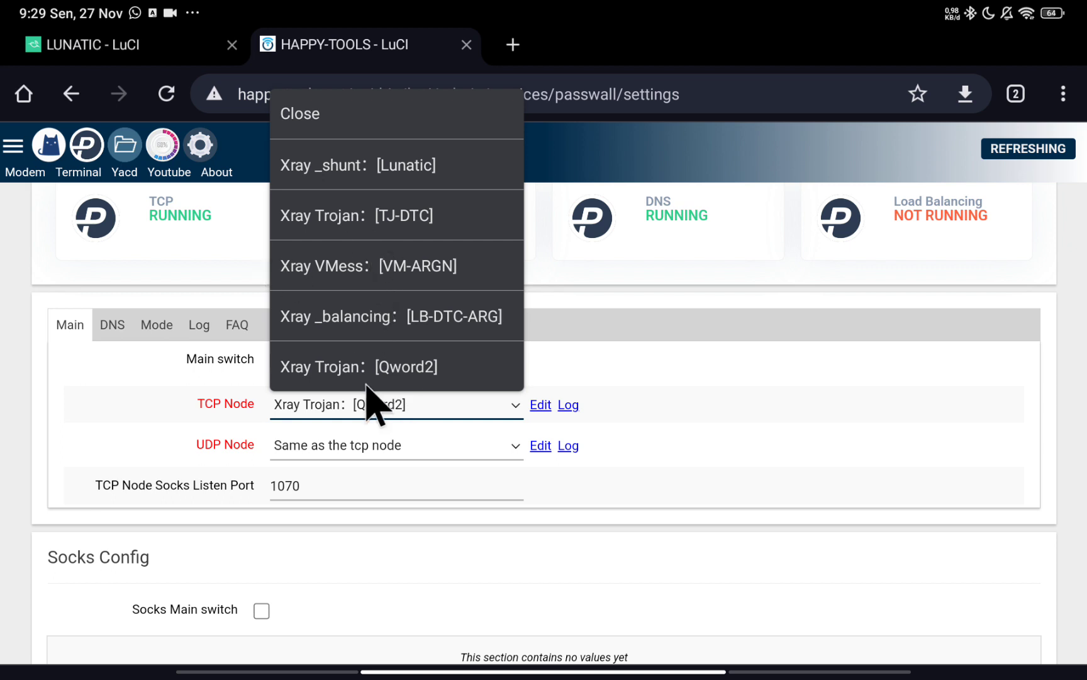
click(368, 167)
scroll(482, 450, down, 3)
scroll(479, 444, down, 5)
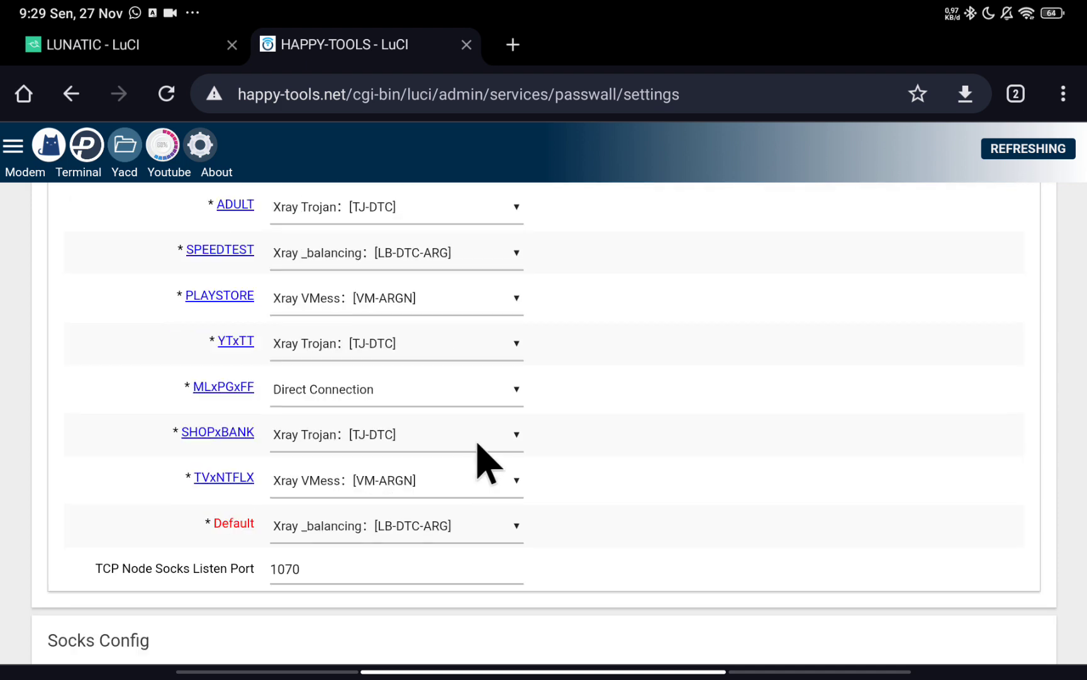
scroll(487, 462, up, 5)
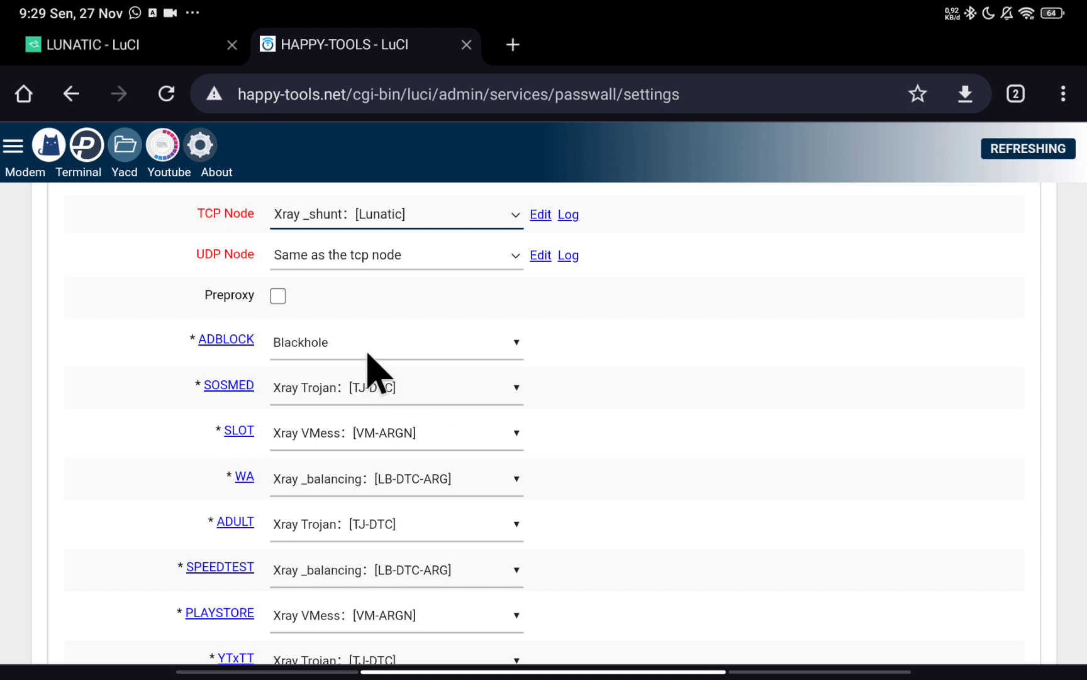
scroll(377, 371, up, 2)
scroll(371, 372, down, 2)
scroll(402, 423, down, 5)
scroll(407, 436, up, 3)
scroll(270, 402, up, 2)
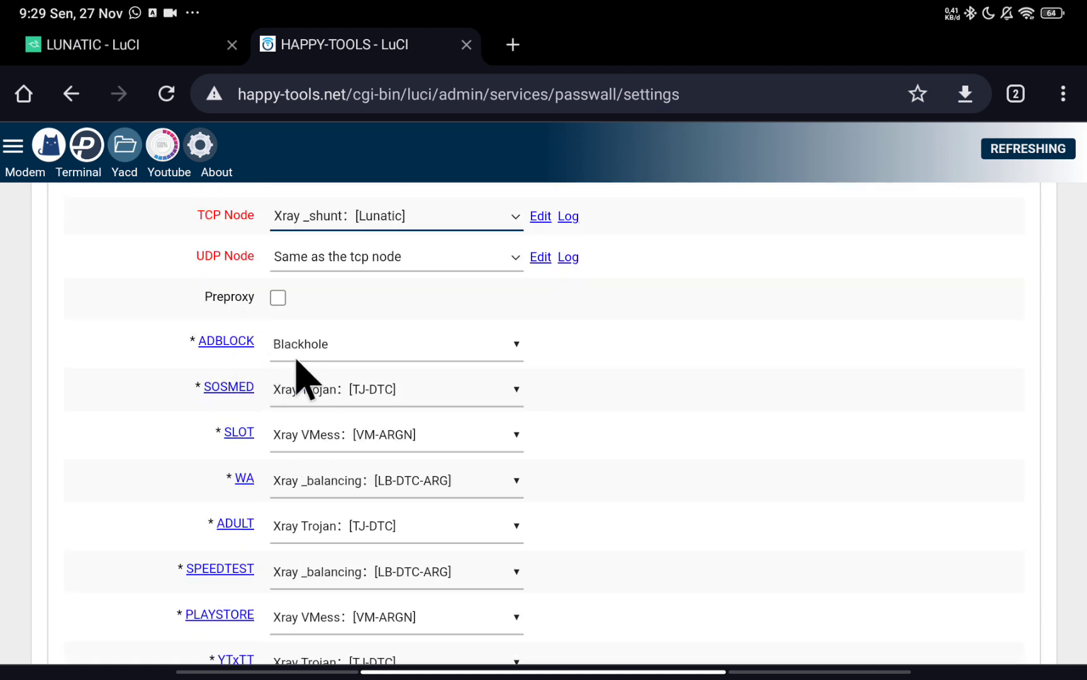
click(420, 347)
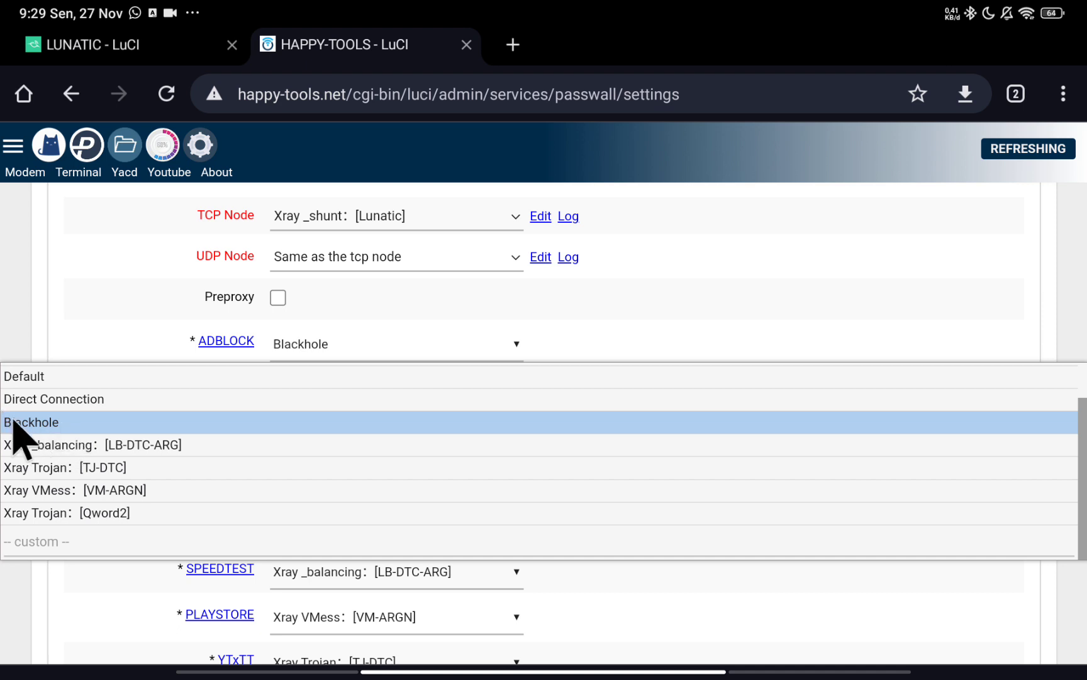
Keep ADBLOCK on Blackhole and MLxPGxFF on Direct Connection.
click(47, 427)
scroll(370, 503, down, 3)
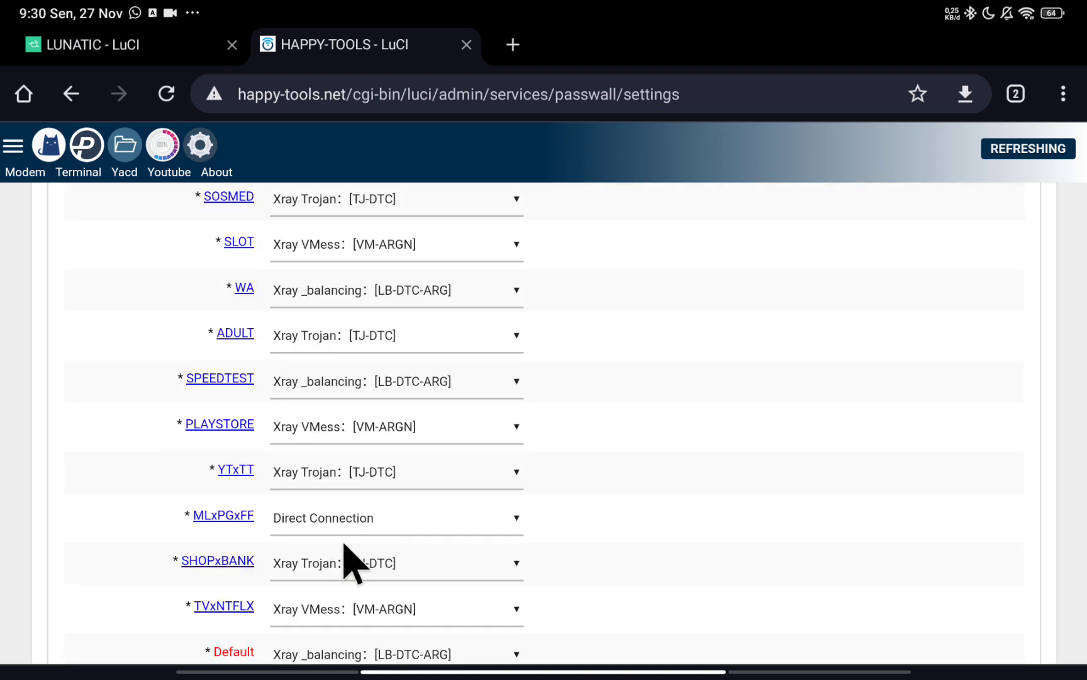
click(343, 522)
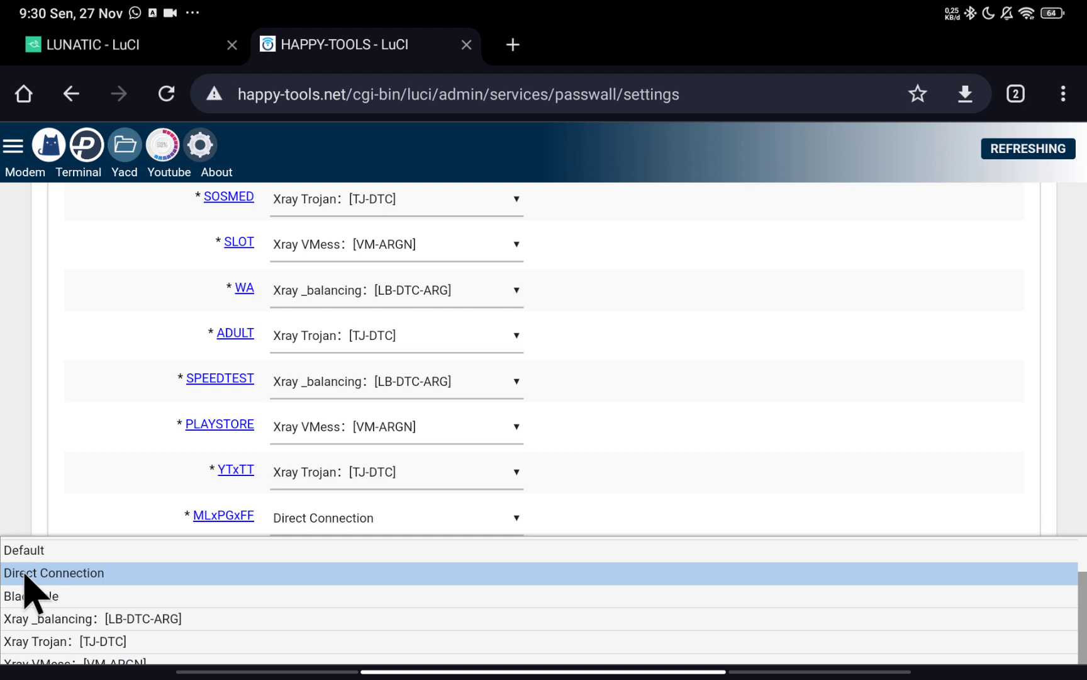
click(373, 518)
scroll(440, 548, down, 1)
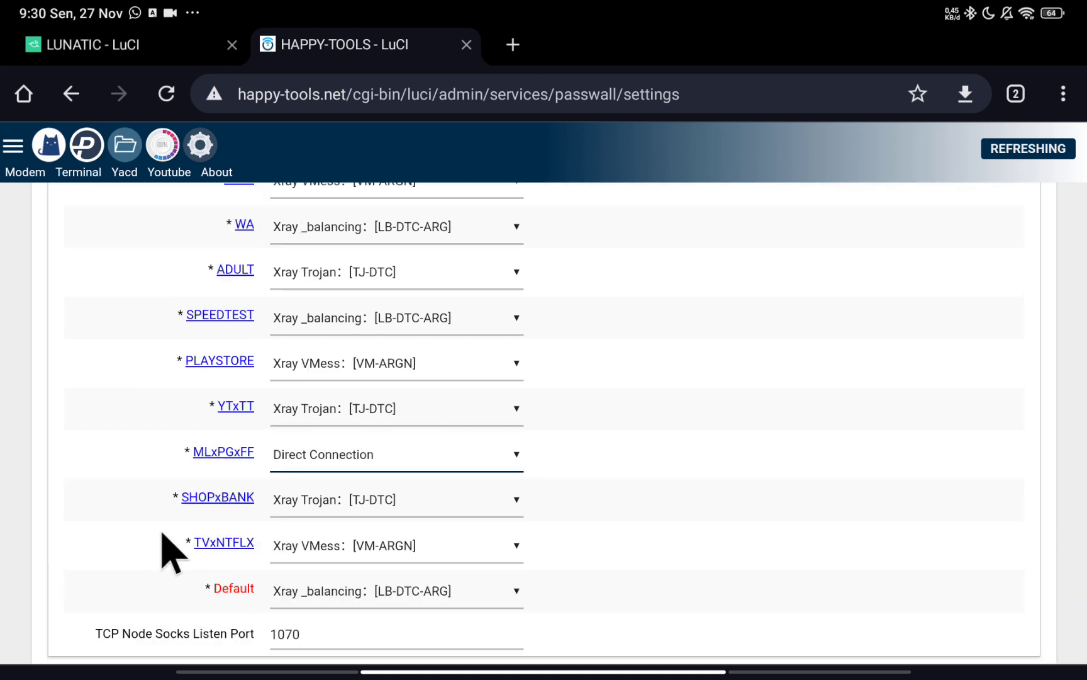
scroll(381, 498, up, 3)
Route SOSMED through Xray Trojan: [Qword2] and SLOT through Xray _balancing: [LB-DTC-ARG].
click(412, 324)
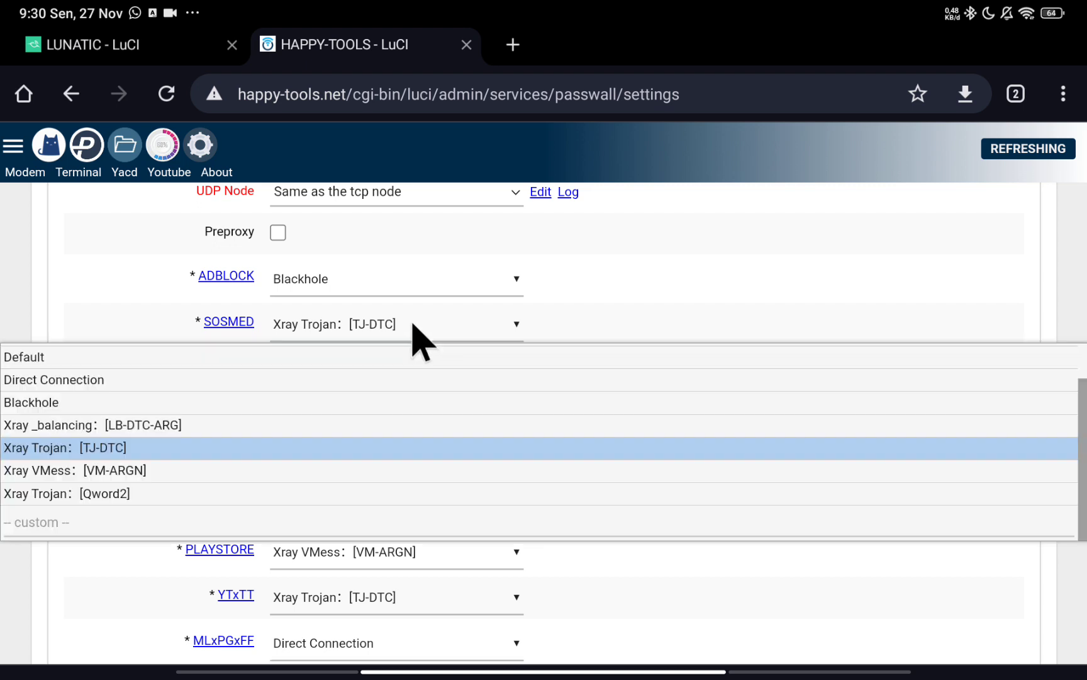
click(132, 493)
click(384, 373)
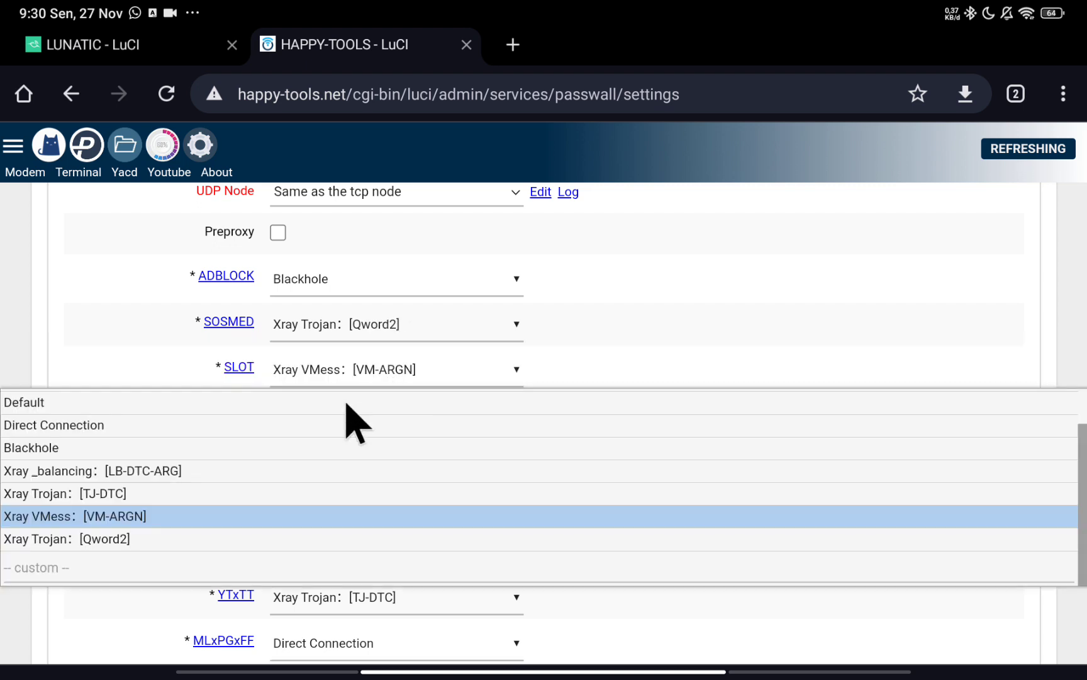
click(140, 472)
scroll(388, 485, down, 7)
scroll(400, 485, up, 2)
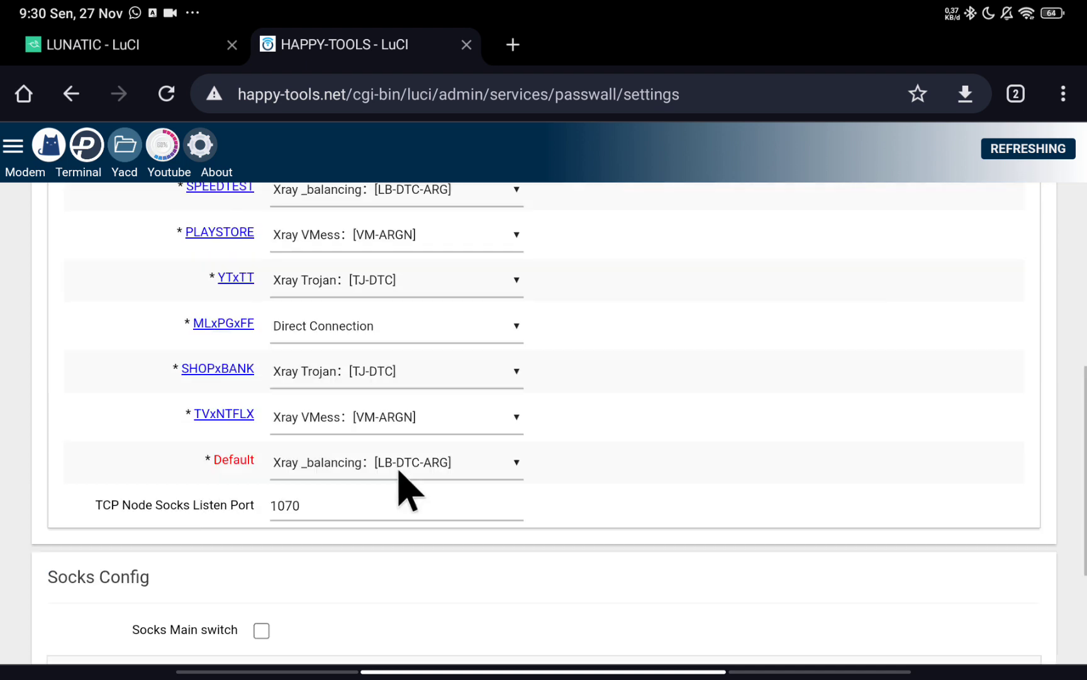
Set the Default rule to Xray Trojan: [TJ-DTC] and review the shunt settings.
click(398, 470)
click(334, 463)
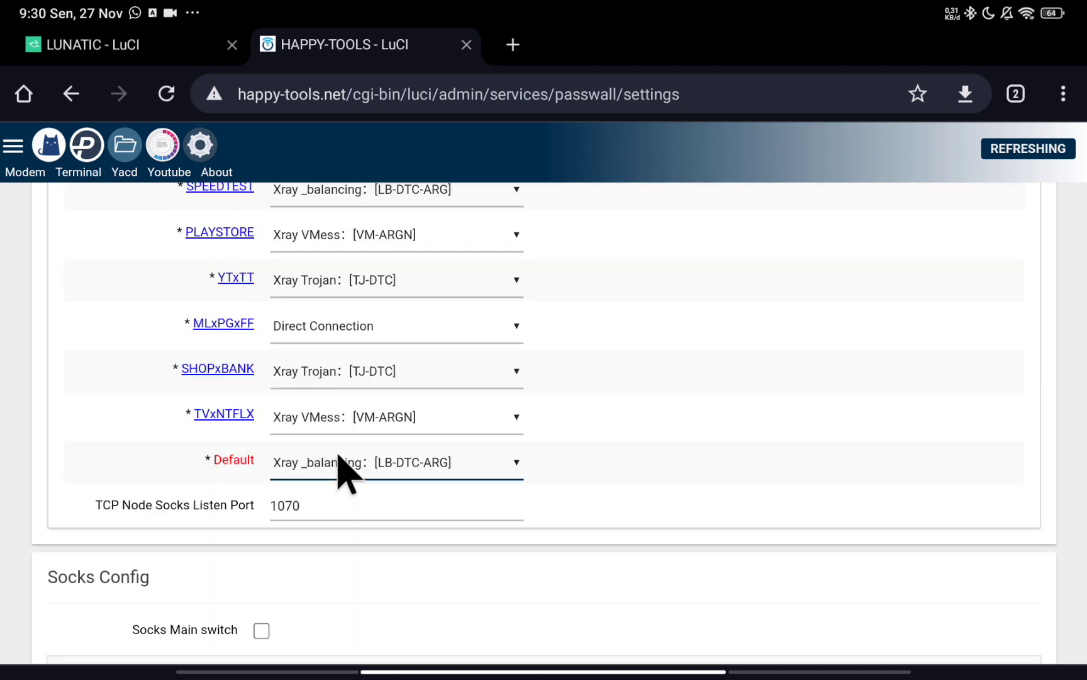
click(359, 471)
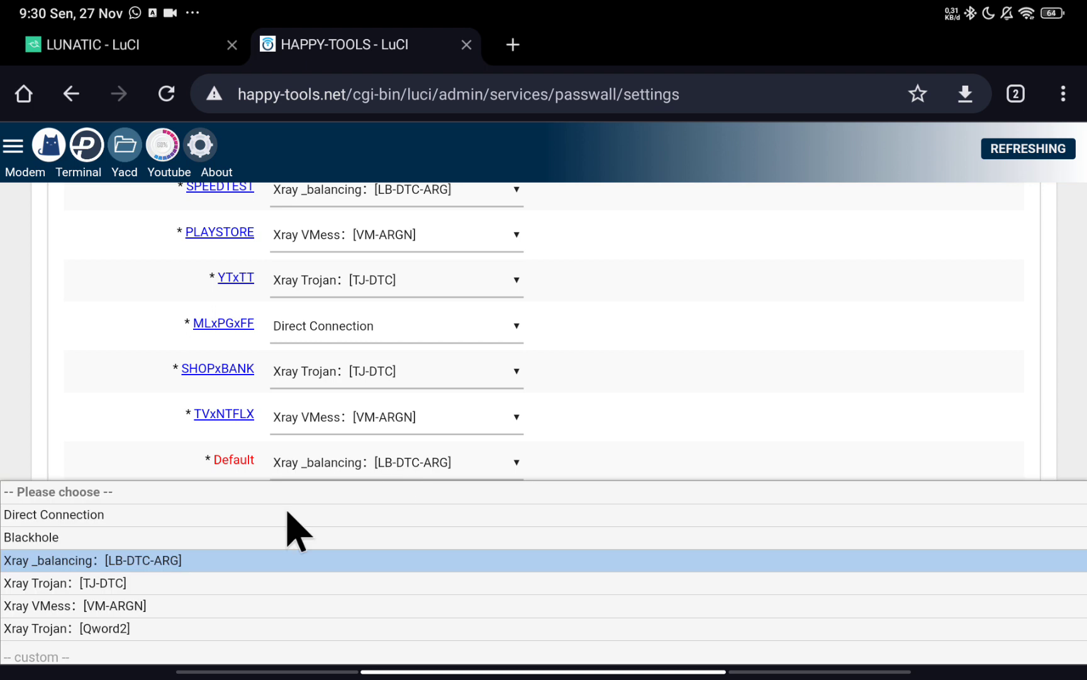
click(121, 588)
scroll(859, 461, down, 3)
scroll(381, 478, up, 7)
scroll(377, 485, up, 6)
scroll(546, 461, down, 13)
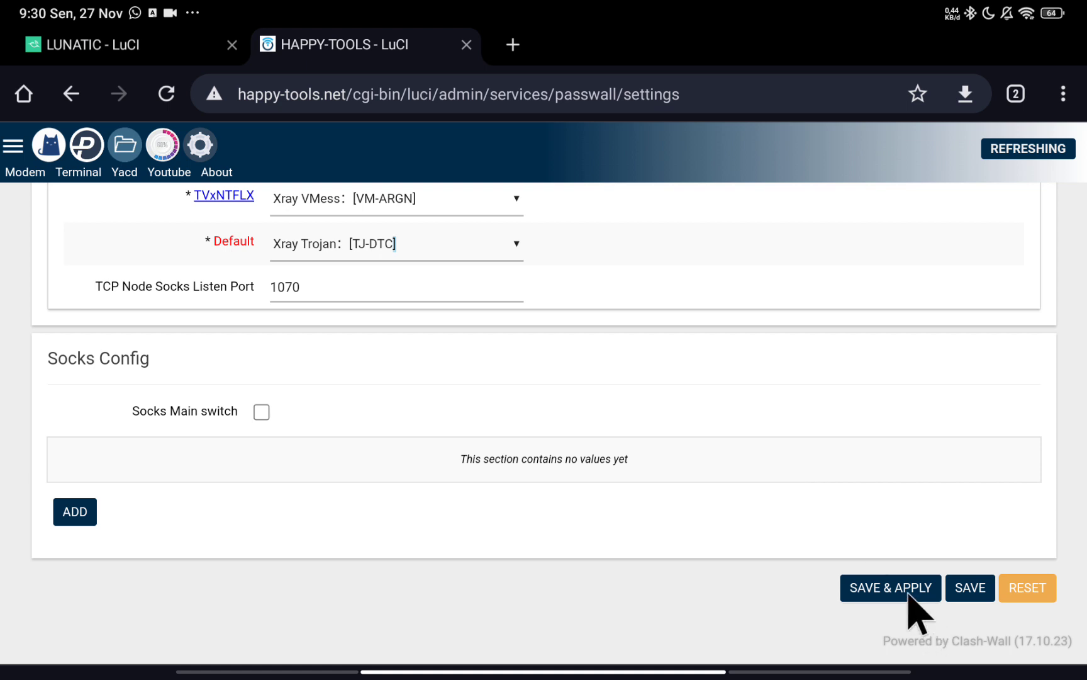
scroll(340, 417, up, 6)
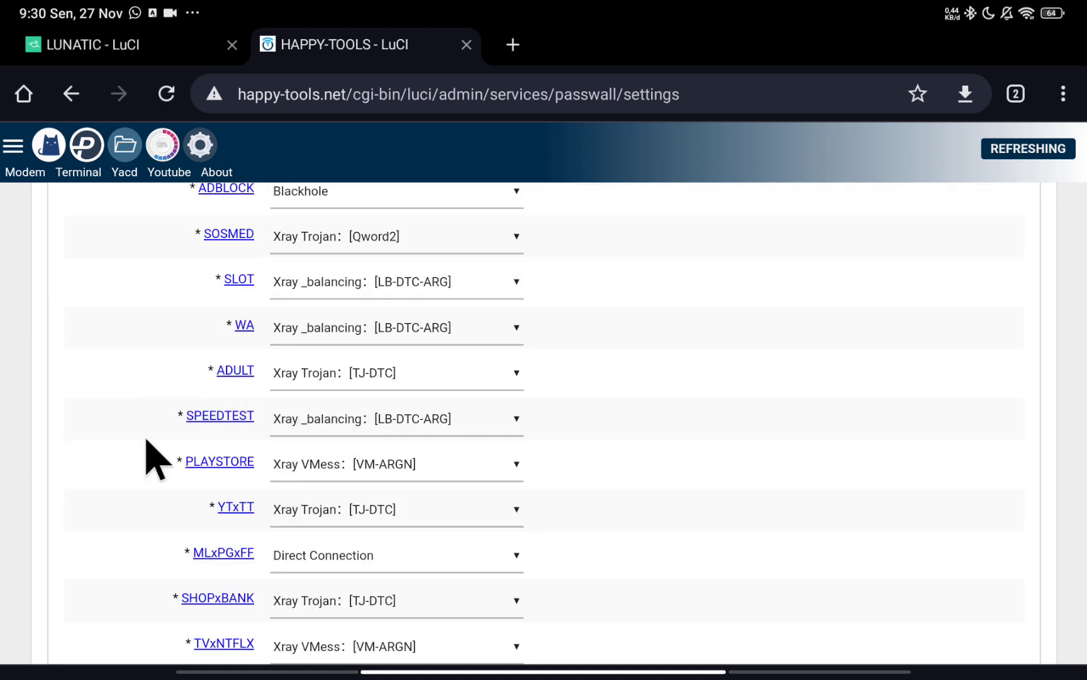
scroll(247, 434, up, 5)
scroll(264, 478, up, 2)
scroll(247, 507, down, 7)
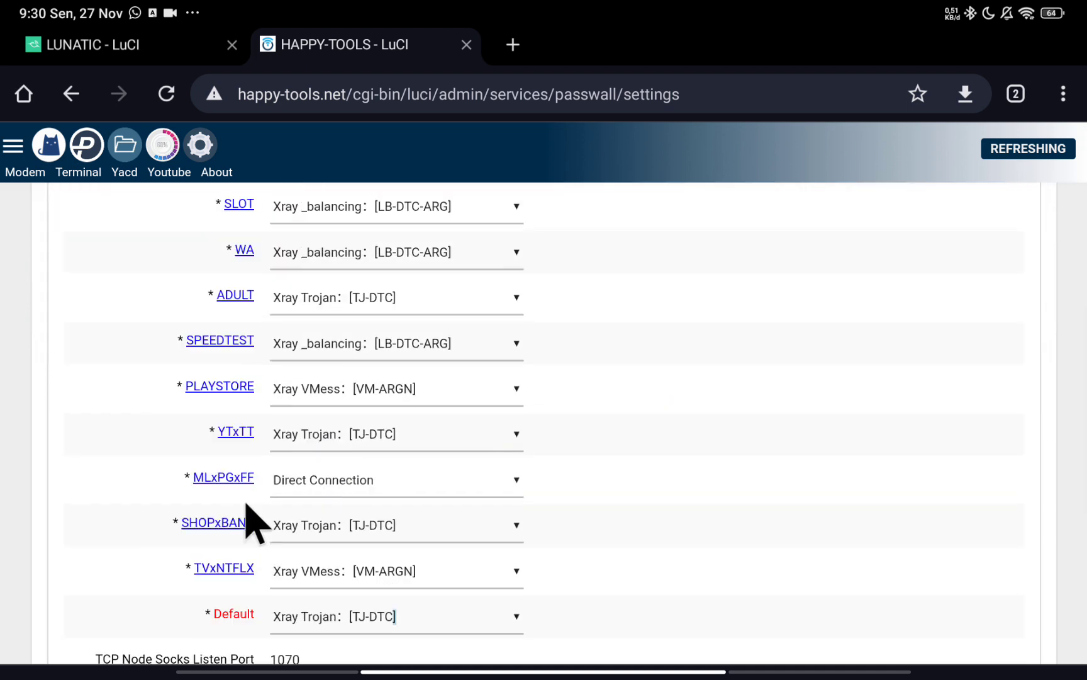
scroll(255, 522, up, 7)
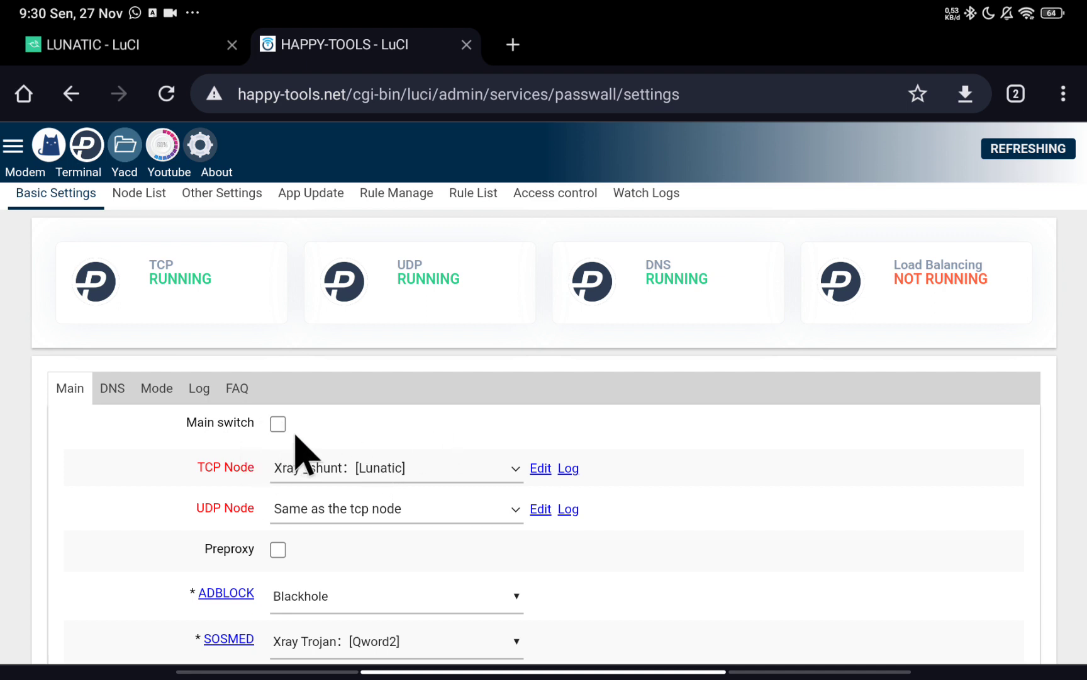
Set the TCP node to Close, save and apply, then open the TinyFM file manager.
click(336, 467)
click(347, 178)
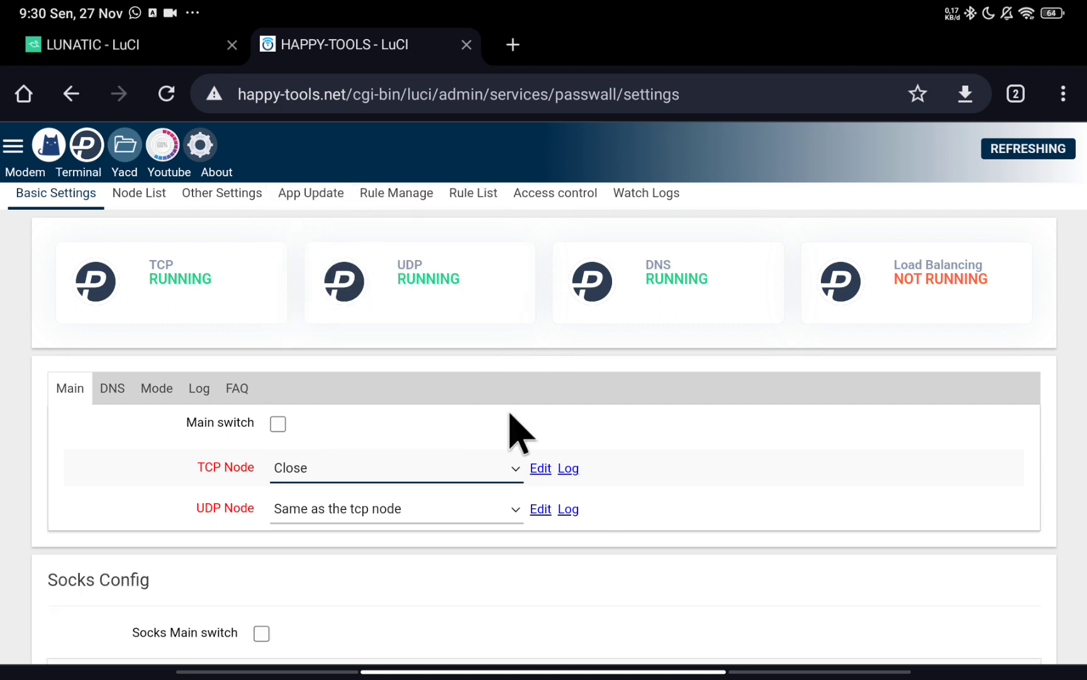
scroll(412, 286, down, 3)
click(876, 592)
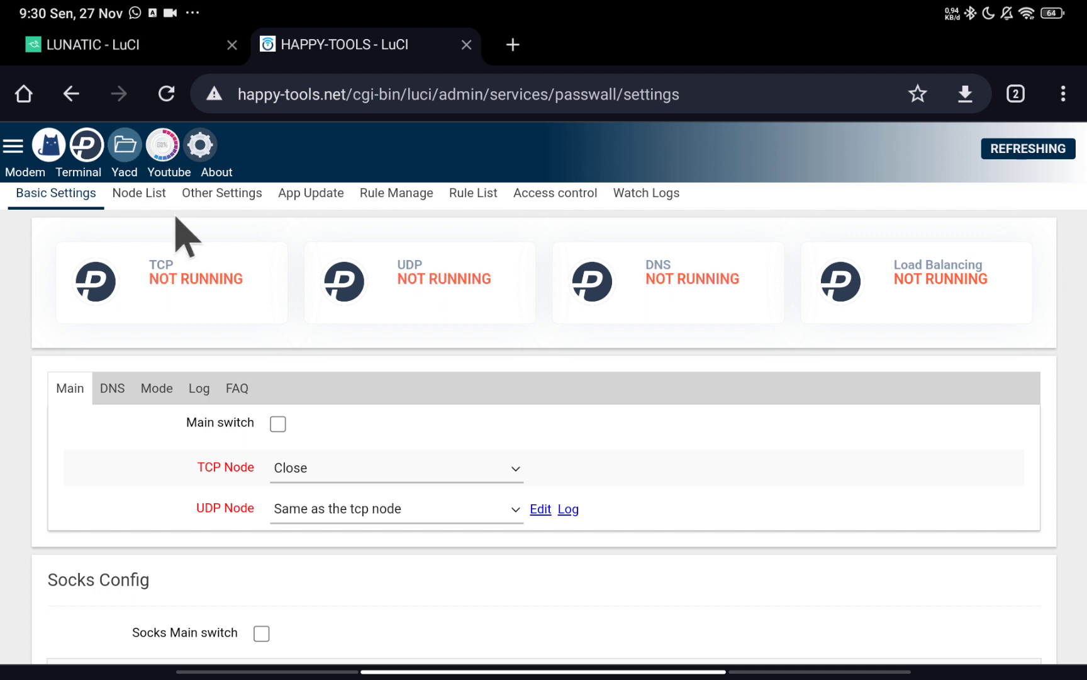
click(125, 148)
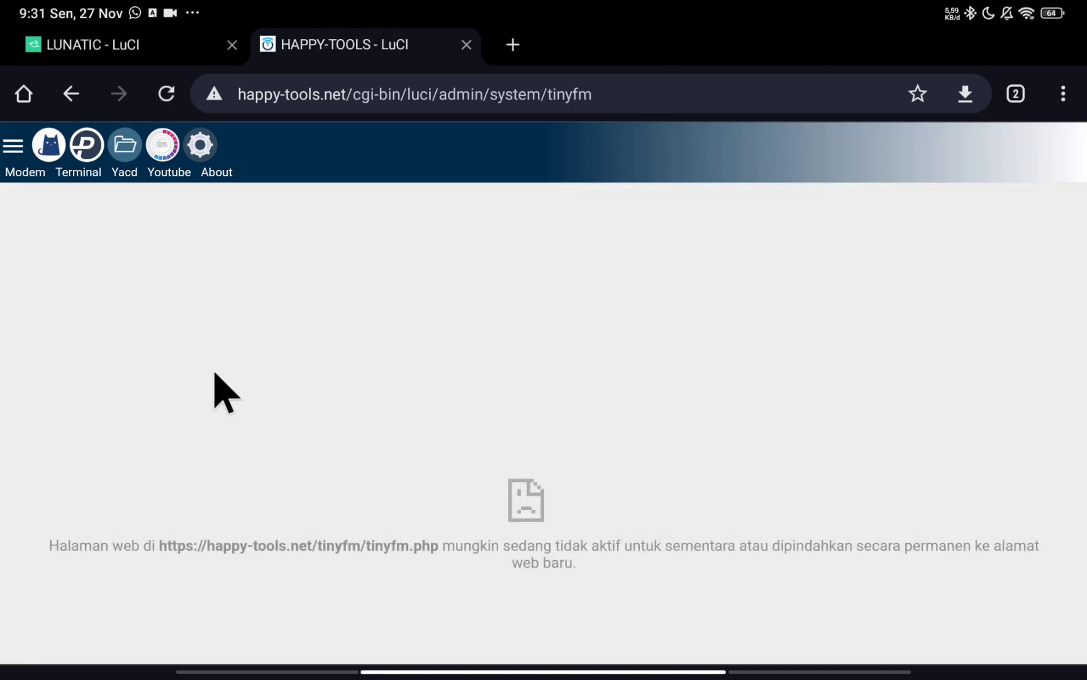
Retry the file manager page, then go to the router admin at 192.168.1.1.
click(129, 163)
click(121, 147)
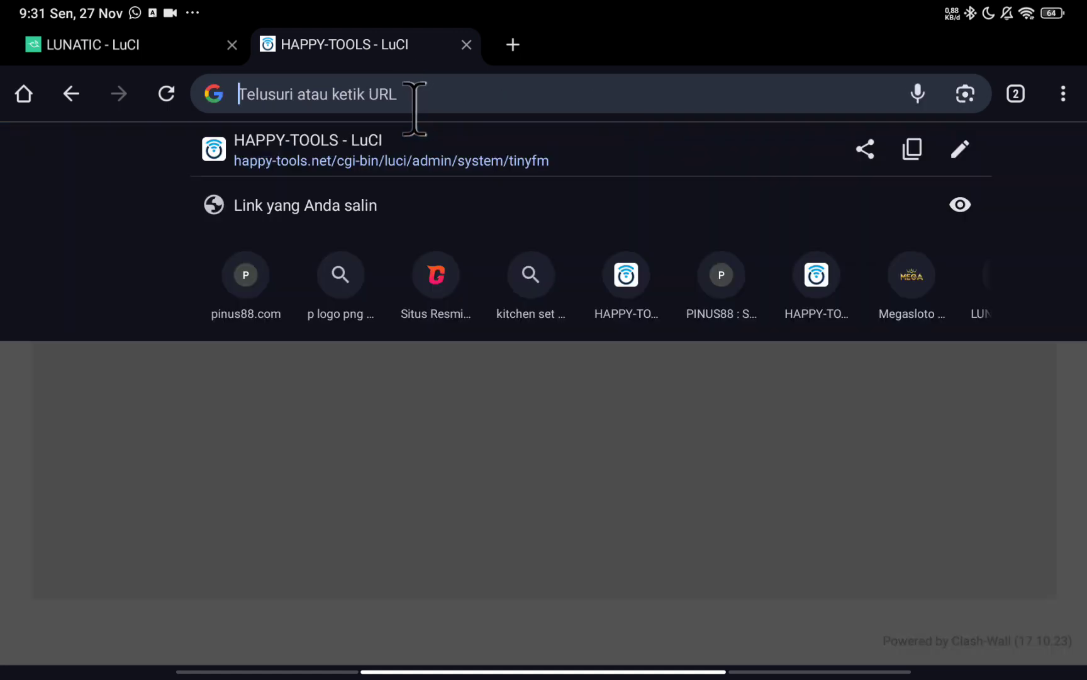
click(415, 100)
text(1)
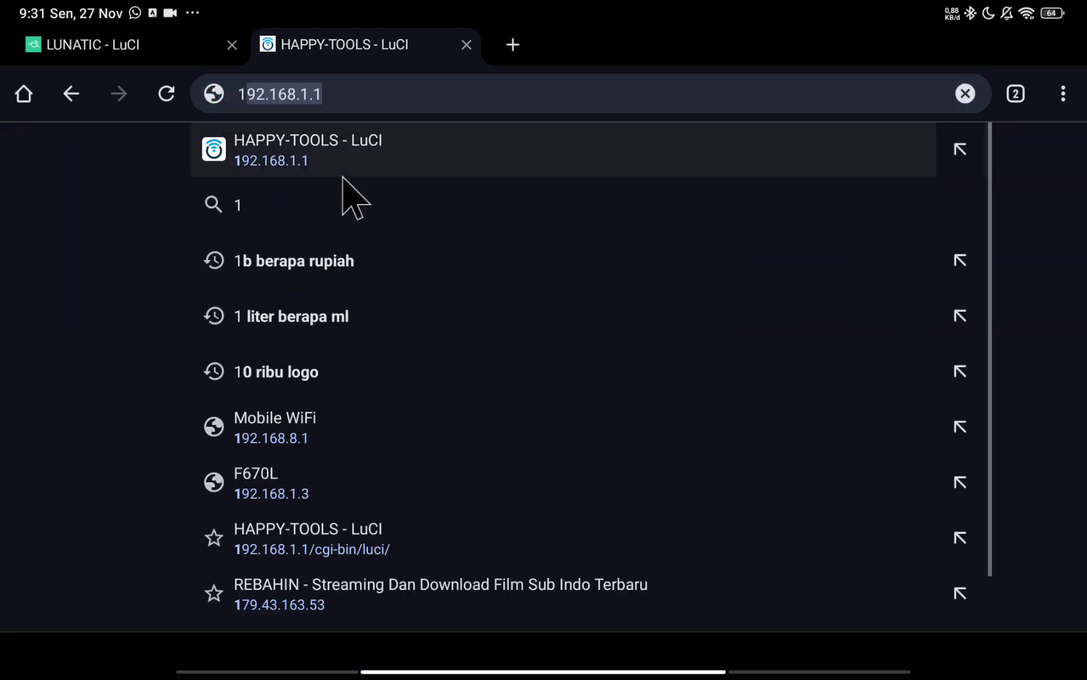
click(310, 151)
Enter the router password and submit the login form.
click(541, 388)
click(906, 405)
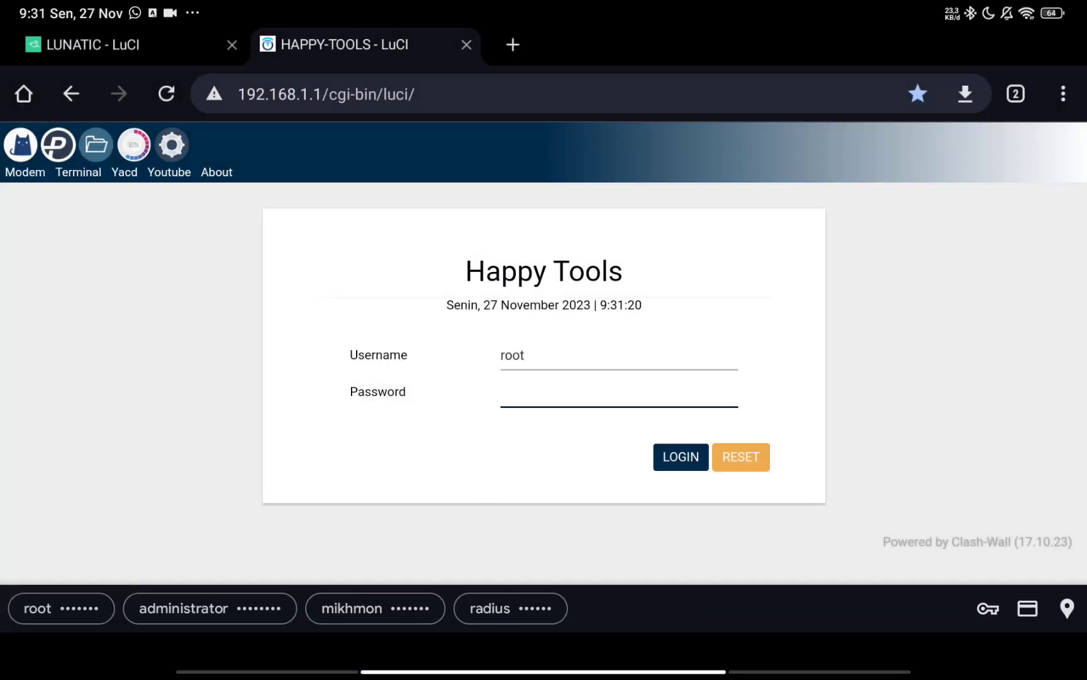
text(i)
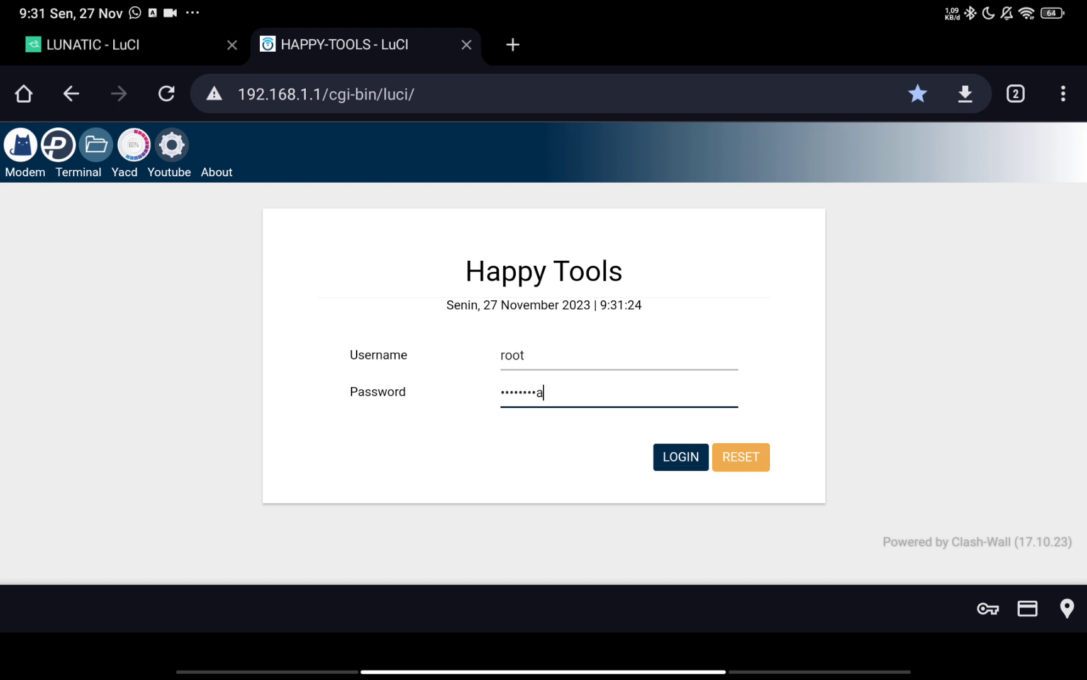
key(Return)
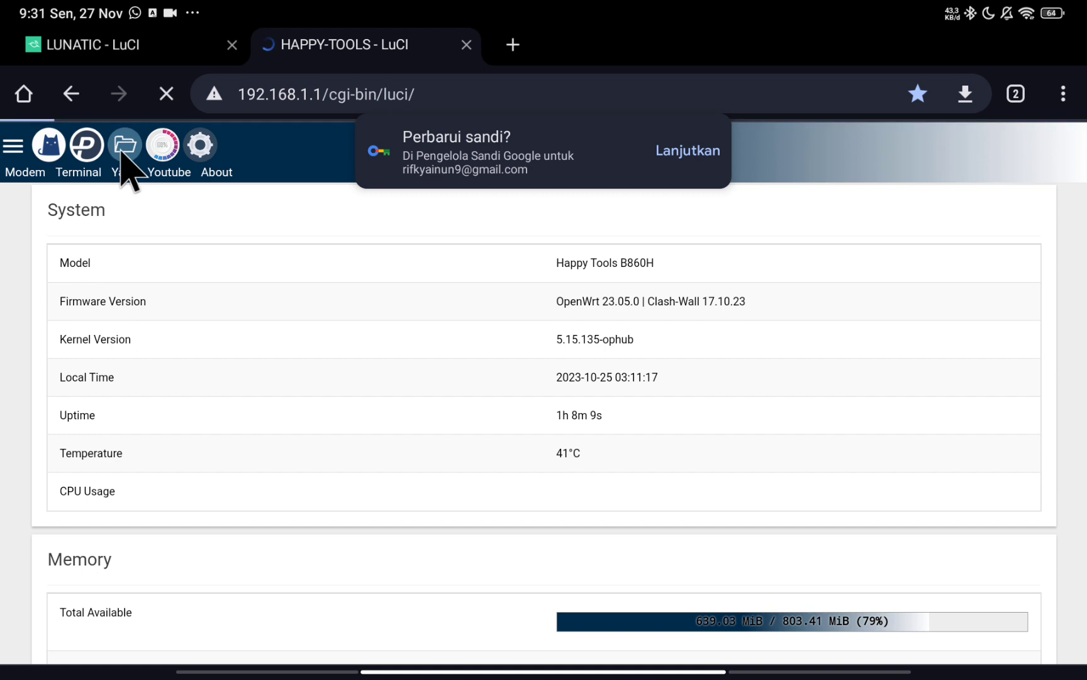
Open the file manager and browse into the etc/config folder.
click(121, 149)
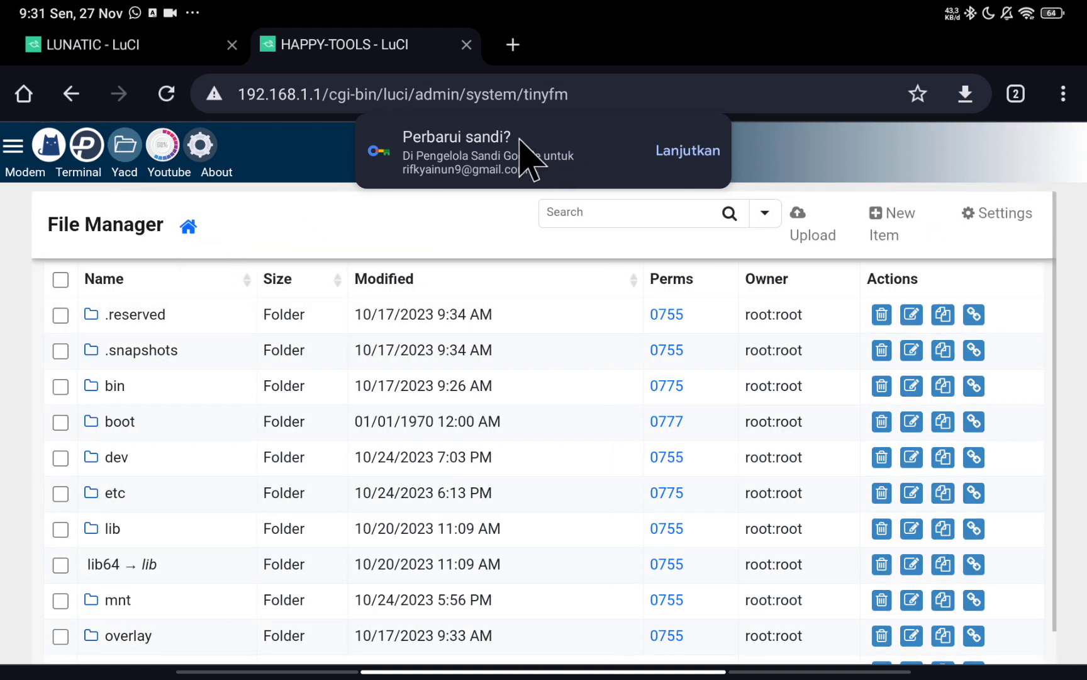
drag(553, 153, 667, 201)
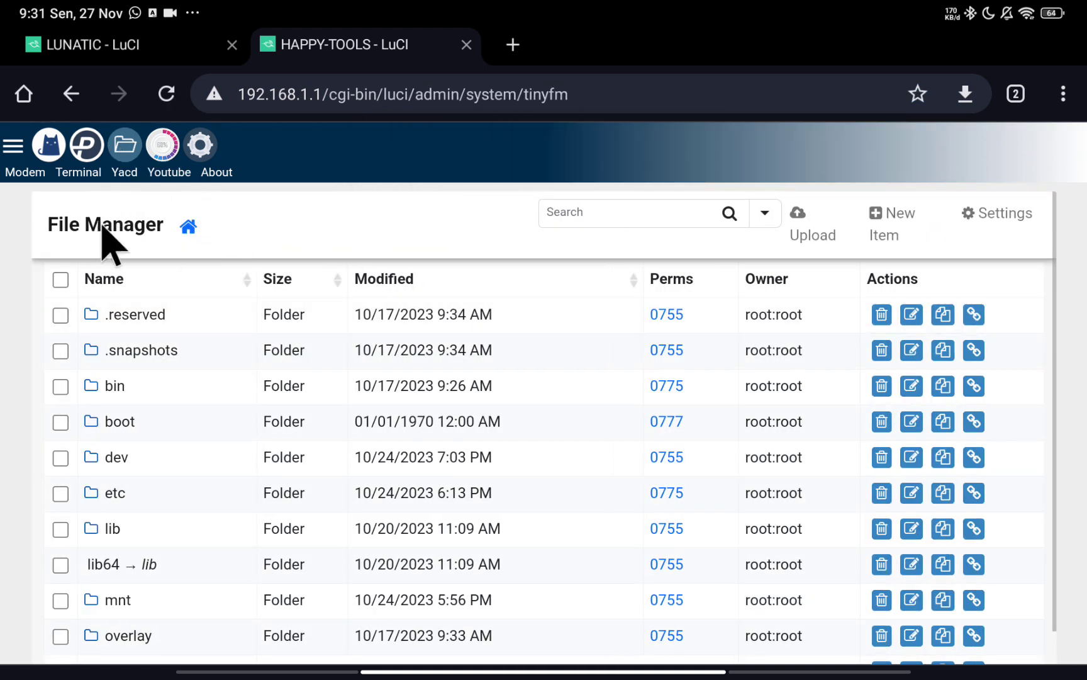
click(113, 493)
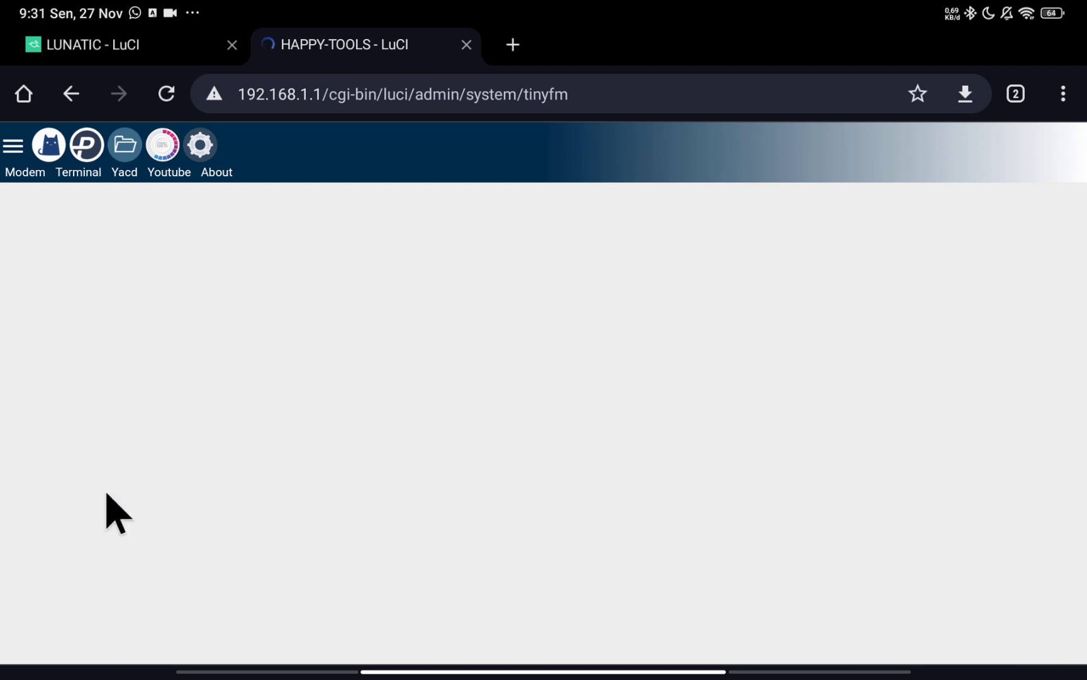
click(124, 457)
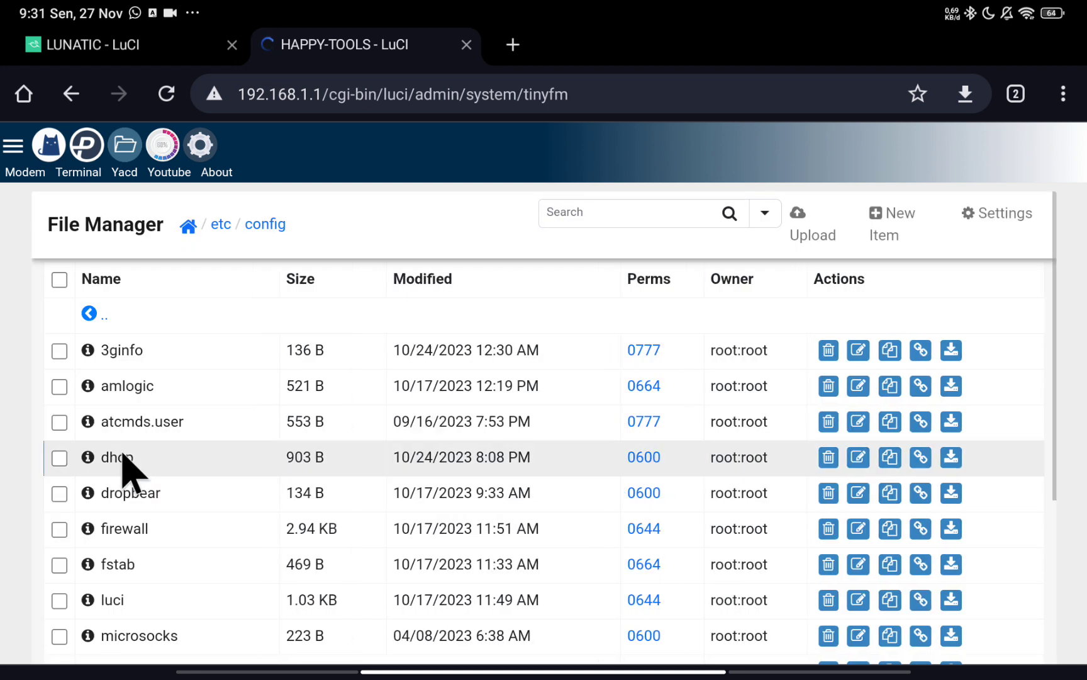
scroll(123, 472, down, 2)
scroll(129, 484, down, 4)
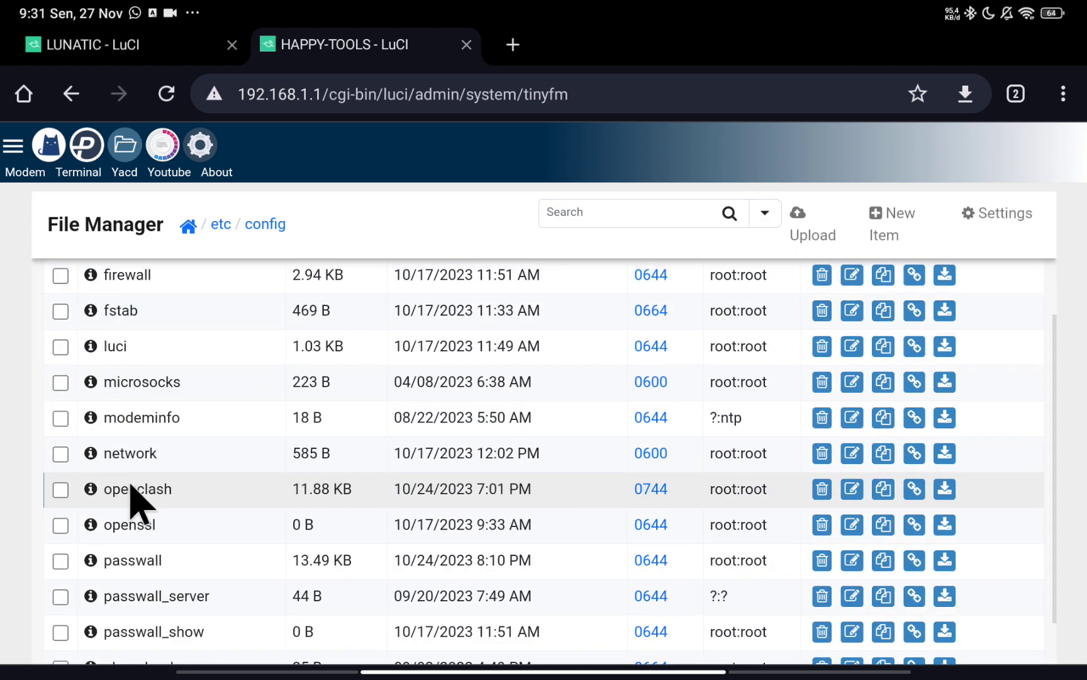
scroll(151, 485, down, 1)
scroll(168, 481, down, 2)
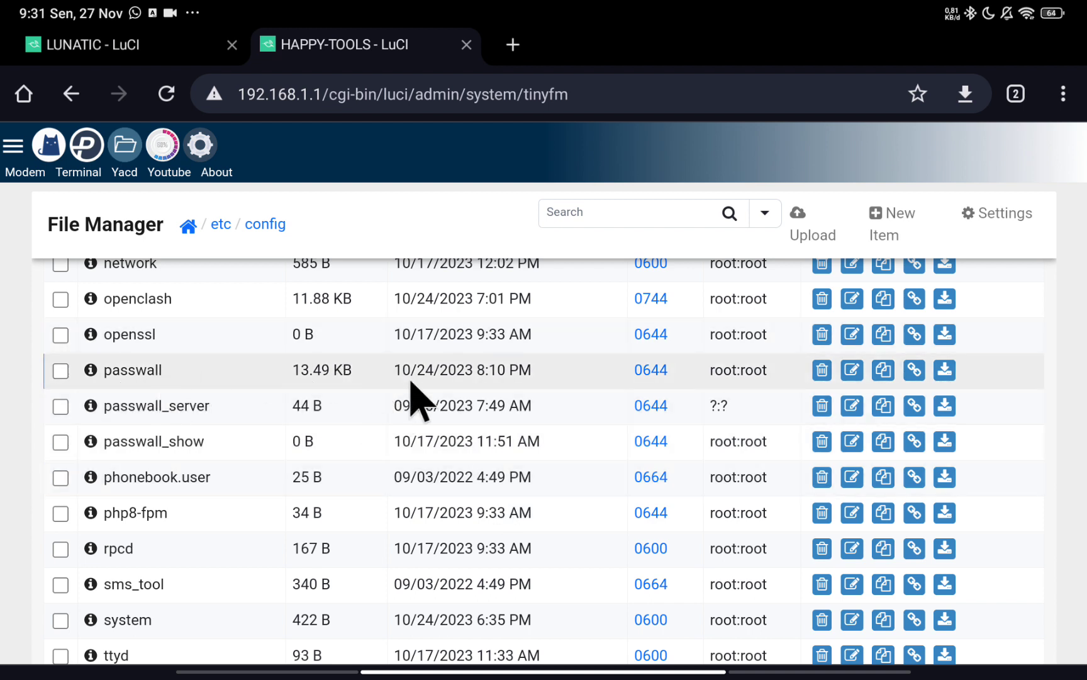
Cancel the passwall download, delete the old passwall file, and open the upload page.
click(944, 373)
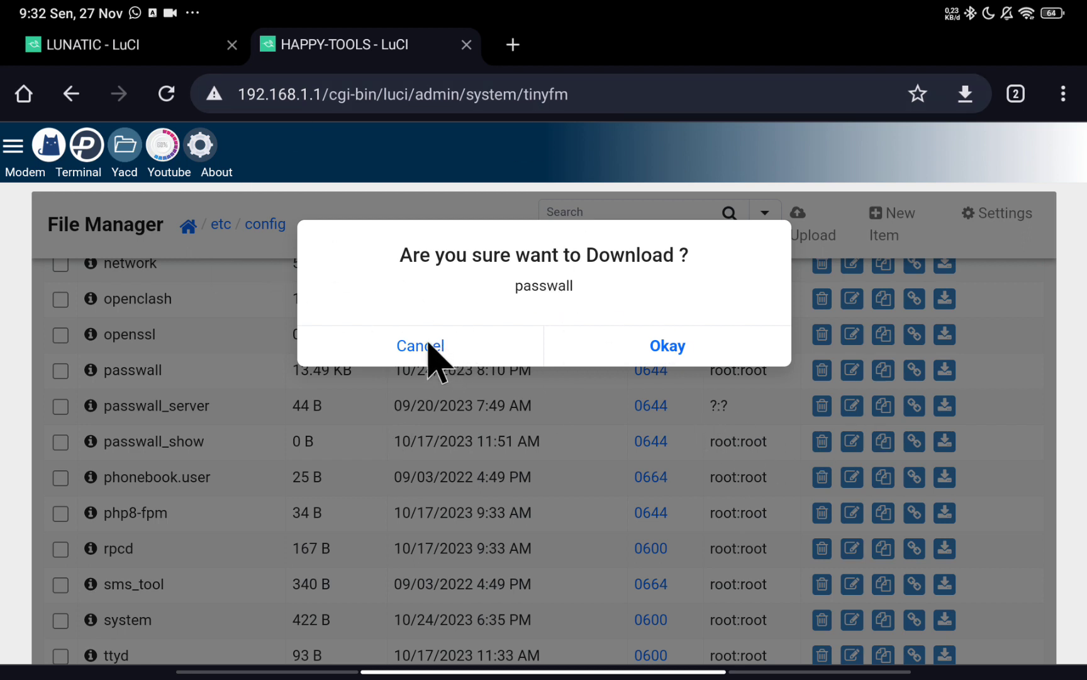
click(434, 348)
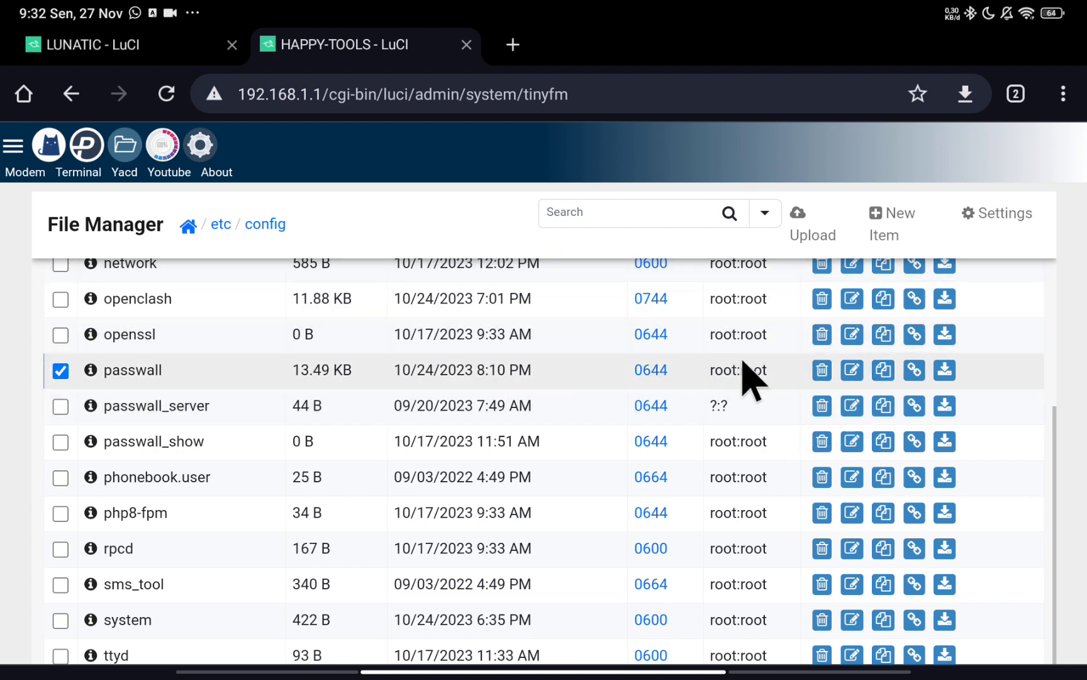
click(823, 372)
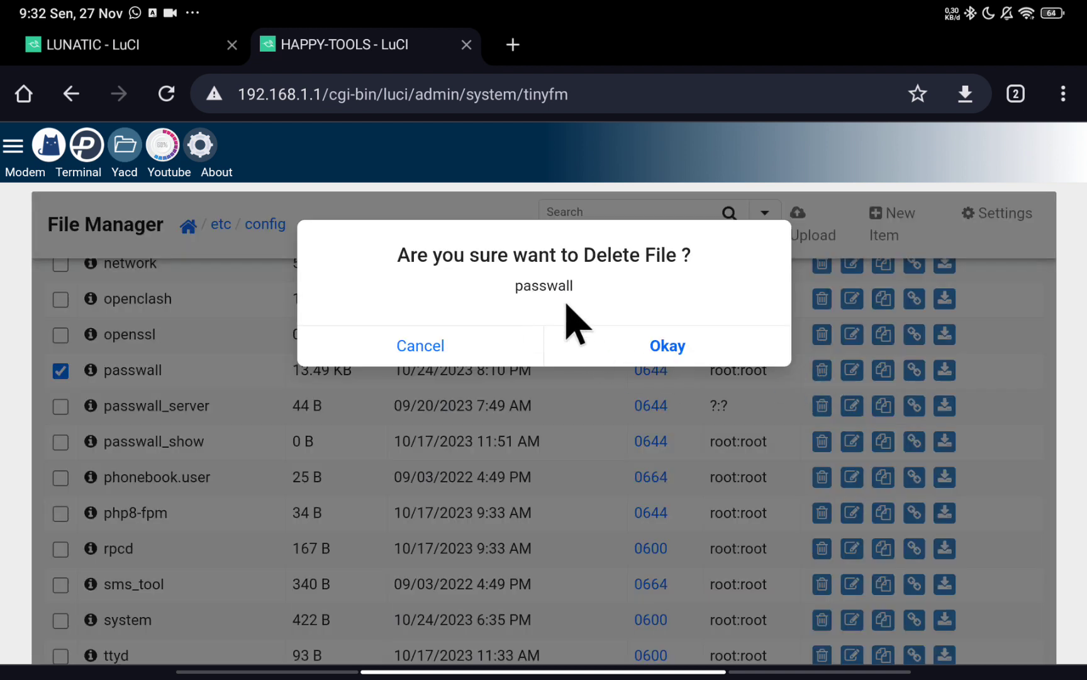
click(654, 345)
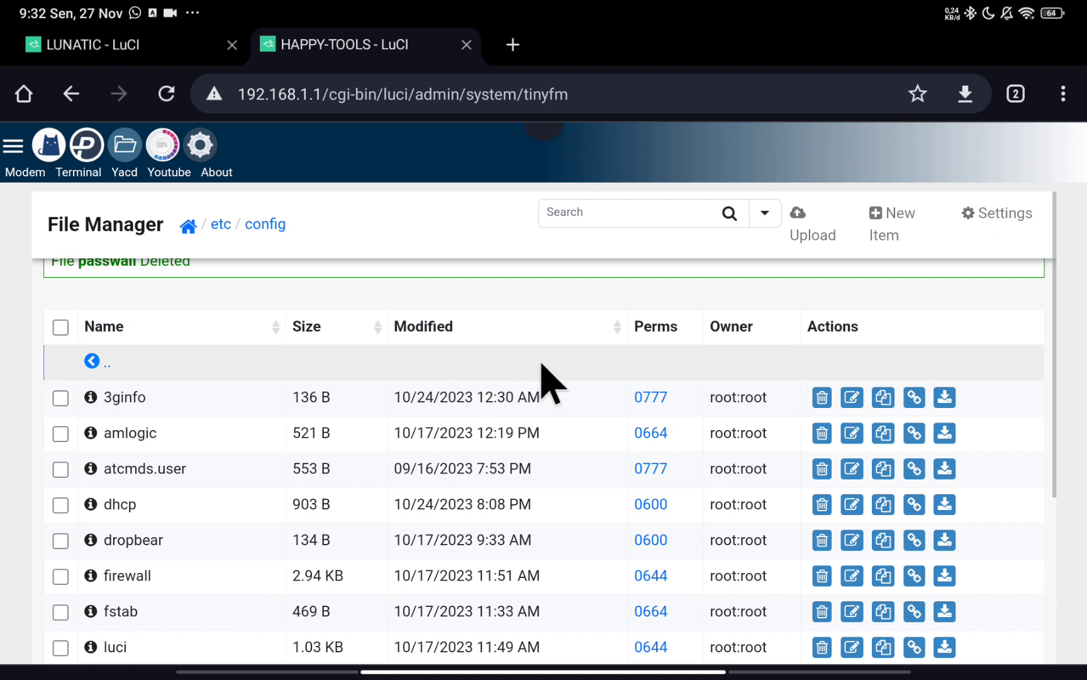
click(812, 236)
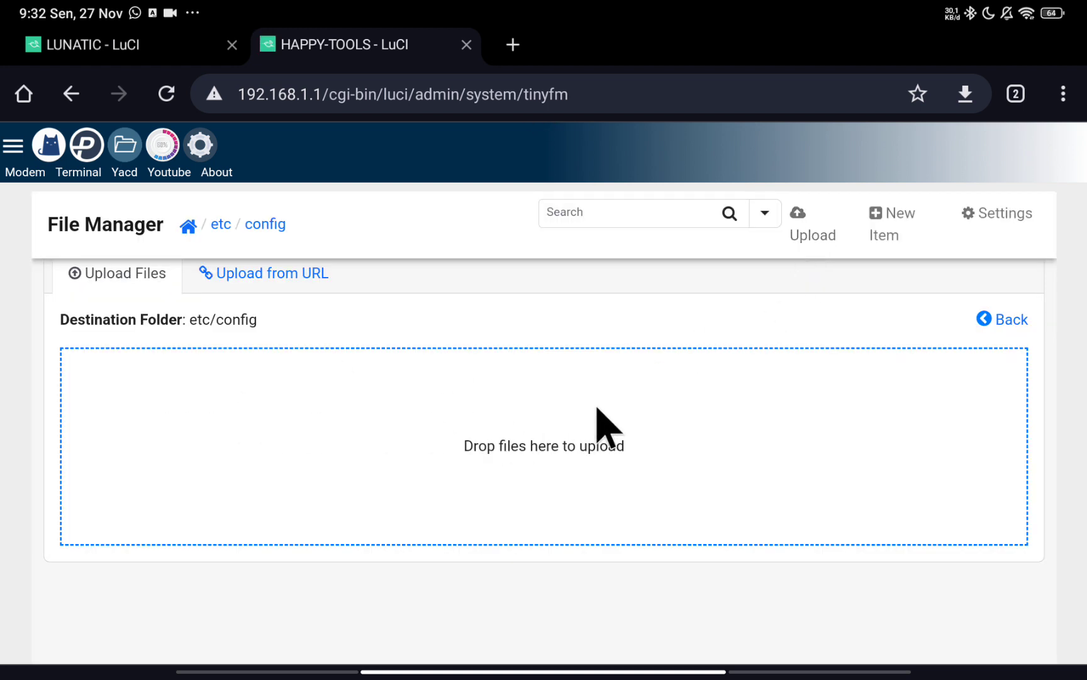
Pick Media as upload source and browse to Redmi Pad SE › Openwrt › Config Passwall › simple.
click(624, 442)
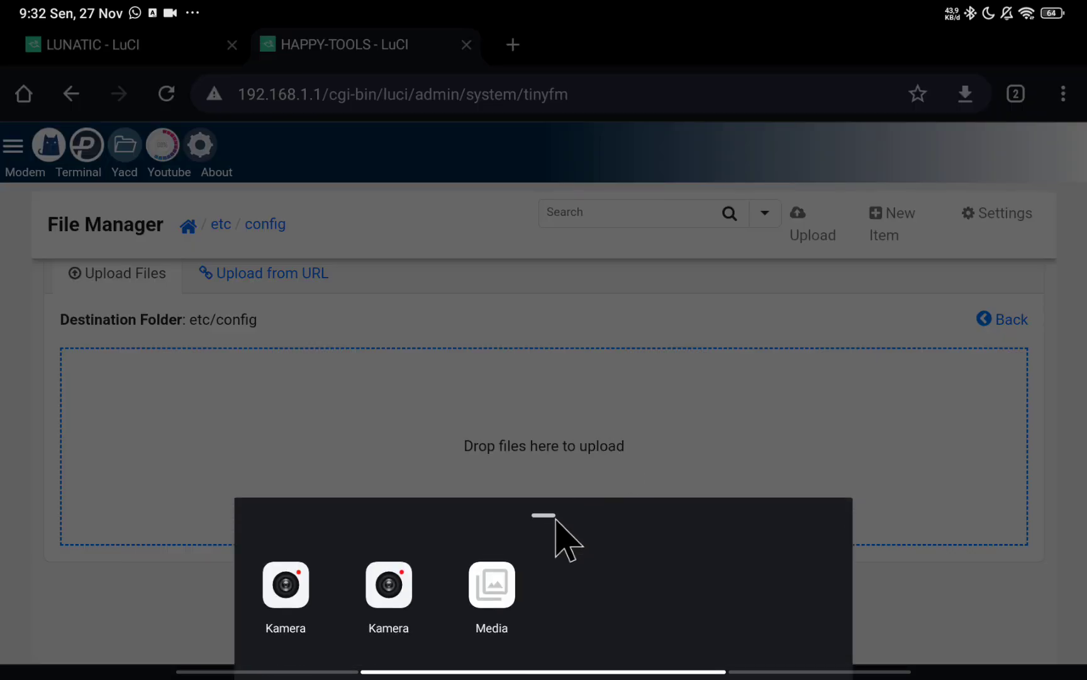
click(482, 584)
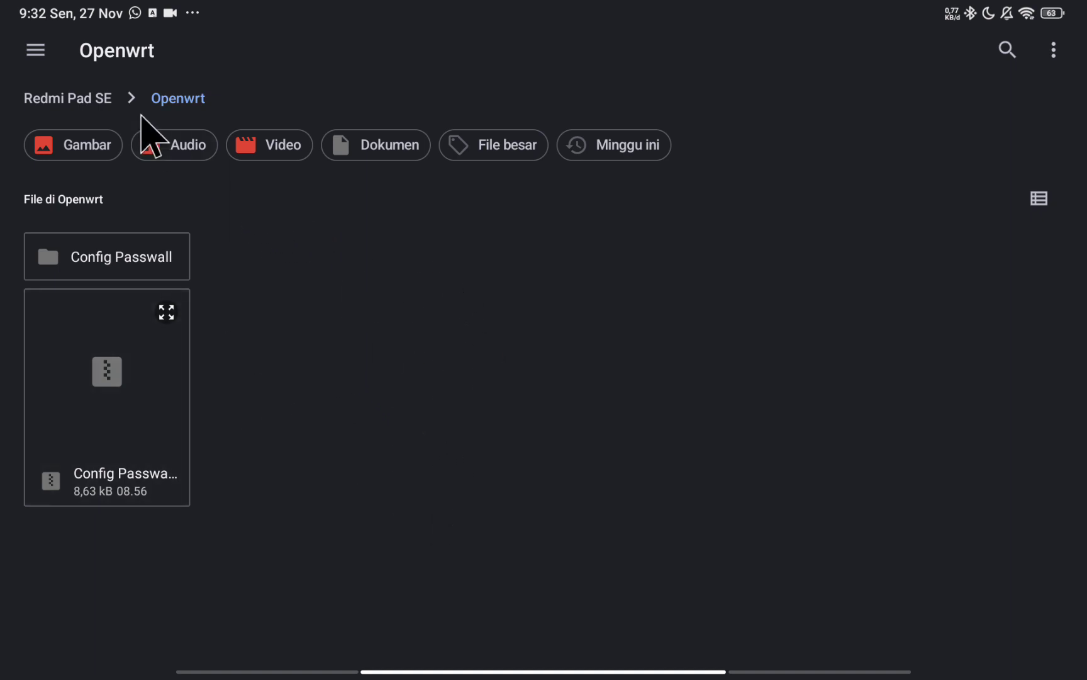
click(82, 101)
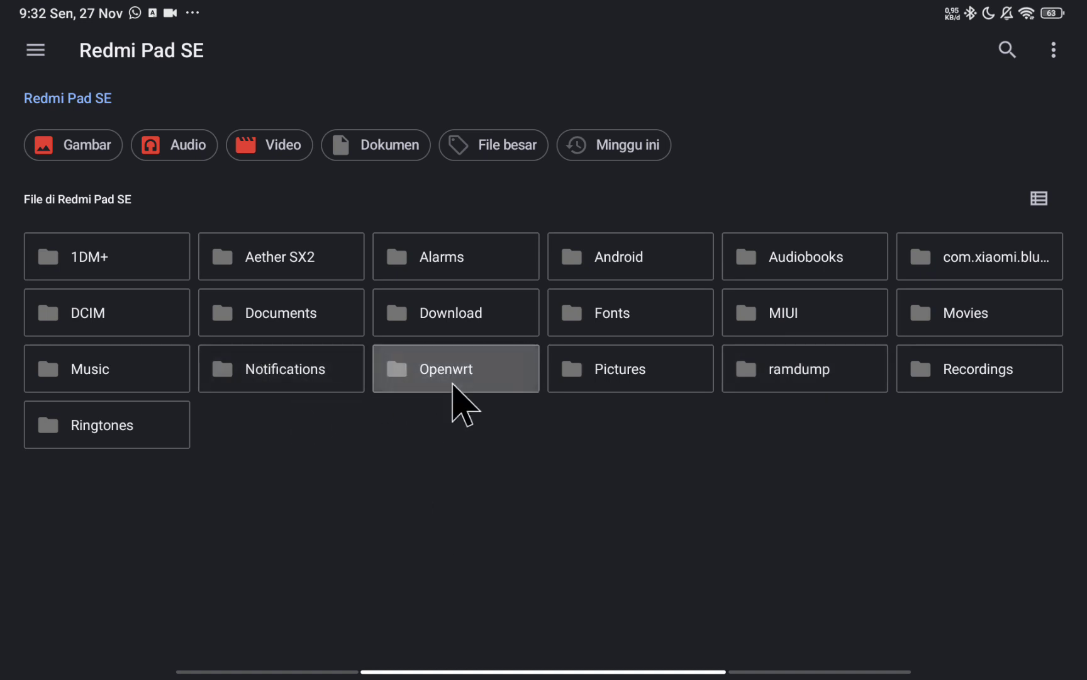
click(447, 369)
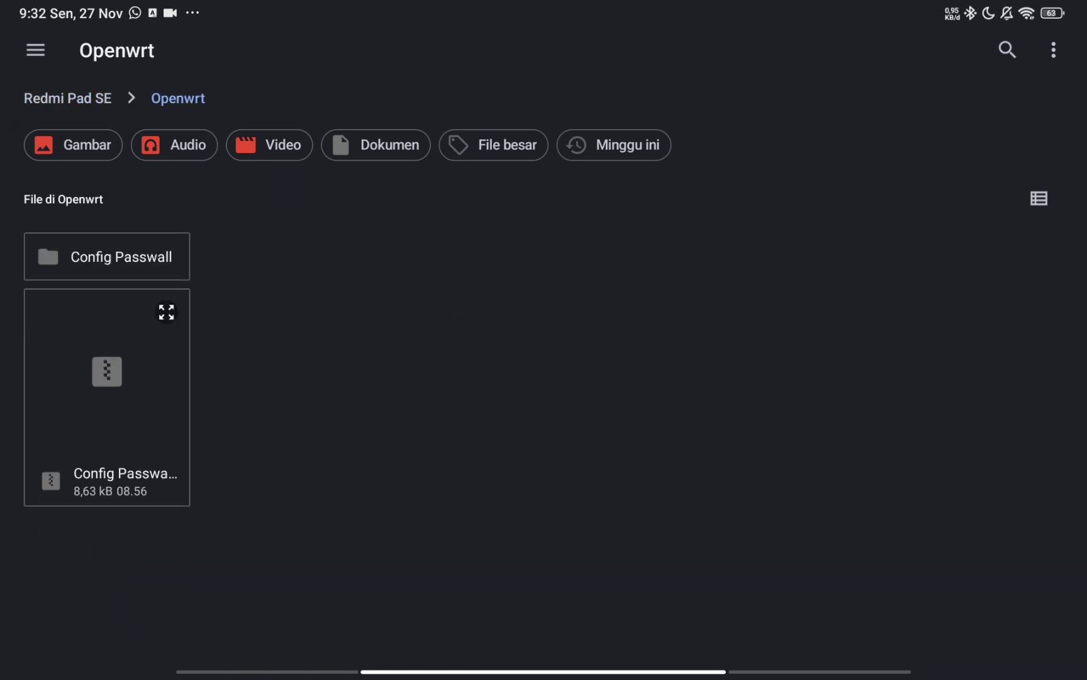
click(136, 255)
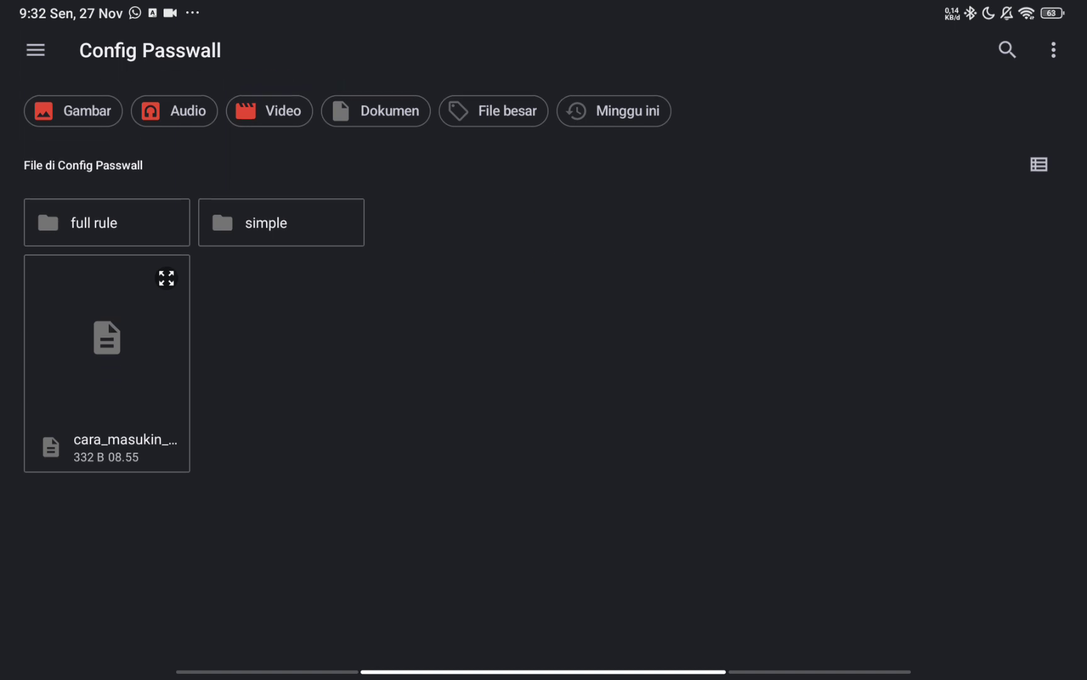
click(220, 237)
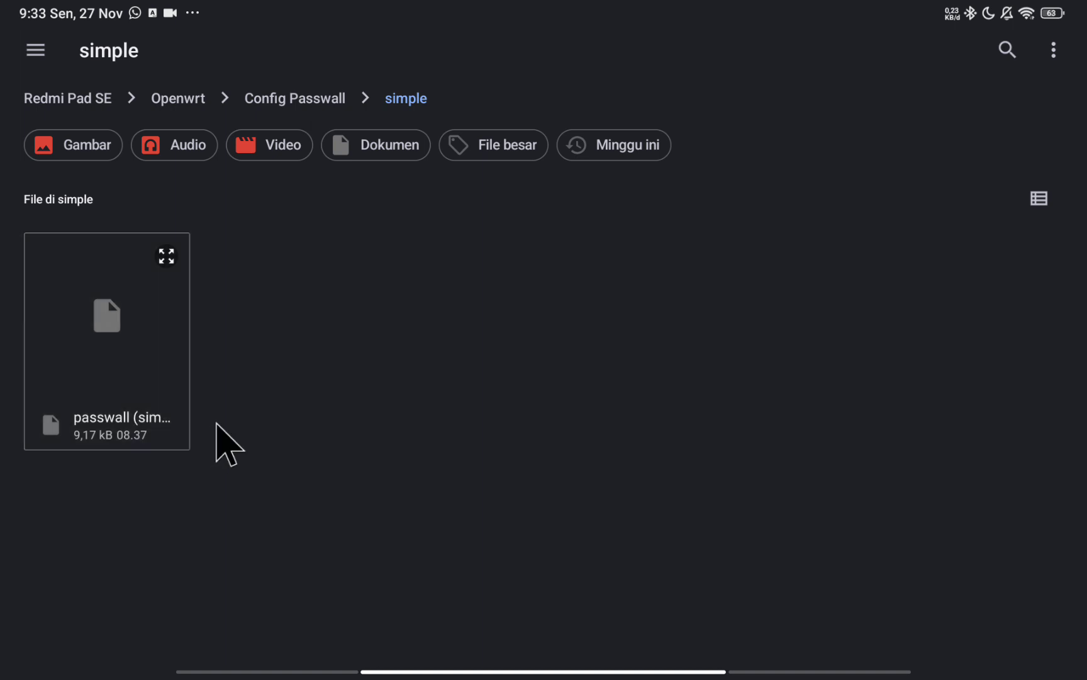
Upload the 9.2 KB passwall (simple) file from the simple folder into etc/config.
key(alt+Tab)
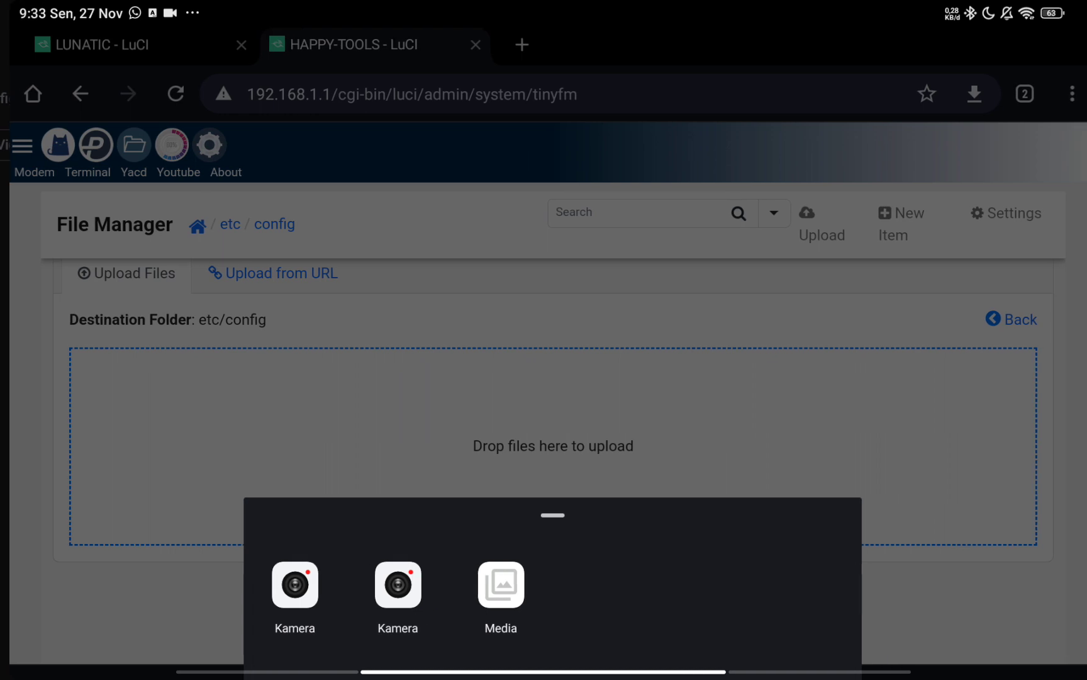
click(326, 429)
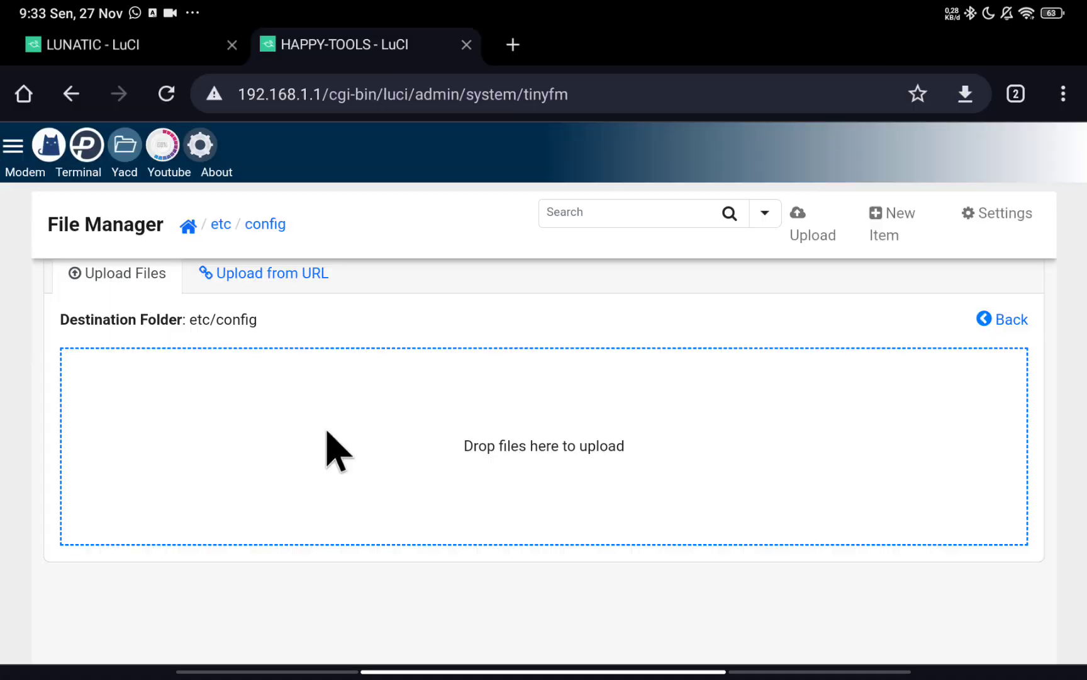
click(559, 488)
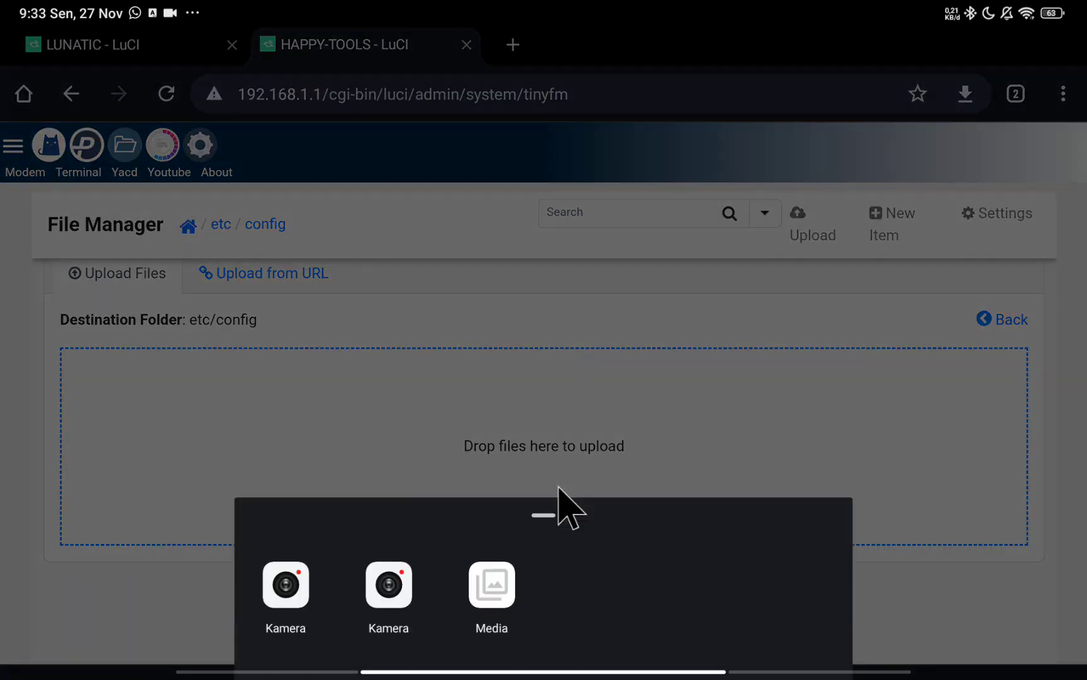
click(477, 582)
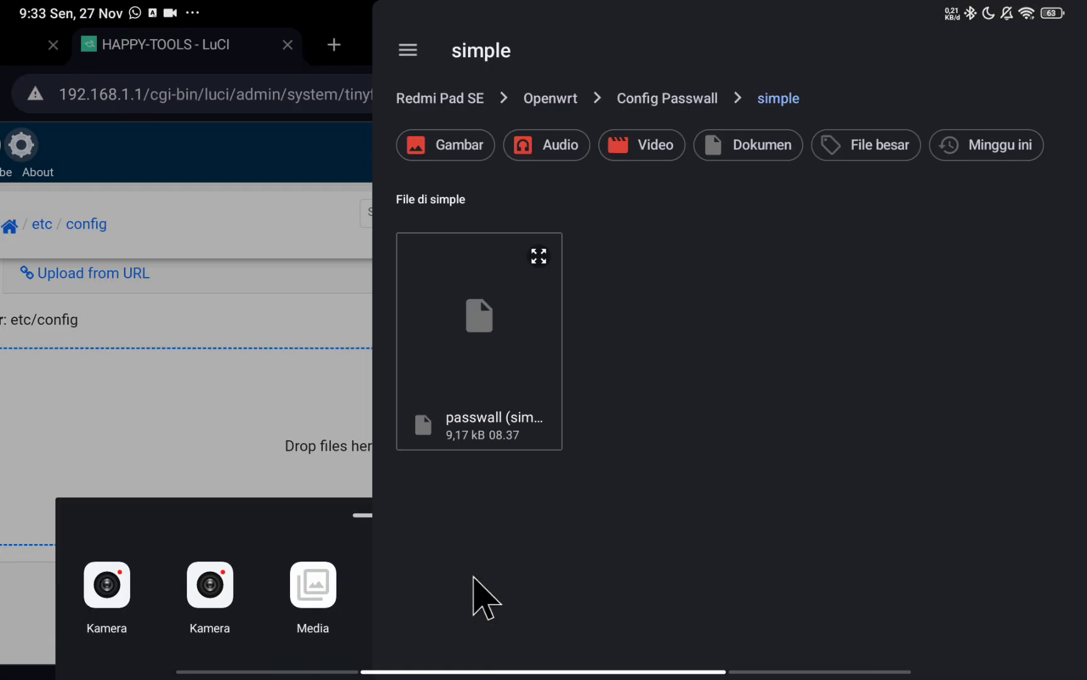
click(107, 340)
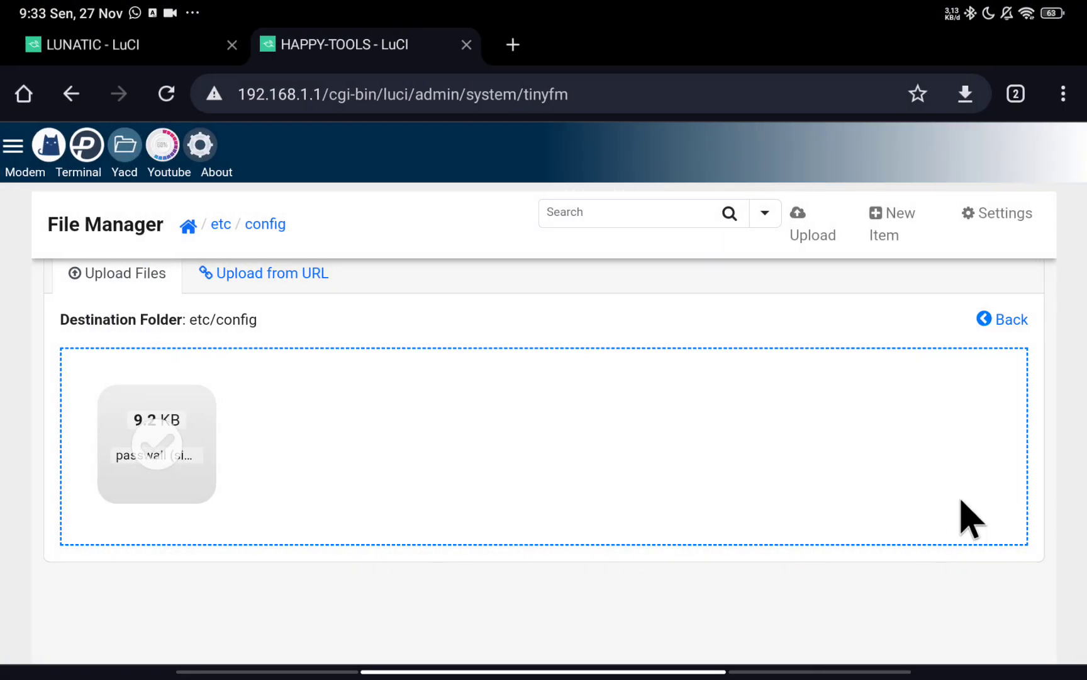
key(alt+Left)
Rename the uploaded passwall (simple) file in etc/config to passwall.
scroll(245, 507, down, 2)
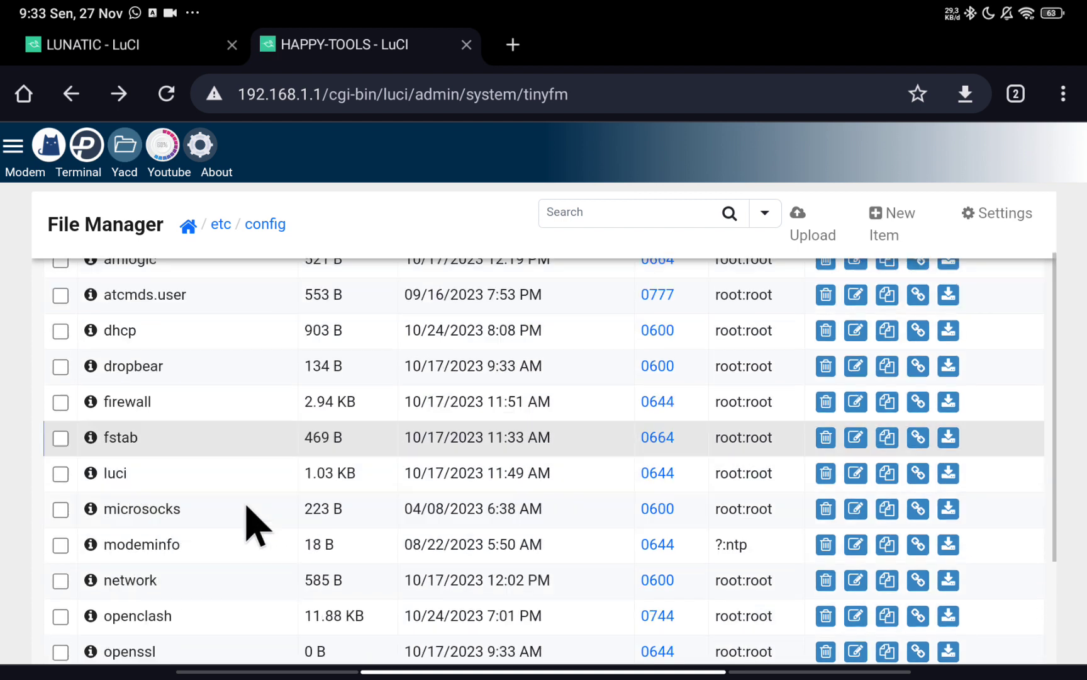
scroll(255, 526, down, 2)
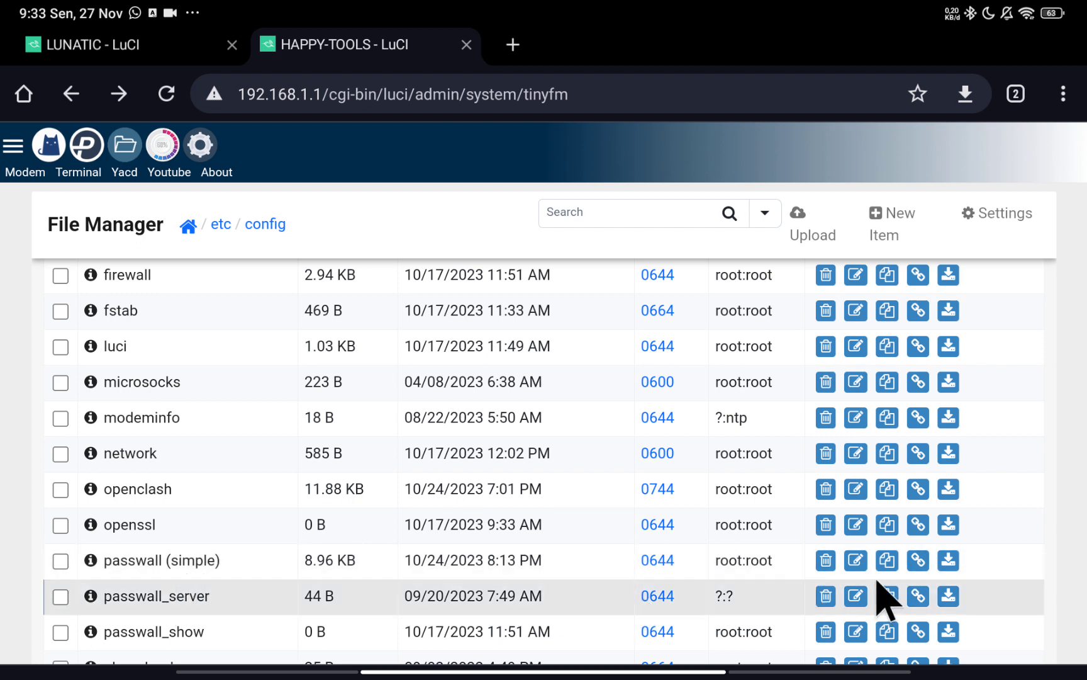
click(855, 557)
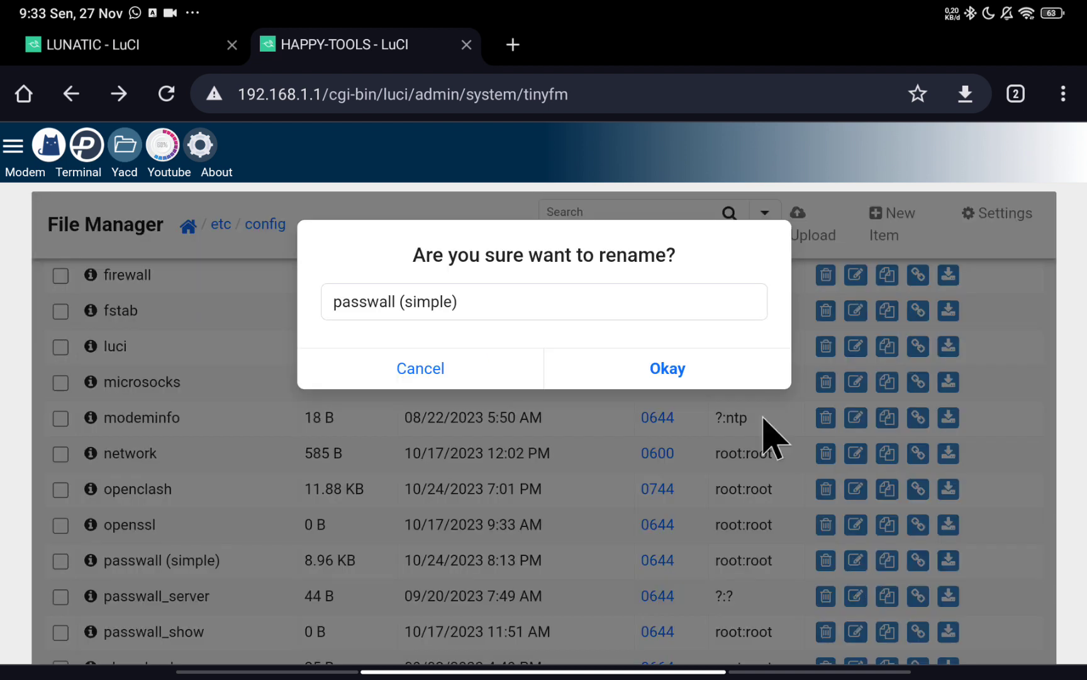
click(507, 304)
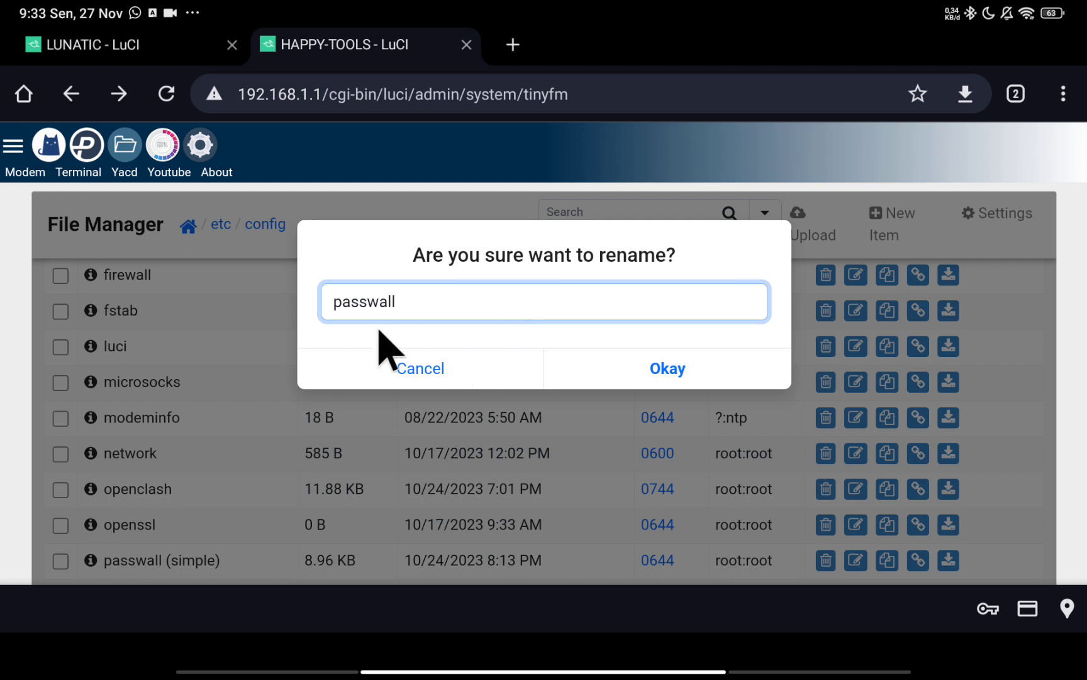
click(667, 371)
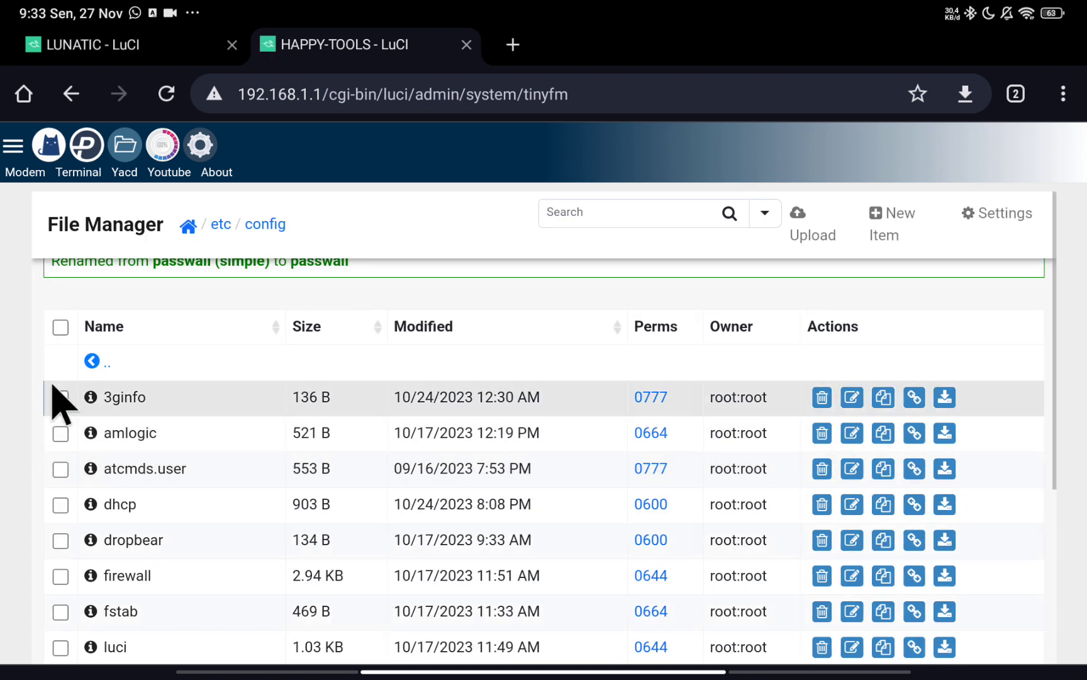
Open PassWall Basic Settings and keep Blackhole as the ADBLOCK choice.
click(86, 148)
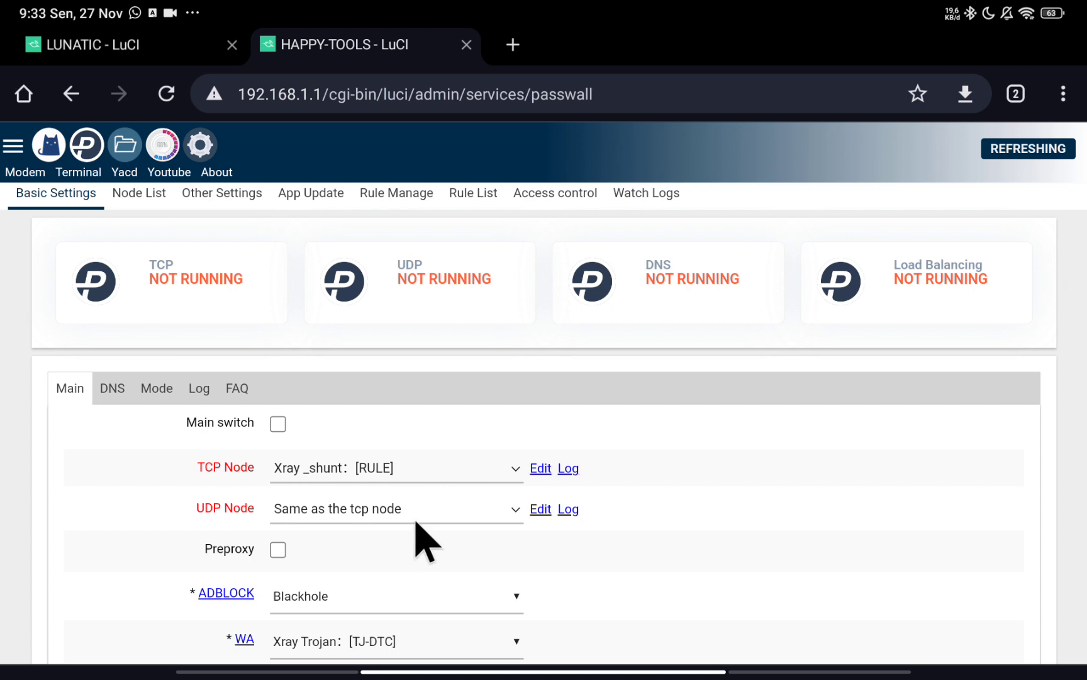
scroll(478, 520, down, 3)
scroll(566, 522, down, 1)
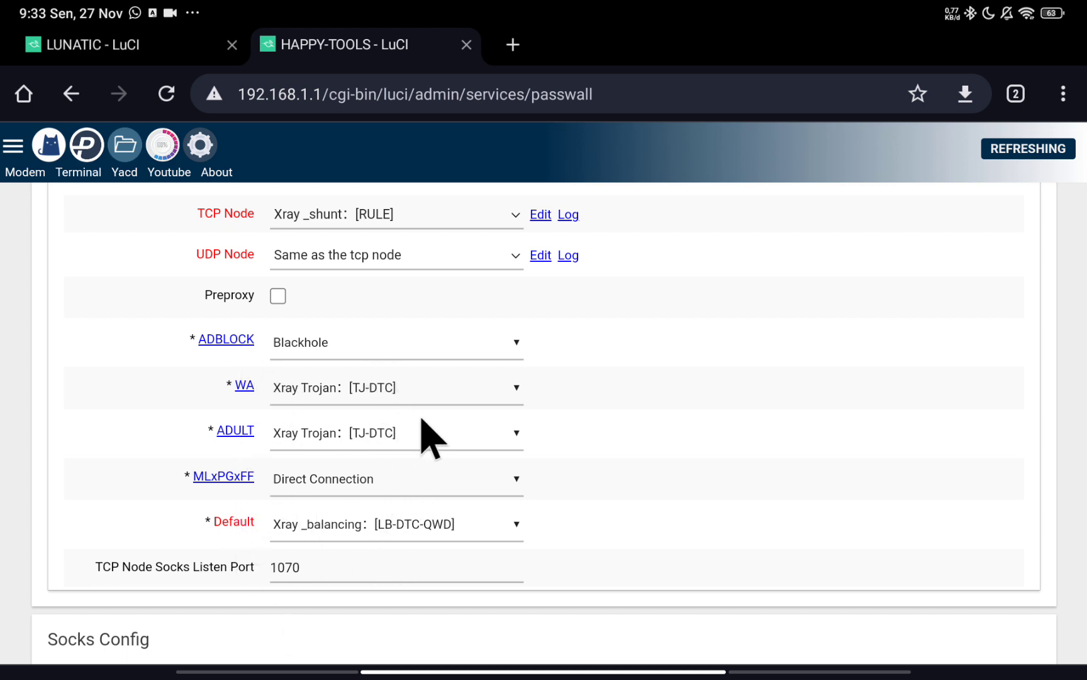
click(440, 346)
click(438, 349)
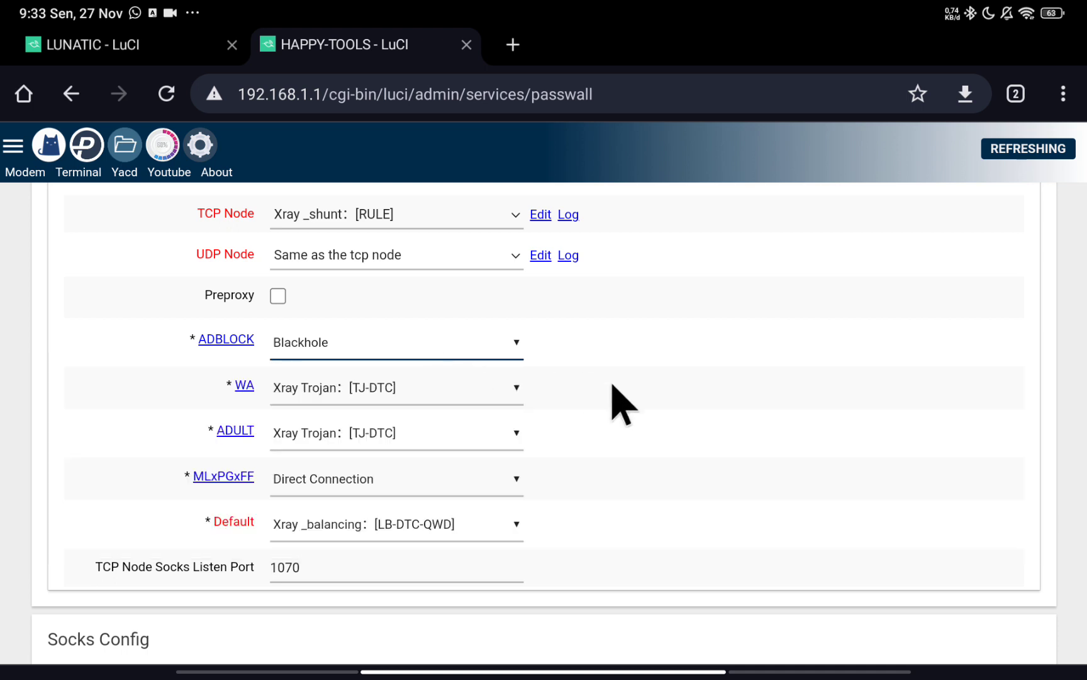
Scroll through Basic Settings to review the loaded Xray nodes and rules.
scroll(635, 432, up, 4)
scroll(638, 444, down, 3)
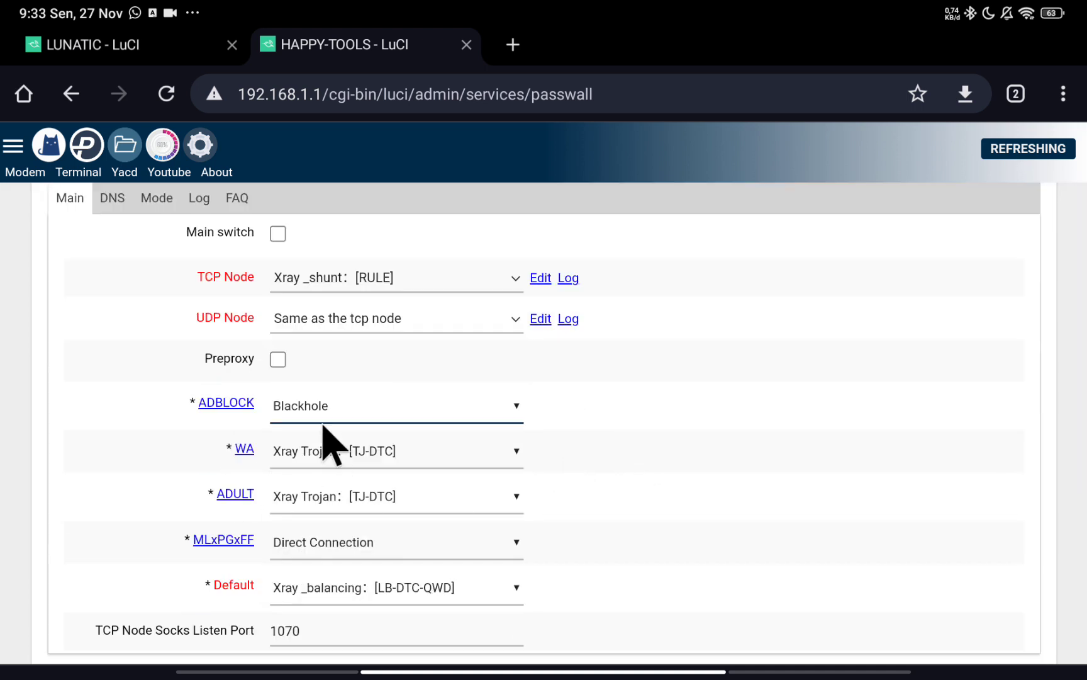
scroll(492, 485, up, 3)
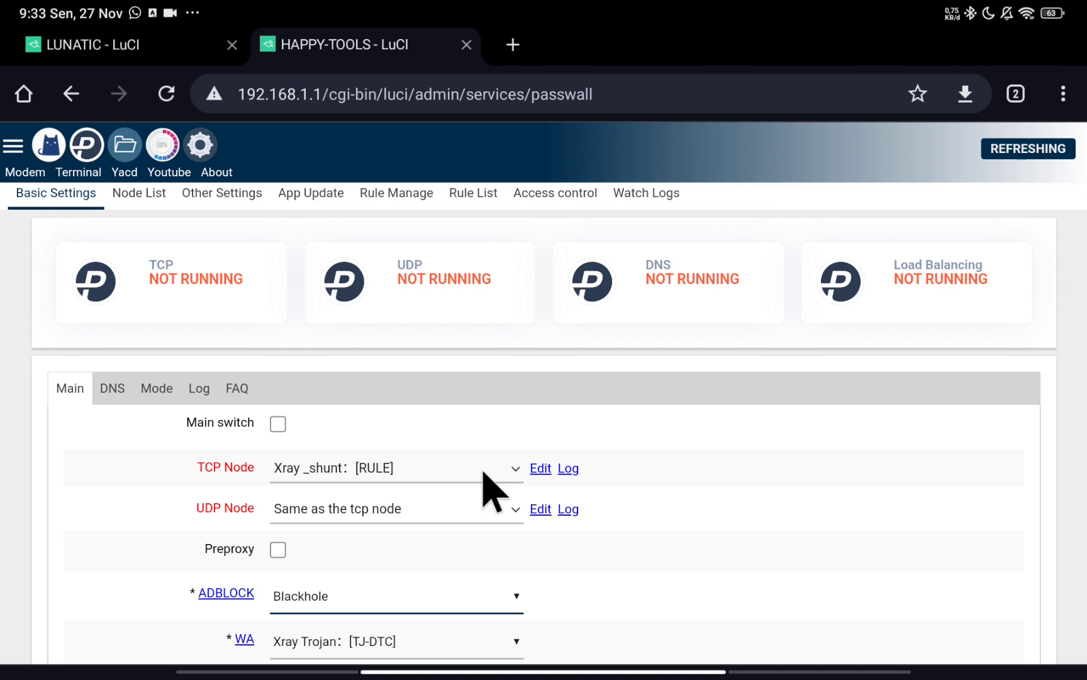
scroll(485, 485, down, 8)
scroll(377, 465, up, 3)
scroll(409, 483, up, 1)
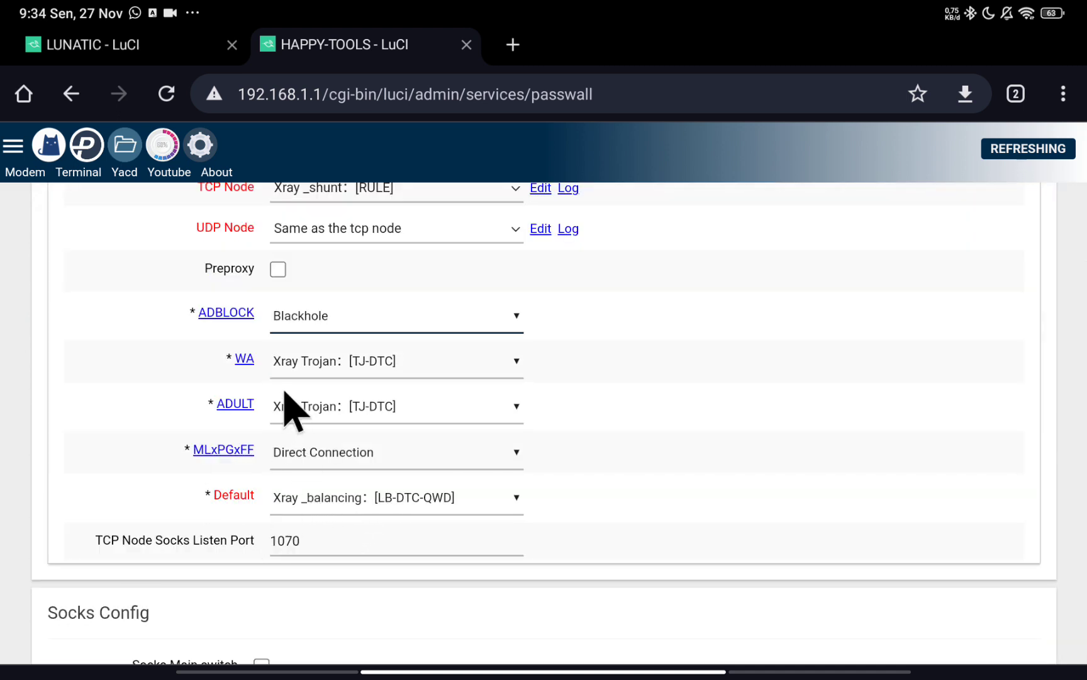
scroll(403, 466, up, 1)
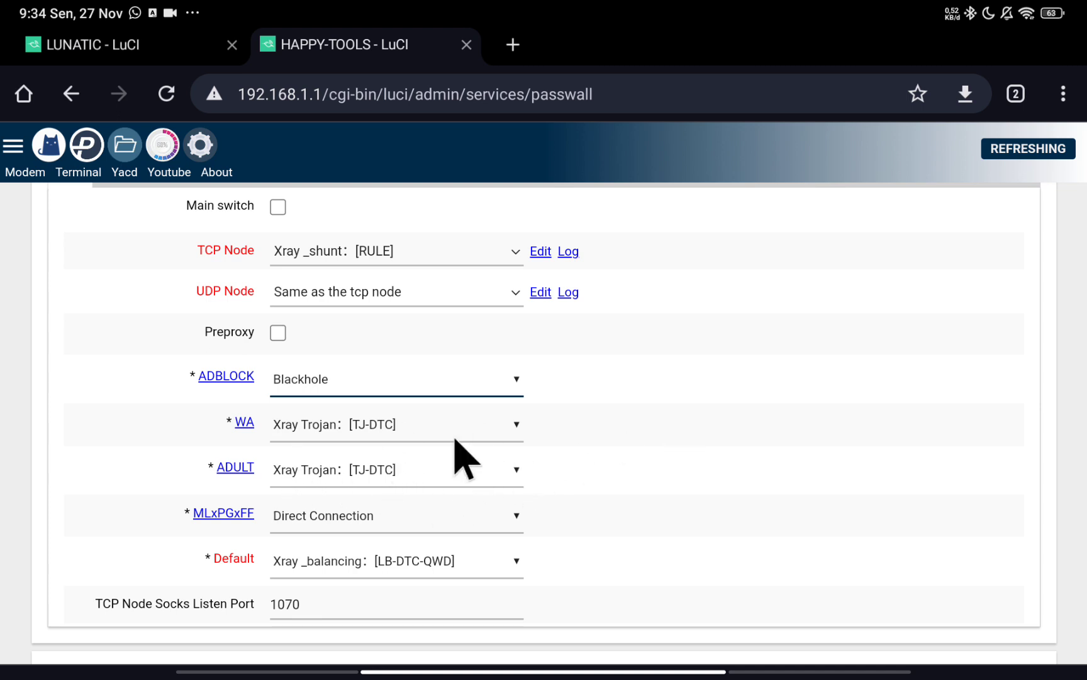
scroll(380, 408, up, 1)
scroll(402, 434, up, 2)
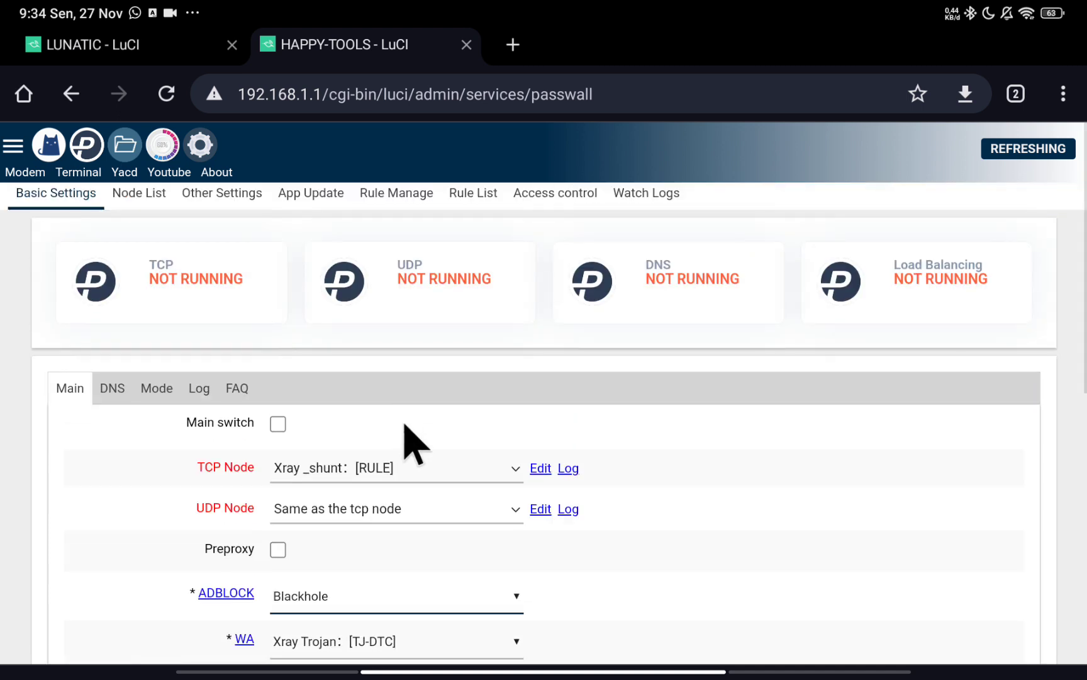
scroll(775, 463, down, 5)
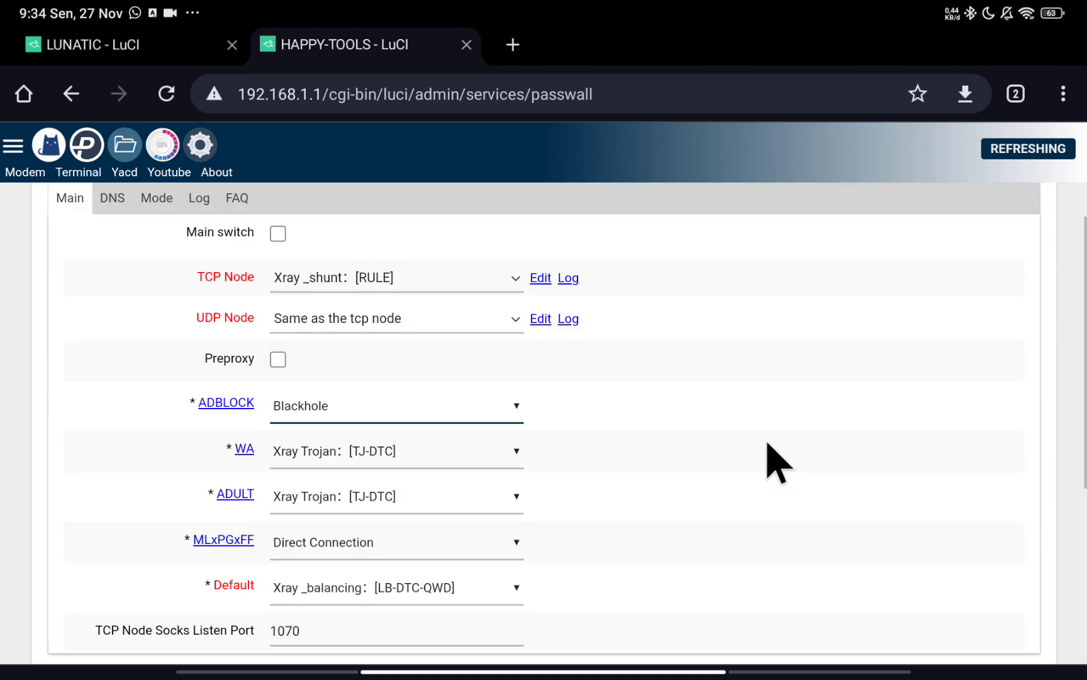
scroll(765, 448, up, 3)
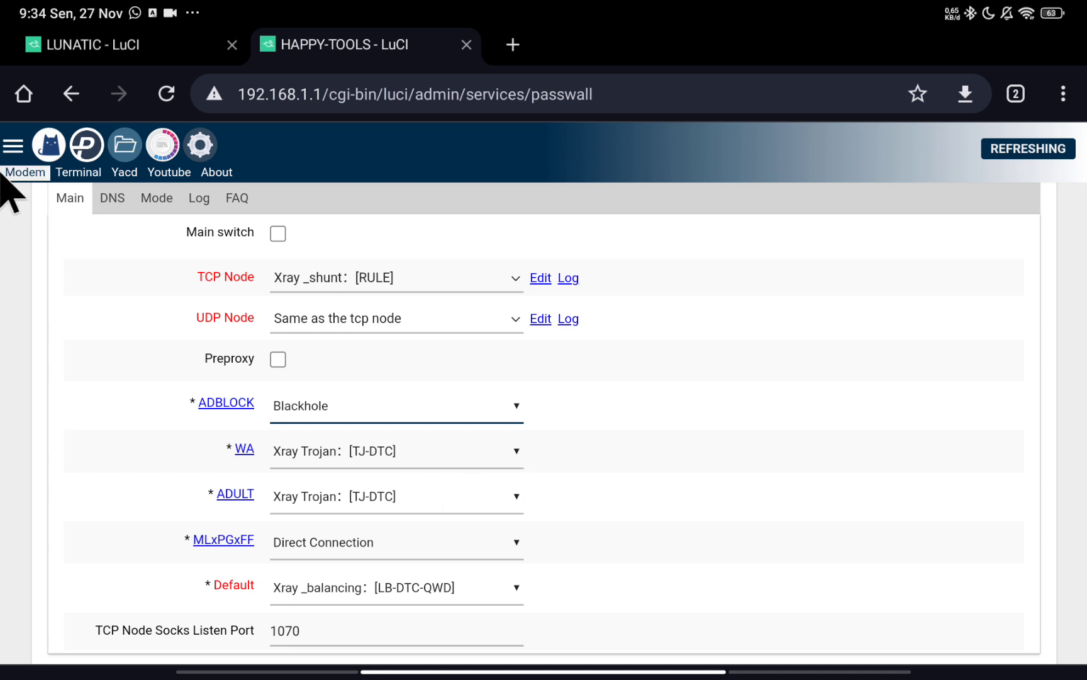
scroll(114, 308, up, 2)
scroll(163, 258, up, 1)
Open the PassWall Node List and the TJ-DTC Trojan node's settings.
click(136, 190)
scroll(450, 432, down, 2)
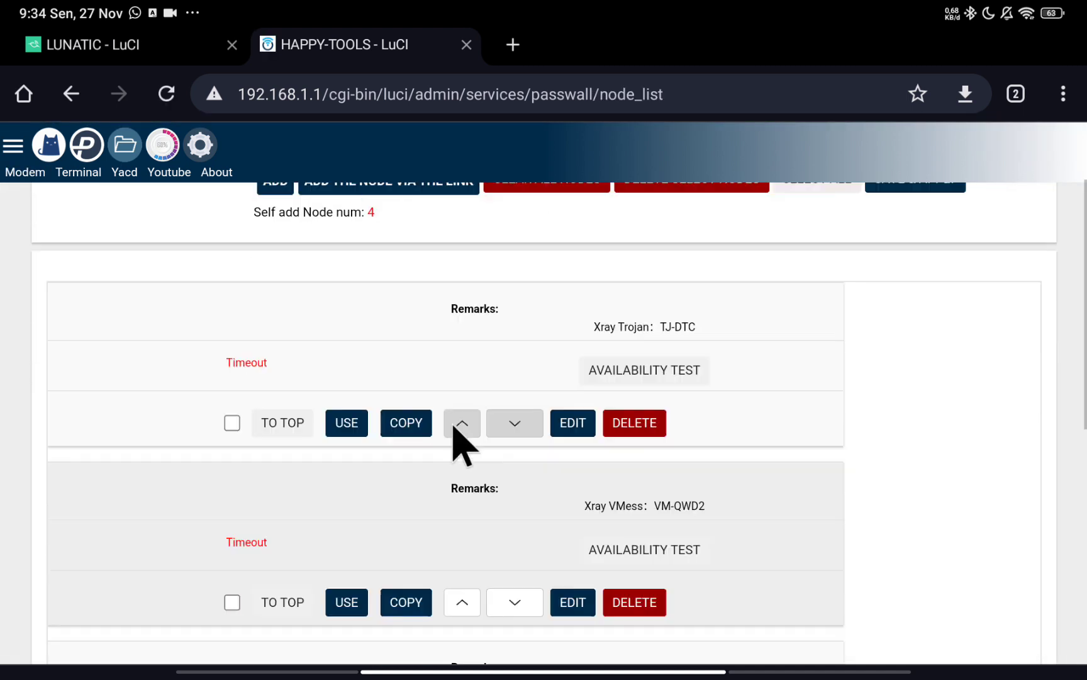
click(573, 423)
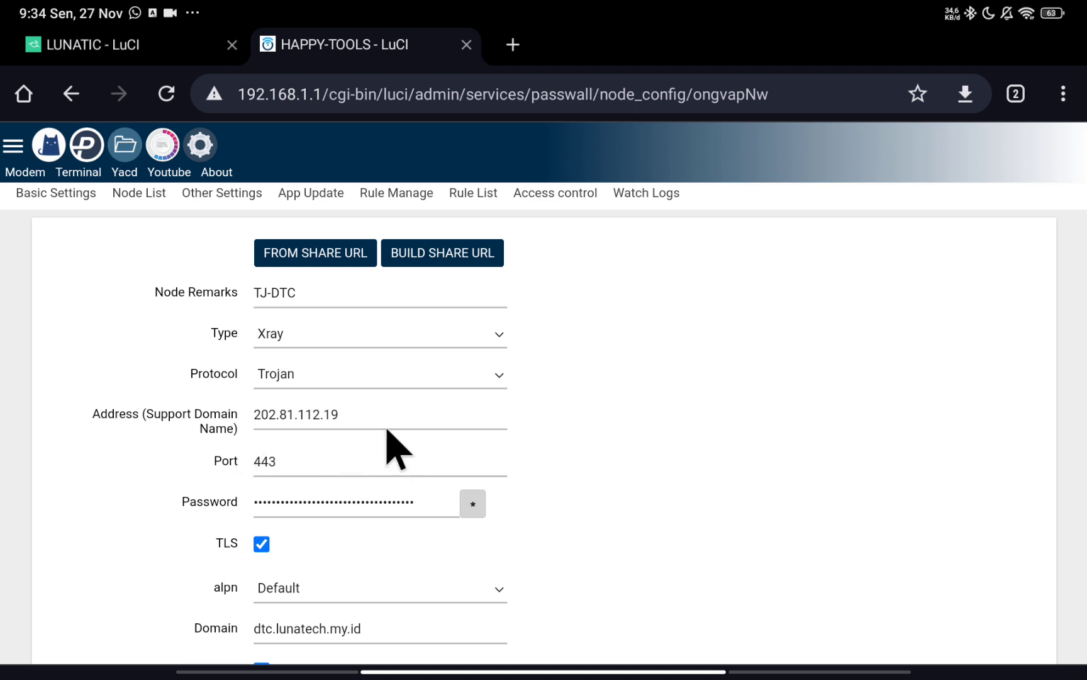
Review the TJ-DTC settings, then expand the Wi-Fi list showing FREE WI-FI connected.
scroll(389, 453, down, 3)
scroll(308, 491, down, 2)
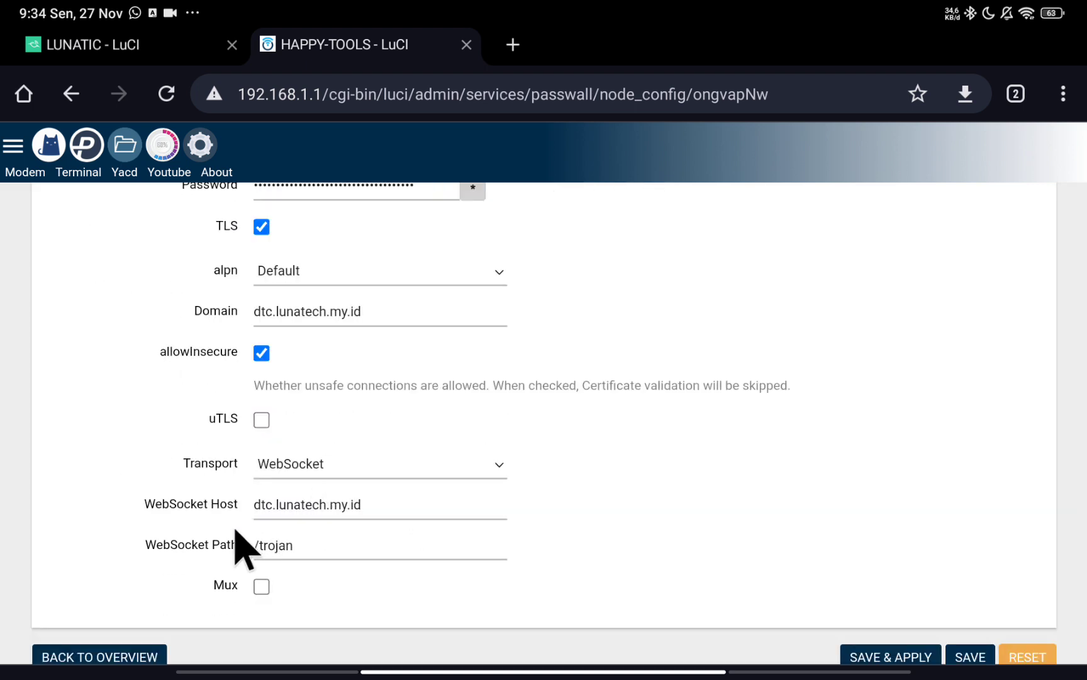
scroll(364, 492, up, 5)
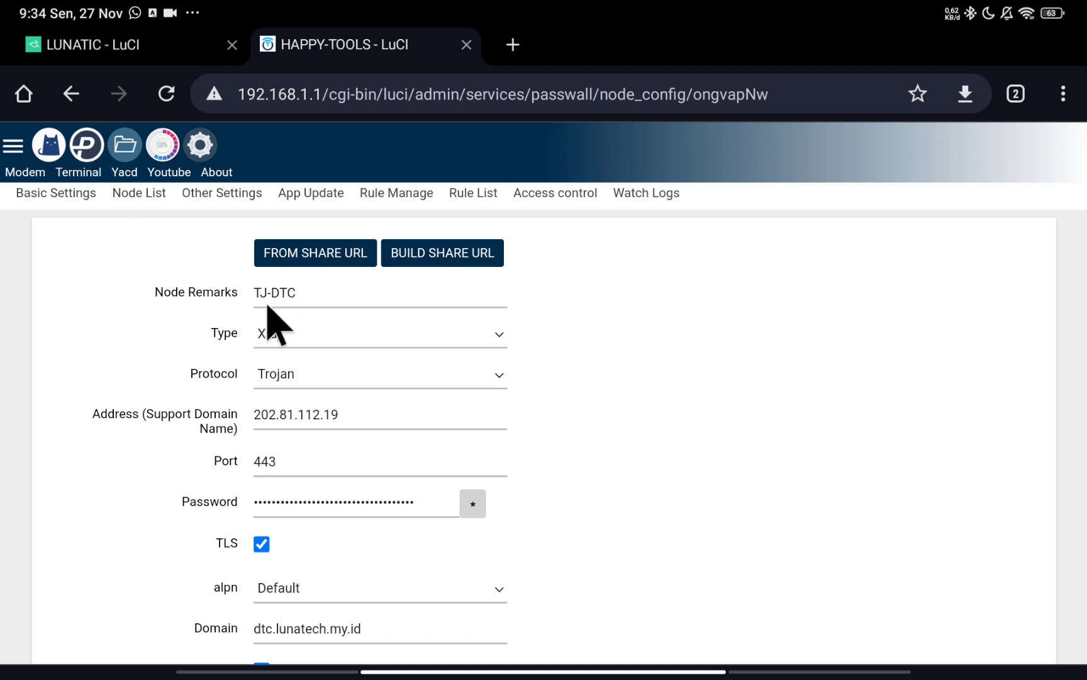
drag(1007, 5, 1007, 252)
click(875, 178)
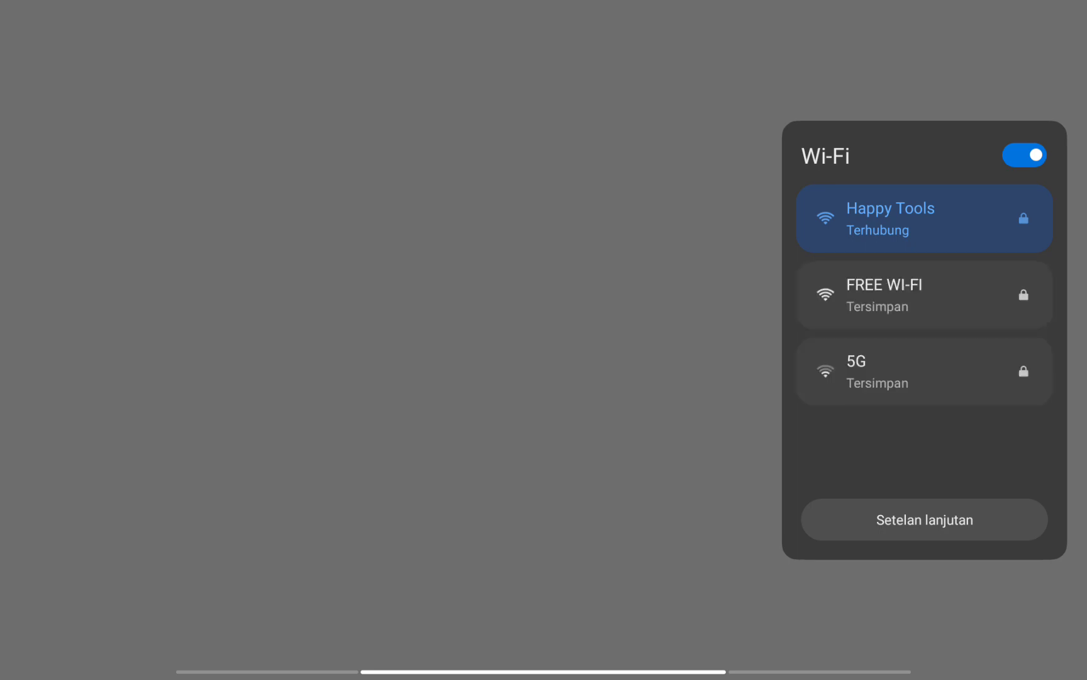
Close quick settings and load bit.ly/passwallxluna in a new Chrome tab.
click(677, 396)
click(670, 416)
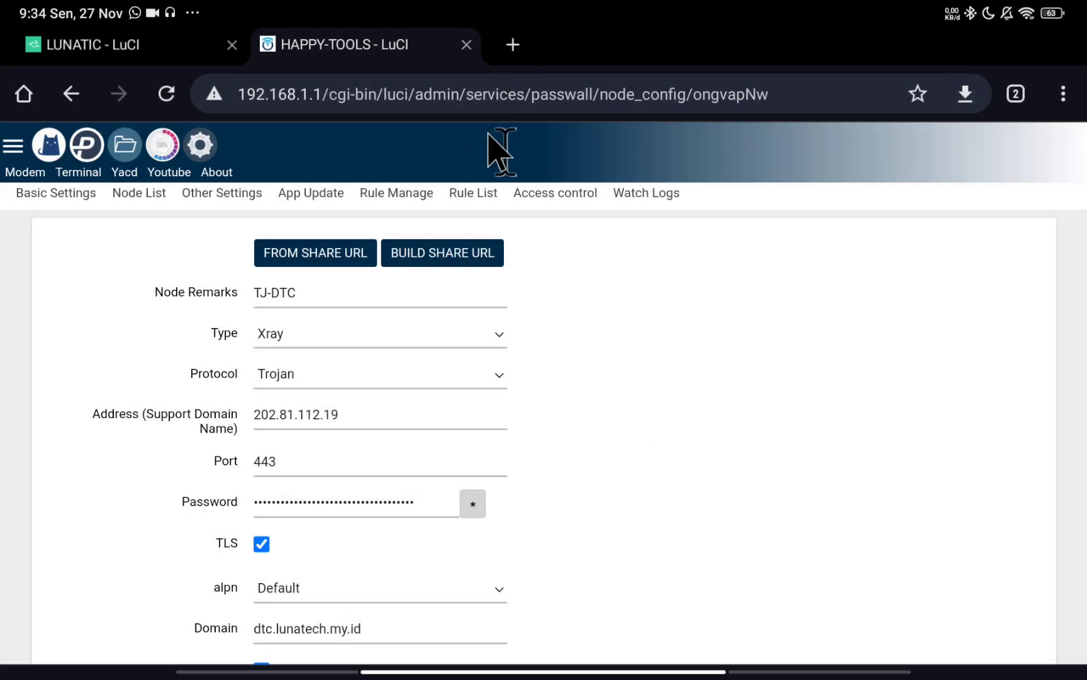
click(513, 45)
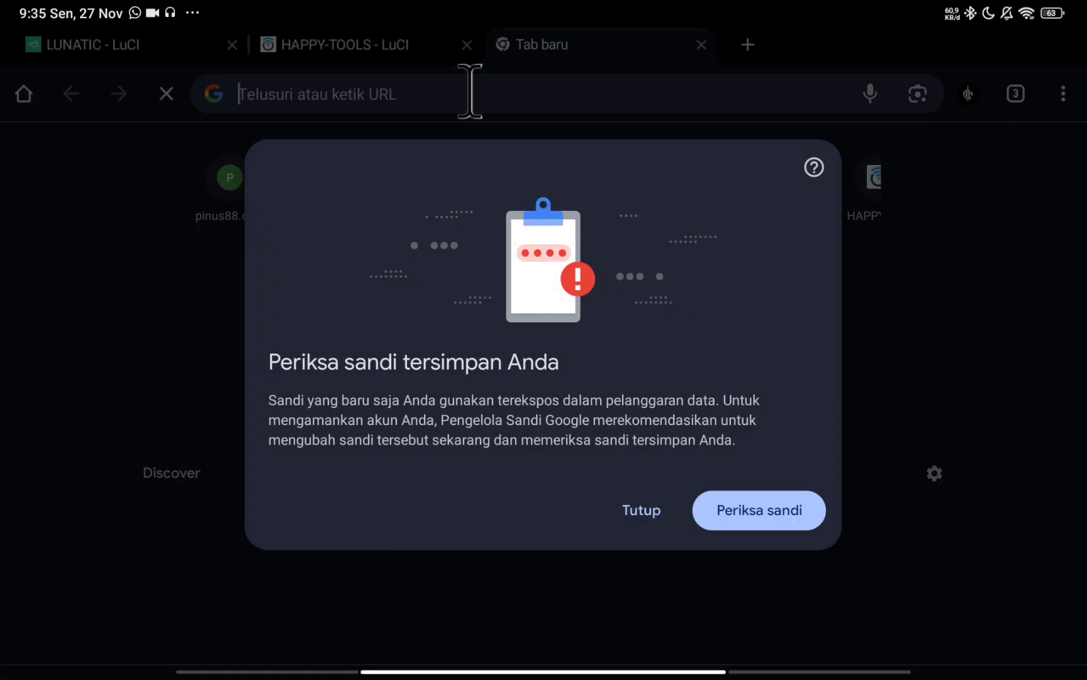
click(645, 511)
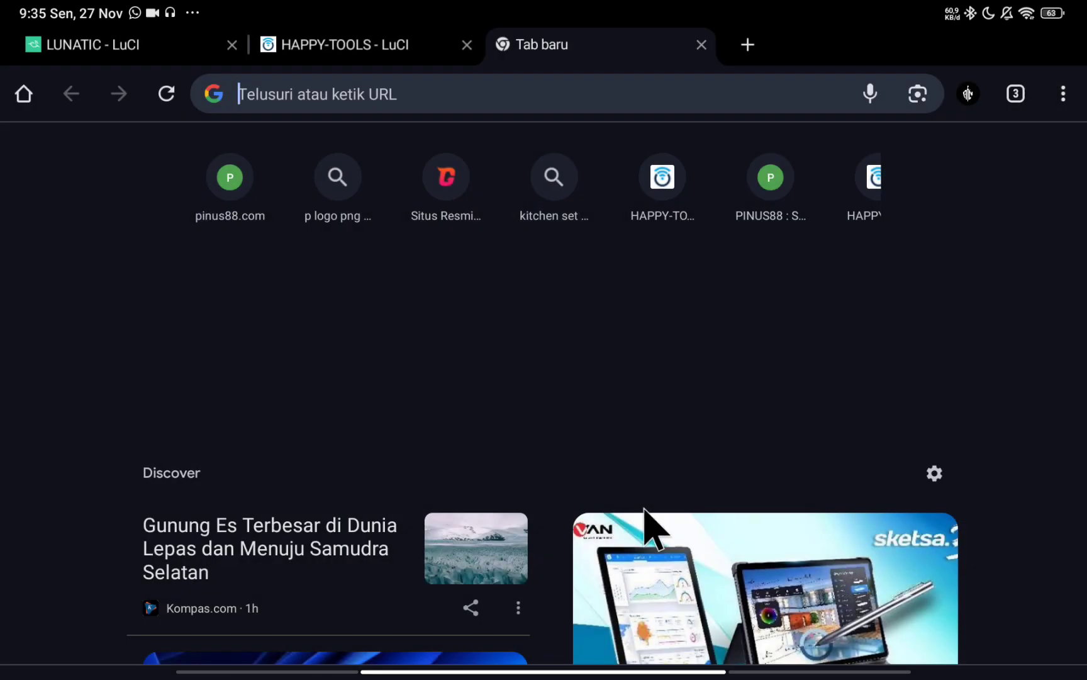
text(bit.ly/passwallxluna)
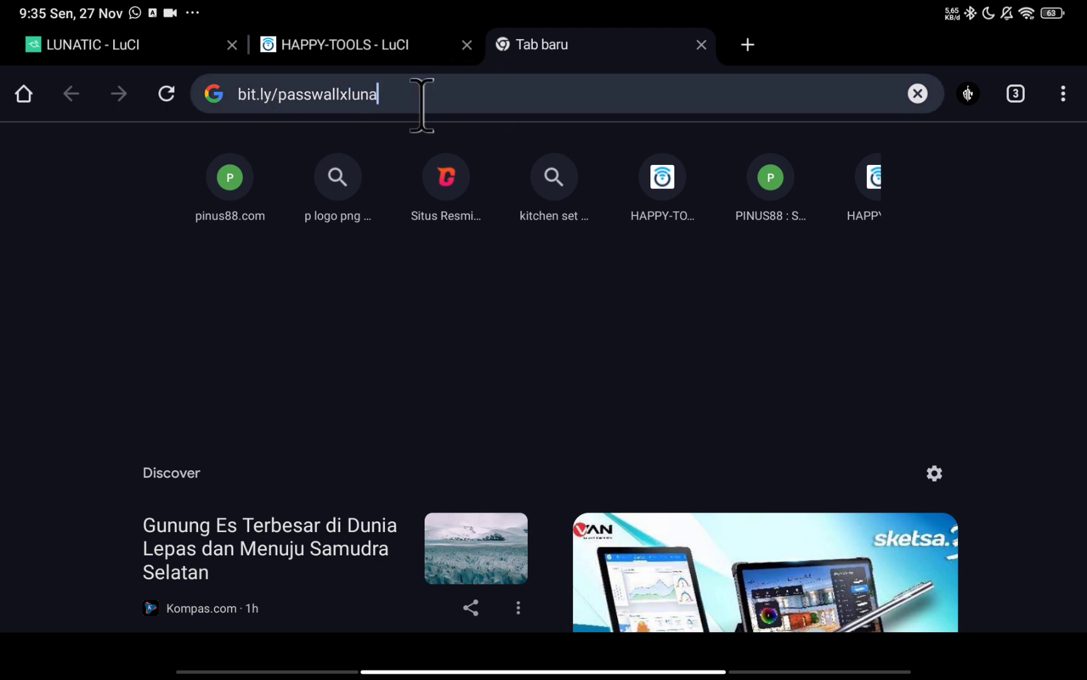
key(Return)
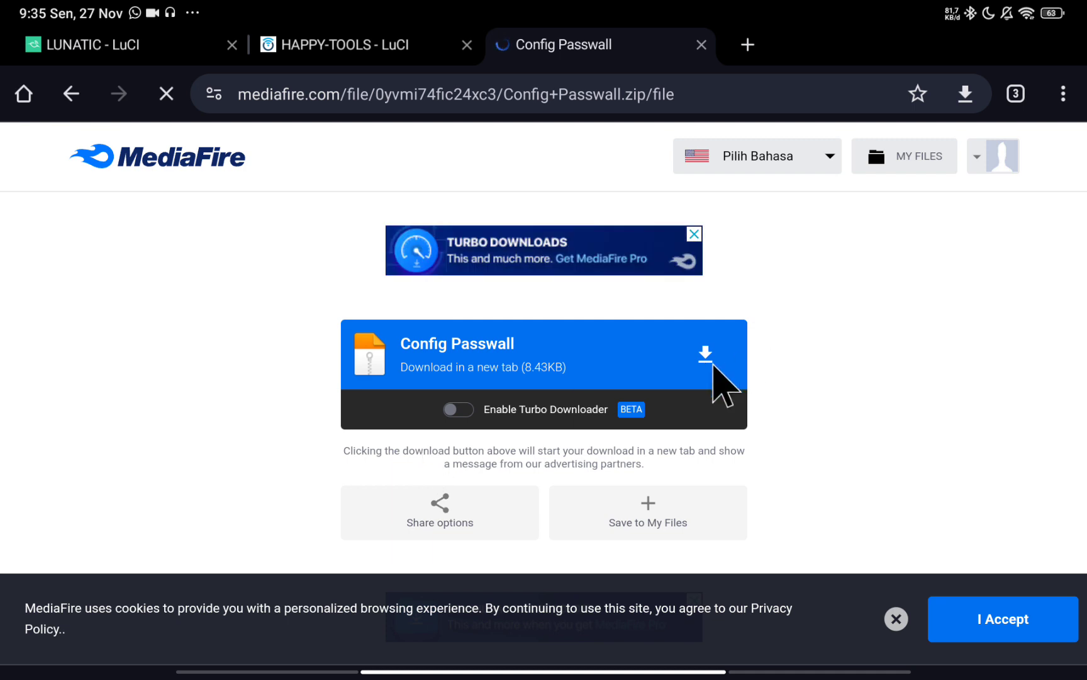
Download Config Passwall.zip (8.43 KB), decline the apk download, and return home.
click(699, 360)
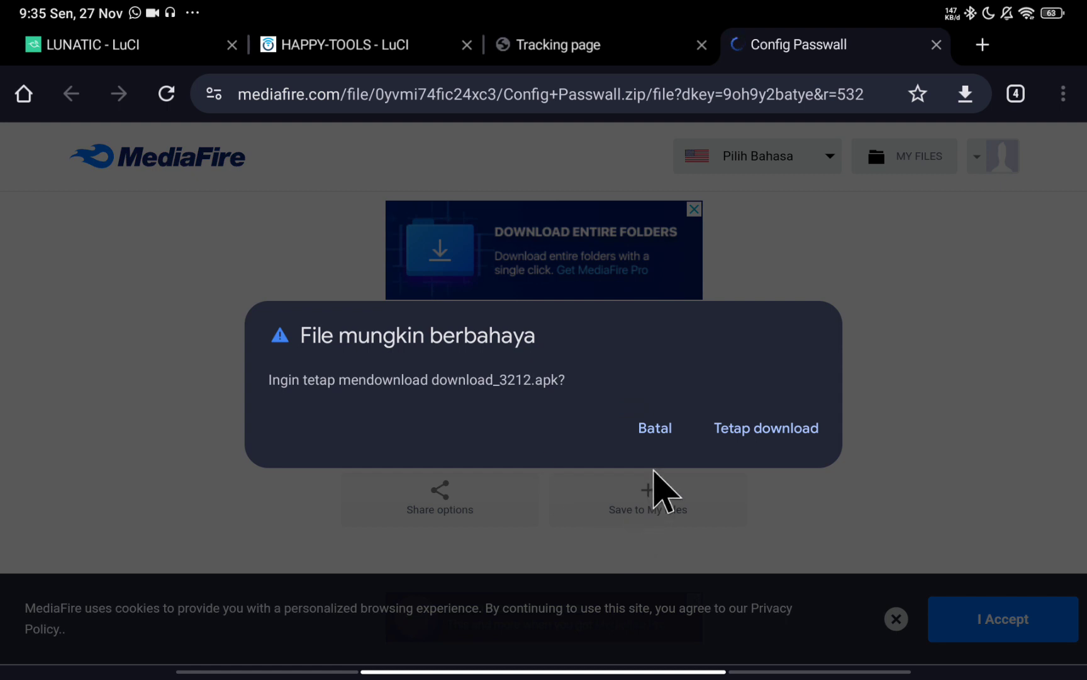
click(658, 427)
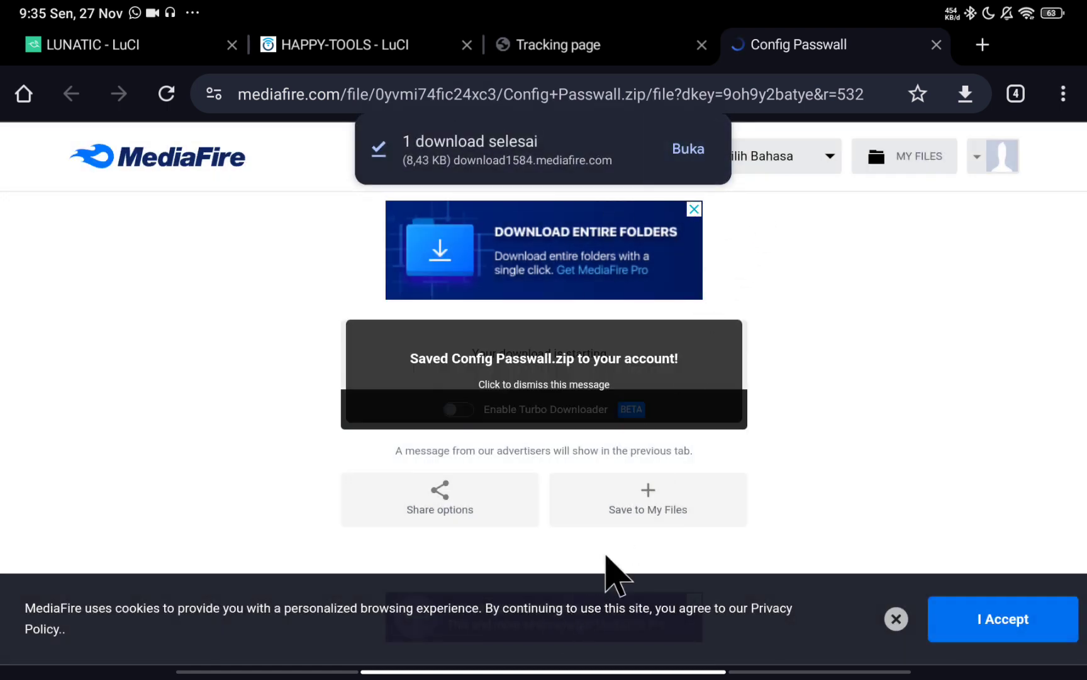
drag(544, 672, 543, 378)
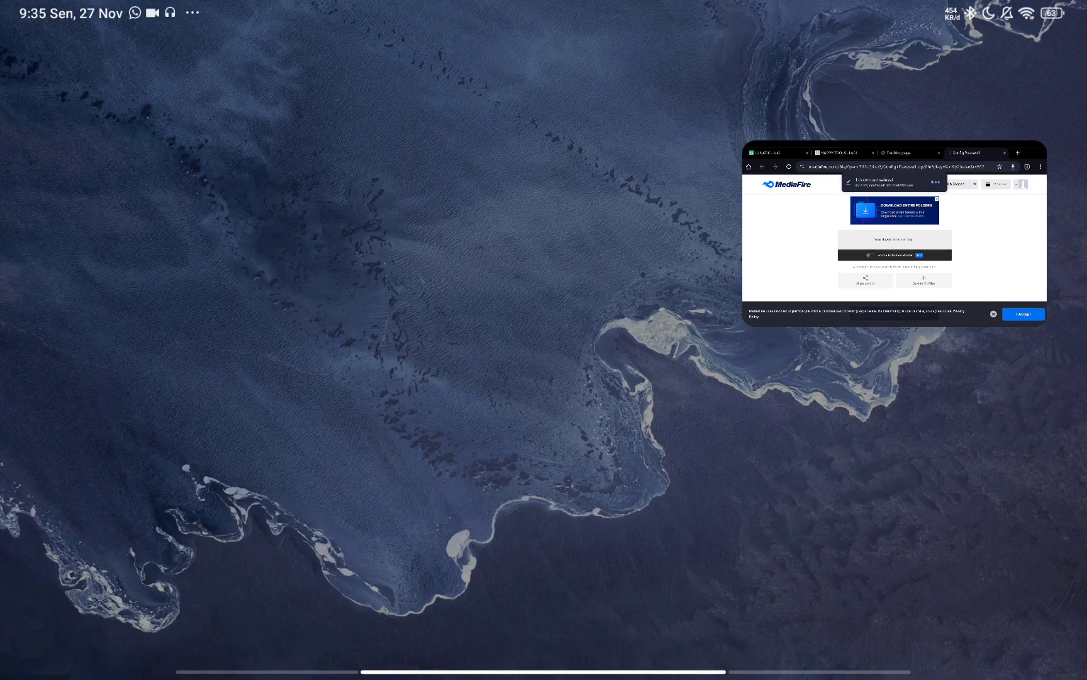
click(378, 315)
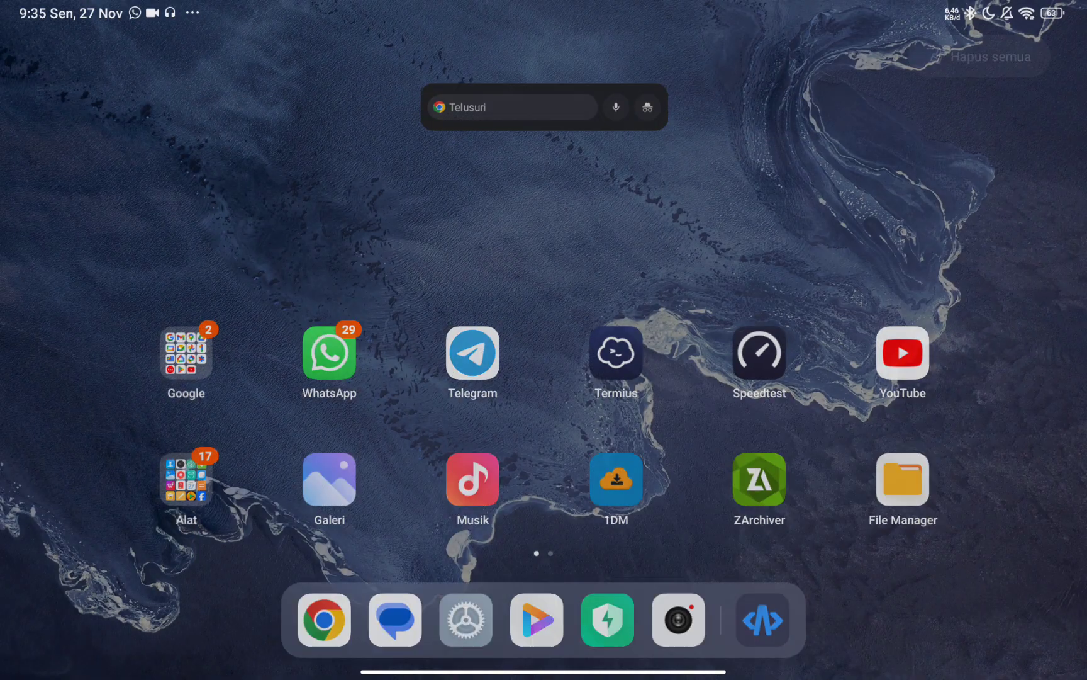
Open ZArchiver and browse to the Download folder in internal storage.
click(761, 480)
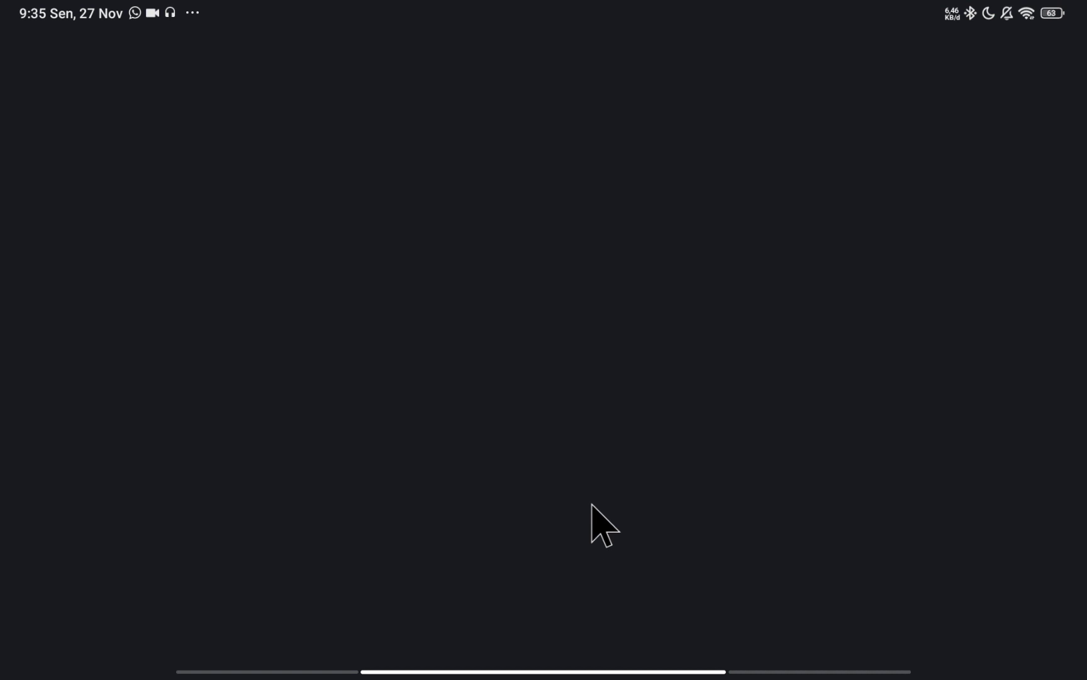
scroll(465, 447, down, 8)
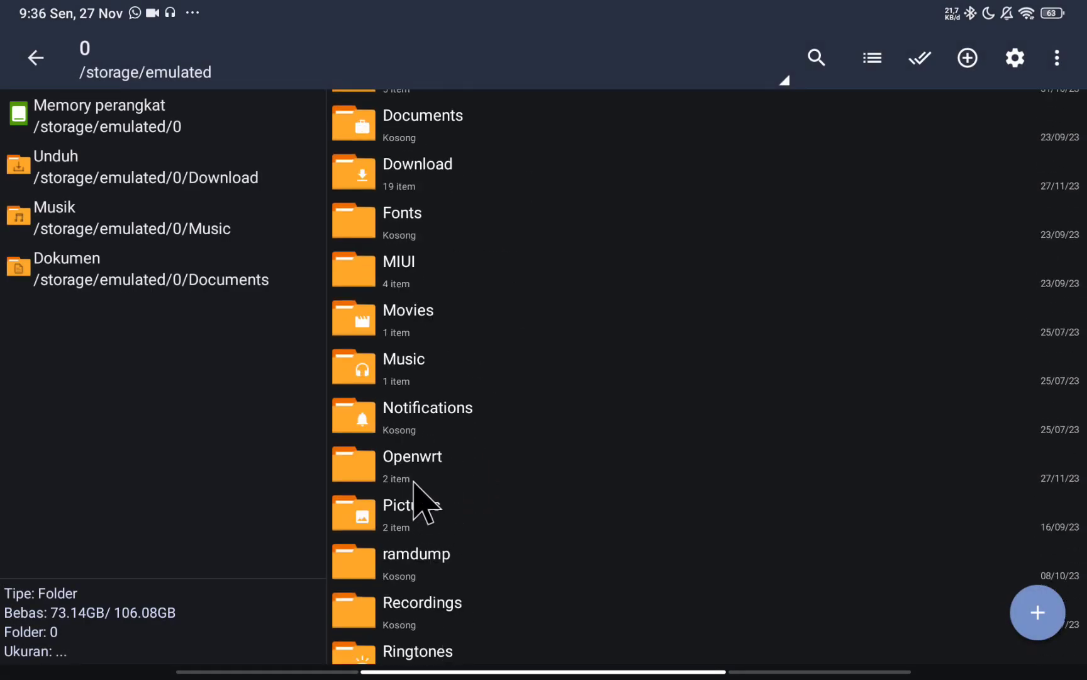
click(405, 470)
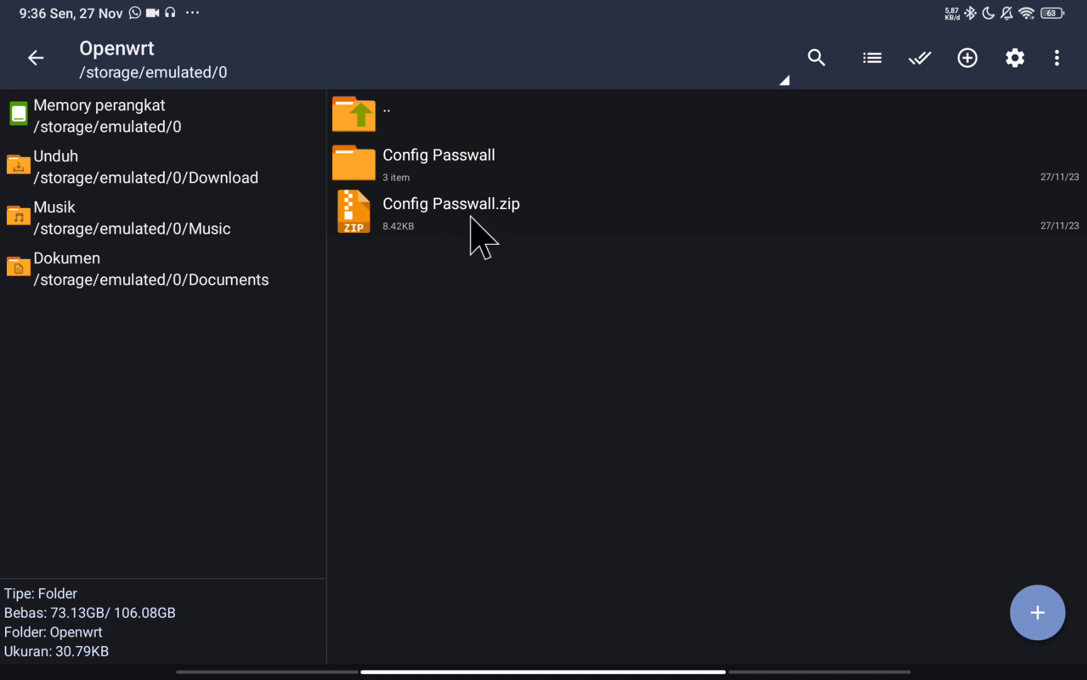
click(343, 131)
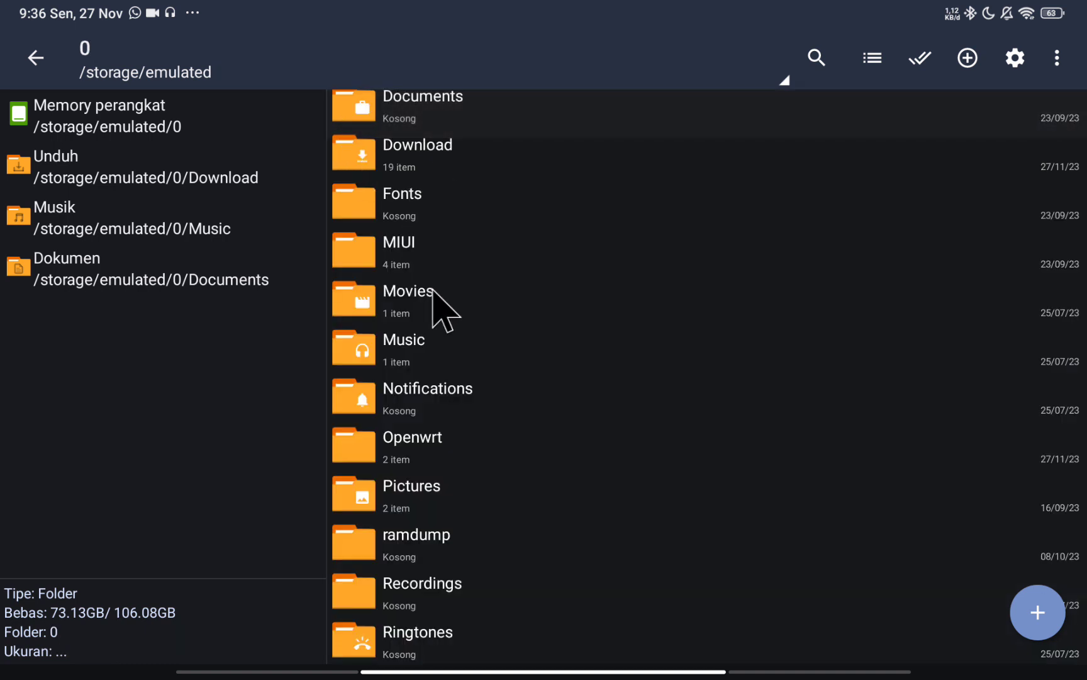
click(406, 160)
scroll(651, 340, down, 3)
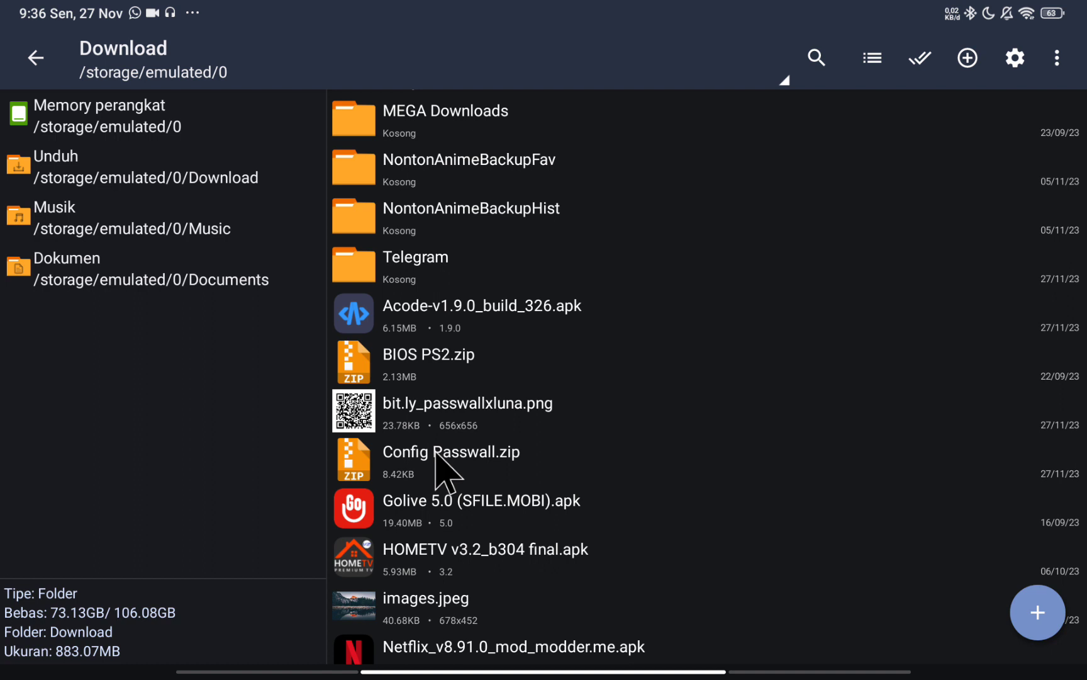
Extract Config Passwall.zip into ./Config Passwall/, entering and confirming the archive password.
click(443, 456)
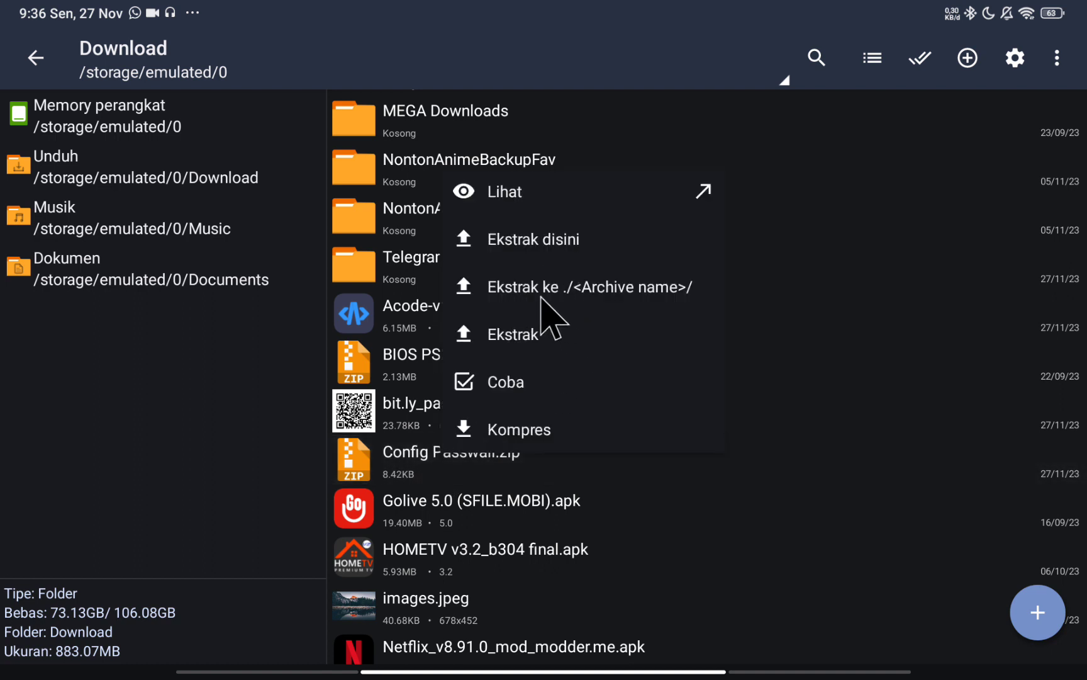
click(512, 291)
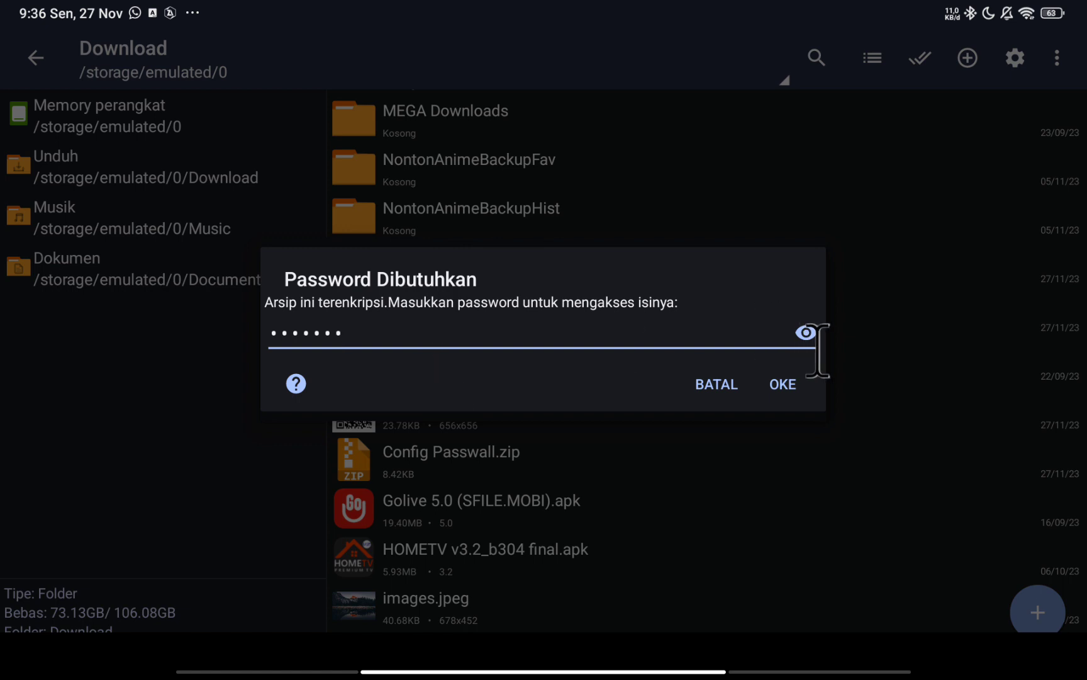
click(806, 332)
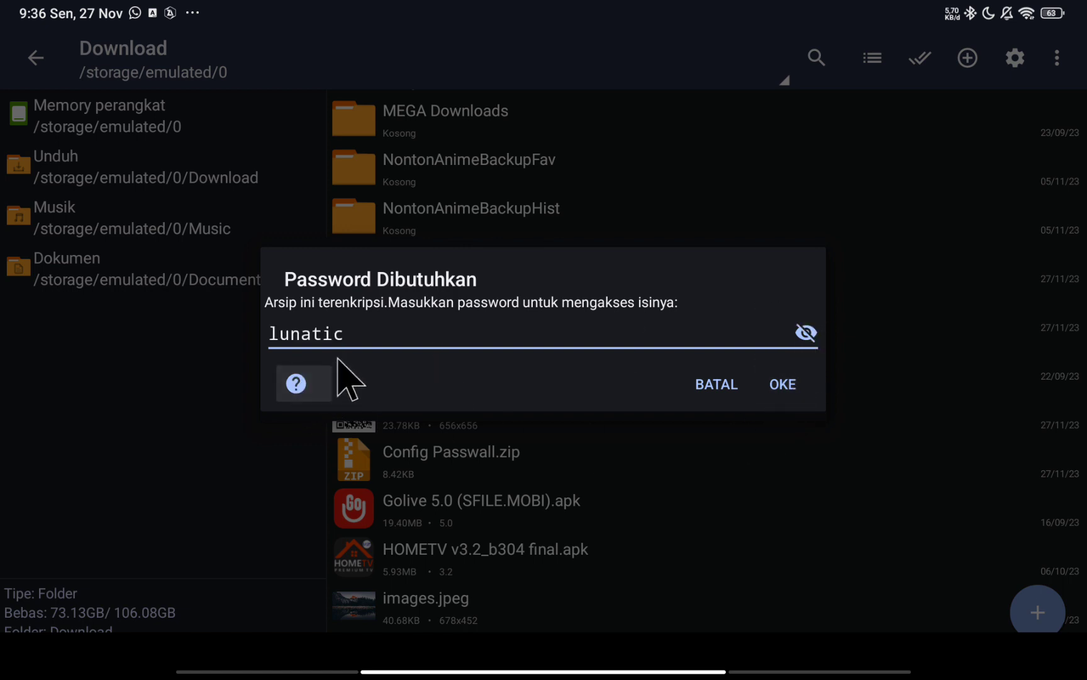
click(783, 385)
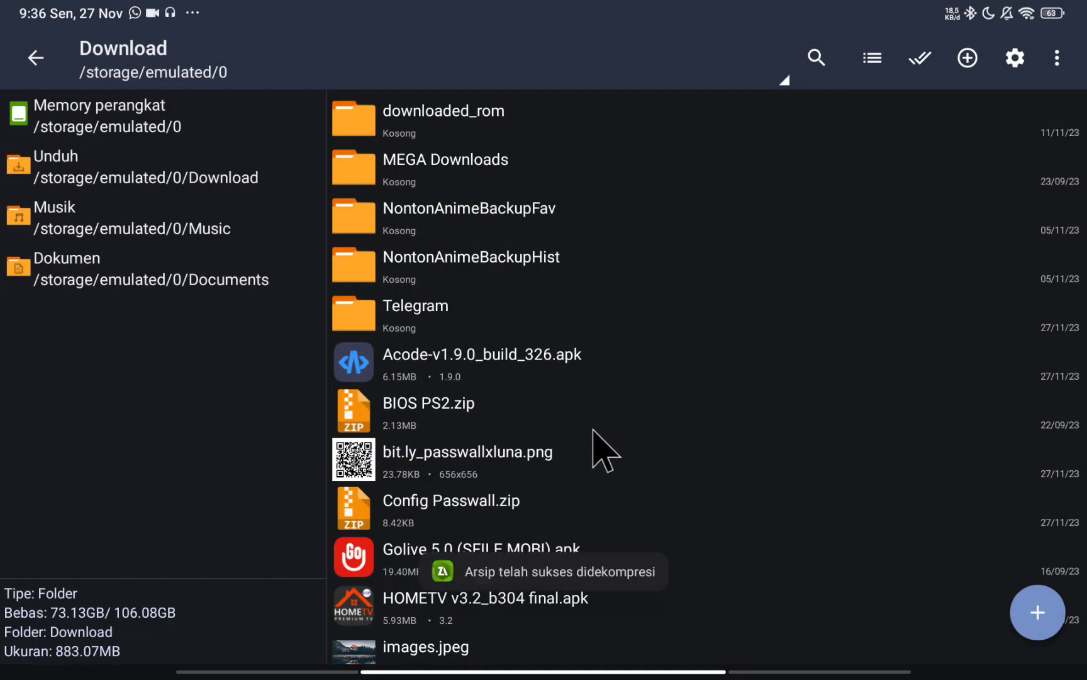
Check the extracted Config Passwall folder's simple and full rule config subfolders.
click(460, 260)
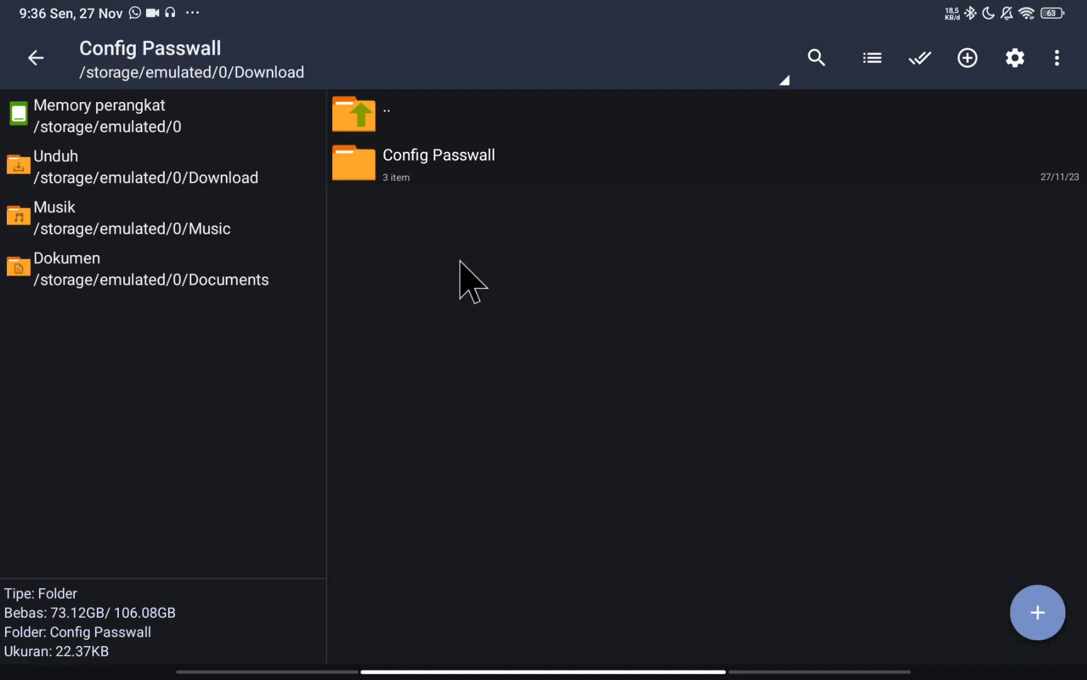
click(434, 164)
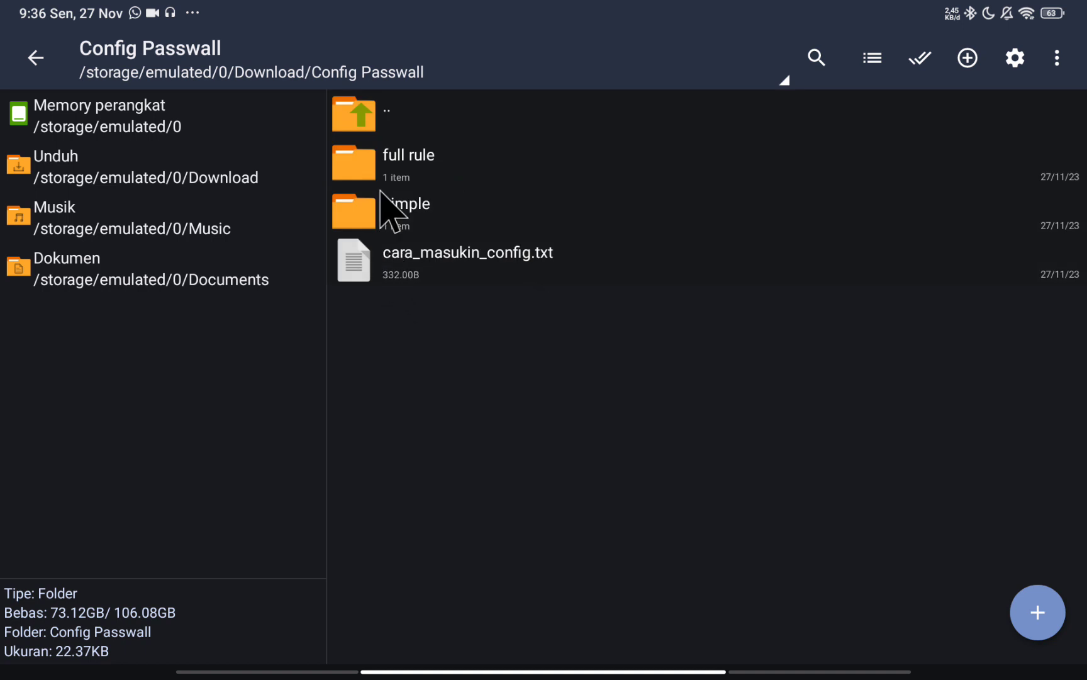
click(408, 205)
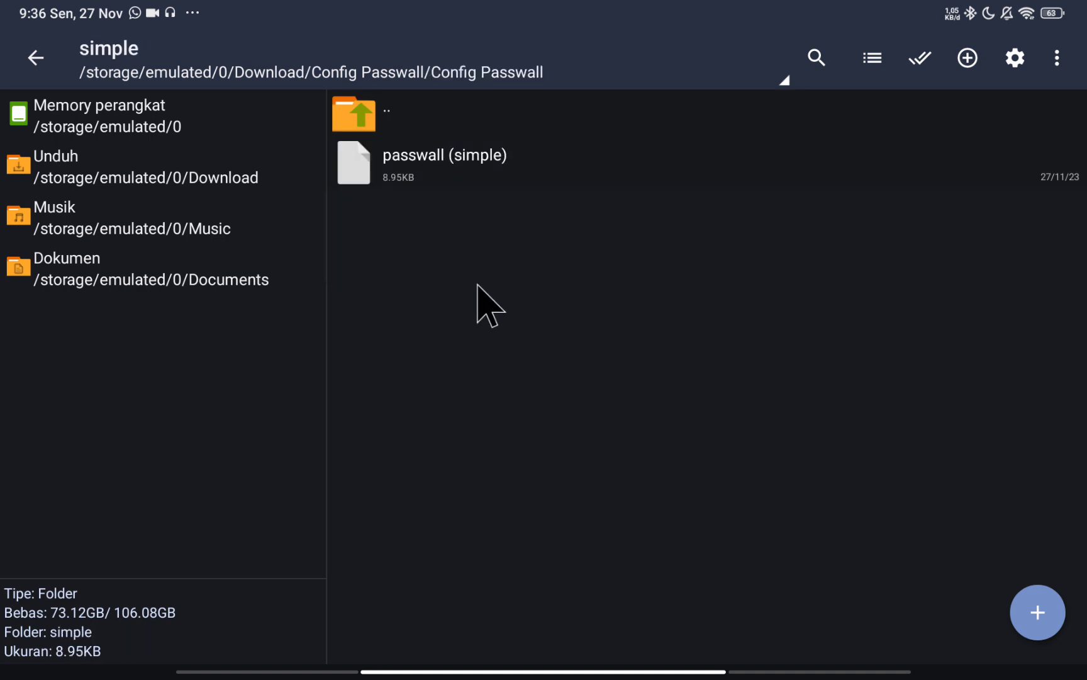
drag(1074, 328, 944, 337)
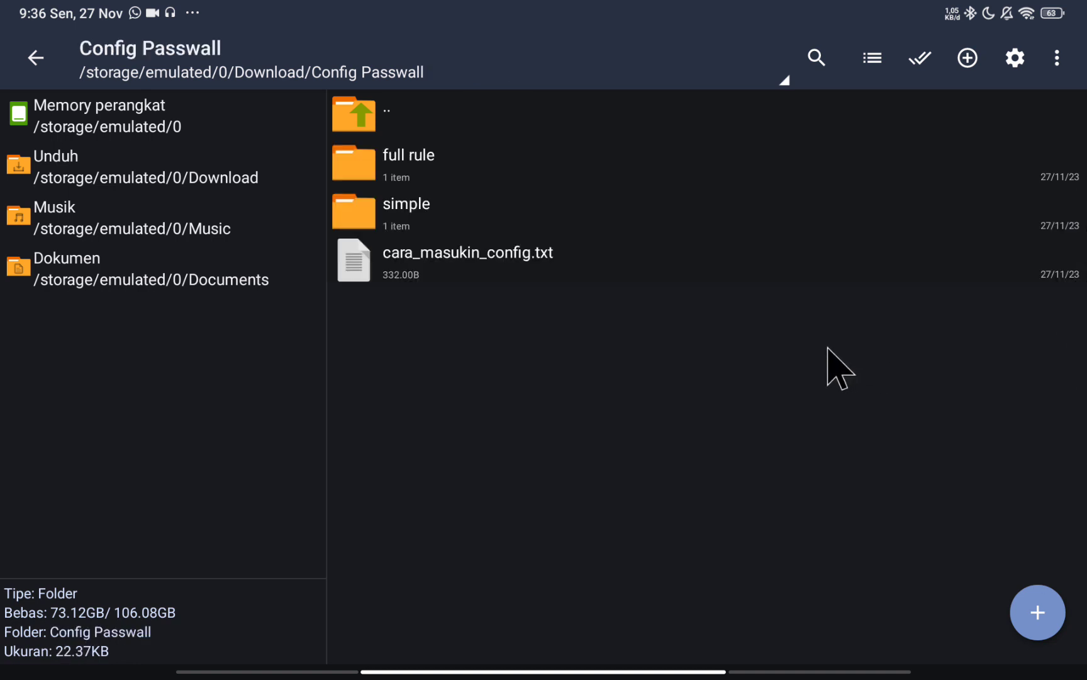
click(440, 151)
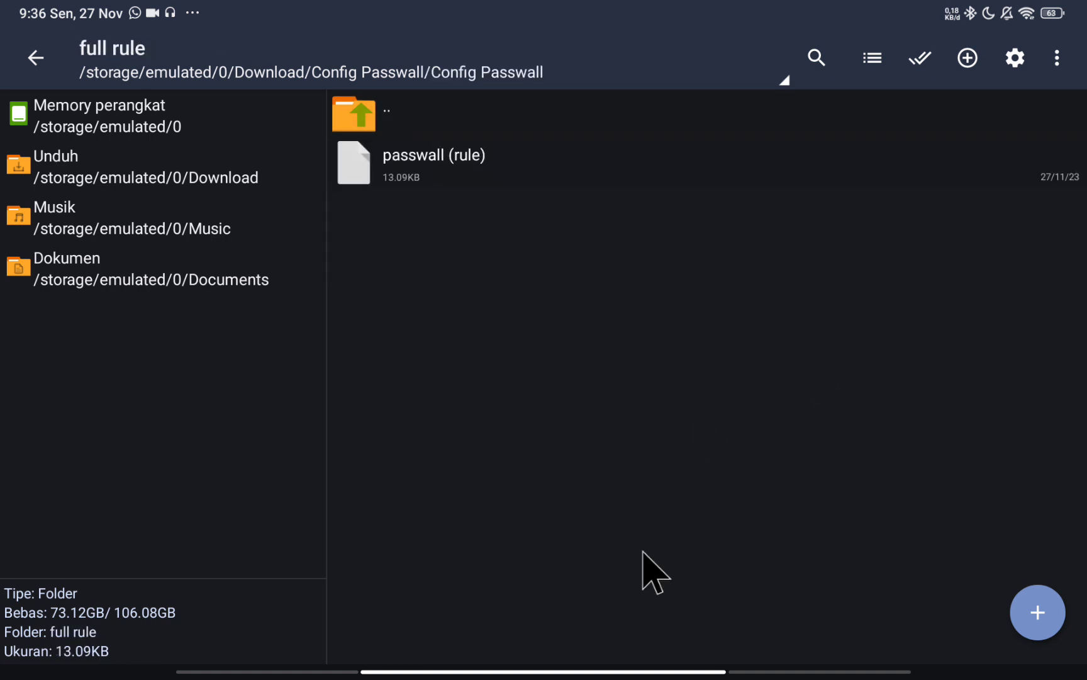
drag(604, 673, 602, 466)
Reload PassWall on Chrome's LUNATIC LuCI tab and scroll to the TCP/UDP node status.
click(294, 602)
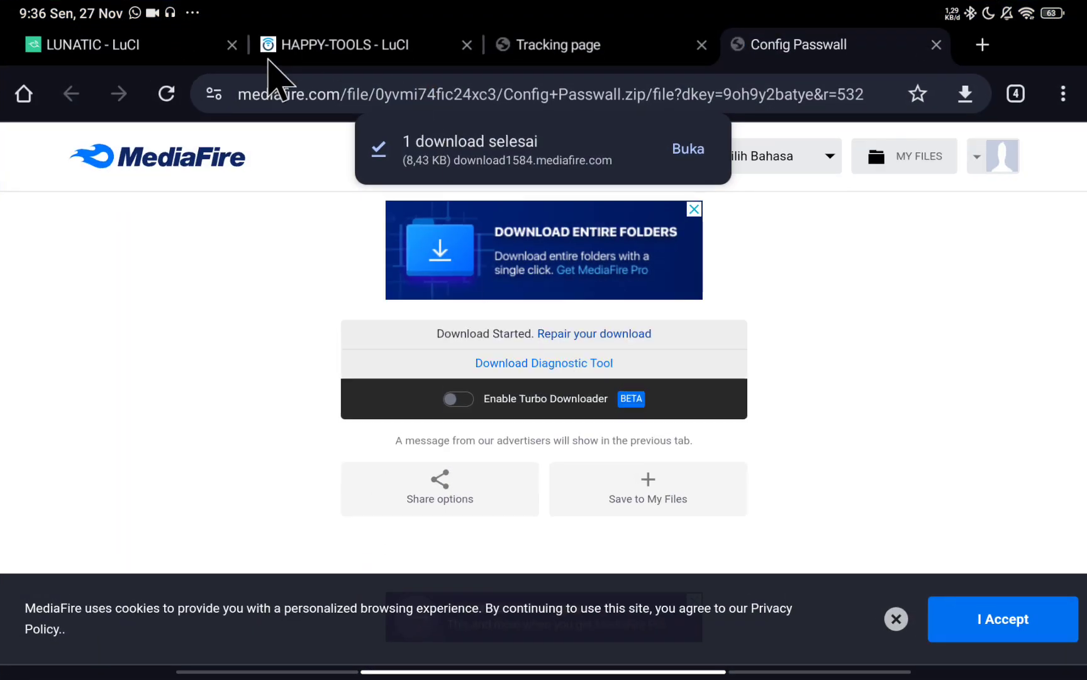
click(123, 50)
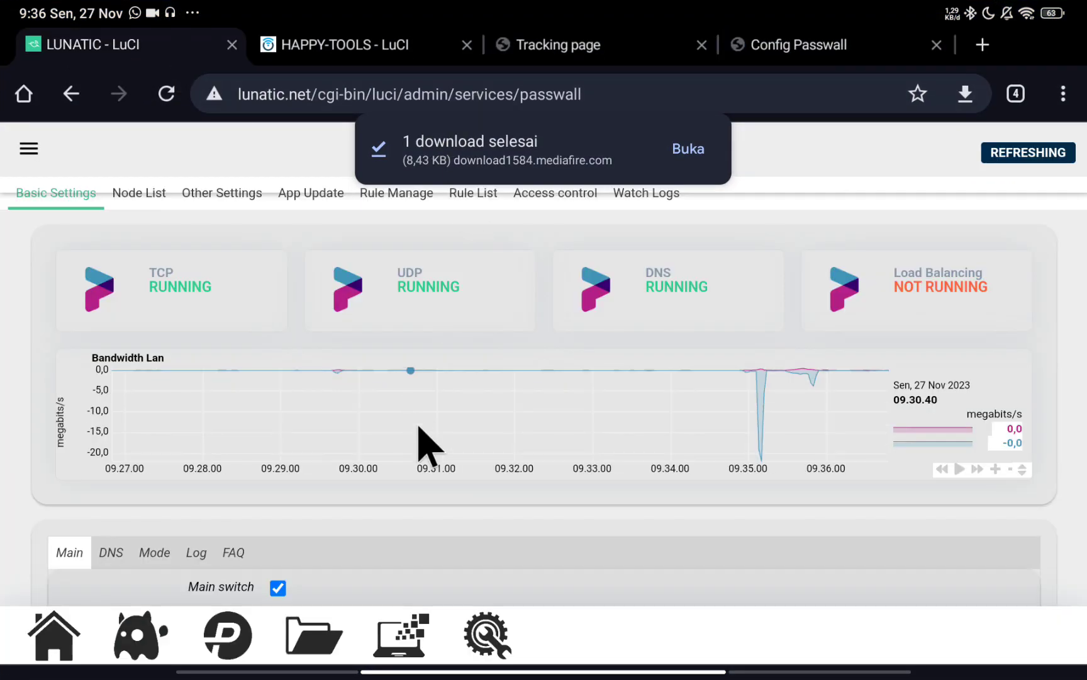
click(224, 623)
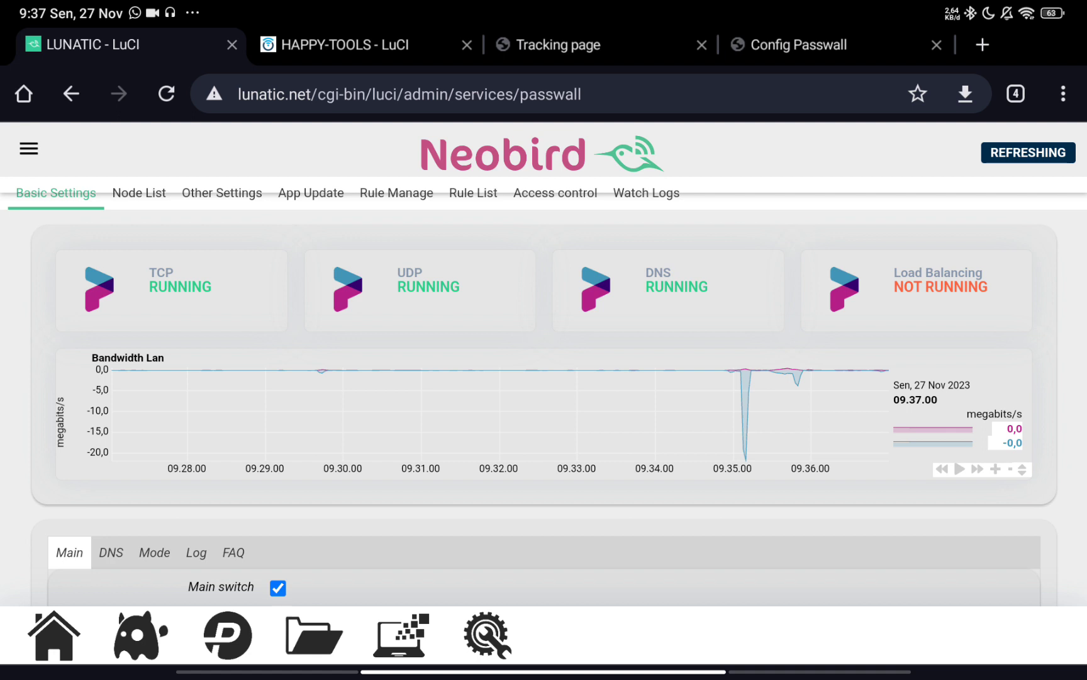
scroll(356, 359, down, 2)
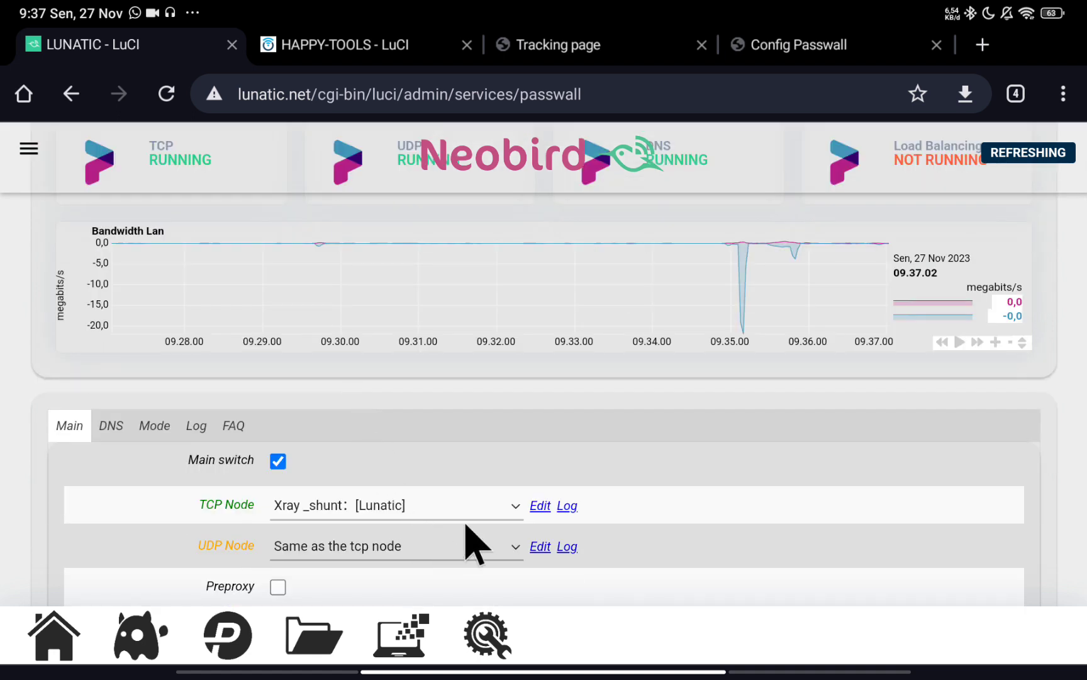
scroll(539, 485, down, 1)
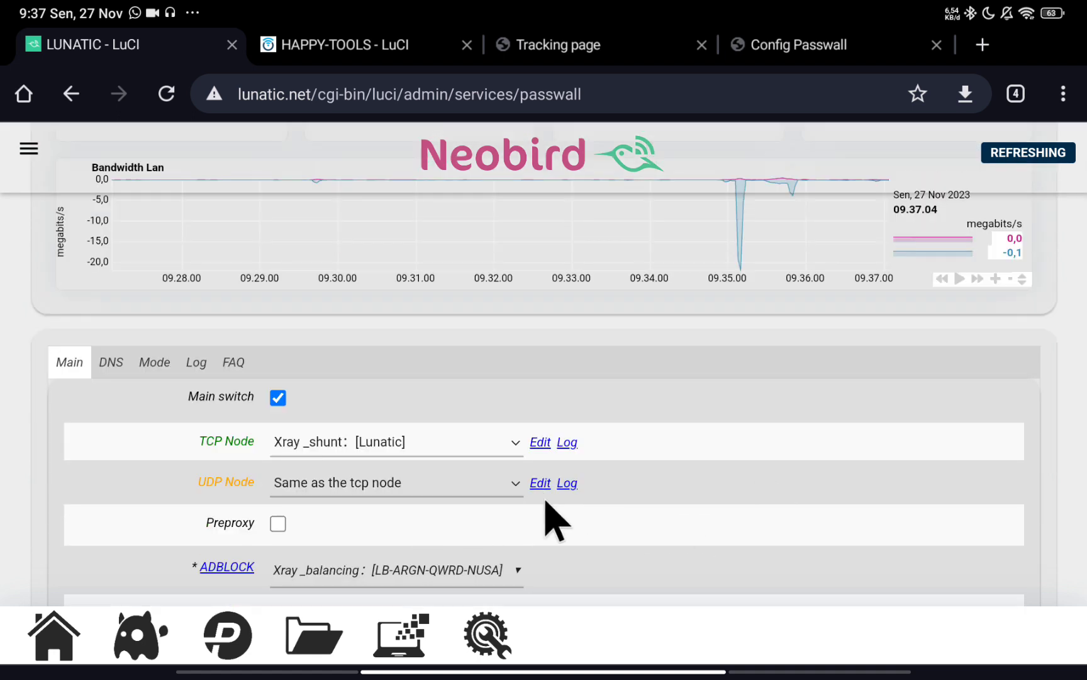